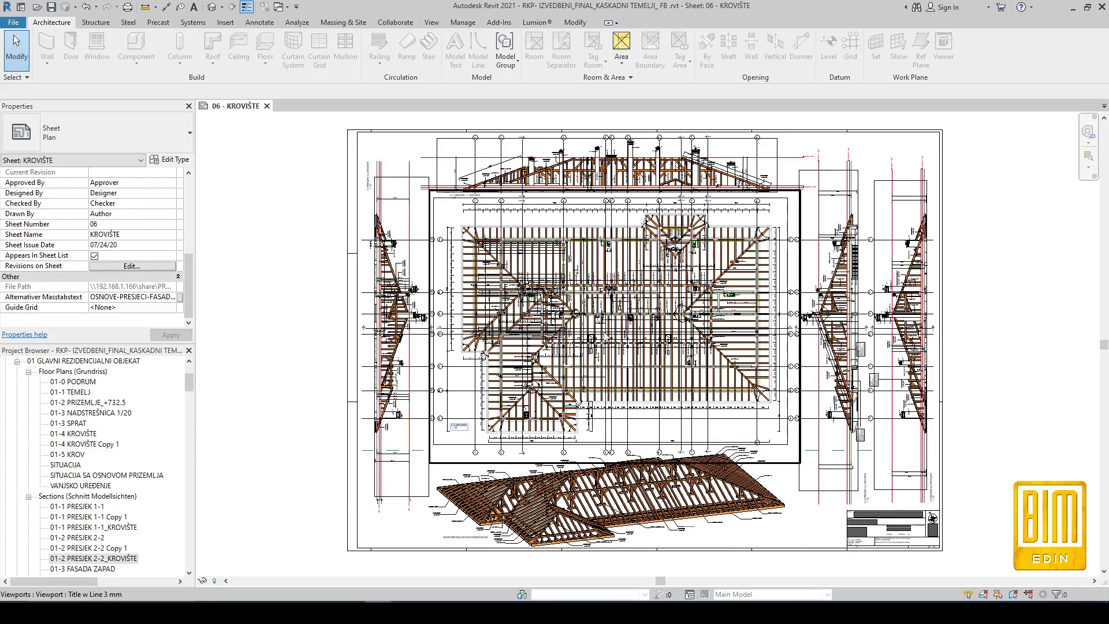
- Survey the roof framing plan around the D1 hip, the upper rafters and gridline F
{"action": "scroll", "coordinate": [604, 335], "scroll_direction": "up", "scroll_amount": 2}
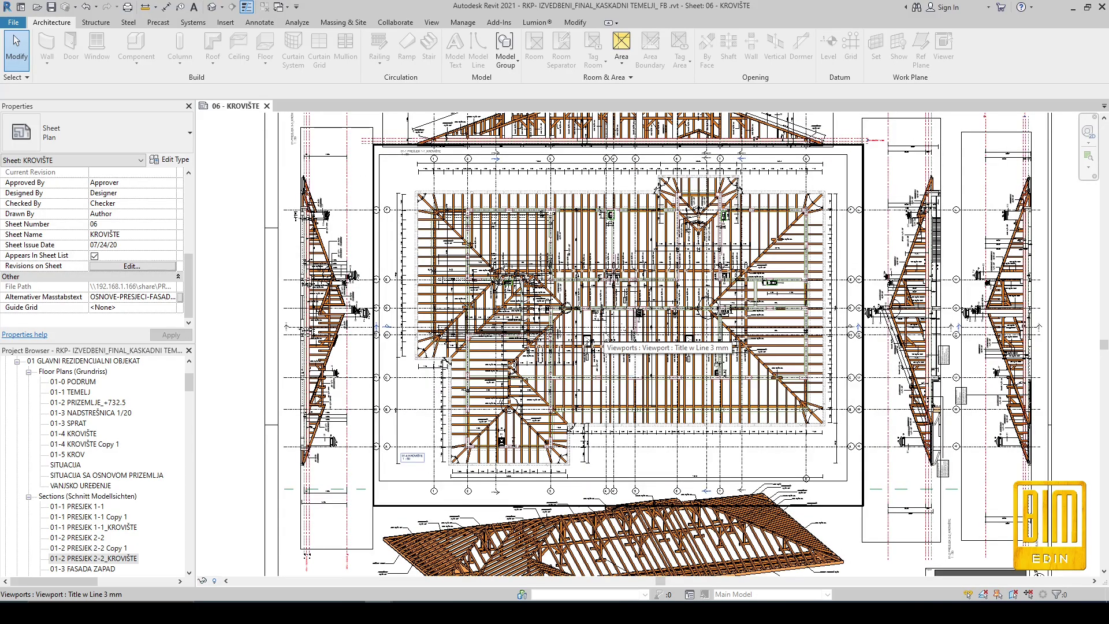
{"action": "scroll", "coordinate": [605, 340], "scroll_direction": "up", "scroll_amount": 3}
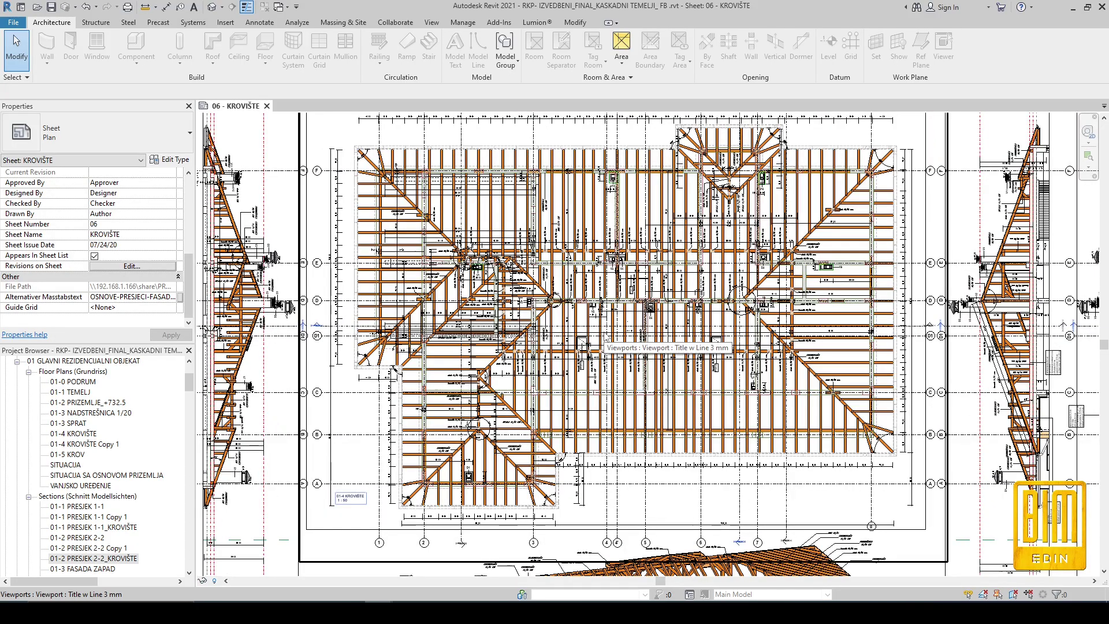
{"action": "scroll", "coordinate": [604, 338], "scroll_direction": "up", "scroll_amount": 3}
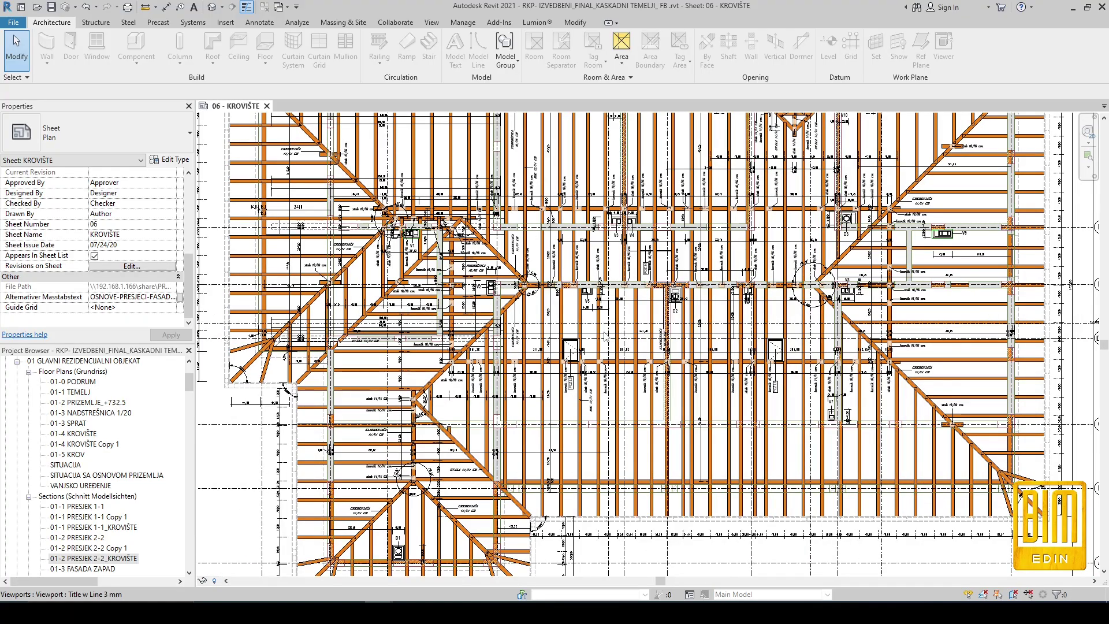
{"action": "scroll", "coordinate": [605, 336], "scroll_direction": "up", "scroll_amount": 2}
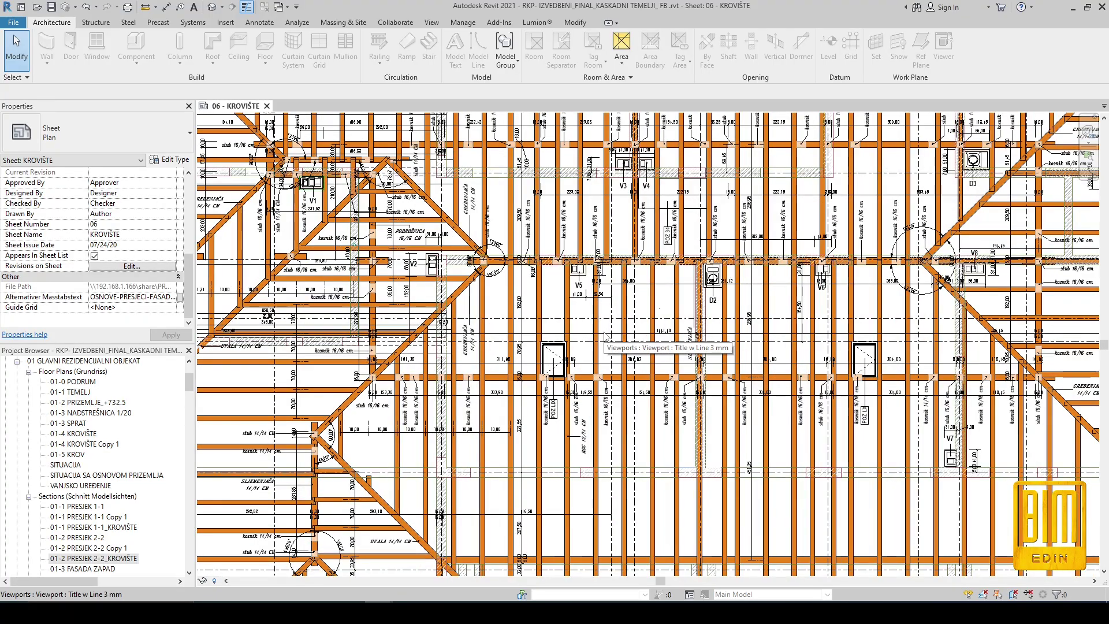
{"action": "middle_click_drag", "start_coordinate": [927, 357], "coordinate": [707, 358]}
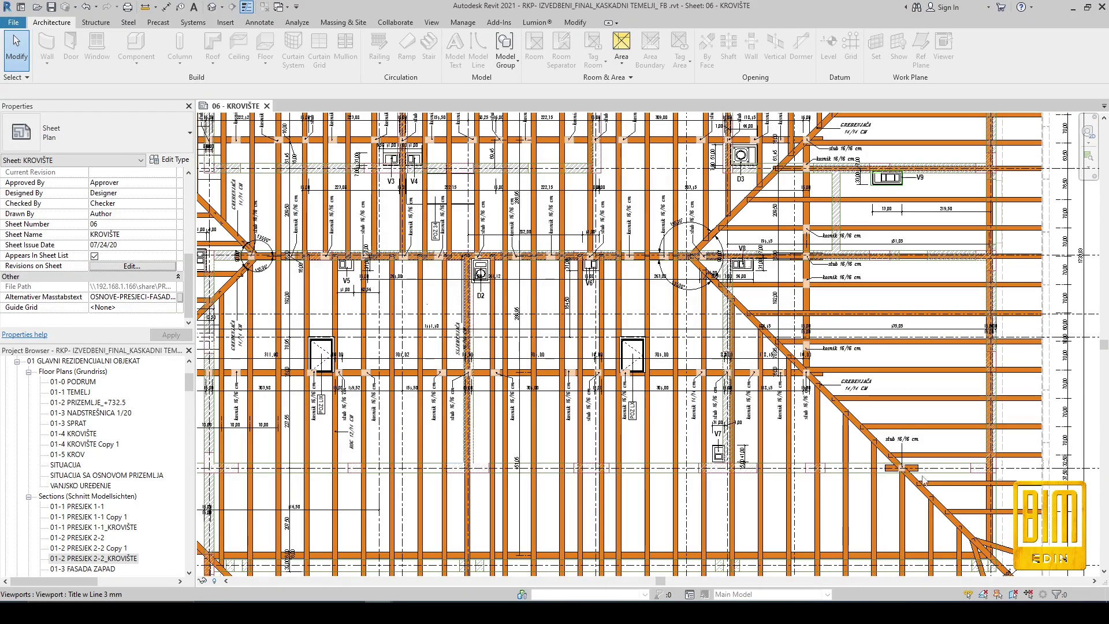
{"action": "middle_click_drag", "start_coordinate": [725, 536], "coordinate": [808, 367]}
{"action": "middle_click_drag", "start_coordinate": [252, 339], "coordinate": [774, 343]}
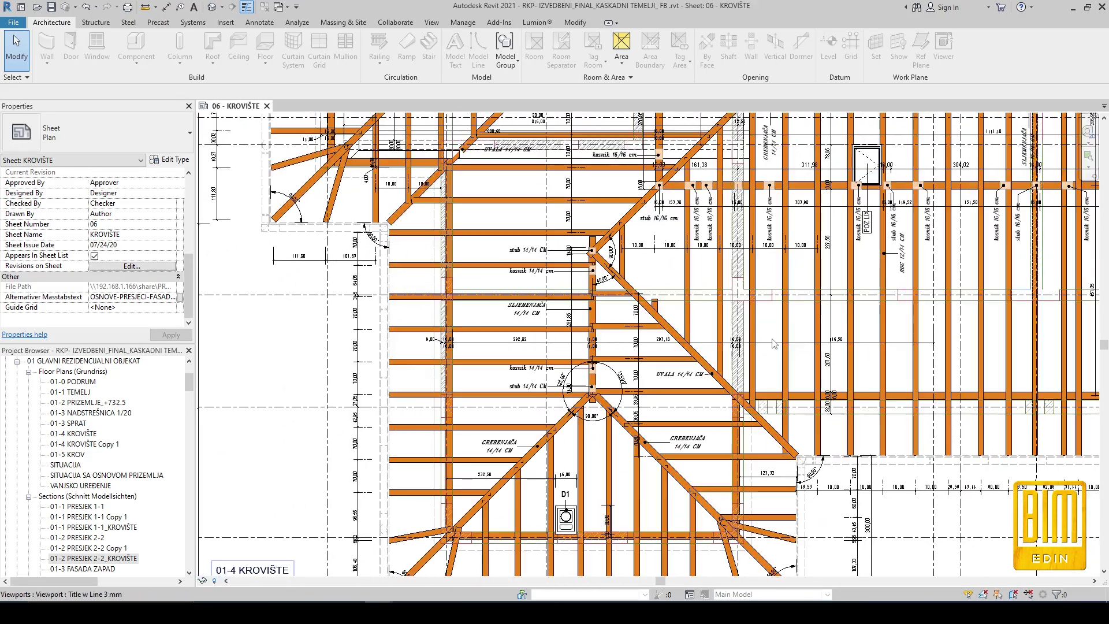
{"action": "middle_click_drag", "start_coordinate": [291, 345], "coordinate": [479, 549]}
{"action": "middle_click_drag", "start_coordinate": [700, 189], "coordinate": [598, 368]}
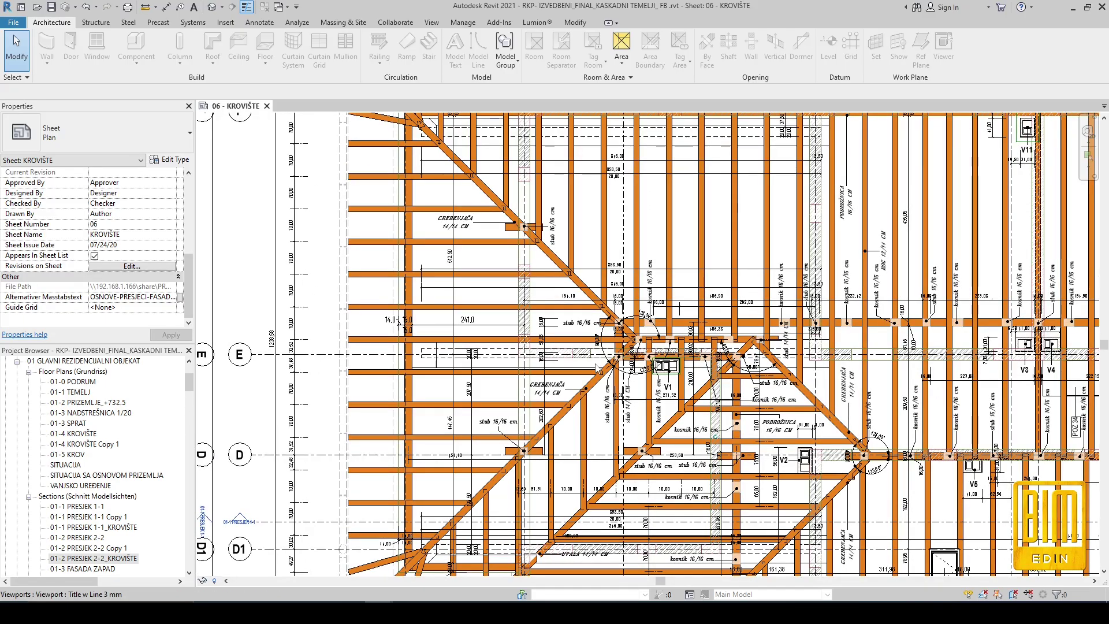
{"action": "middle_click_drag", "start_coordinate": [442, 179], "coordinate": [455, 272]}
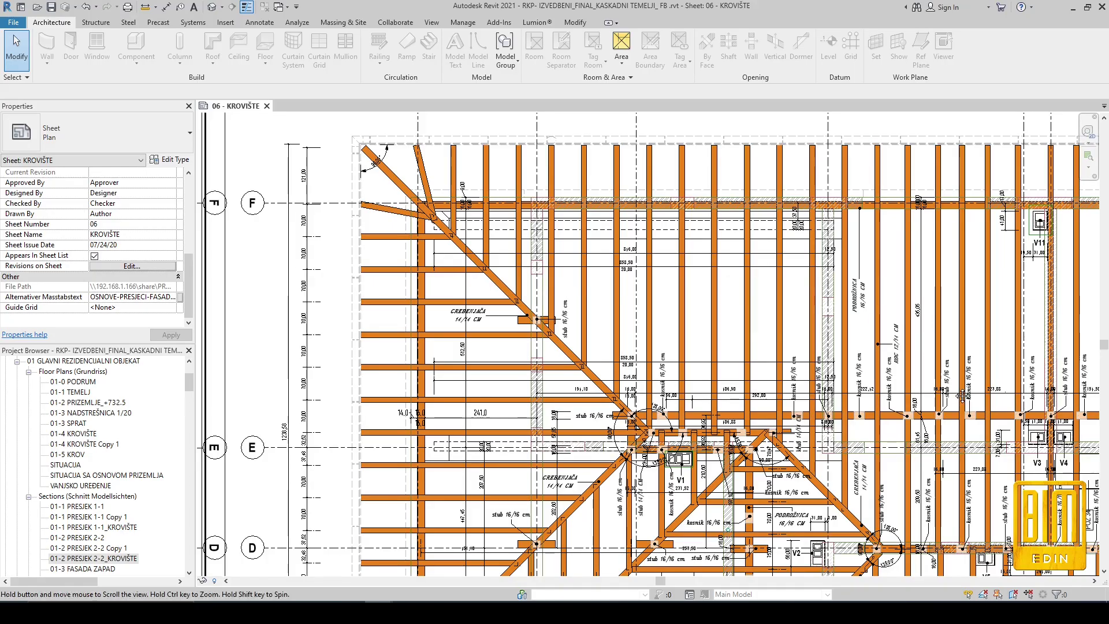
{"action": "scroll", "coordinate": [956, 391], "scroll_direction": "down", "scroll_amount": 3}
{"action": "scroll", "coordinate": [1048, 227], "scroll_direction": "up", "scroll_amount": 3}
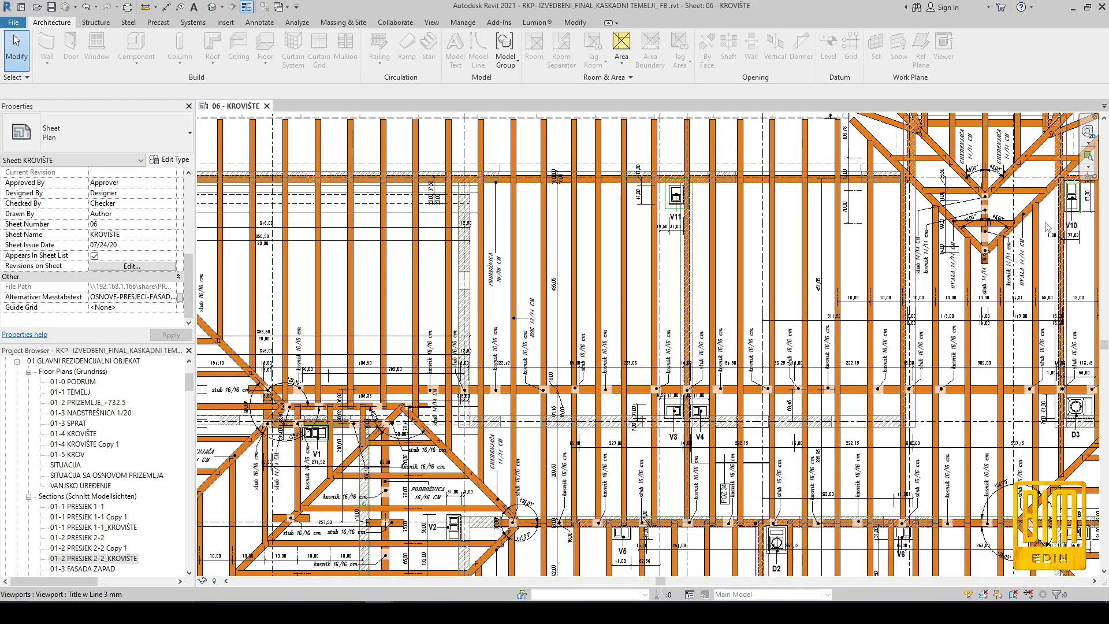
{"action": "scroll", "coordinate": [1048, 226], "scroll_direction": "down", "scroll_amount": 3}
{"action": "scroll", "coordinate": [1048, 226], "scroll_direction": "up", "scroll_amount": 3}
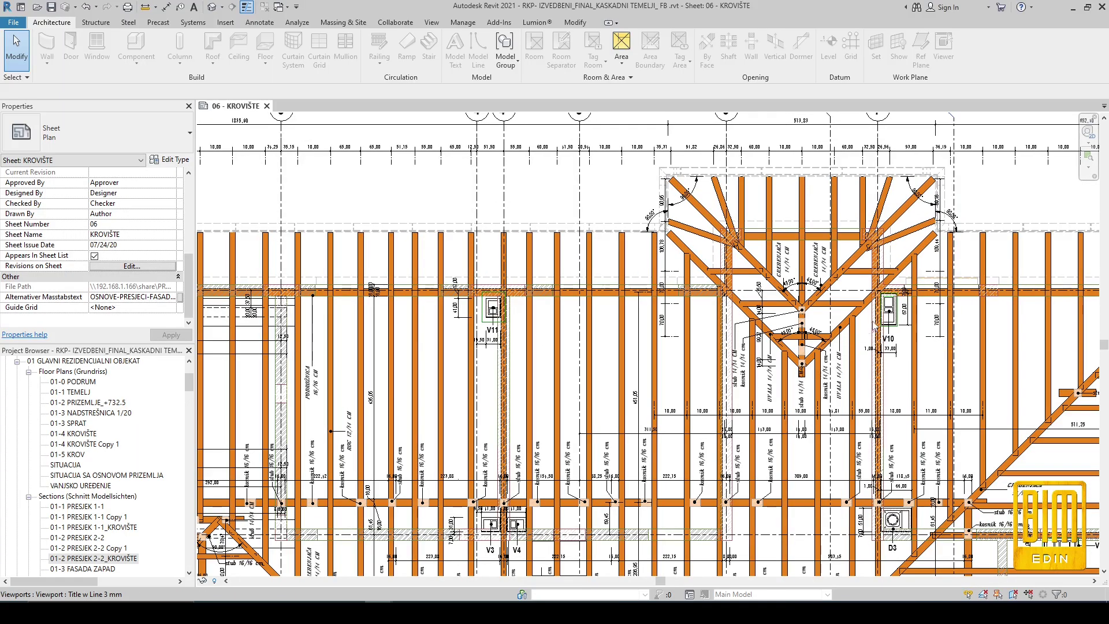
{"action": "scroll", "coordinate": [979, 305], "scroll_direction": "up", "scroll_amount": 1}
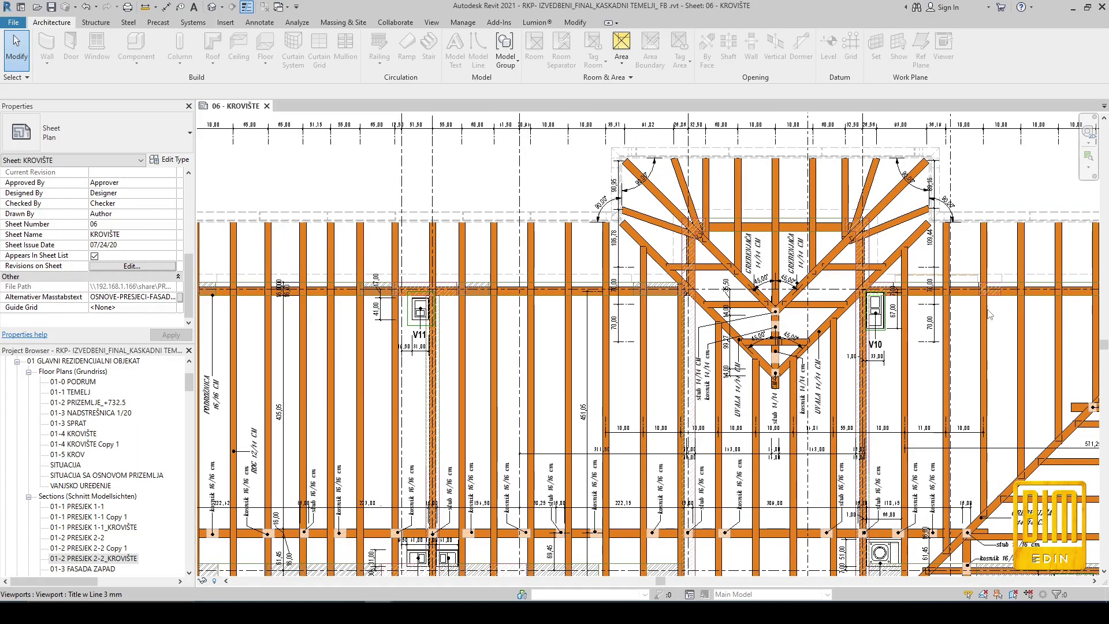
- Bring the dormer framing near V10 and the corner framing at gridline F into view
{"action": "middle_click_drag", "start_coordinate": [1000, 322], "coordinate": [833, 277]}
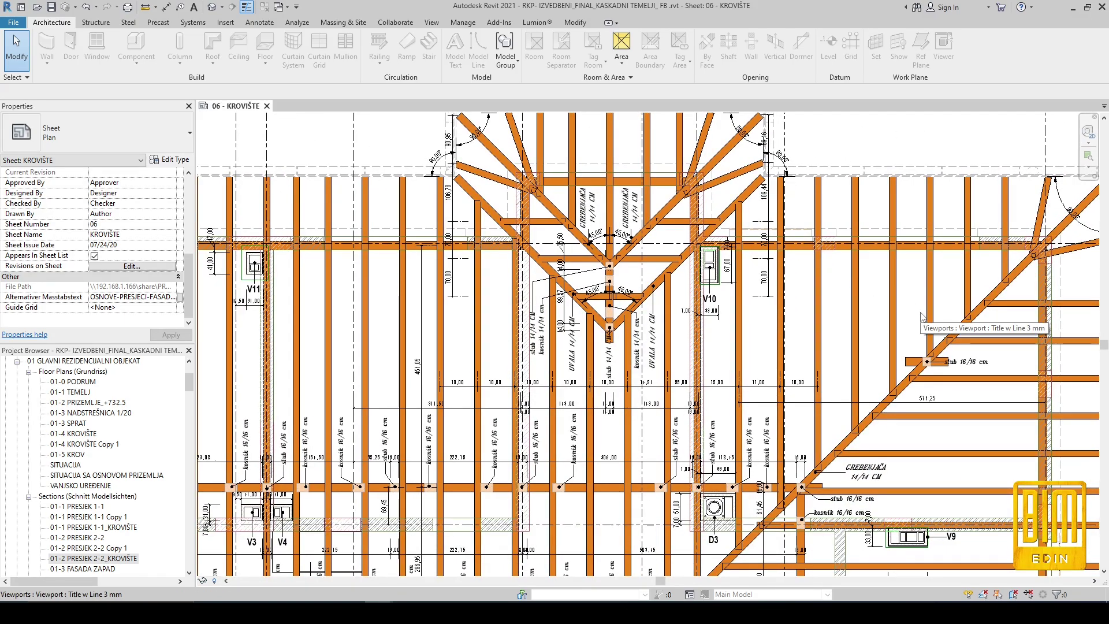
{"action": "middle_click_drag", "start_coordinate": [876, 299], "coordinate": [775, 281]}
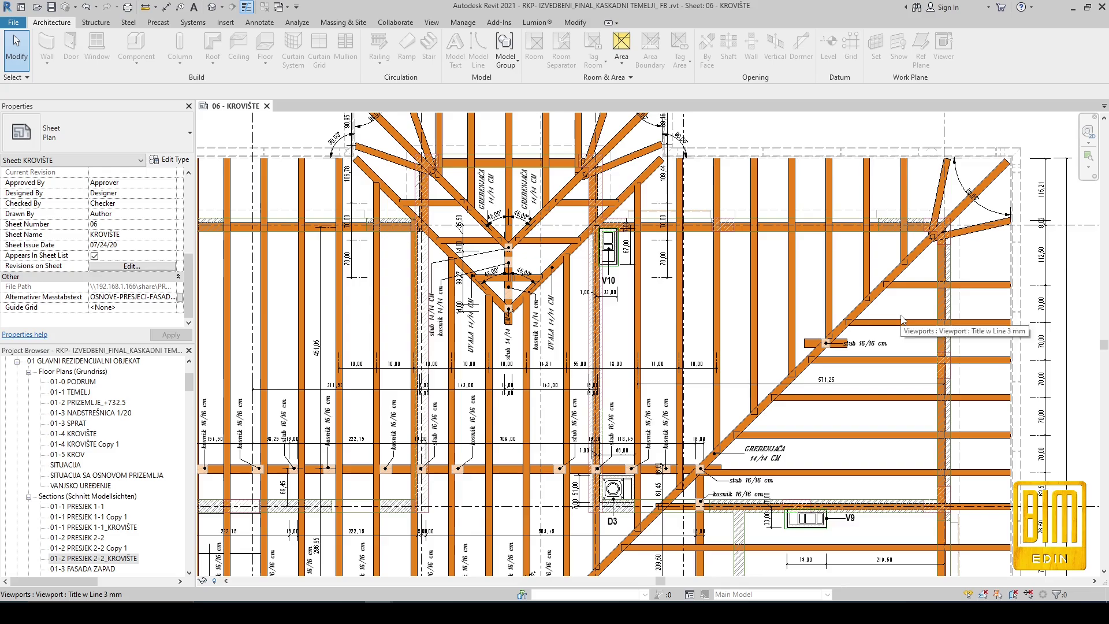
{"action": "middle_click_drag", "start_coordinate": [903, 319], "coordinate": [825, 290]}
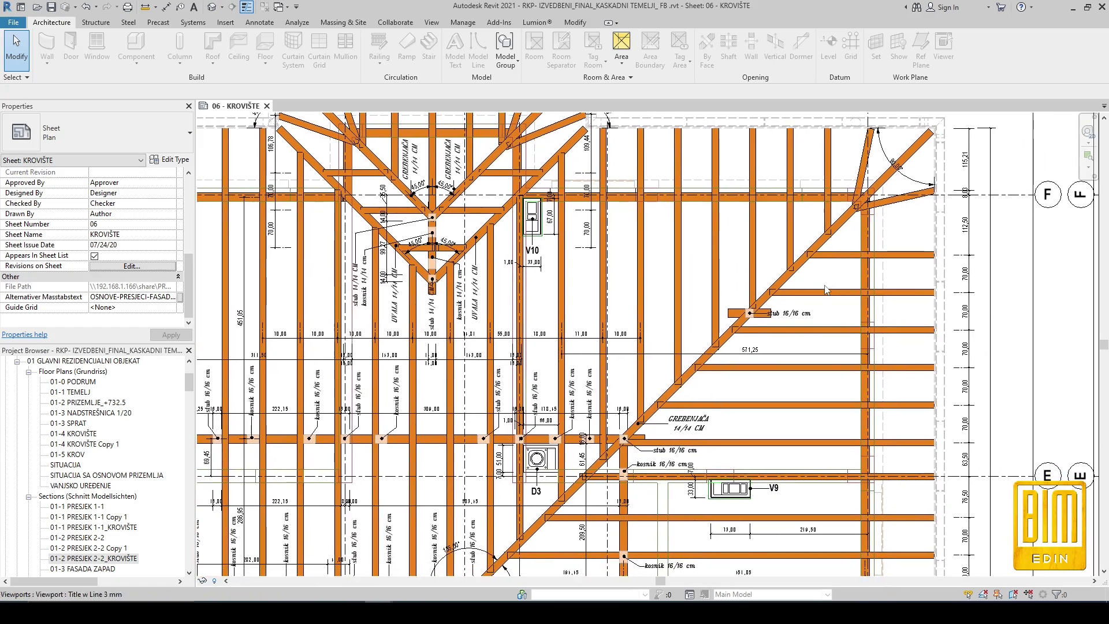
{"action": "scroll", "coordinate": [883, 272], "scroll_direction": "down", "scroll_amount": 6}
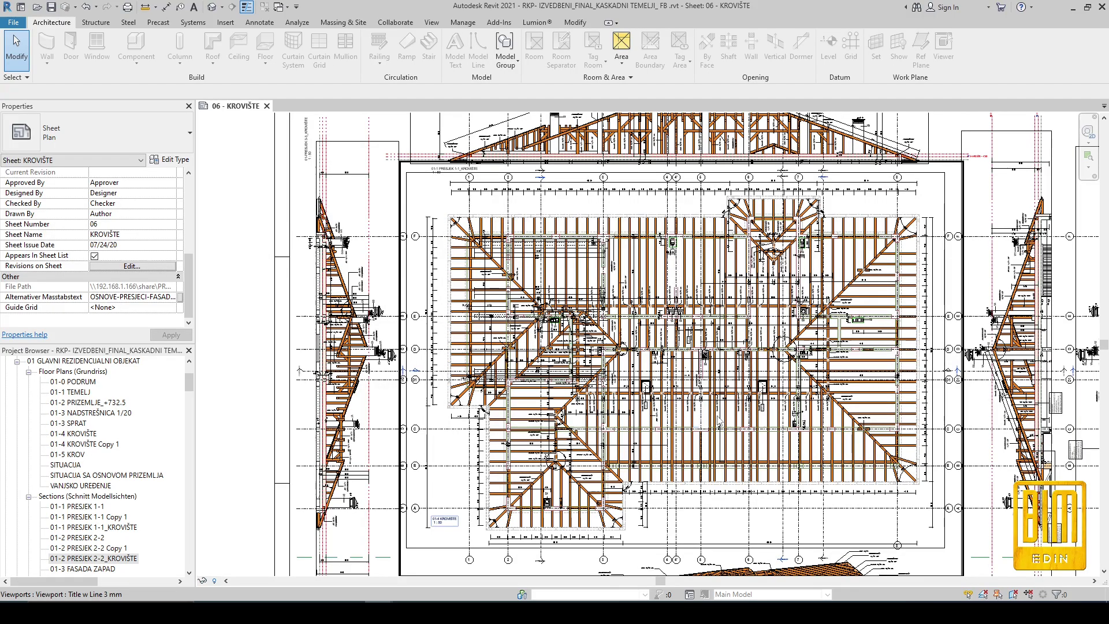
{"action": "scroll", "coordinate": [718, 422], "scroll_direction": "up", "scroll_amount": 5}
{"action": "scroll", "coordinate": [710, 299], "scroll_direction": "up", "scroll_amount": 4}
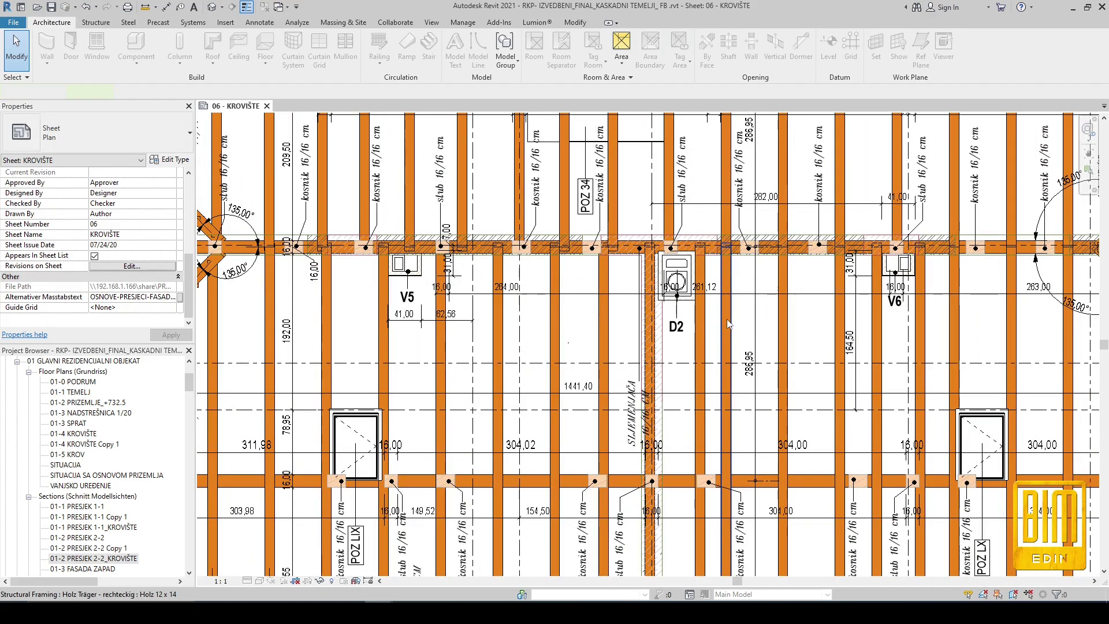
- Activate the roof plan viewport and drag the joist beside D2 to the right
{"action": "double_click", "coordinate": [730, 327]}
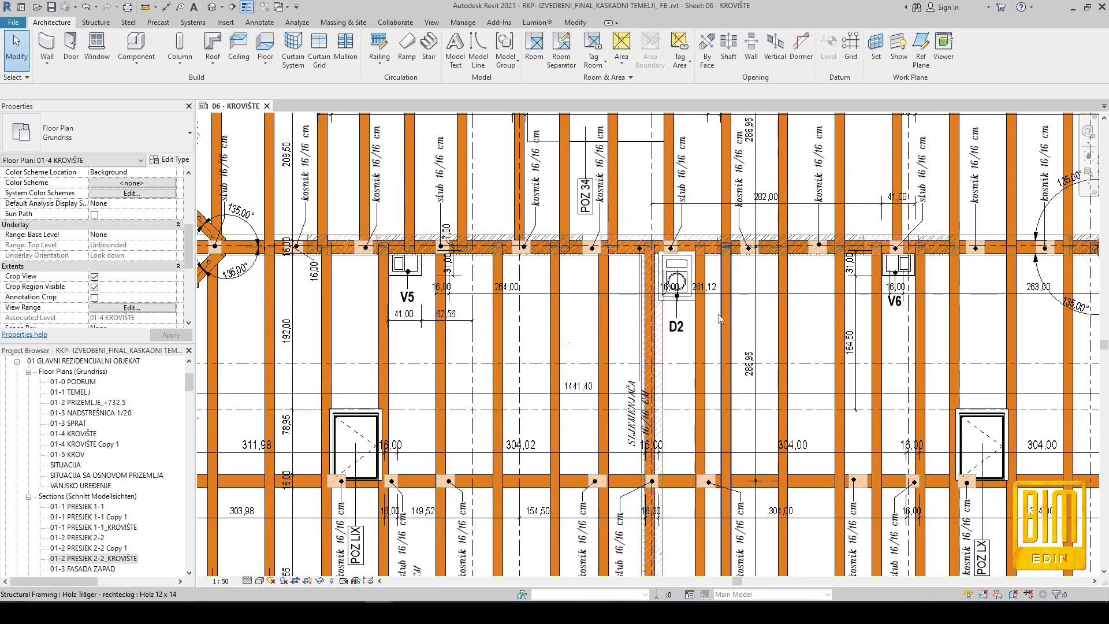
{"action": "left_click", "coordinate": [730, 346]}
{"action": "left_click_drag", "start_coordinate": [730, 346], "coordinate": [784, 361]}
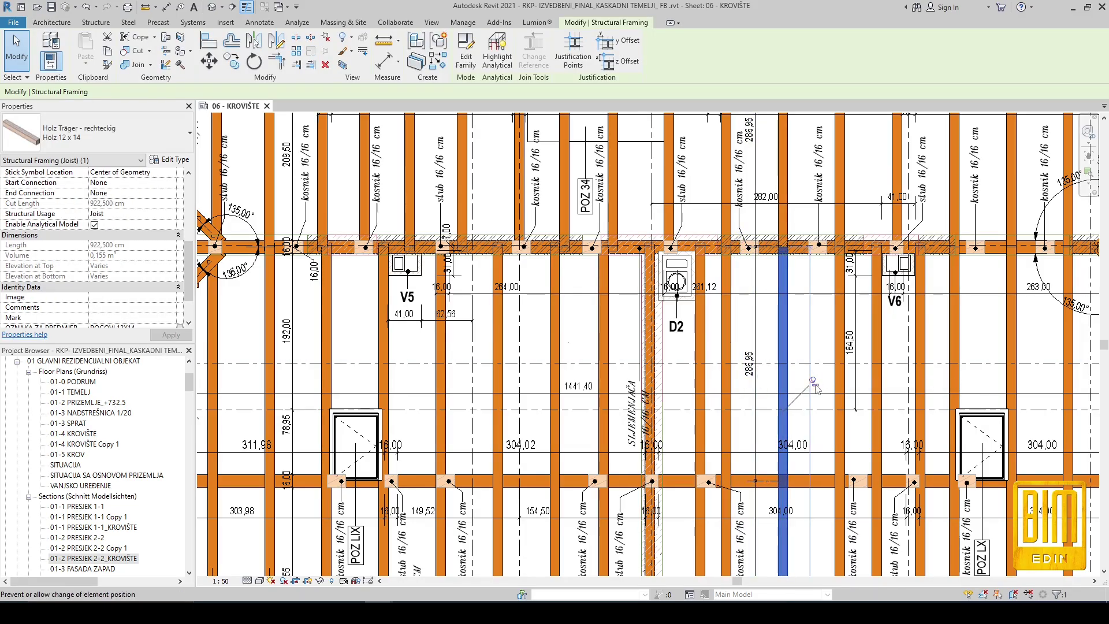
- Fine-tune the Holz 12 x 14 joist's position and pin it in place
{"action": "left_click", "coordinate": [814, 383]}
{"action": "left_click", "coordinate": [782, 354]}
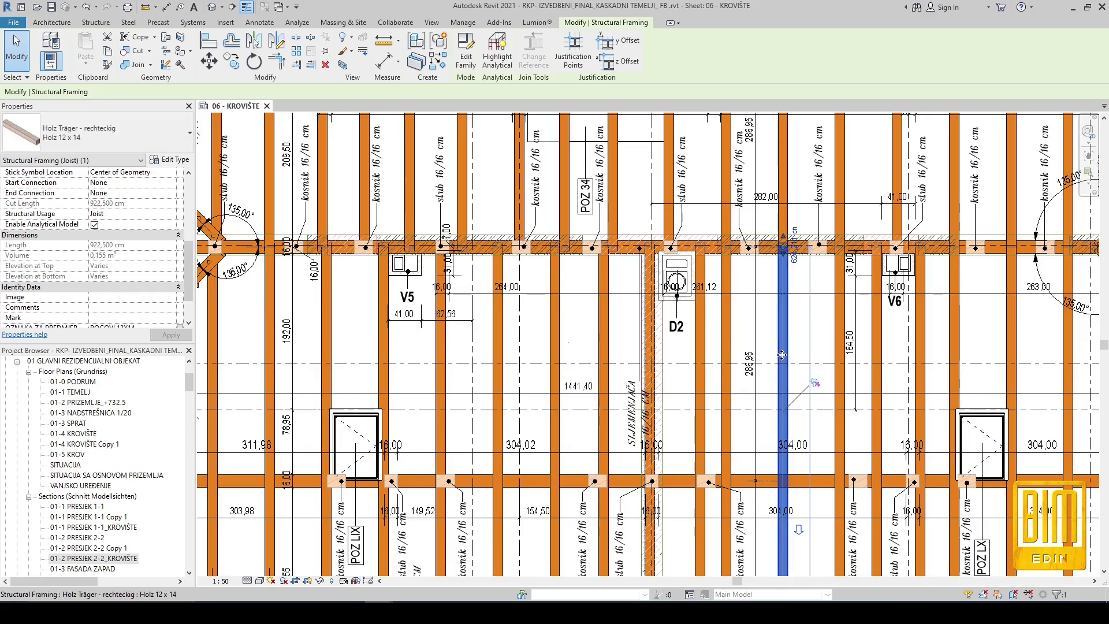
{"action": "left_click_drag", "start_coordinate": [782, 354], "coordinate": [783, 359]}
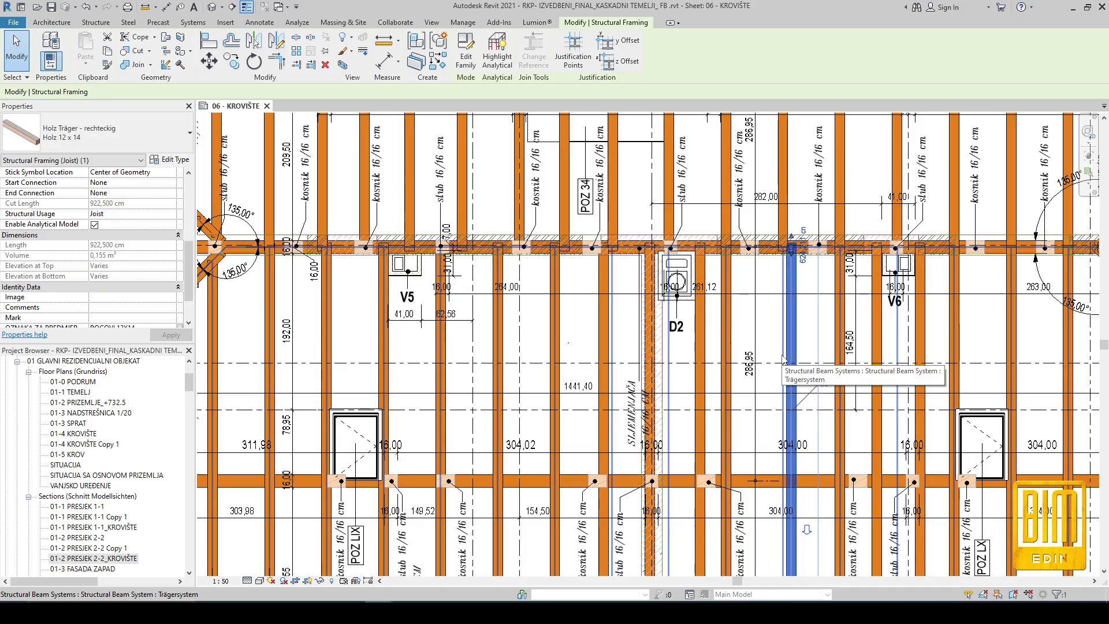
{"action": "left_click_drag", "start_coordinate": [783, 358], "coordinate": [782, 355]}
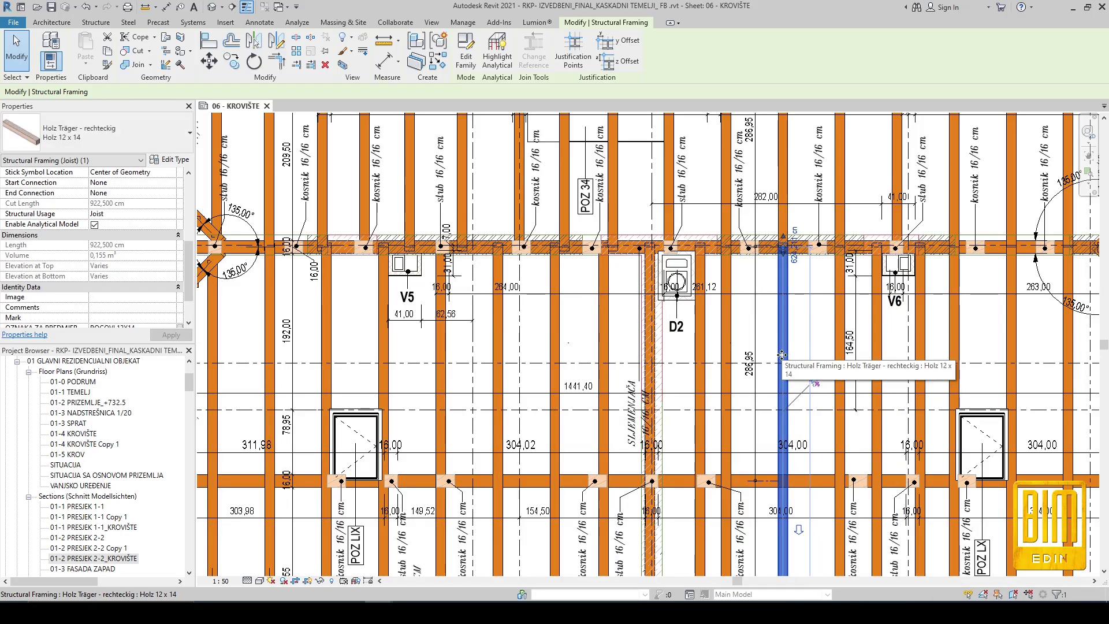
{"action": "left_click", "coordinate": [813, 382]}
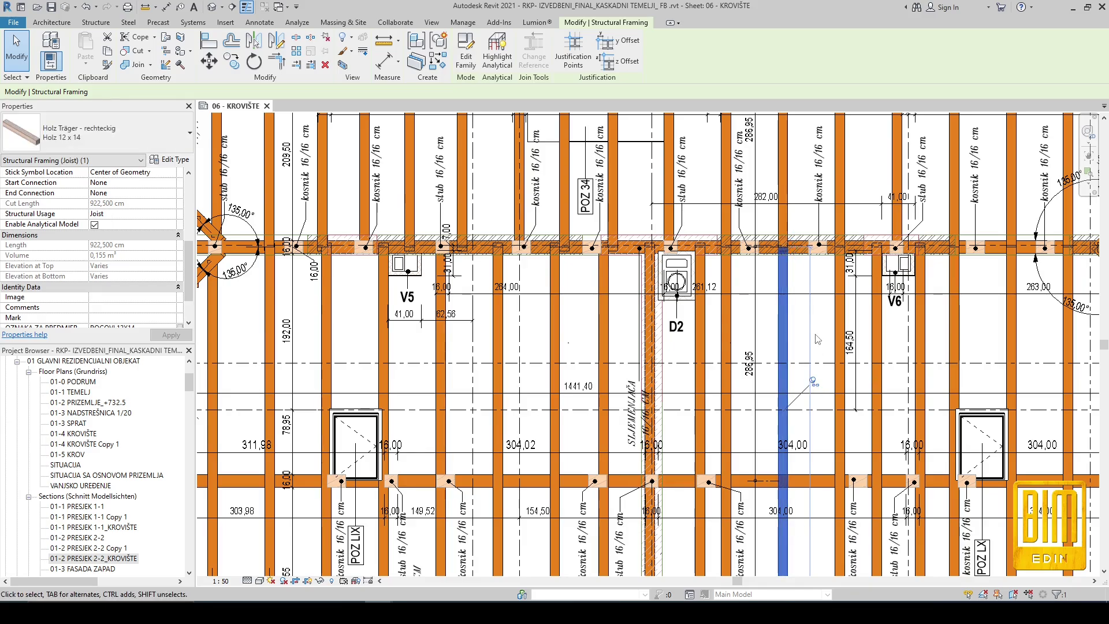
- Clear the joist selection and reframe the roof plan
{"action": "key", "text": "Escape"}
{"action": "scroll", "coordinate": [807, 323], "scroll_direction": "down", "scroll_amount": 3}
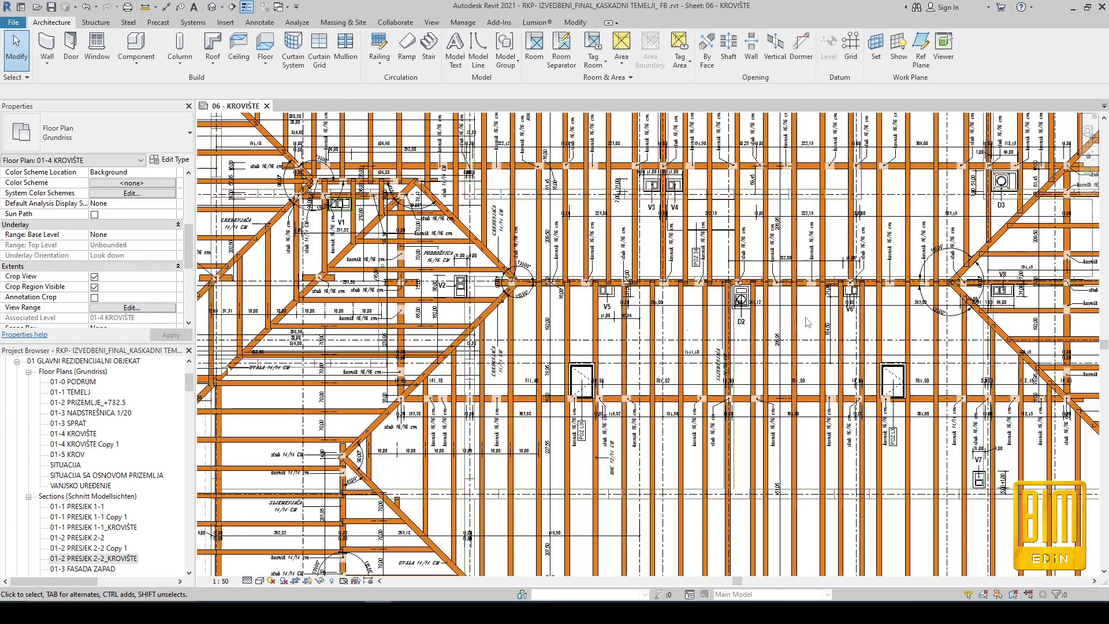
{"action": "scroll", "coordinate": [807, 323], "scroll_direction": "down", "scroll_amount": 1}
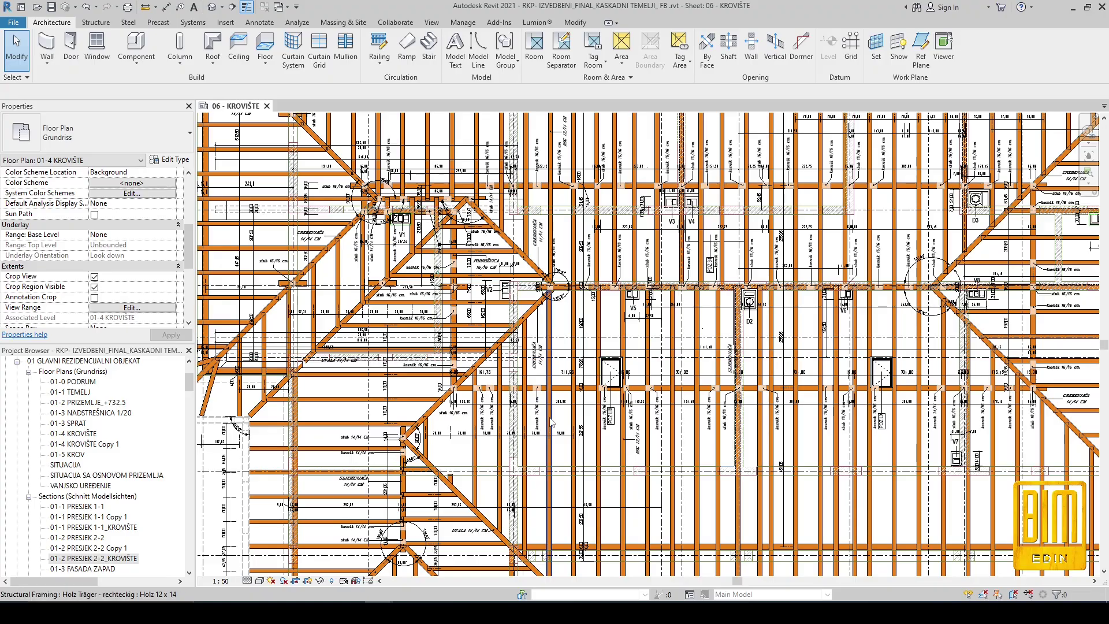
{"action": "middle_click_drag", "start_coordinate": [438, 351], "coordinate": [592, 336]}
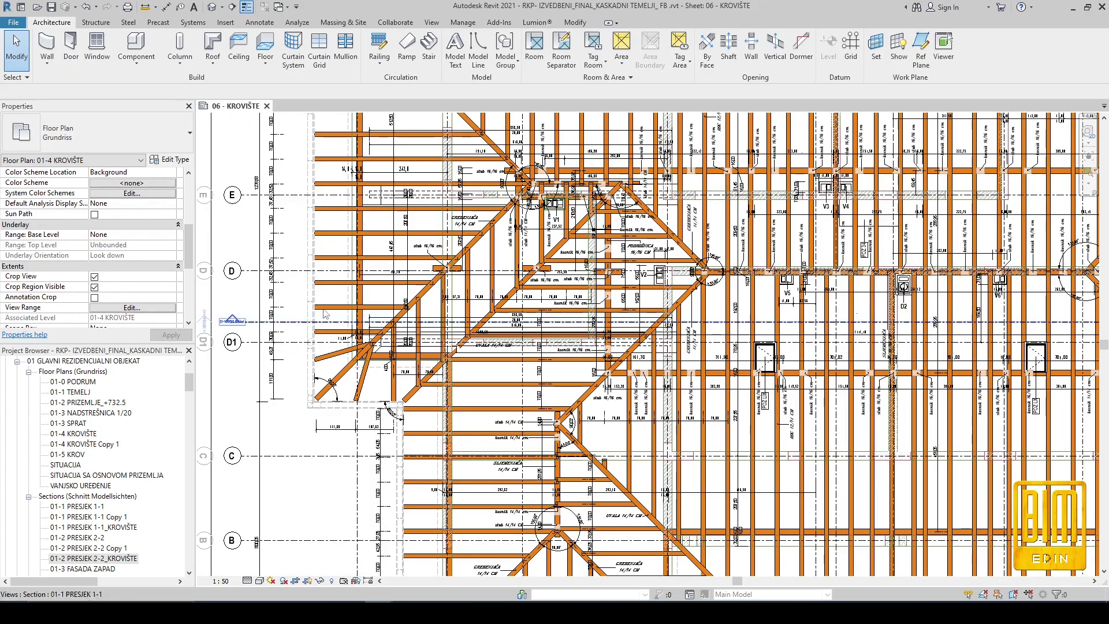
{"action": "scroll", "coordinate": [519, 346], "scroll_direction": "up", "scroll_amount": 5}
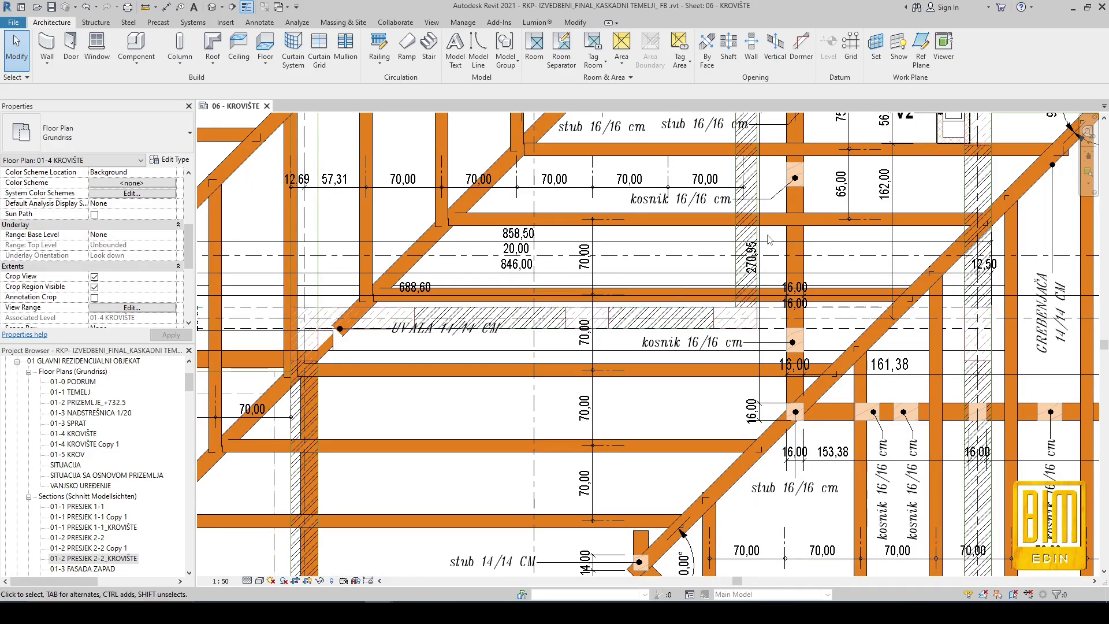
- Hide the imported Krovna Konstrukcija 15012021.dwg in the roof plan view with Hide in View
{"action": "left_click", "coordinate": [739, 235]}
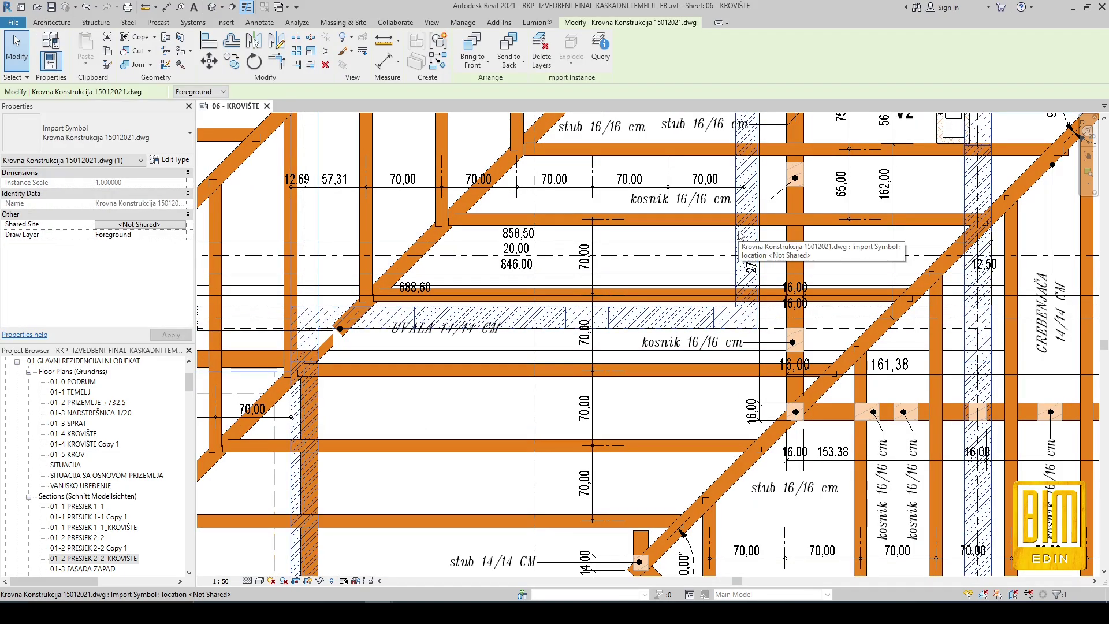
{"action": "scroll", "coordinate": [740, 235], "scroll_direction": "down", "scroll_amount": 4}
{"action": "scroll", "coordinate": [699, 321], "scroll_direction": "down", "scroll_amount": 5}
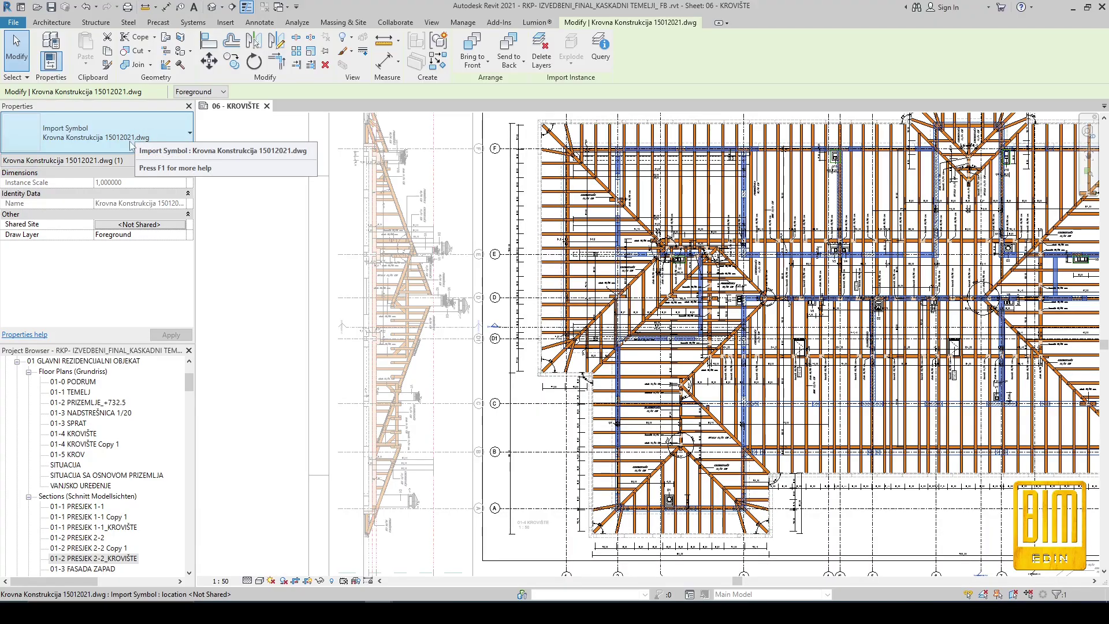
{"action": "middle_click_drag", "start_coordinate": [896, 248], "coordinate": [805, 280]}
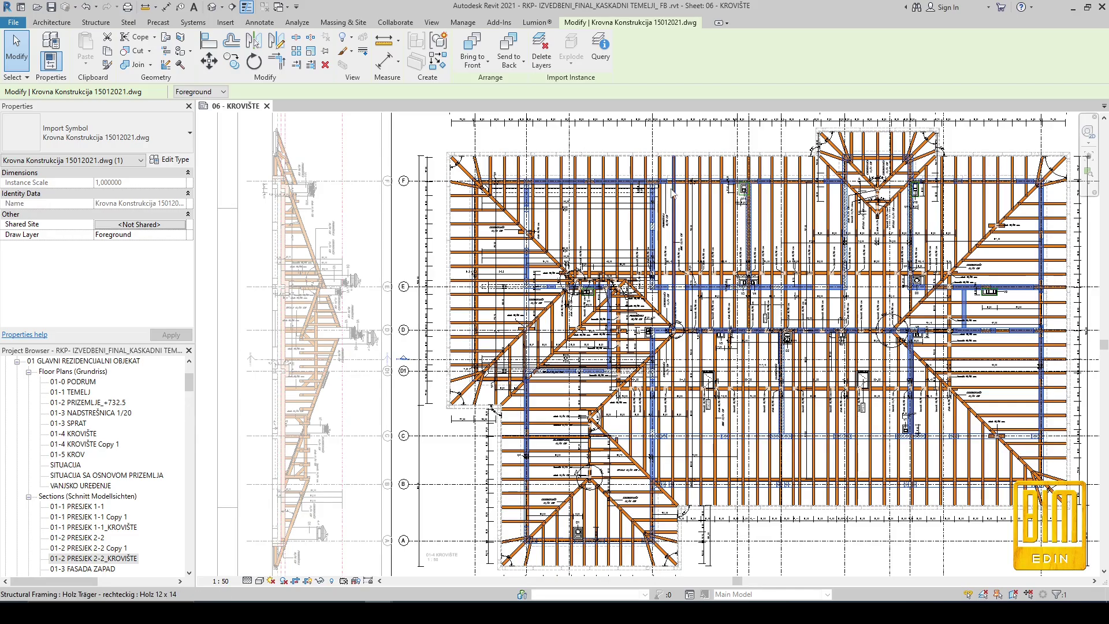
{"action": "right_click", "coordinate": [680, 139]}
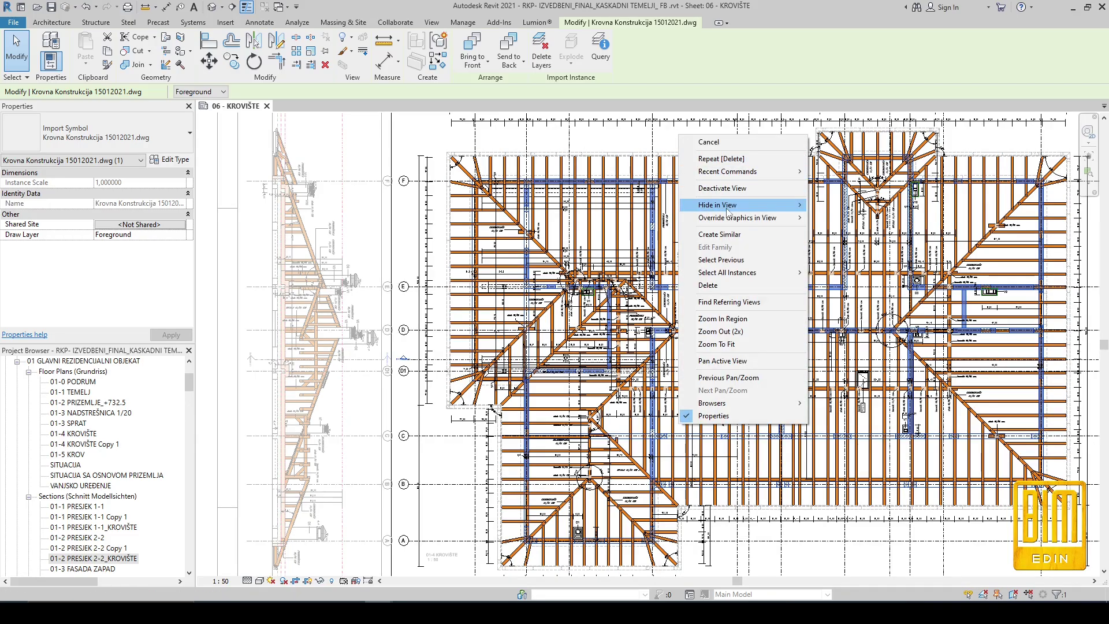
{"action": "left_click", "coordinate": [837, 205]}
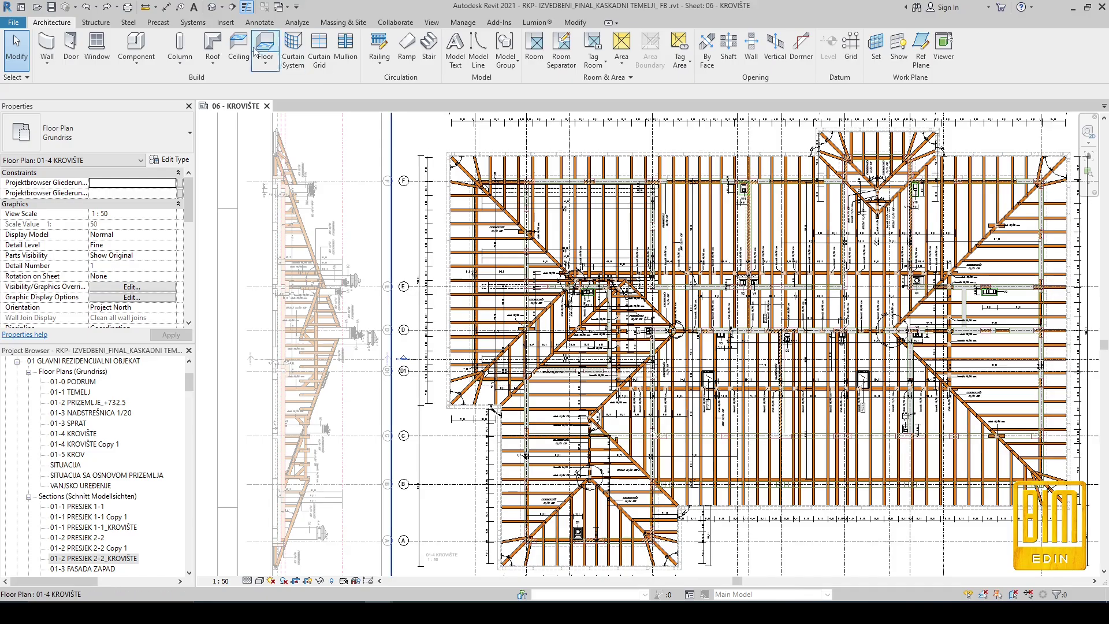
- Switch to the Insert tab and zoom in on the stub 16/16 cm post in the roof plan
{"action": "left_click", "coordinate": [225, 23]}
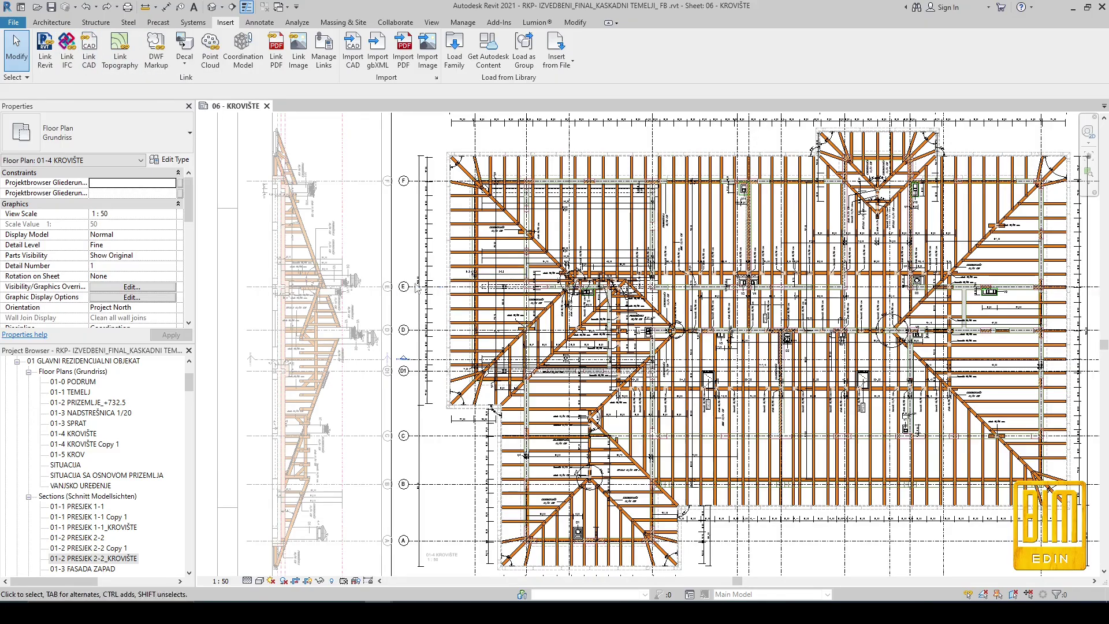
{"action": "scroll", "coordinate": [559, 267], "scroll_direction": "down", "scroll_amount": 2}
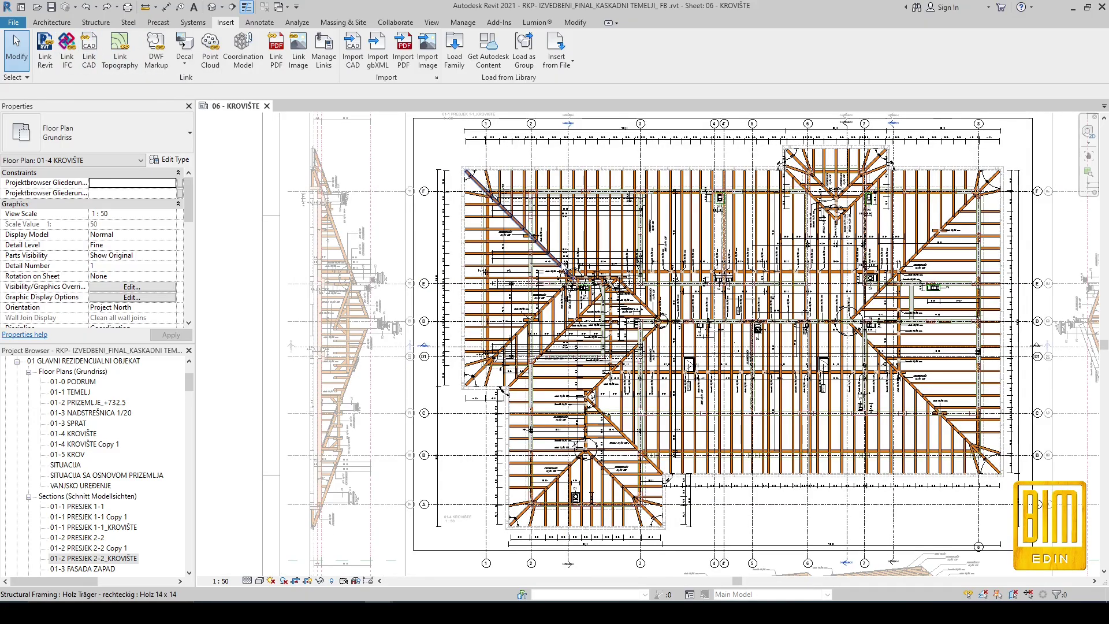
{"action": "scroll", "coordinate": [1037, 465], "scroll_direction": "up", "scroll_amount": 1}
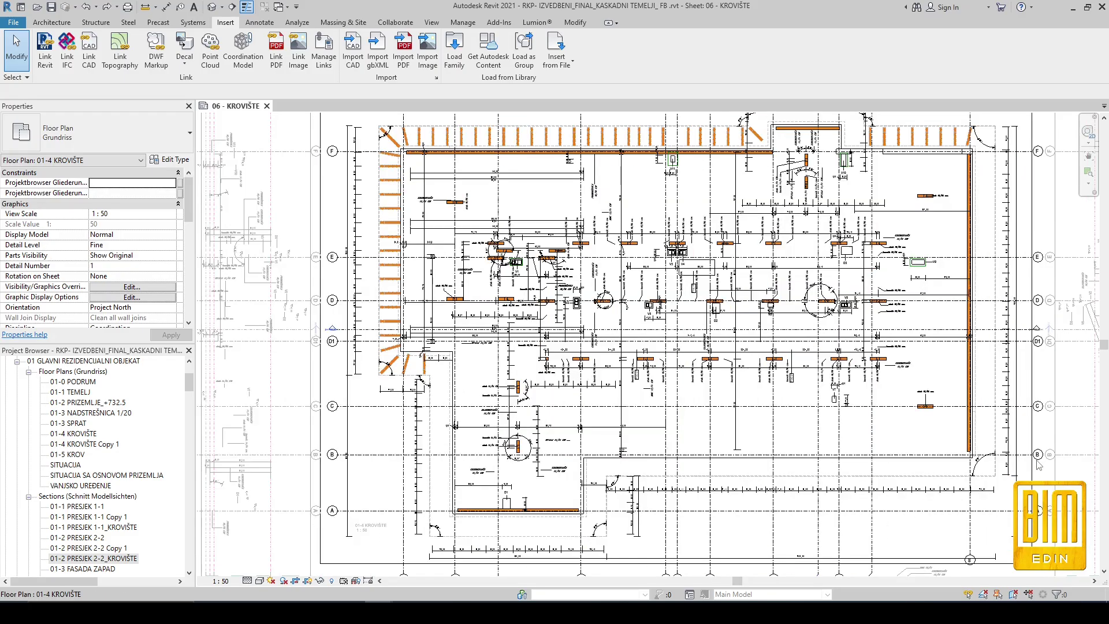
{"action": "scroll", "coordinate": [1037, 465], "scroll_direction": "up", "scroll_amount": 1}
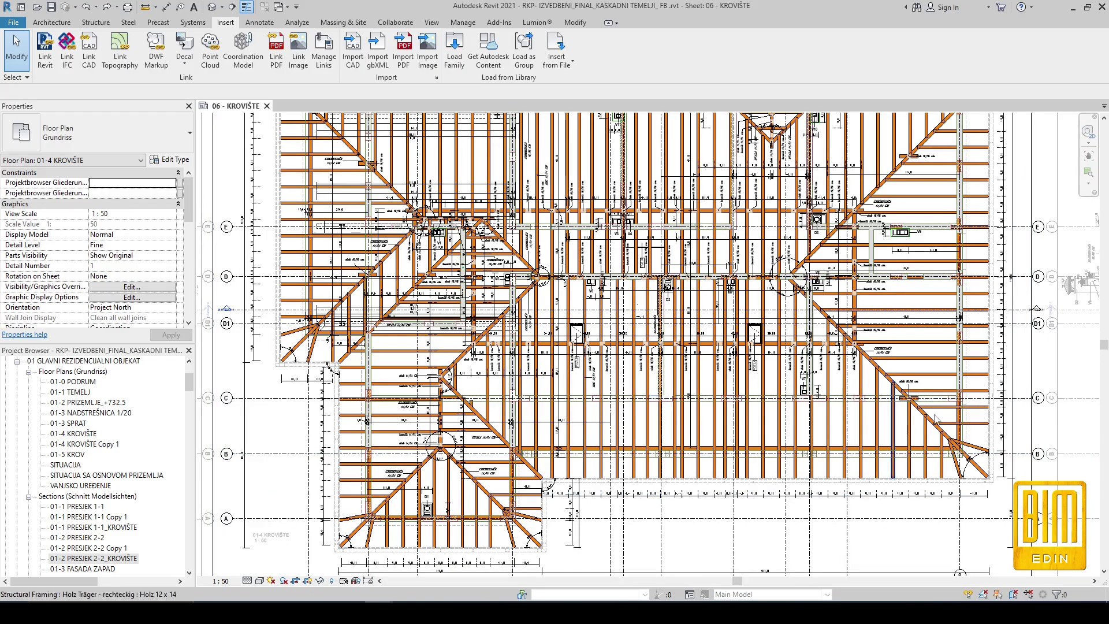
{"action": "scroll", "coordinate": [899, 445], "scroll_direction": "up", "scroll_amount": 5}
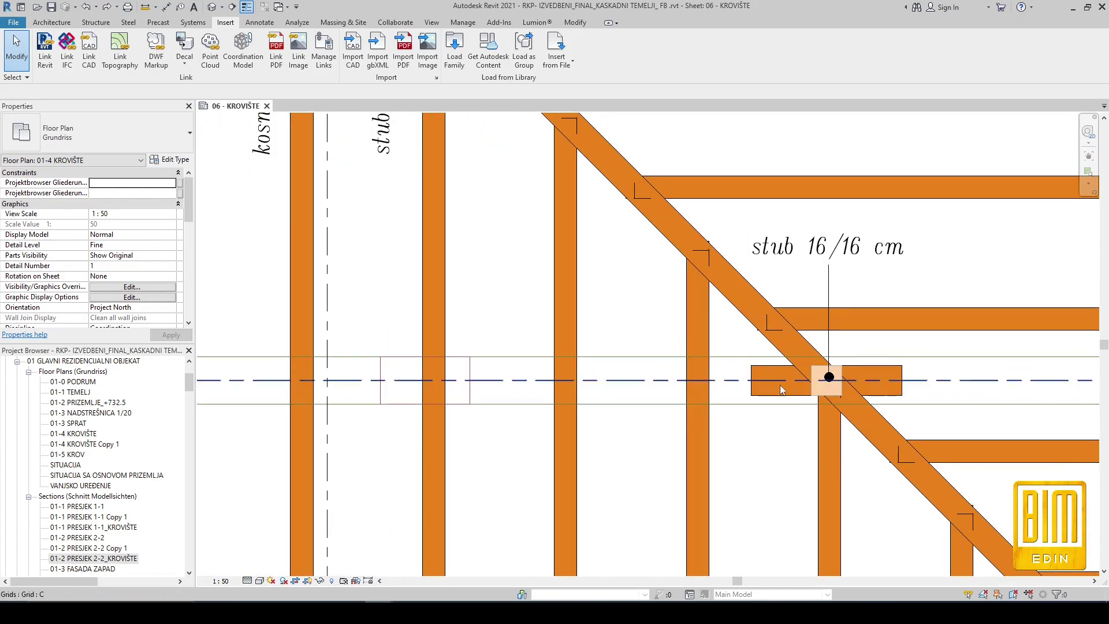
{"action": "left_click", "coordinate": [845, 392]}
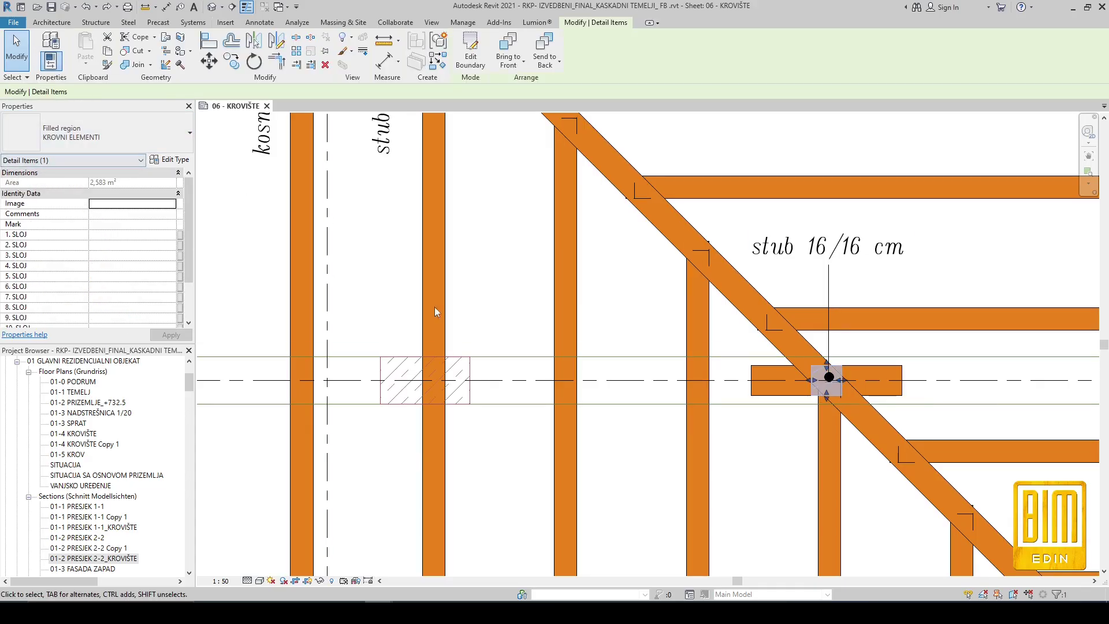
{"action": "scroll", "coordinate": [818, 390], "scroll_direction": "down", "scroll_amount": 3}
{"action": "scroll", "coordinate": [818, 390], "scroll_direction": "down", "scroll_amount": 4}
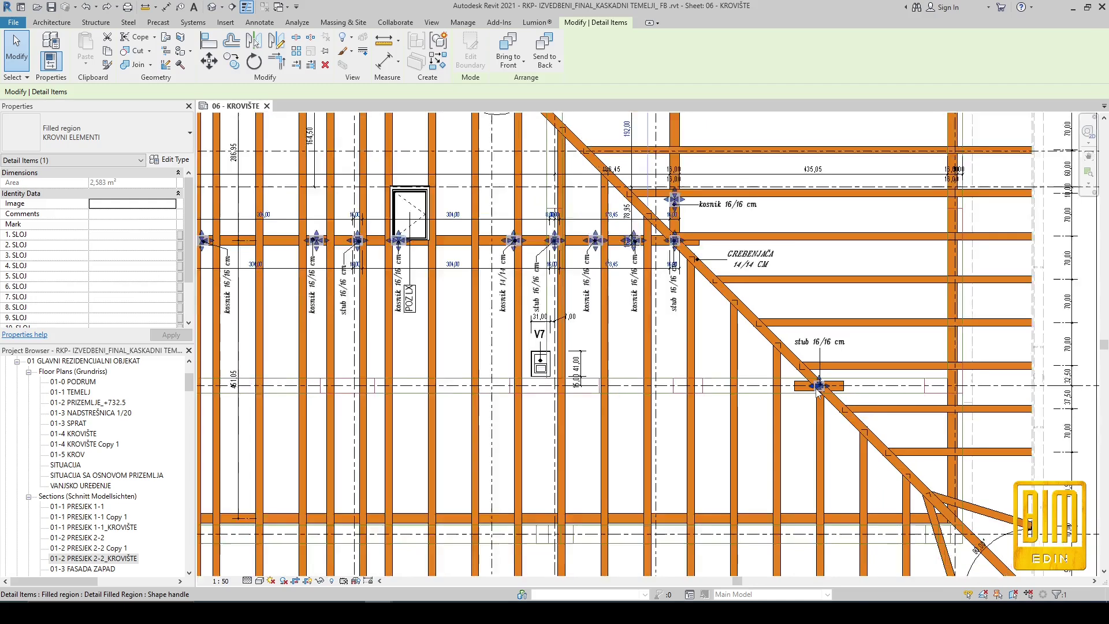
{"action": "middle_click_drag", "start_coordinate": [400, 366], "coordinate": [726, 364]}
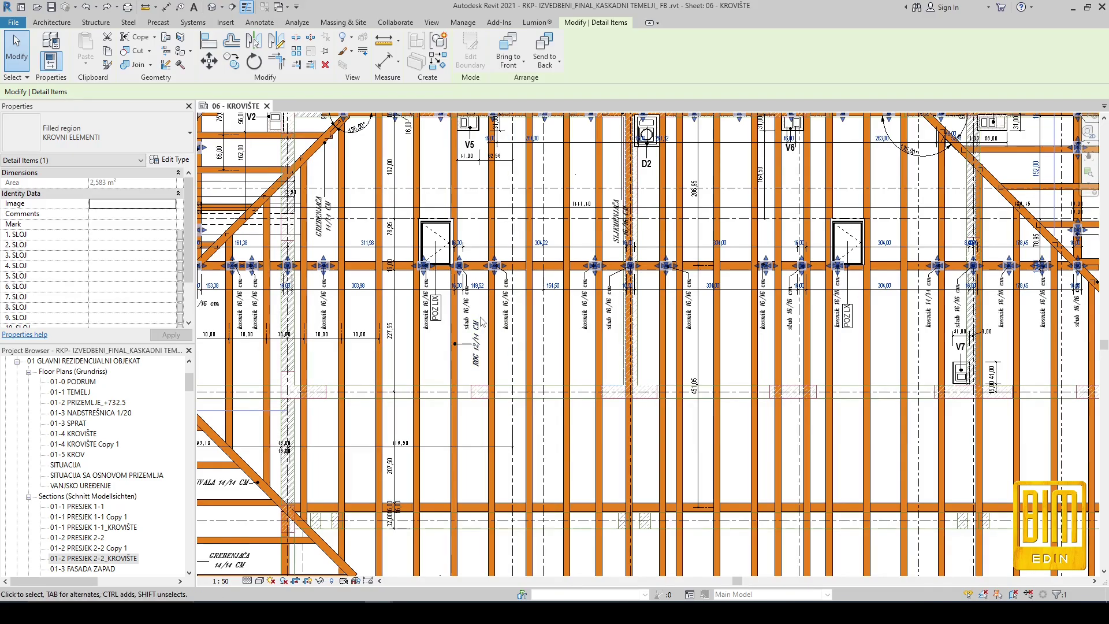
{"action": "scroll", "coordinate": [459, 303], "scroll_direction": "up", "scroll_amount": 3}
{"action": "left_click", "coordinate": [459, 305]}
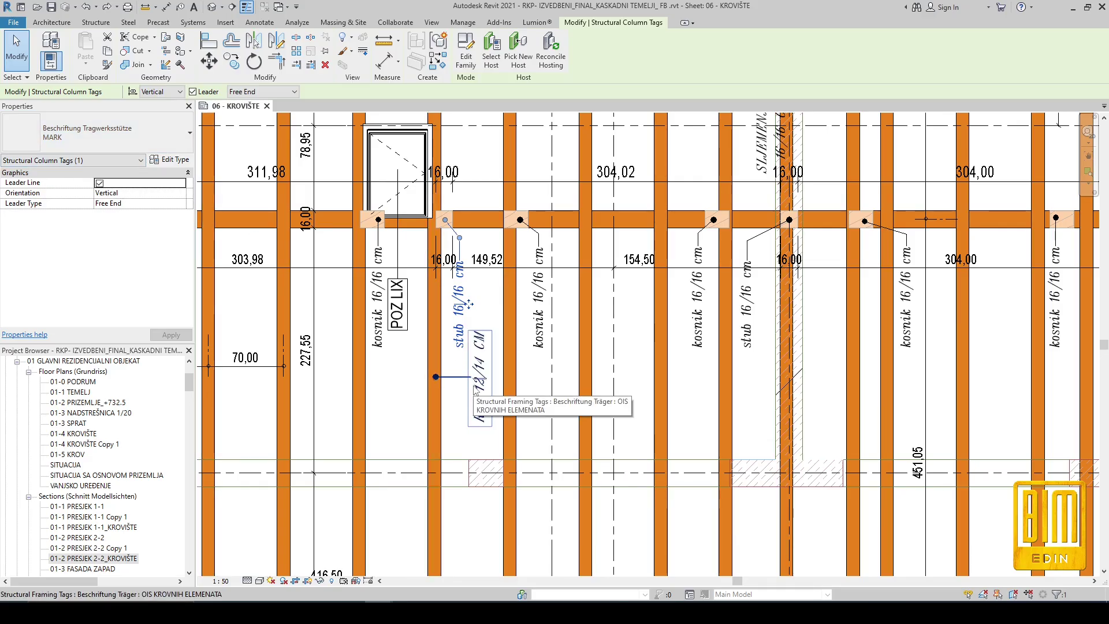
- Select the ROG 12/14 CM framing tag to check it
{"action": "left_click", "coordinate": [488, 377]}
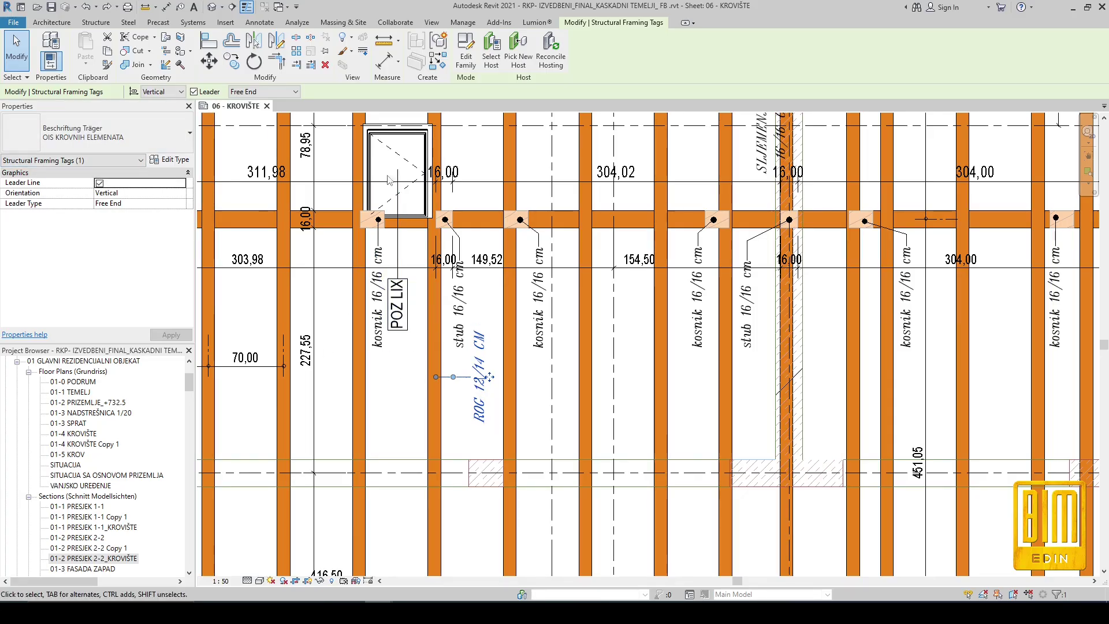
{"action": "scroll", "coordinate": [488, 377], "scroll_direction": "down", "scroll_amount": 4}
{"action": "scroll", "coordinate": [503, 323], "scroll_direction": "down", "scroll_amount": 5}
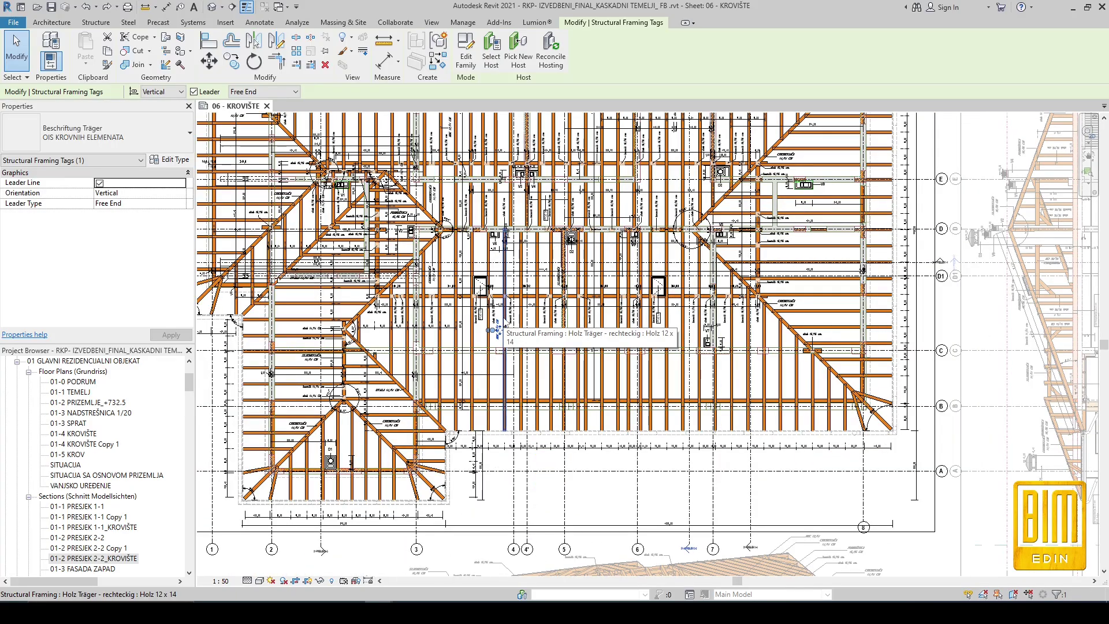
{"action": "scroll", "coordinate": [503, 322], "scroll_direction": "down", "scroll_amount": 2}
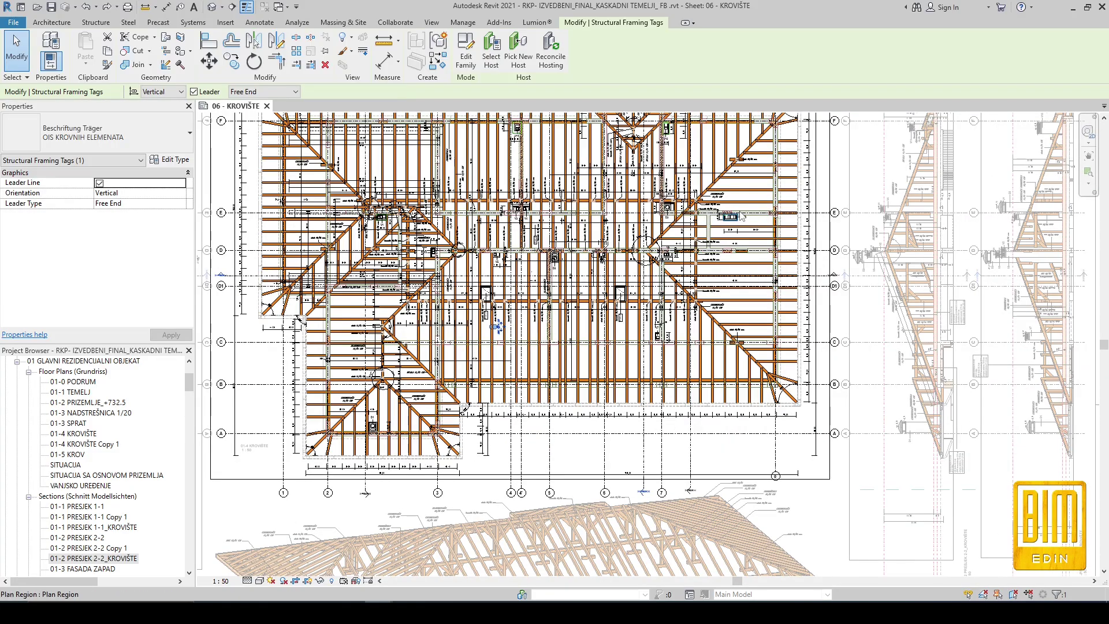
{"action": "scroll", "coordinate": [741, 216], "scroll_direction": "up", "scroll_amount": 6}
- Check the V9 chimney tag, then zoom out to the full recentred sheet with nothing selected
{"action": "left_click", "coordinate": [733, 218]}
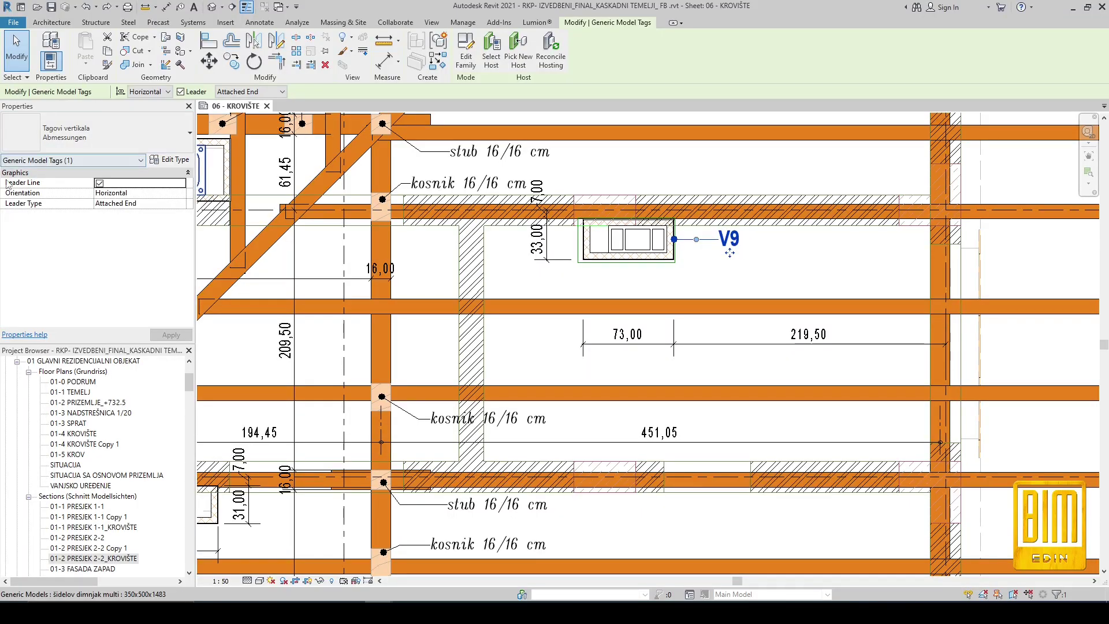
{"action": "scroll", "coordinate": [701, 283], "scroll_direction": "down", "scroll_amount": 4}
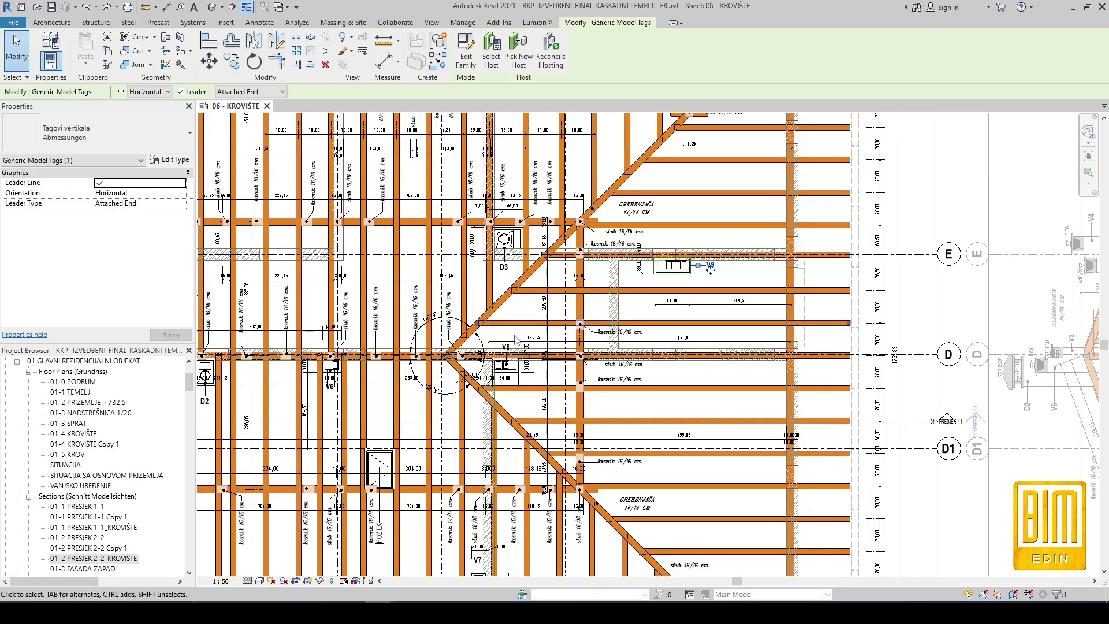
{"action": "scroll", "coordinate": [499, 368], "scroll_direction": "up", "scroll_amount": 2}
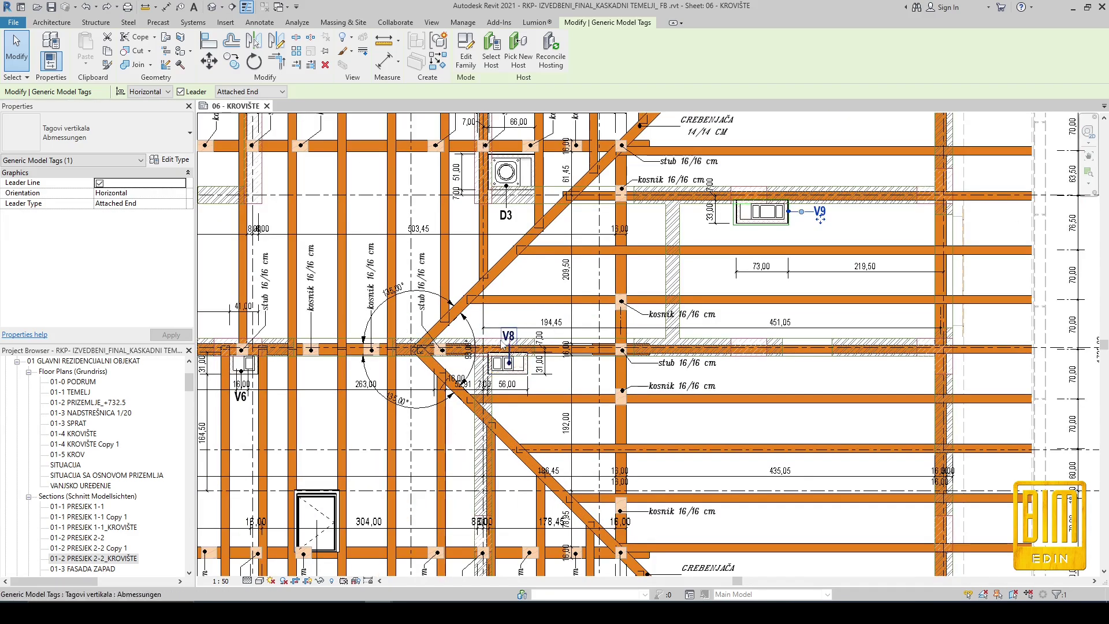
{"action": "scroll", "coordinate": [695, 360], "scroll_direction": "down", "scroll_amount": 5}
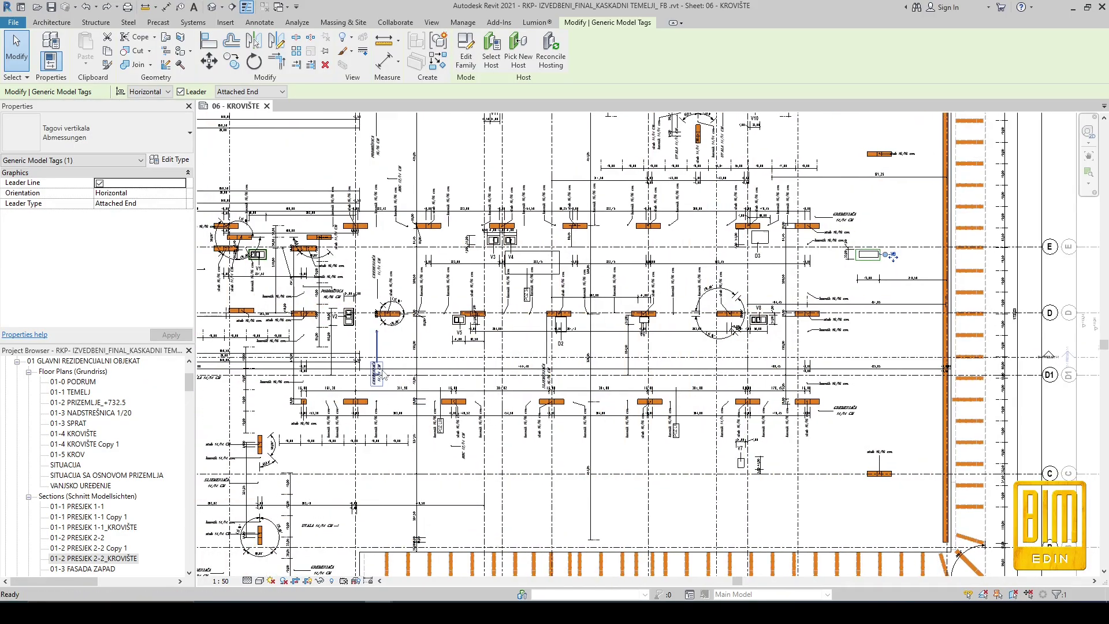
{"action": "middle_click_drag", "start_coordinate": [374, 445], "coordinate": [375, 446]}
{"action": "scroll", "coordinate": [536, 397], "scroll_direction": "down", "scroll_amount": 10}
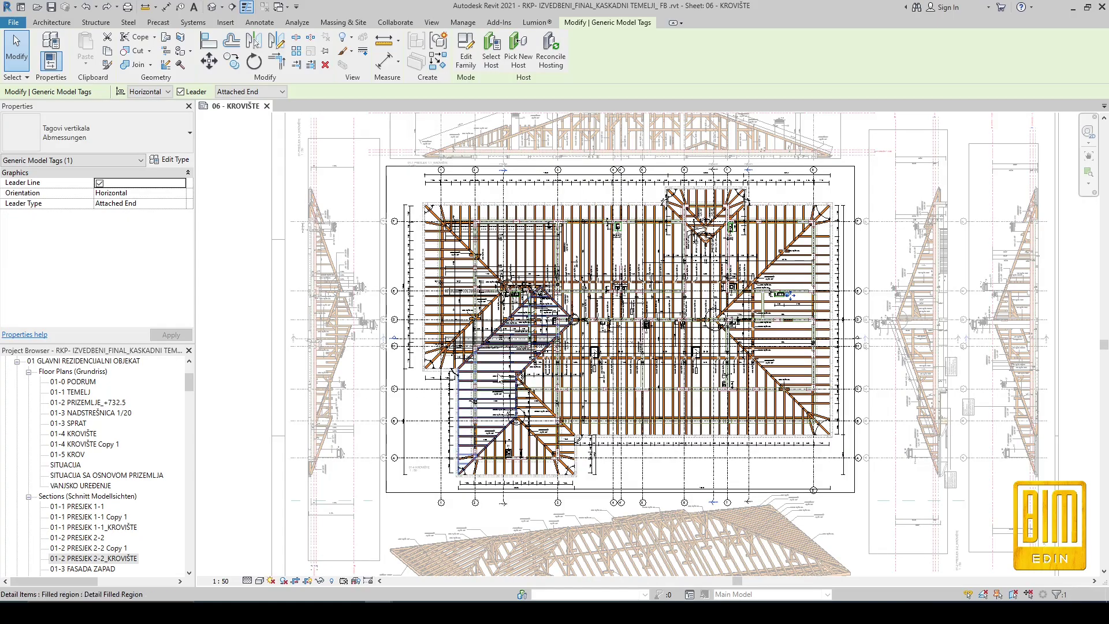
{"action": "middle_click_drag", "start_coordinate": [422, 305], "coordinate": [434, 301]}
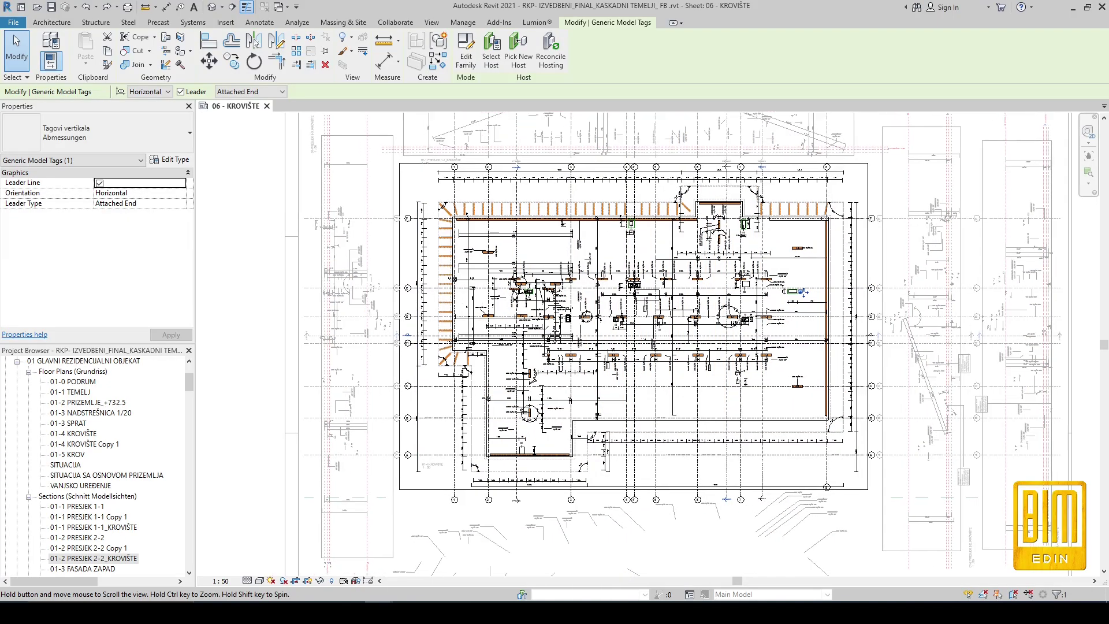
{"action": "scroll", "coordinate": [614, 353], "scroll_direction": "down", "scroll_amount": 2}
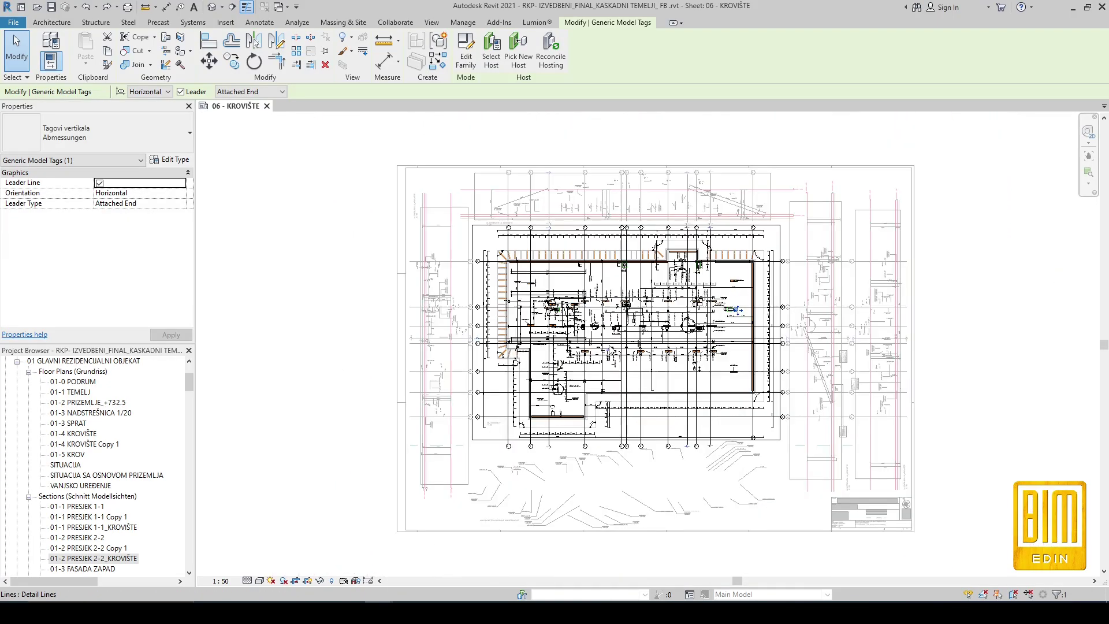
{"action": "left_click", "coordinate": [310, 272]}
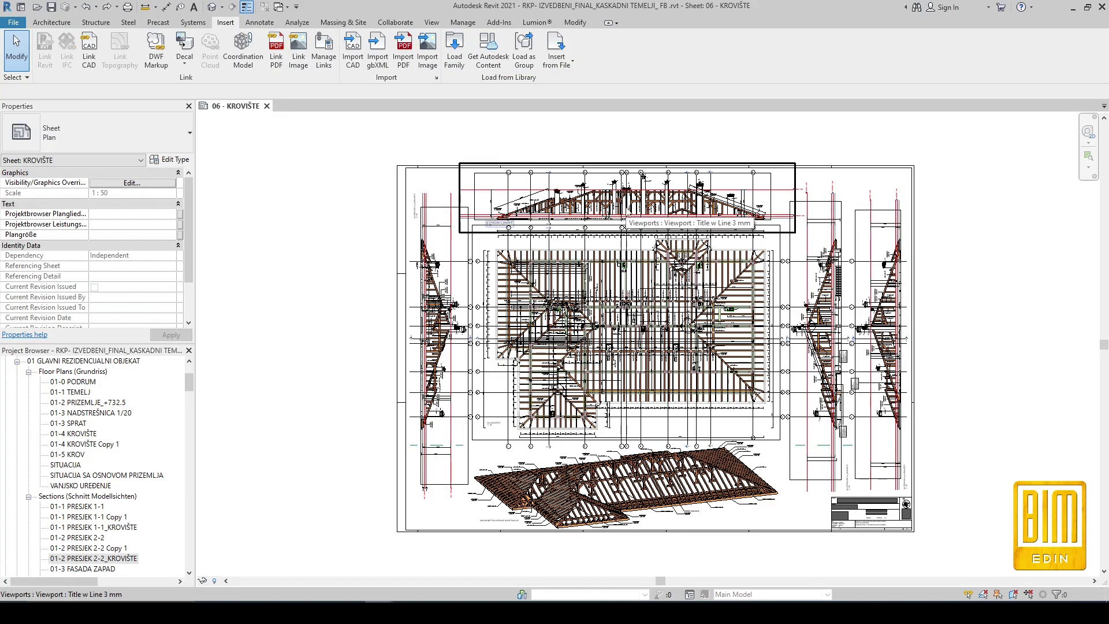
{"action": "scroll", "coordinate": [628, 194], "scroll_direction": "up", "scroll_amount": 5}
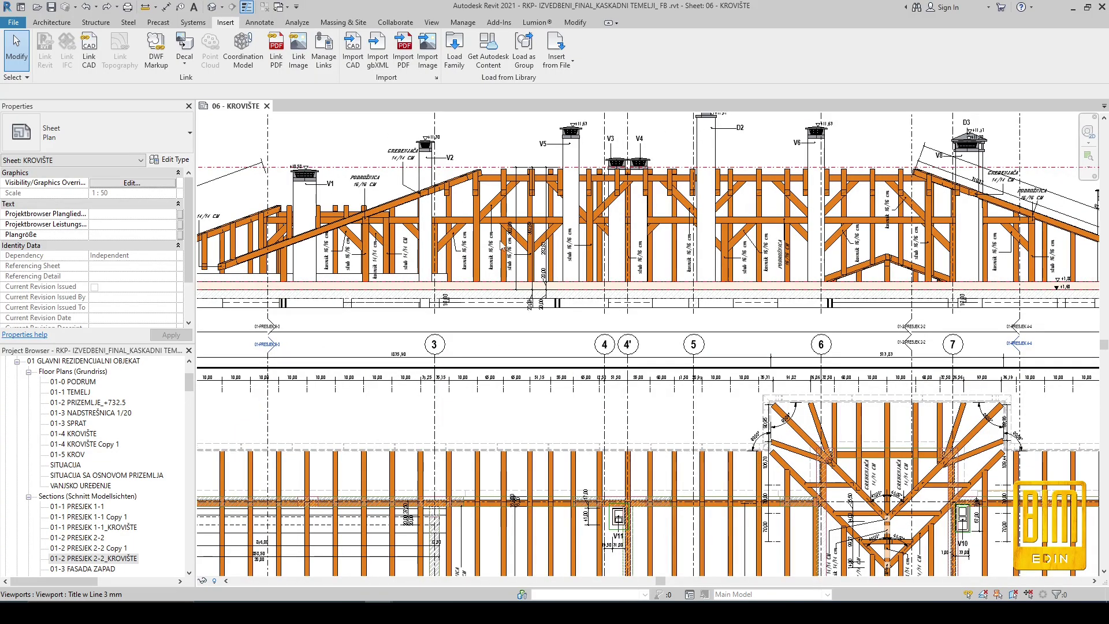
{"action": "scroll", "coordinate": [460, 250], "scroll_direction": "up", "scroll_amount": 2}
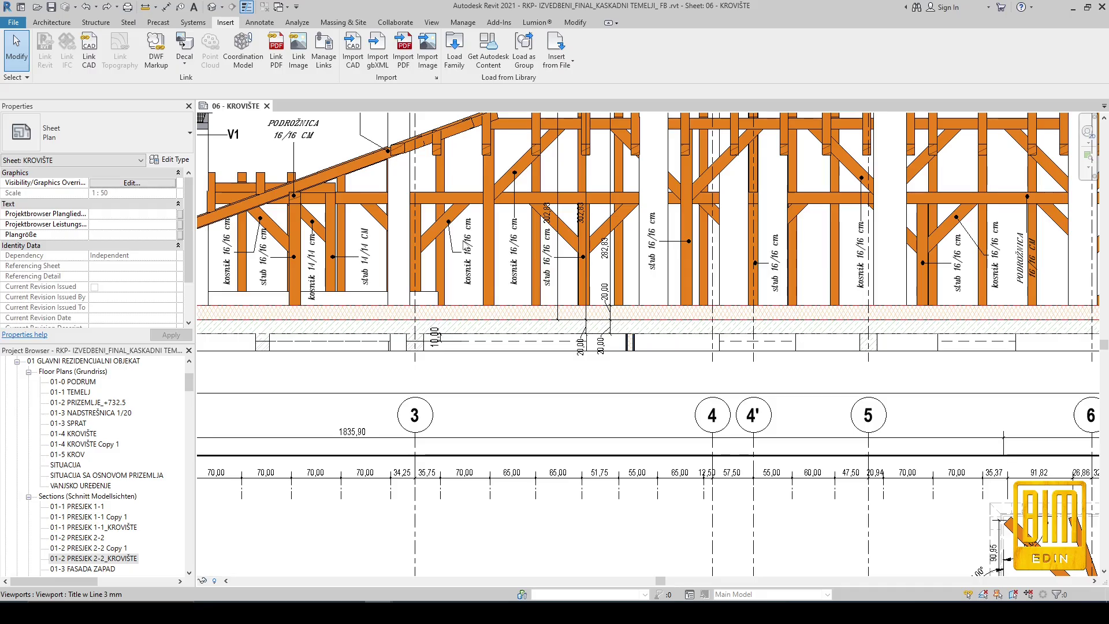
{"action": "middle_click_drag", "start_coordinate": [551, 255], "coordinate": [590, 350]}
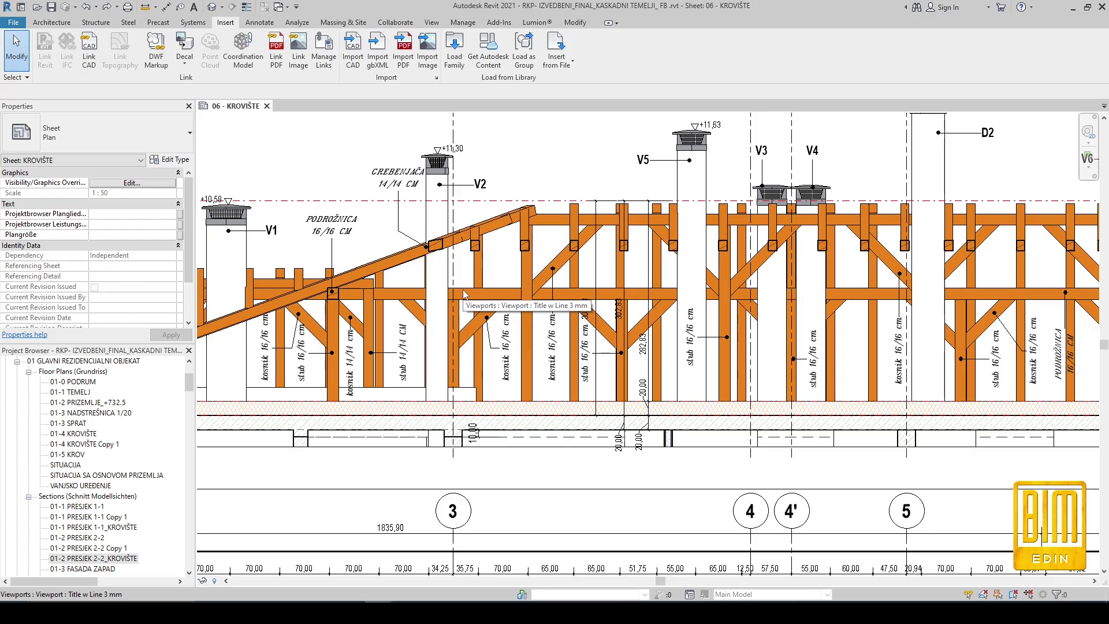
{"action": "scroll", "coordinate": [395, 167], "scroll_direction": "up", "scroll_amount": 3}
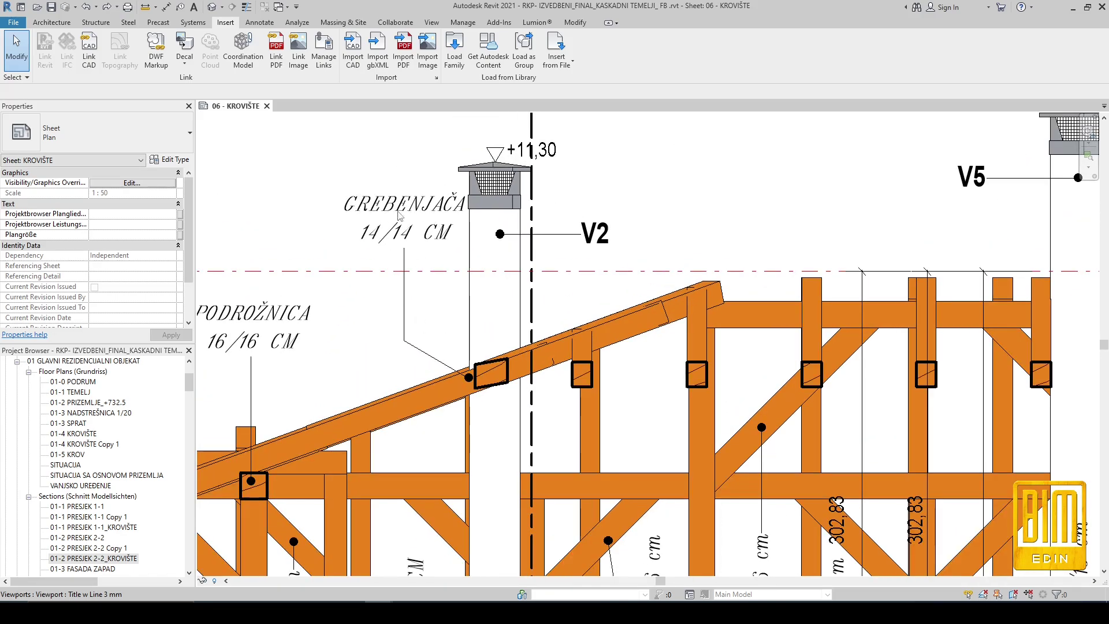
{"action": "scroll", "coordinate": [534, 159], "scroll_direction": "down", "scroll_amount": 4}
{"action": "scroll", "coordinate": [575, 267], "scroll_direction": "up", "scroll_amount": 3}
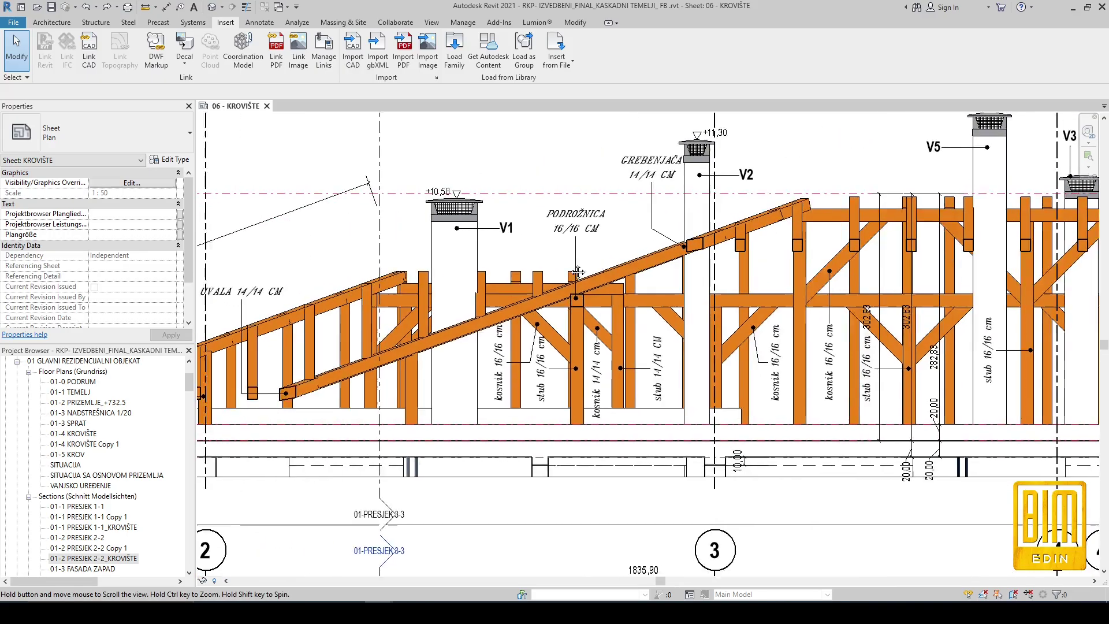
{"action": "middle_click_drag", "start_coordinate": [349, 381], "coordinate": [584, 367]}
{"action": "middle_click_drag", "start_coordinate": [335, 343], "coordinate": [473, 316]}
{"action": "scroll", "coordinate": [405, 393], "scroll_direction": "up", "scroll_amount": 1}
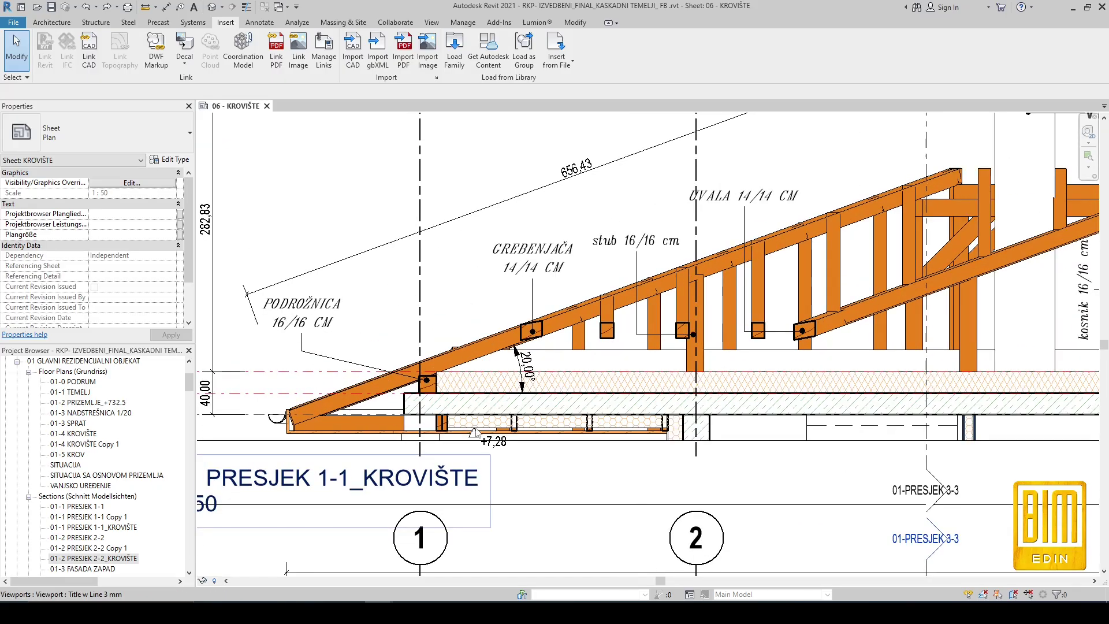
{"action": "scroll", "coordinate": [645, 433], "scroll_direction": "down", "scroll_amount": 2}
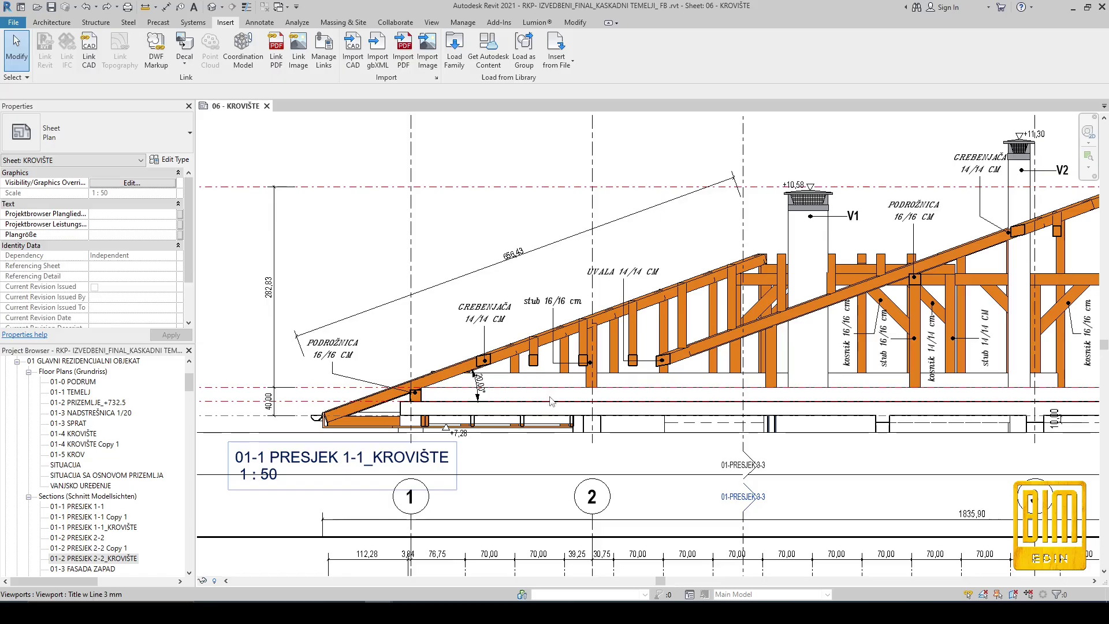
{"action": "middle_click_drag", "start_coordinate": [831, 377], "coordinate": [536, 378]}
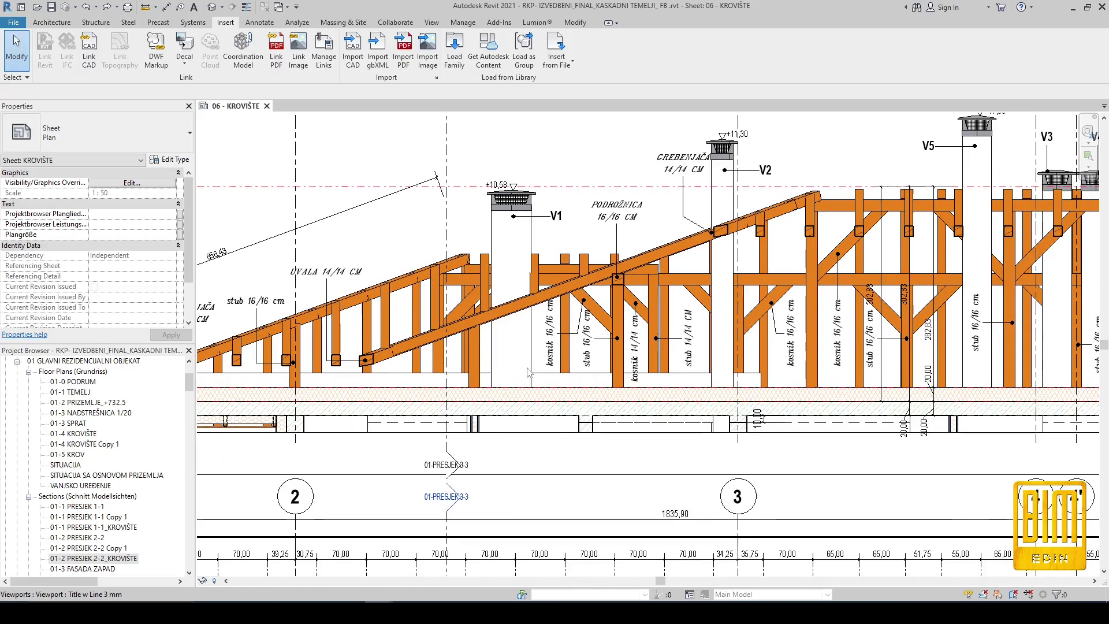
{"action": "scroll", "coordinate": [543, 378], "scroll_direction": "down", "scroll_amount": 2}
{"action": "middle_click_drag", "start_coordinate": [406, 409], "coordinate": [652, 361]}
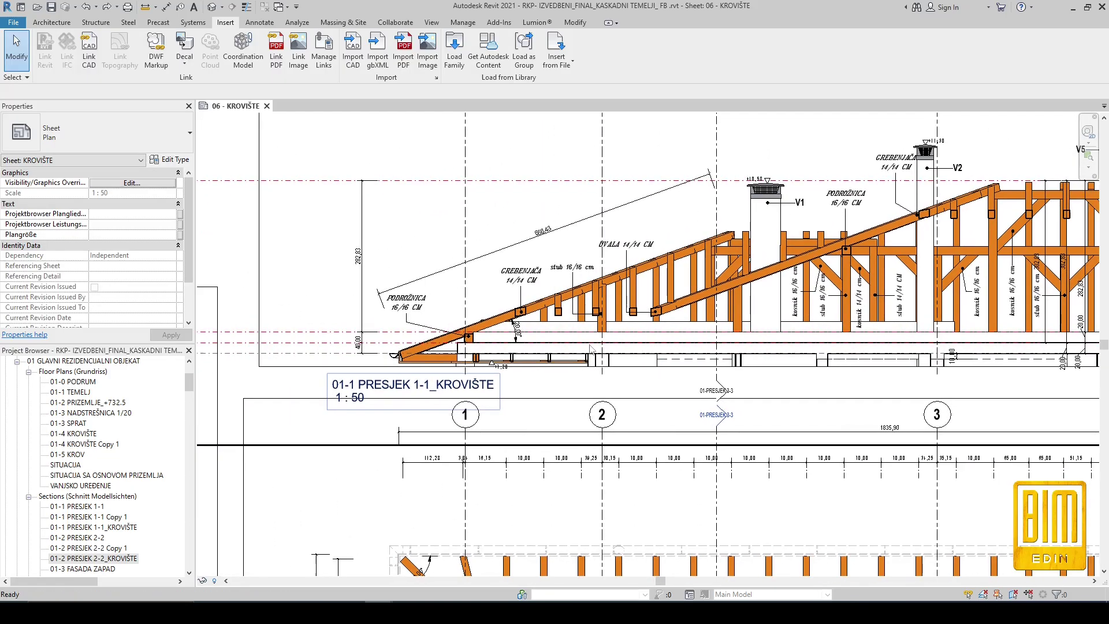
{"action": "scroll", "coordinate": [424, 361], "scroll_direction": "up", "scroll_amount": 3}
{"action": "scroll", "coordinate": [422, 361], "scroll_direction": "up", "scroll_amount": 1}
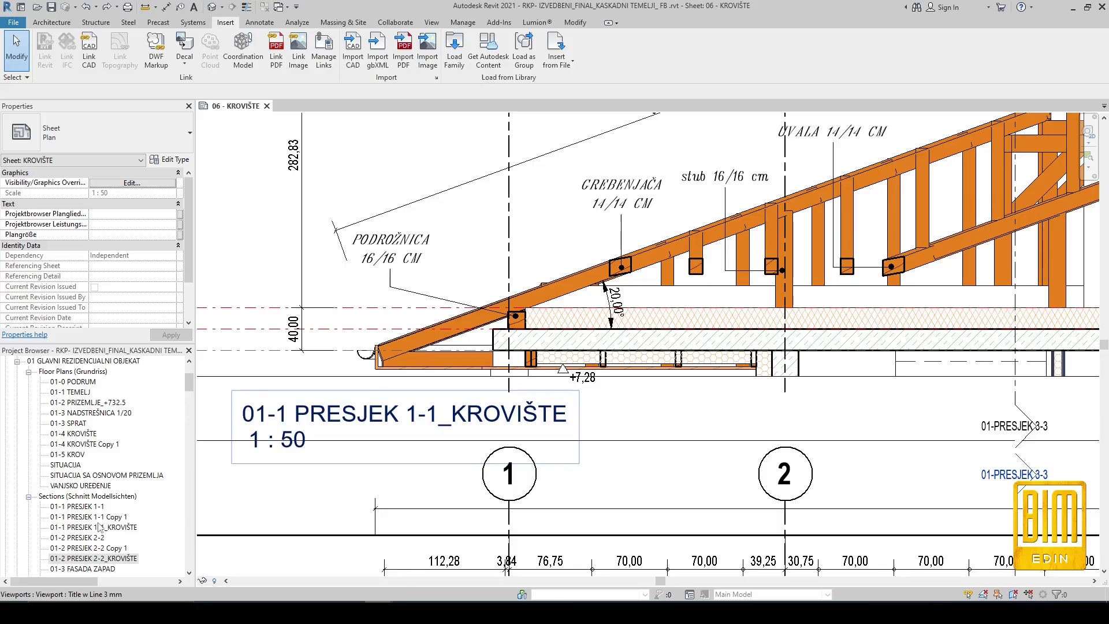
- Find DETALJ STREHE 2 under Detail Views in the Project Browser and open it at 1 : 20
{"action": "scroll", "coordinate": [98, 504], "scroll_direction": "up", "scroll_amount": 3}
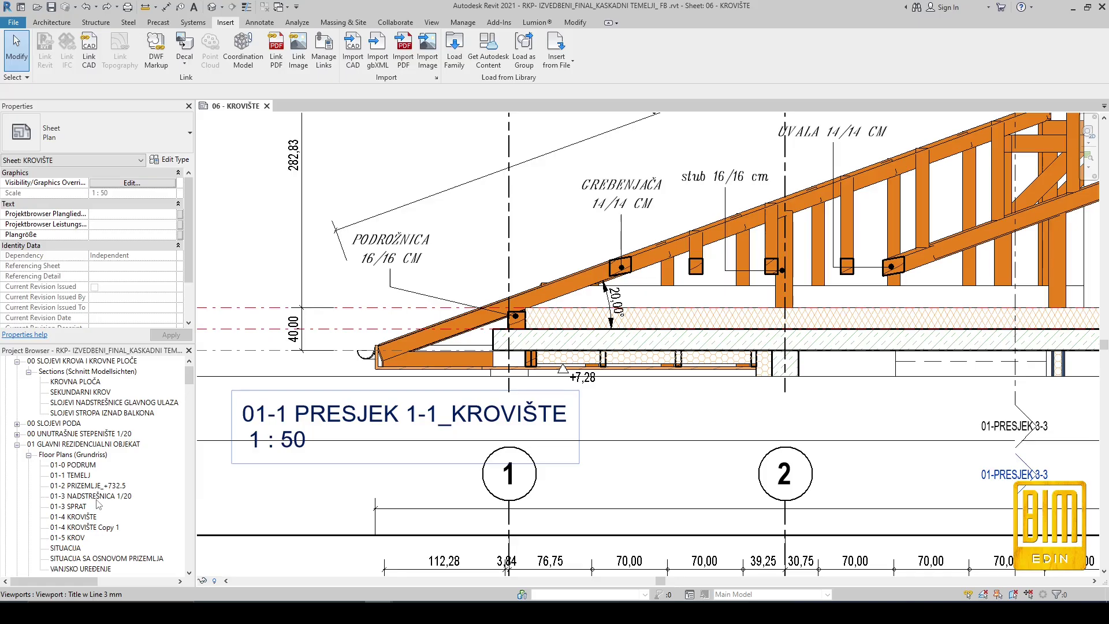
{"action": "scroll", "coordinate": [87, 468], "scroll_direction": "up", "scroll_amount": 1}
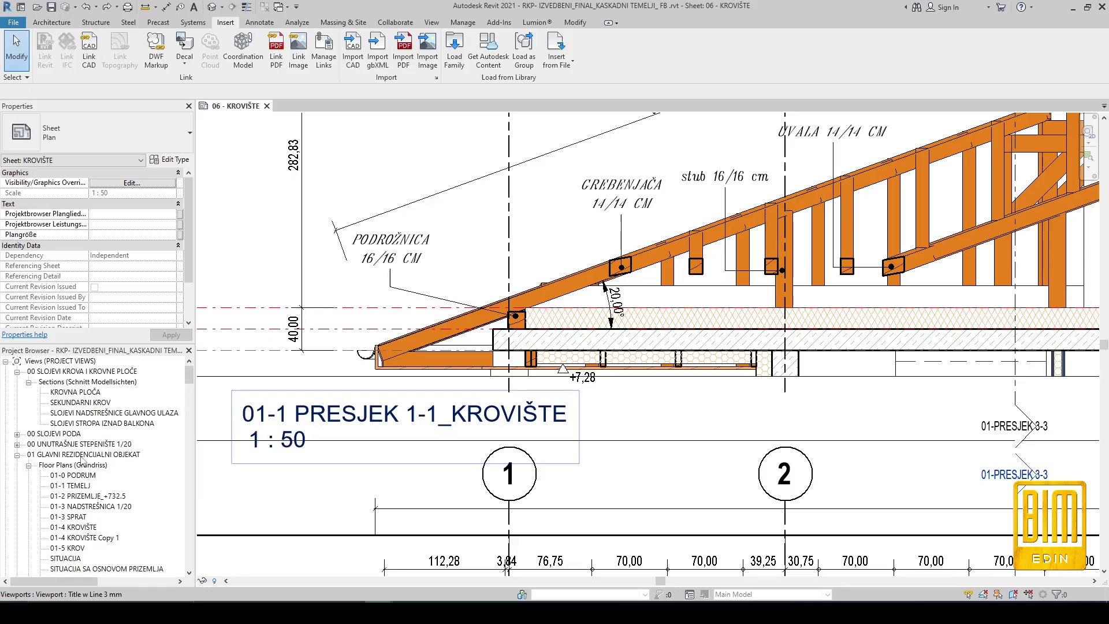
{"action": "scroll", "coordinate": [84, 463], "scroll_direction": "down", "scroll_amount": 6}
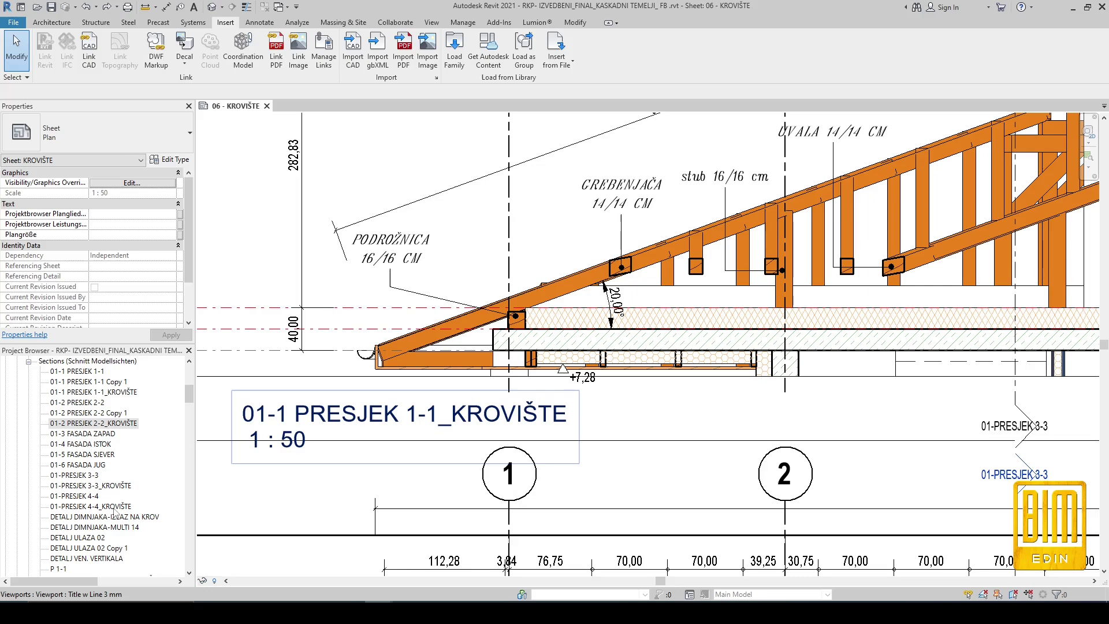
{"action": "scroll", "coordinate": [92, 561], "scroll_direction": "down", "scroll_amount": 1}
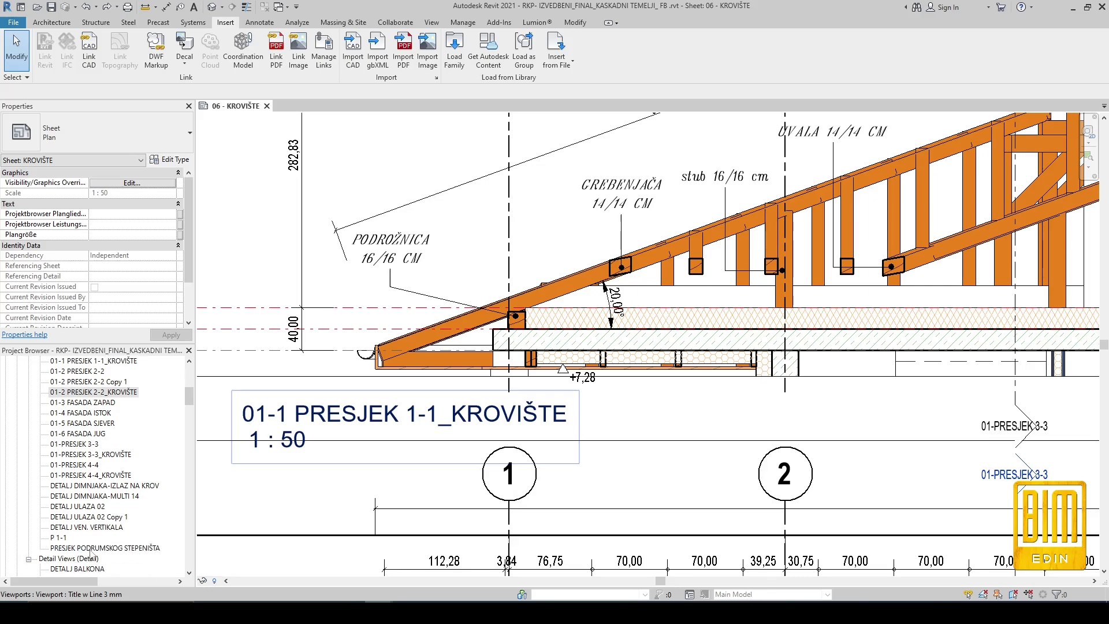
{"action": "scroll", "coordinate": [91, 543], "scroll_direction": "down", "scroll_amount": 1}
{"action": "scroll", "coordinate": [98, 526], "scroll_direction": "down", "scroll_amount": 3}
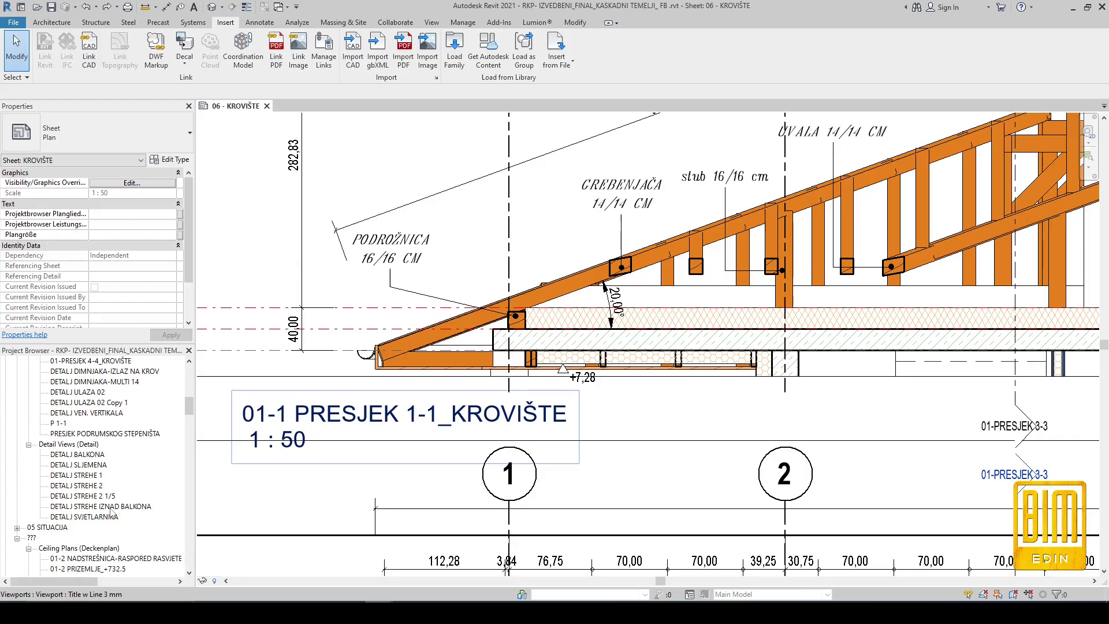
{"action": "left_click", "coordinate": [77, 486]}
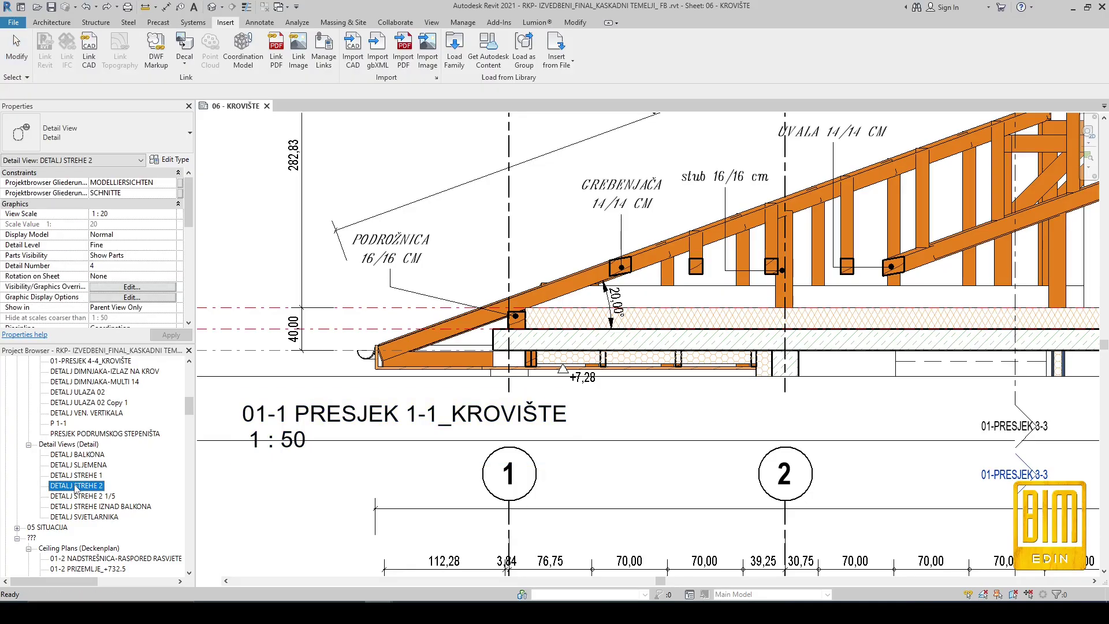
{"action": "double_click", "coordinate": [77, 487]}
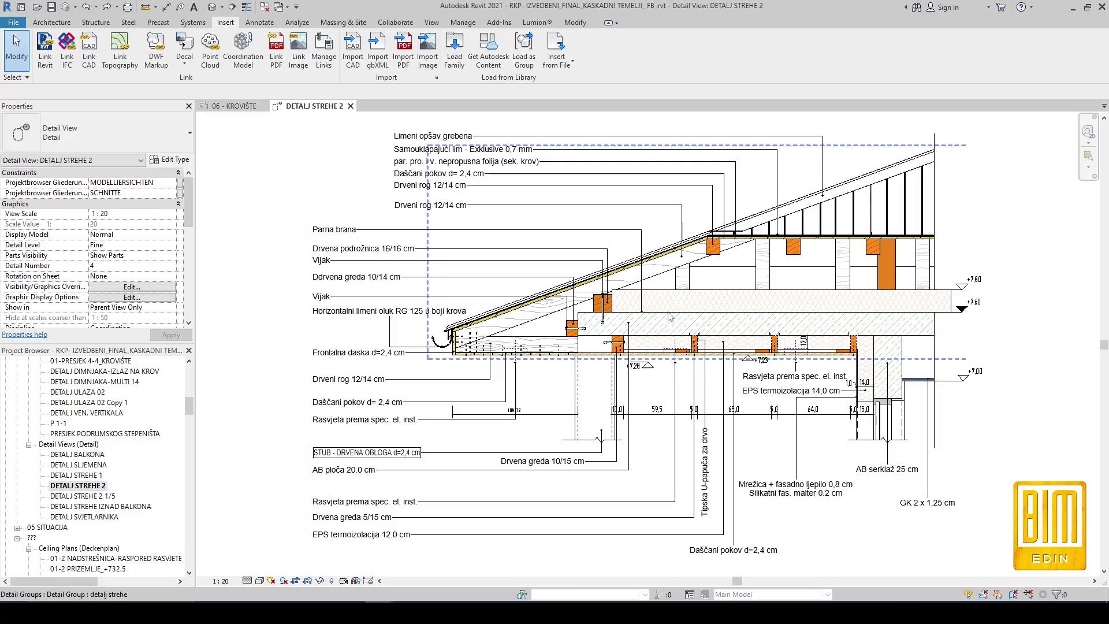
{"action": "scroll", "coordinate": [606, 54], "scroll_direction": "down", "scroll_amount": 5}
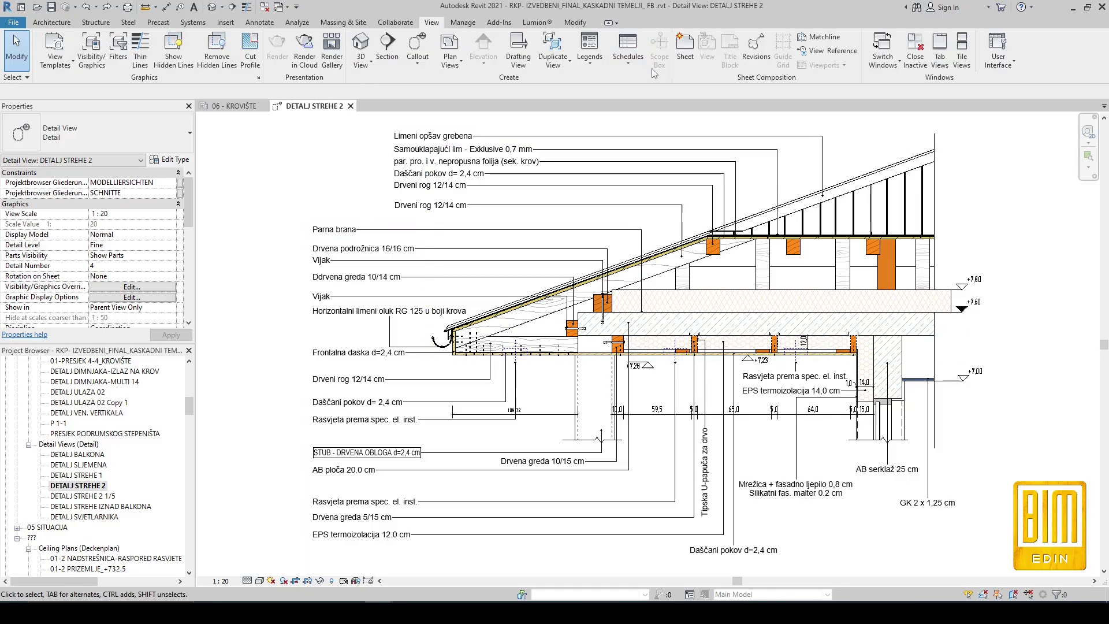
- Tile the open views and shift the eave detail slightly up and right
{"action": "left_click", "coordinate": [962, 50]}
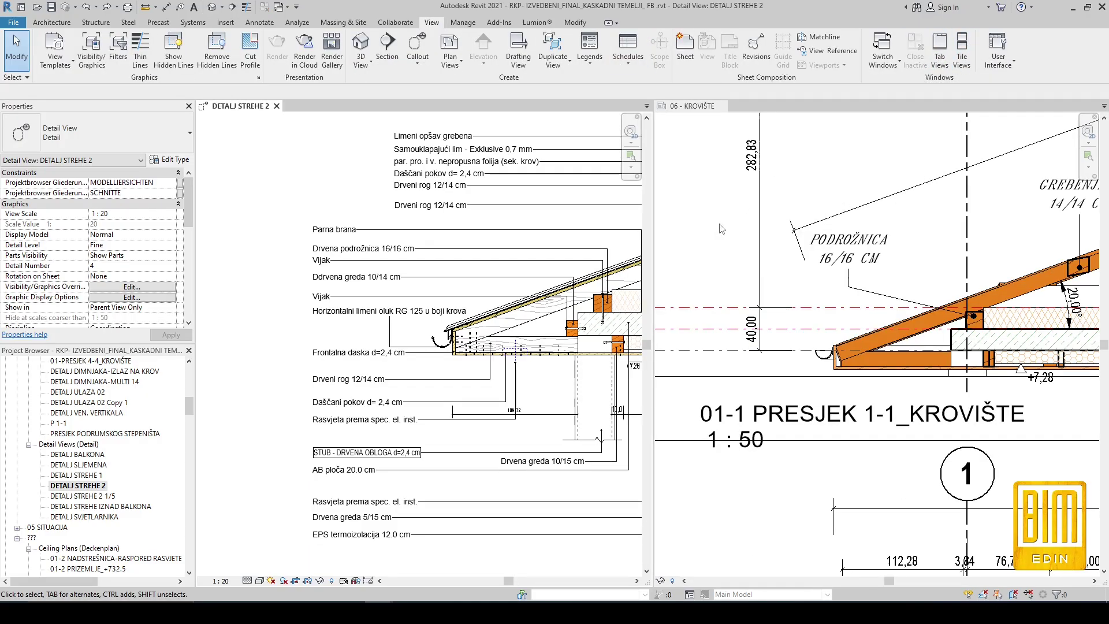
{"action": "scroll", "coordinate": [919, 258], "scroll_direction": "down", "scroll_amount": 3}
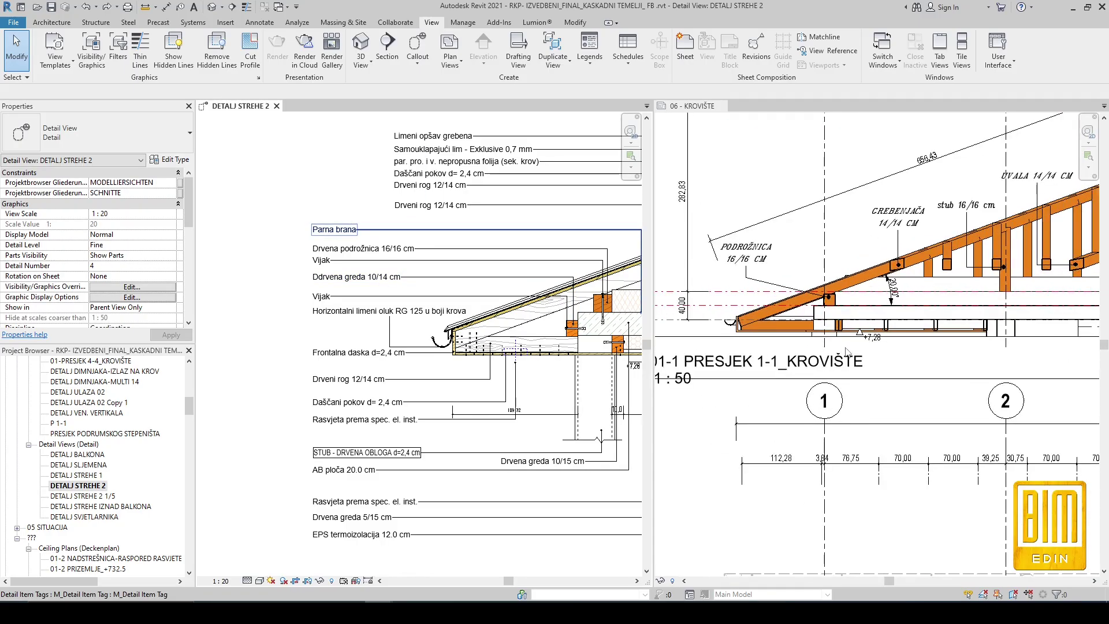
{"action": "scroll", "coordinate": [541, 345], "scroll_direction": "down", "scroll_amount": 4}
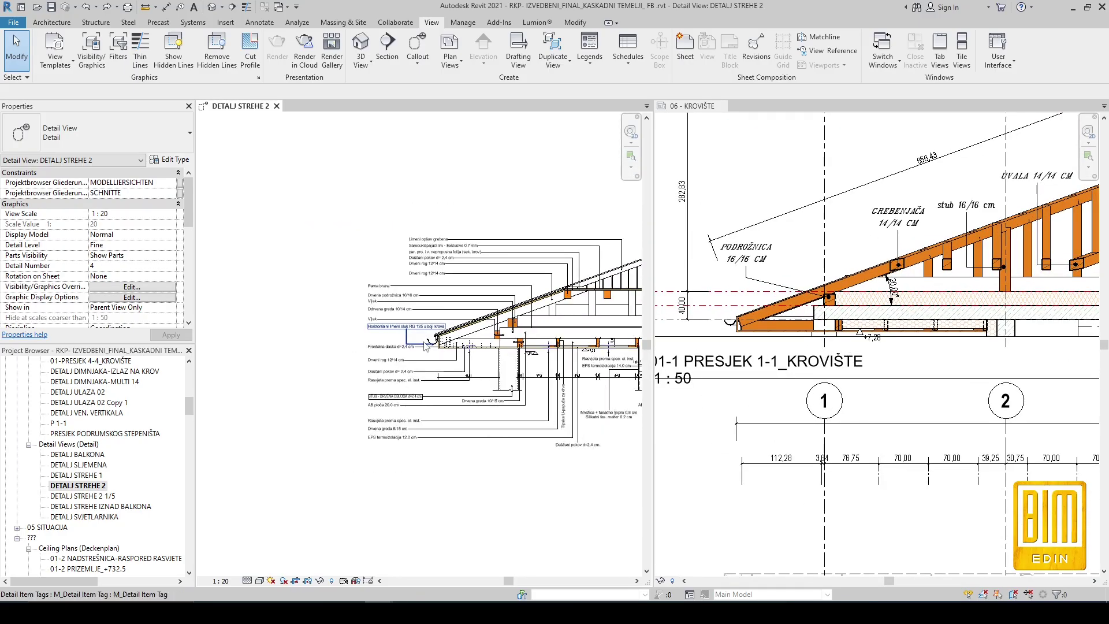
{"action": "scroll", "coordinate": [541, 345], "scroll_direction": "up", "scroll_amount": 2}
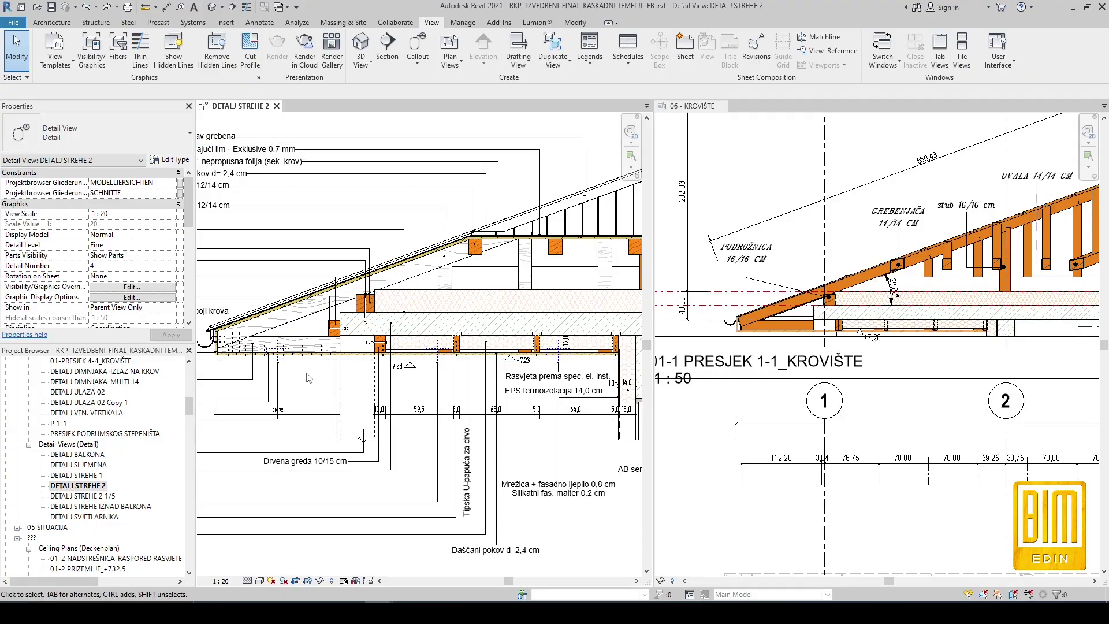
{"action": "scroll", "coordinate": [450, 362], "scroll_direction": "down", "scroll_amount": 2}
{"action": "middle_click_drag", "start_coordinate": [450, 367], "coordinate": [472, 354]}
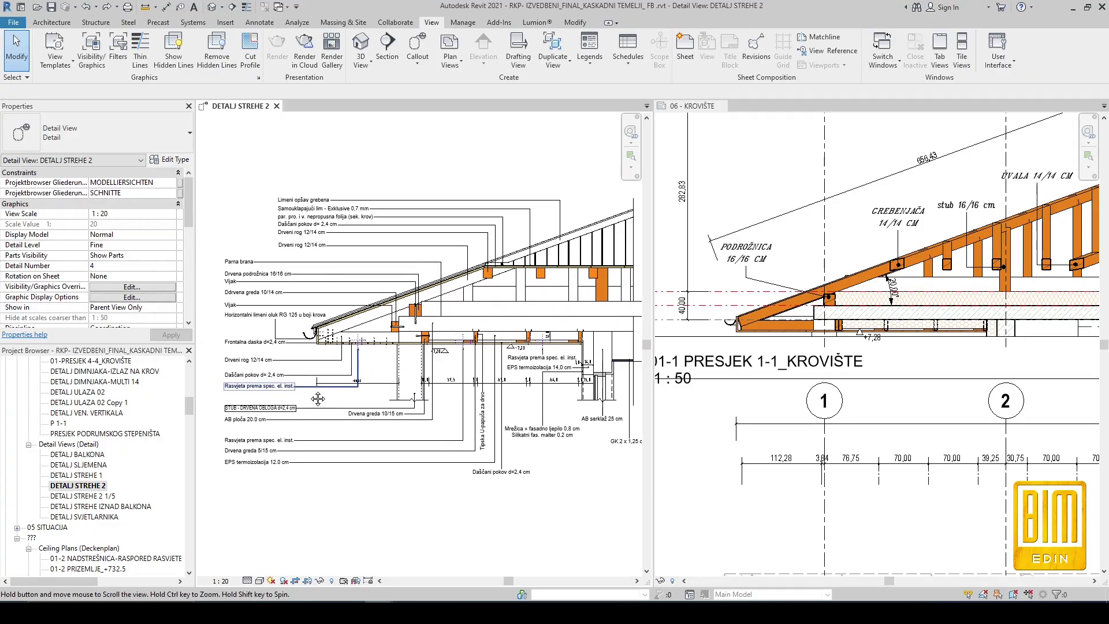
- Widen the DETALJ STREHE 2 view against the sheet and zoom both views
{"action": "left_click_drag", "start_coordinate": [653, 398], "coordinate": [762, 391]}
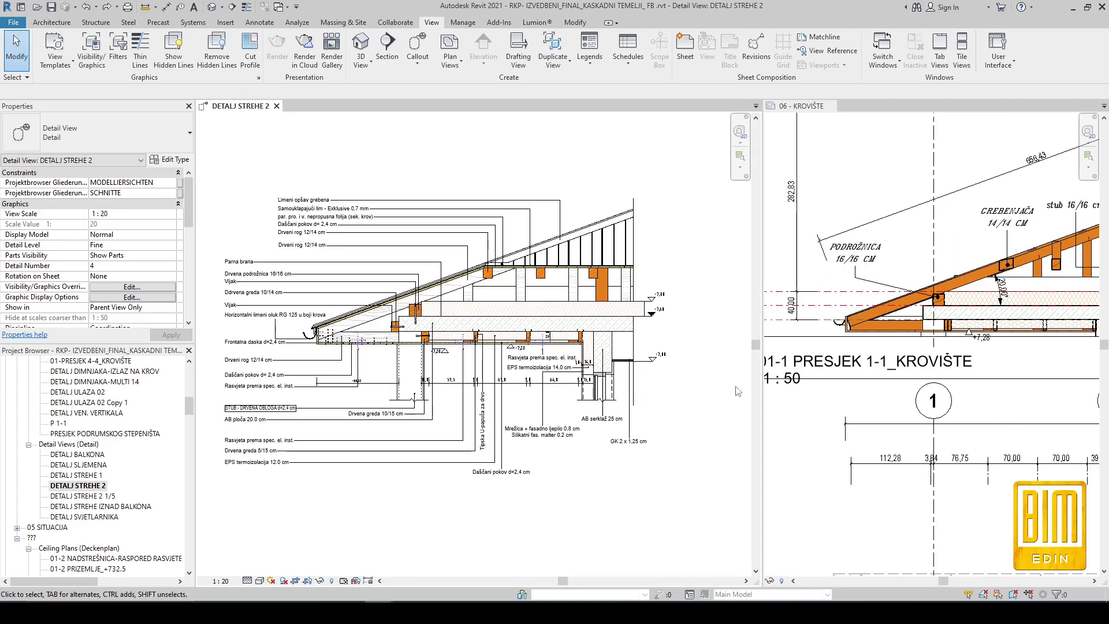
{"action": "scroll", "coordinate": [309, 331], "scroll_direction": "up", "scroll_amount": 1}
{"action": "scroll", "coordinate": [268, 347], "scroll_direction": "up", "scroll_amount": 1}
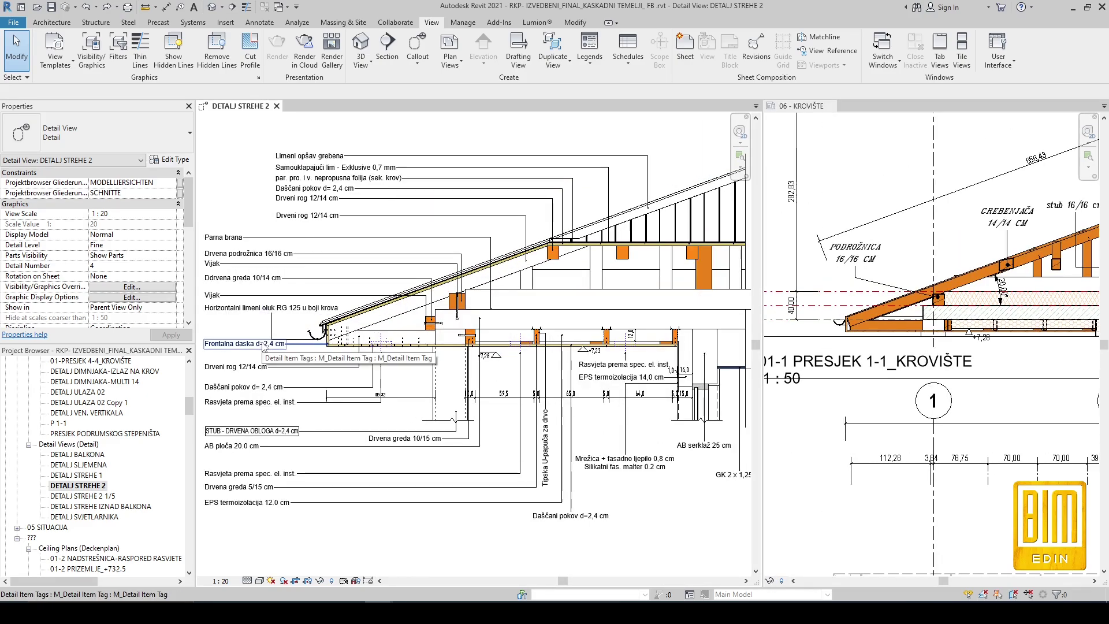
{"action": "scroll", "coordinate": [563, 337], "scroll_direction": "down", "scroll_amount": 1}
{"action": "scroll", "coordinate": [988, 347], "scroll_direction": "down", "scroll_amount": 3}
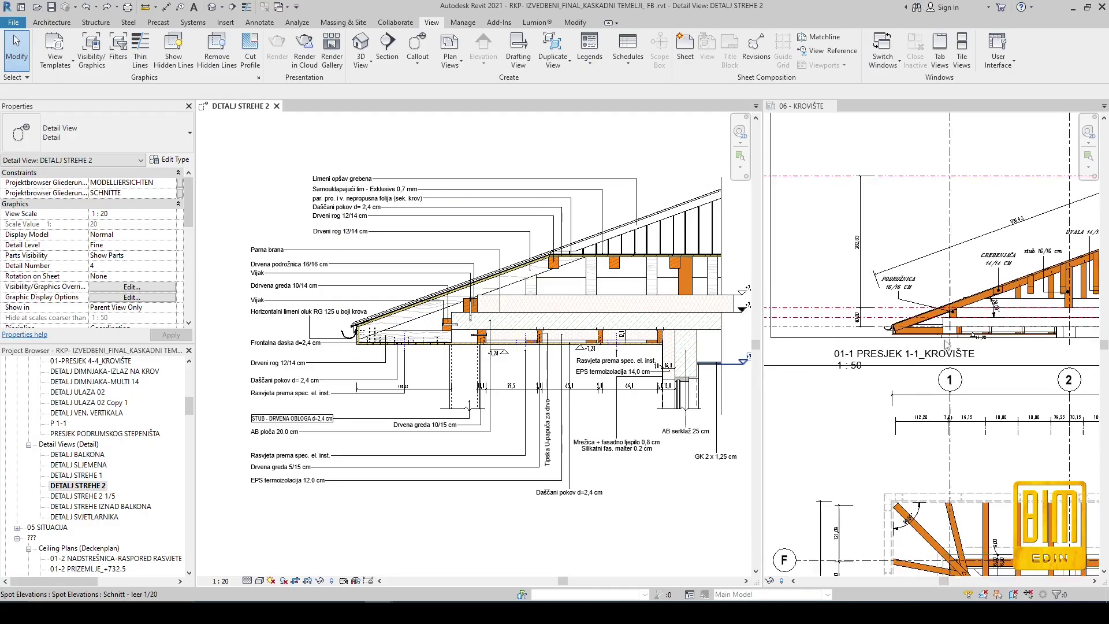
{"action": "scroll", "coordinate": [914, 388], "scroll_direction": "down", "scroll_amount": 2}
{"action": "scroll", "coordinate": [918, 372], "scroll_direction": "up", "scroll_amount": 3}
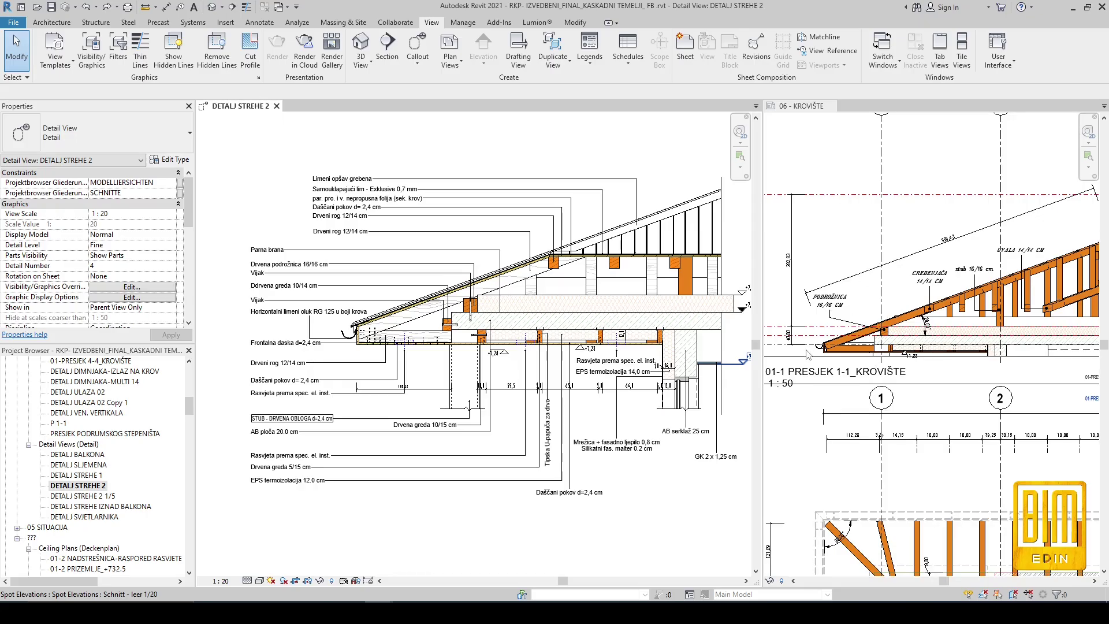
{"action": "scroll", "coordinate": [807, 354], "scroll_direction": "up", "scroll_amount": 4}
{"action": "scroll", "coordinate": [365, 301], "scroll_direction": "up", "scroll_amount": 2}
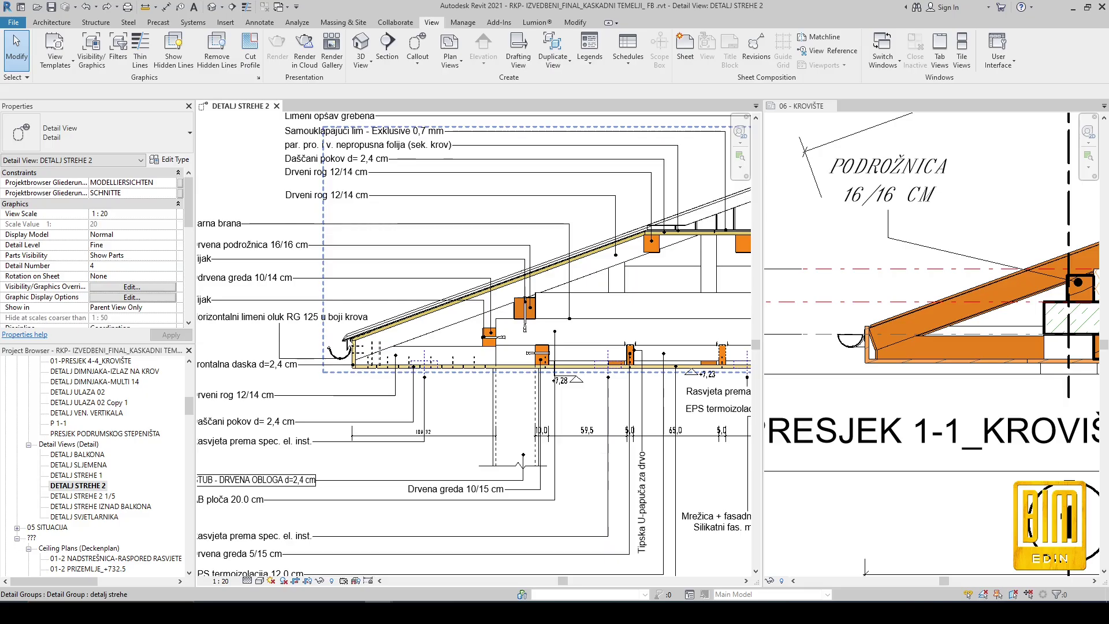
{"action": "scroll", "coordinate": [355, 369], "scroll_direction": "down", "scroll_amount": 2}
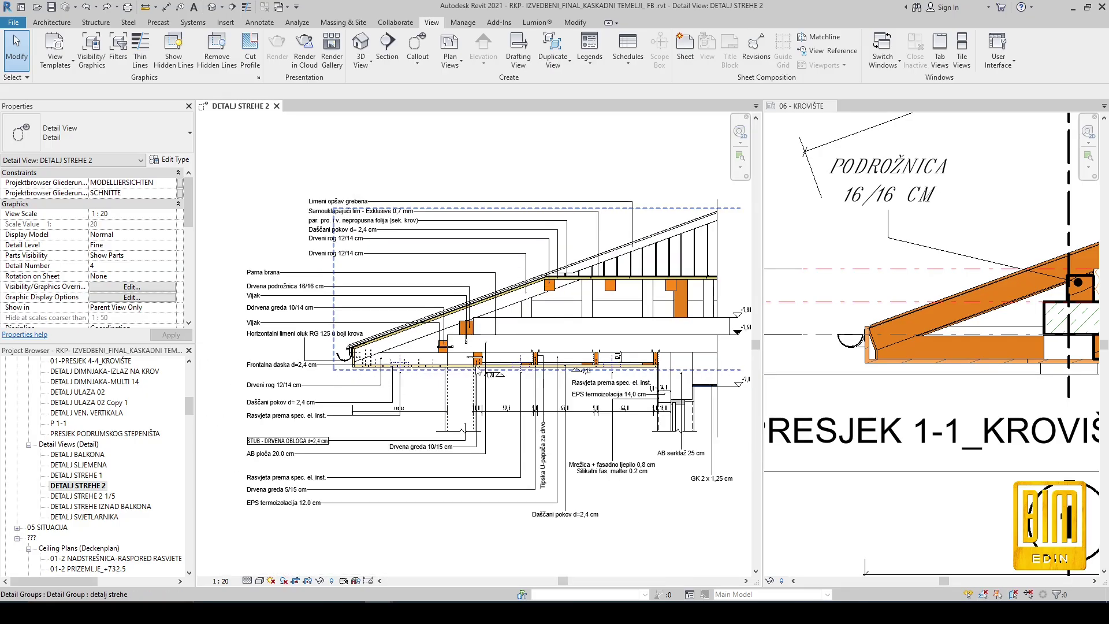
{"action": "scroll", "coordinate": [923, 323], "scroll_direction": "down", "scroll_amount": 2}
- Activate the roof section viewport and toggle Reveal Hidden Elements in the eave detail
{"action": "double_click", "coordinate": [978, 295]}
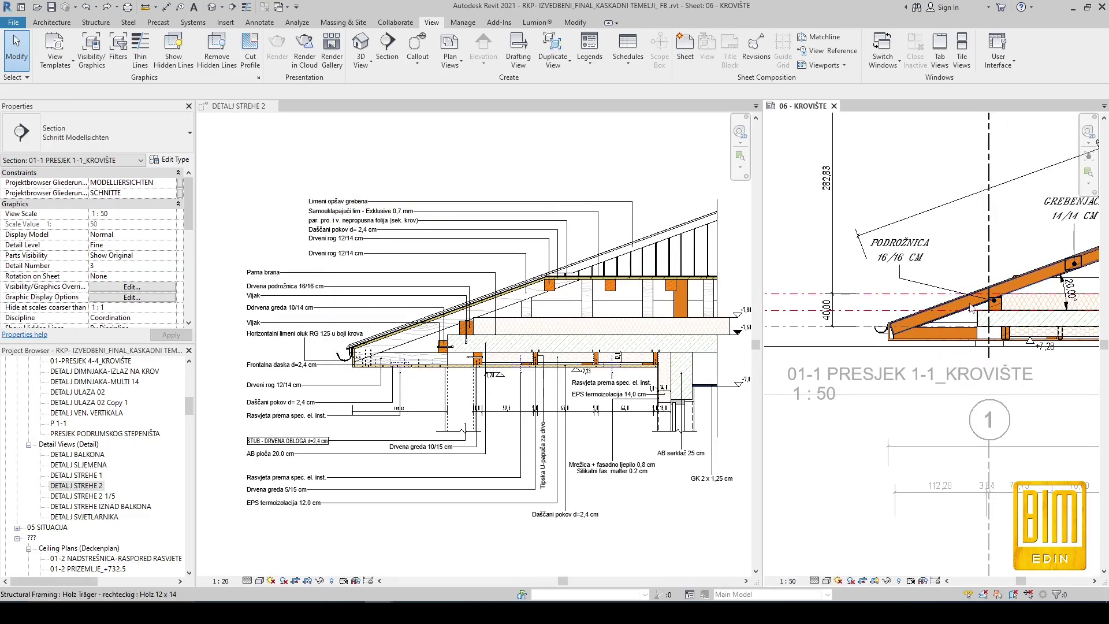
{"action": "left_click", "coordinate": [332, 580]}
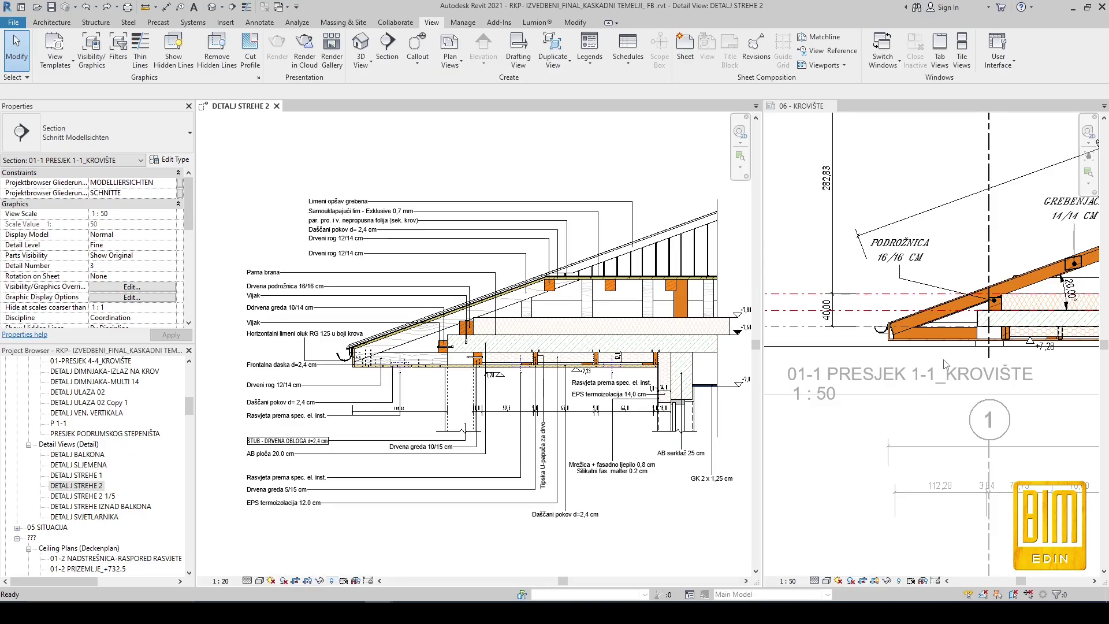
{"action": "left_click", "coordinate": [332, 580]}
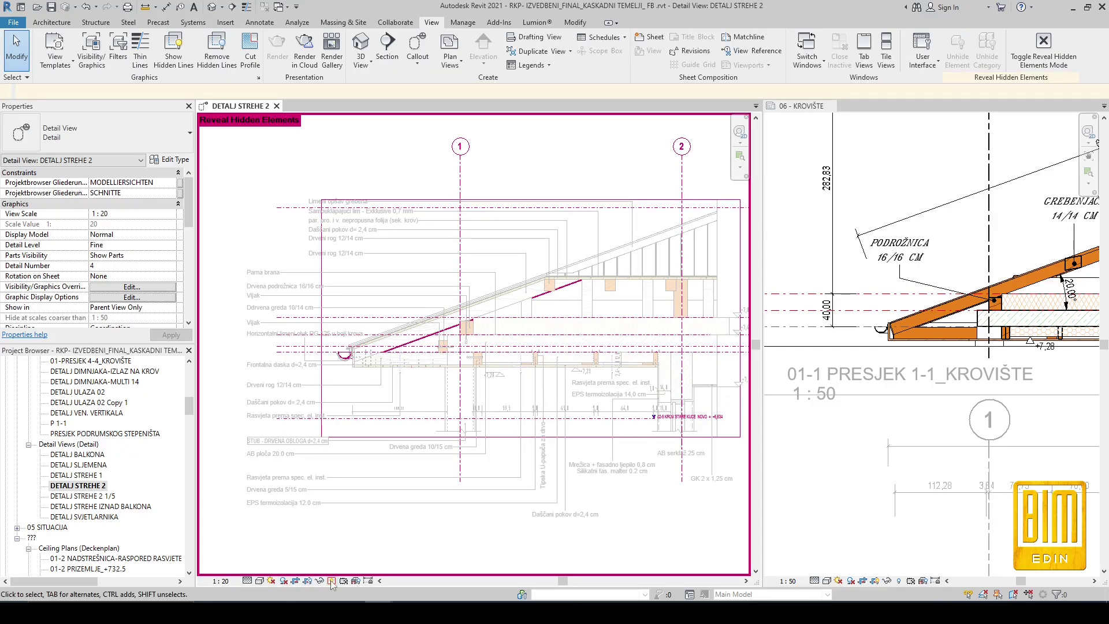
{"action": "left_click", "coordinate": [826, 571]}
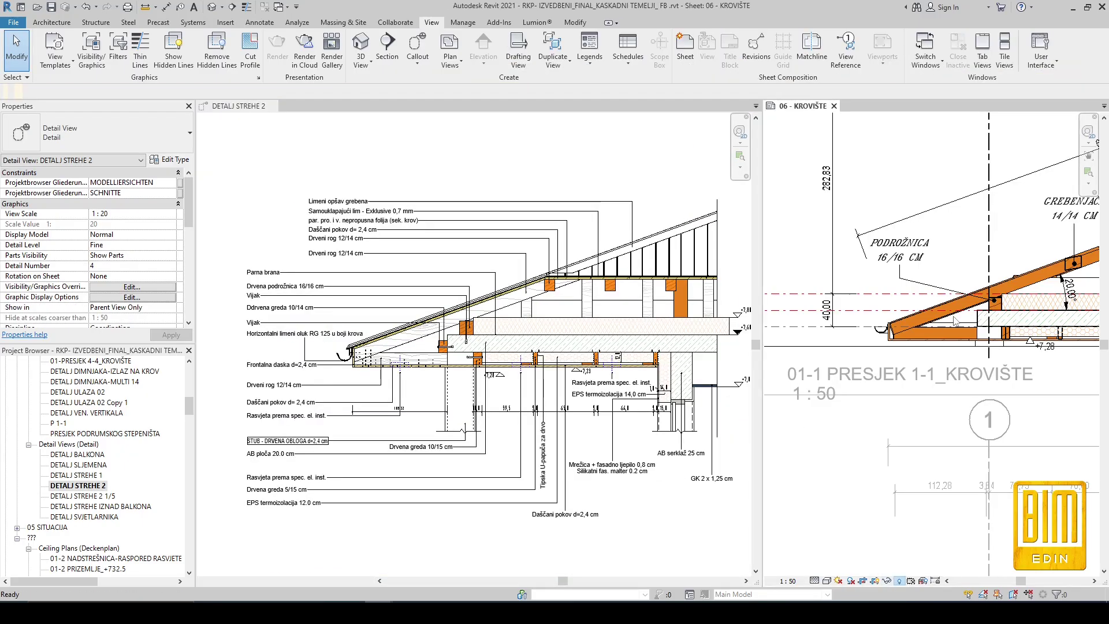
- Exit Reveal Hidden Elements with RH and make the DETALJ STREHE 2 view active
{"action": "double_click", "coordinate": [953, 320]}
{"action": "scroll", "coordinate": [907, 328], "scroll_direction": "up", "scroll_amount": 5}
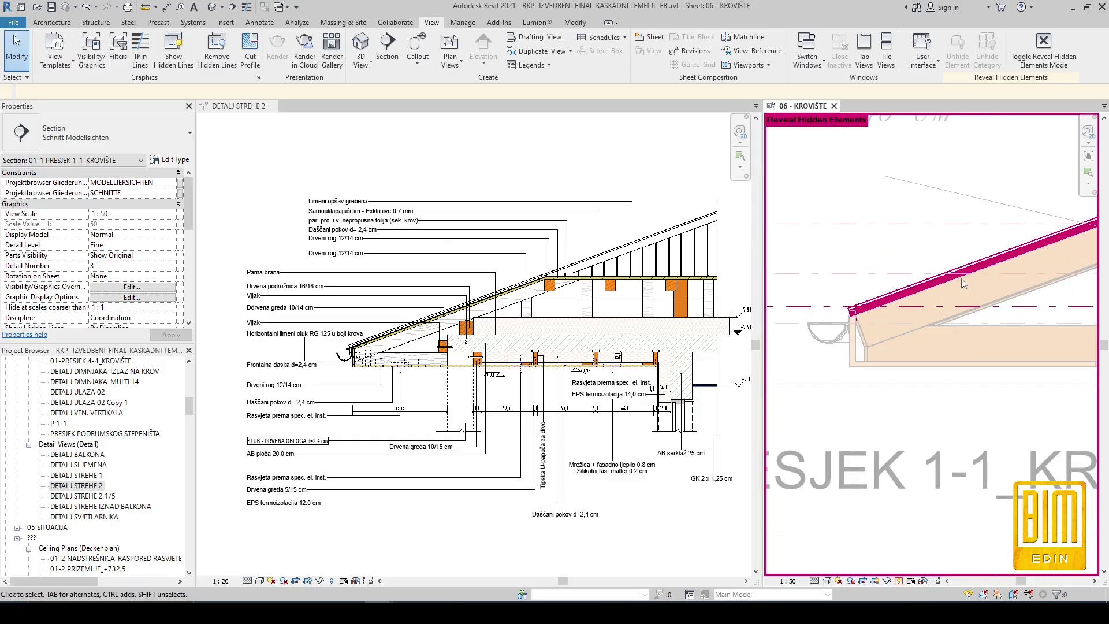
{"action": "scroll", "coordinate": [829, 363], "scroll_direction": "down", "scroll_amount": 3}
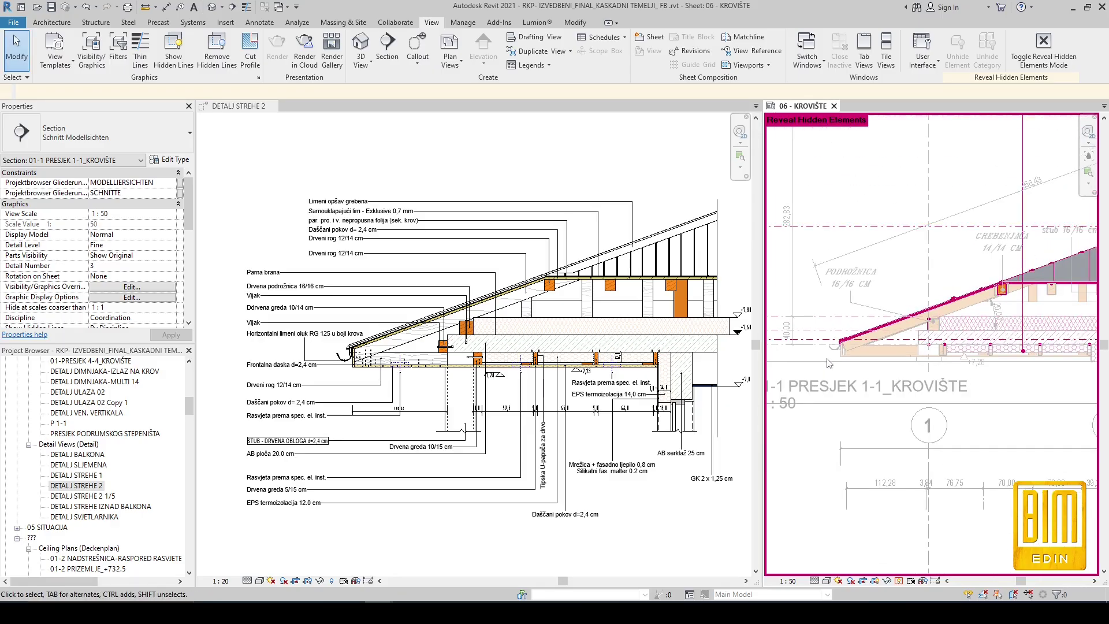
{"action": "scroll", "coordinate": [829, 363], "scroll_direction": "down", "scroll_amount": 2}
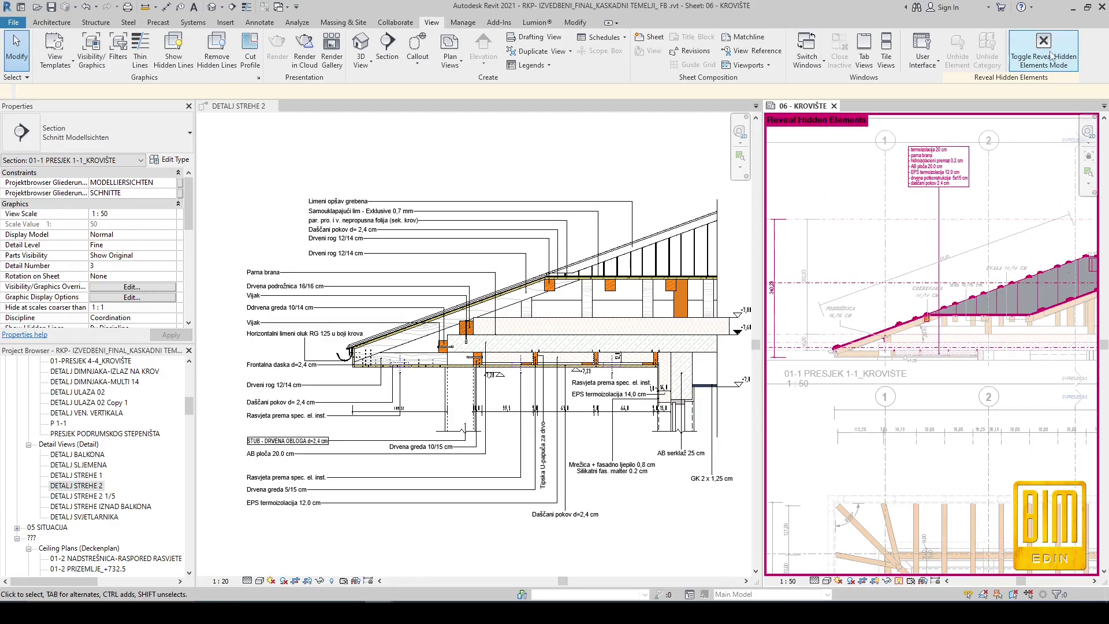
{"action": "key", "text": "r"}
{"action": "key", "text": "h"}
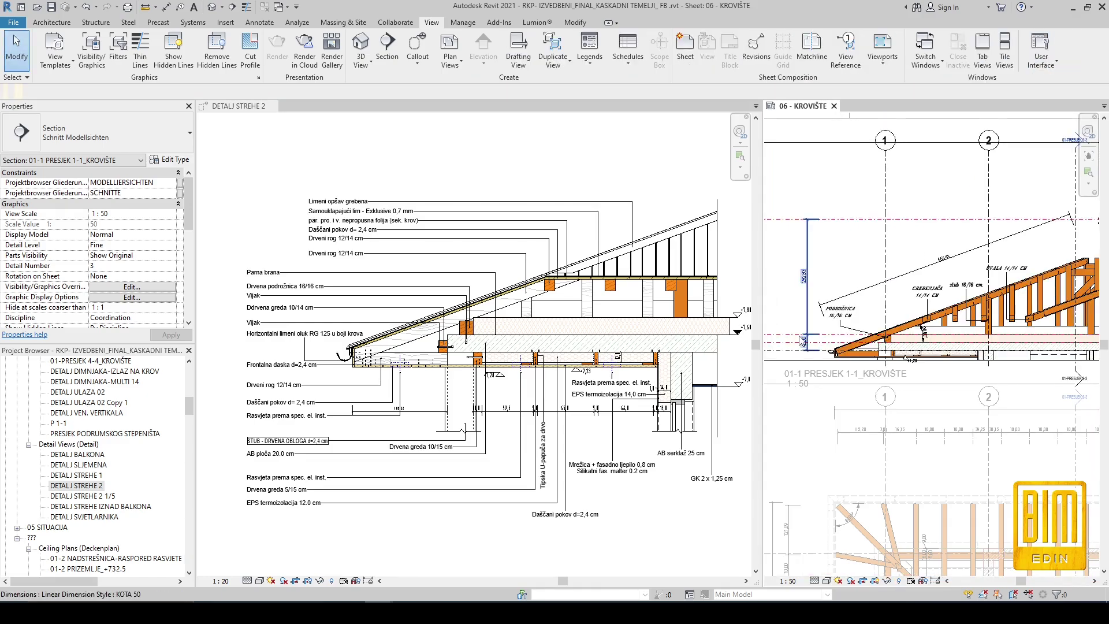
{"action": "scroll", "coordinate": [808, 333], "scroll_direction": "down", "scroll_amount": 2}
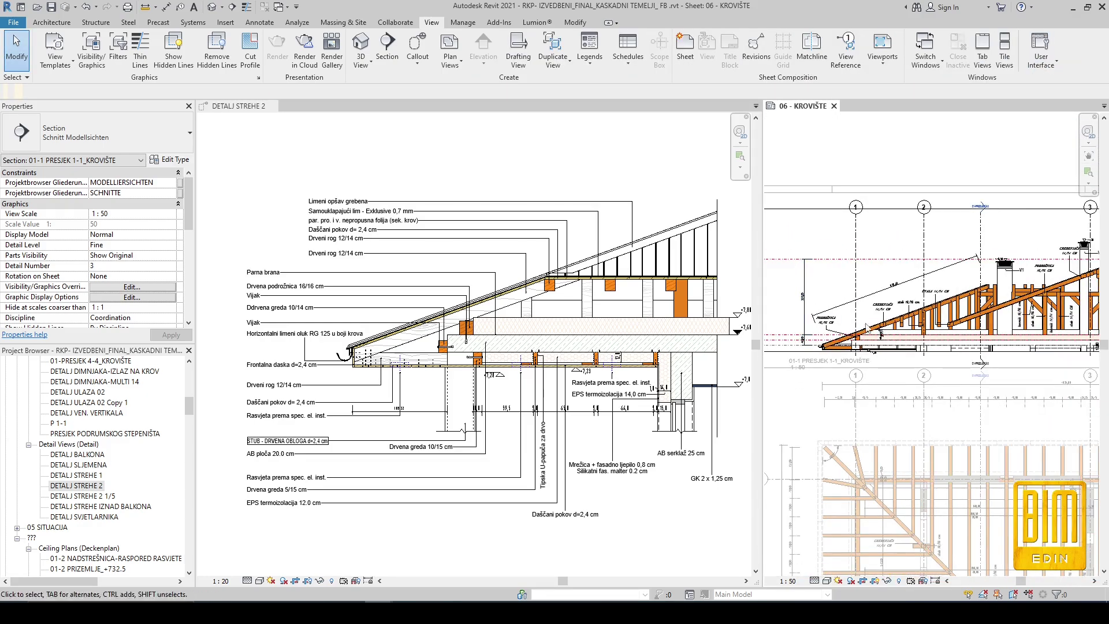
{"action": "left_click", "coordinate": [277, 123]}
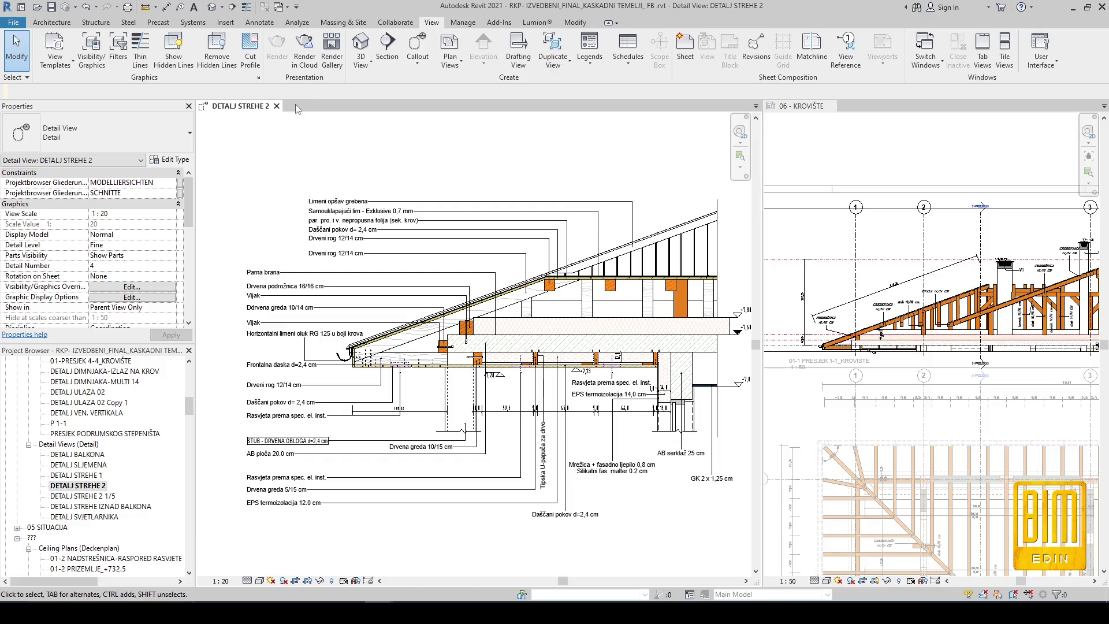
- Close the DETALJ STREHE 2 tab and select the 1 : 50 roof section viewport on the sheet
{"action": "left_click", "coordinate": [277, 106]}
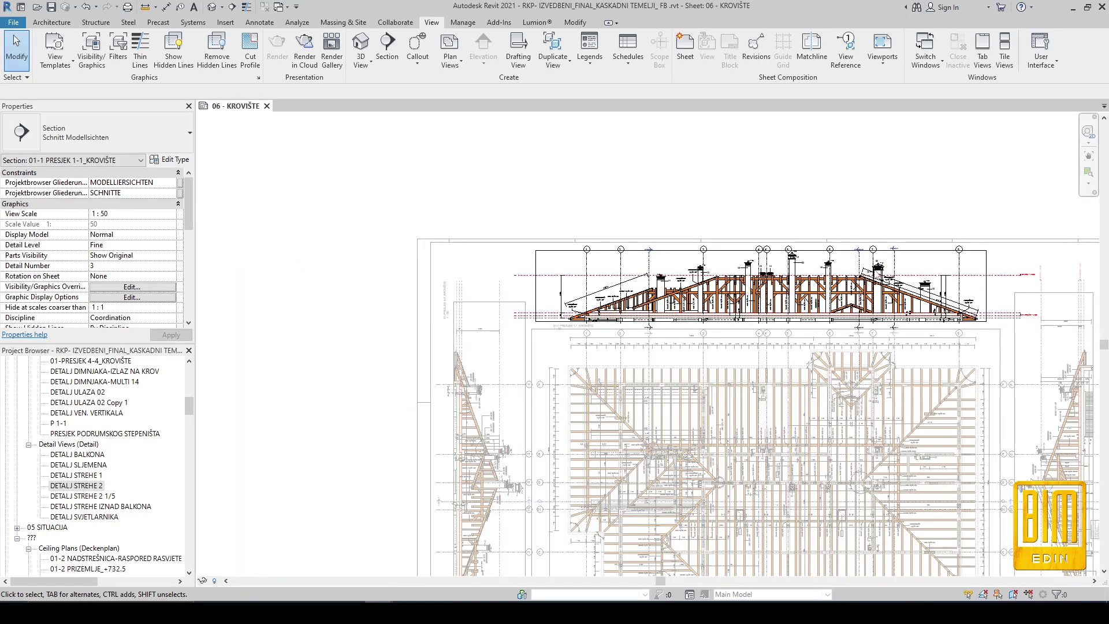
{"action": "scroll", "coordinate": [885, 316], "scroll_direction": "up", "scroll_amount": 5}
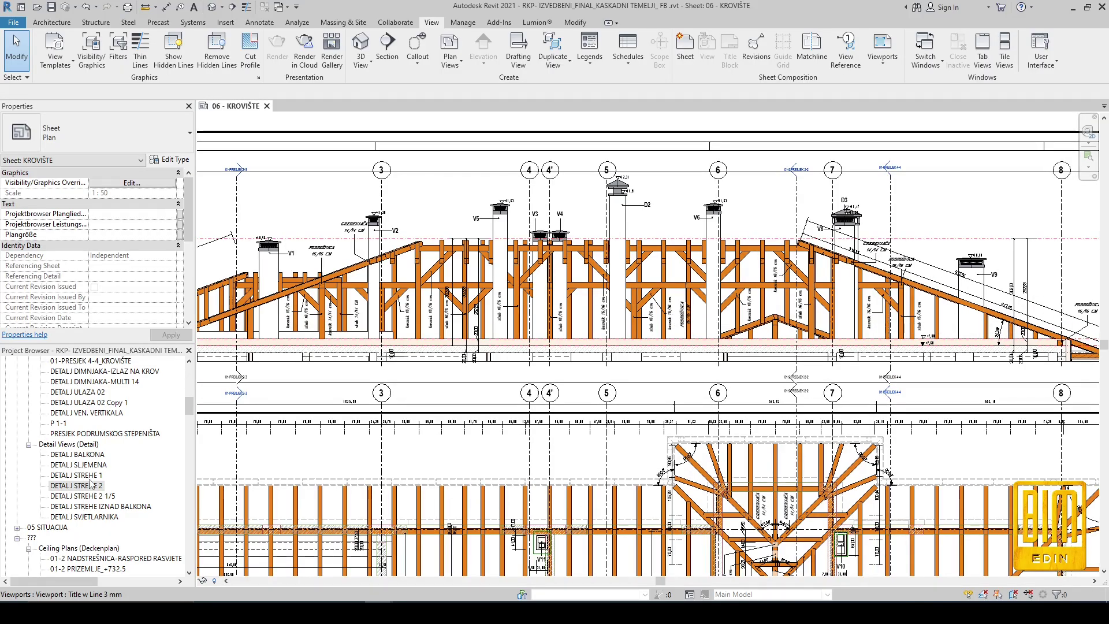
{"action": "scroll", "coordinate": [601, 242], "scroll_direction": "down", "scroll_amount": 6}
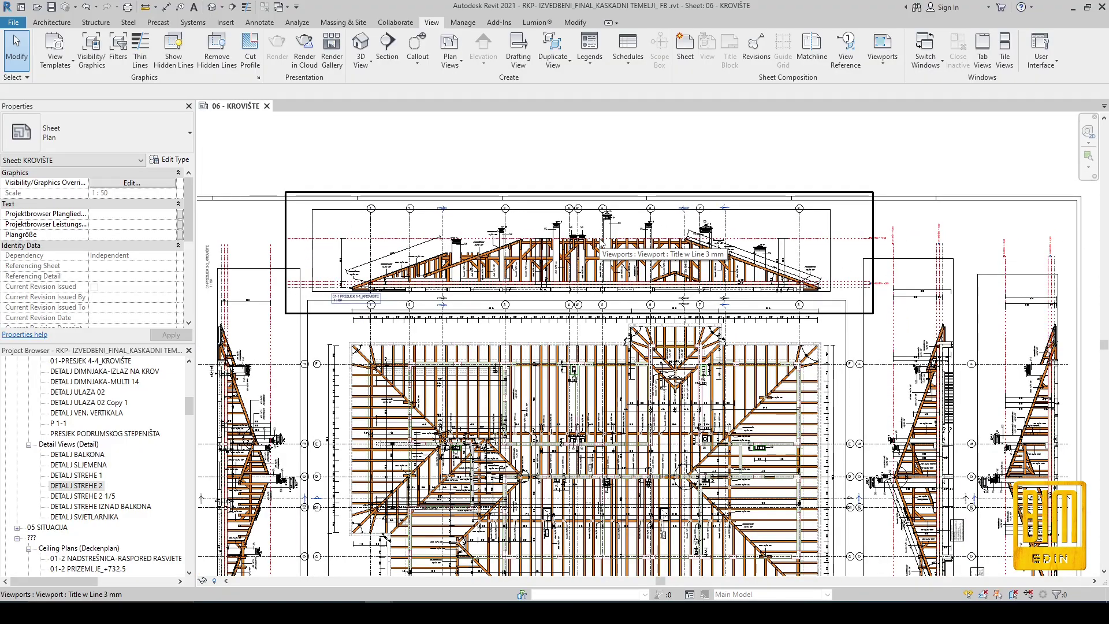
{"action": "left_click", "coordinate": [461, 229]}
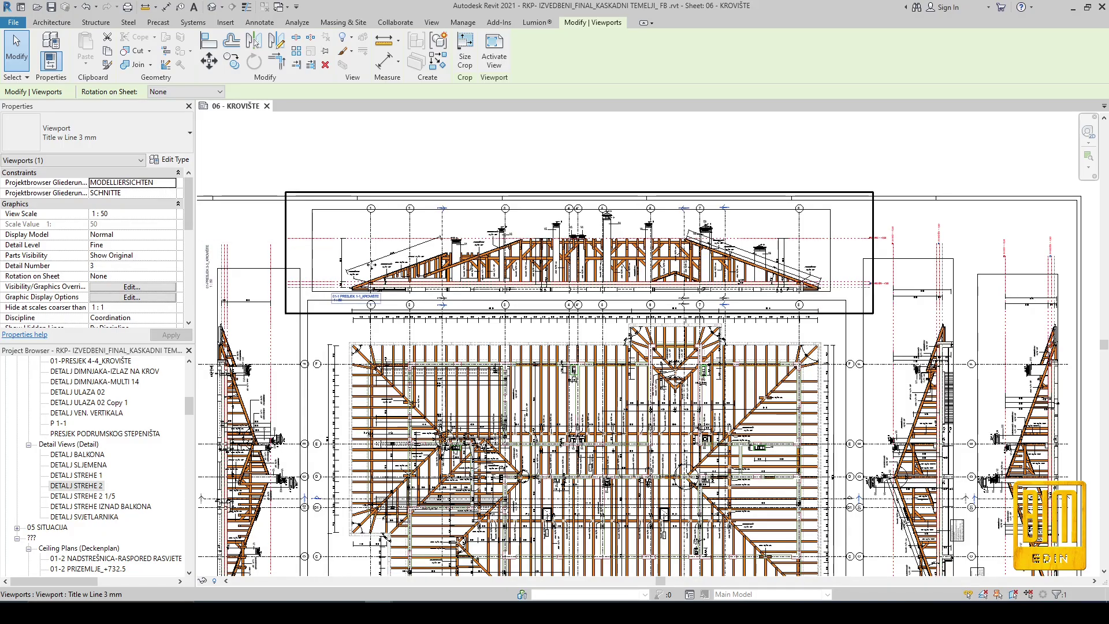
- Select the left section viewport on the sheet and scroll down the Project Browser
{"action": "left_click", "coordinate": [260, 323]}
{"action": "scroll", "coordinate": [161, 444], "scroll_direction": "down", "scroll_amount": 3}
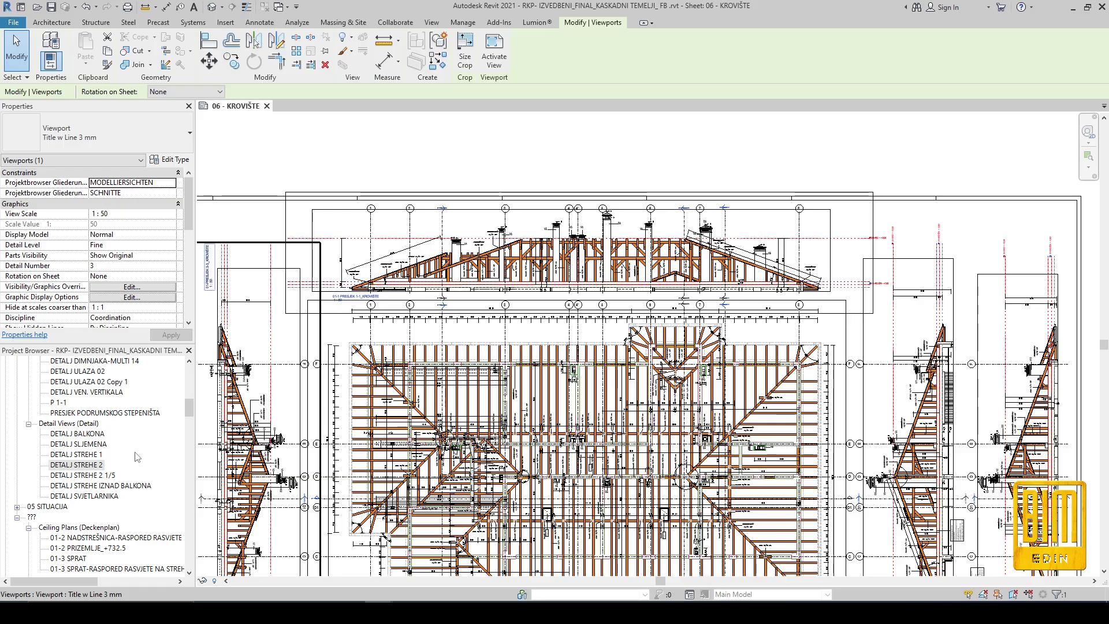
{"action": "scroll", "coordinate": [137, 456], "scroll_direction": "down", "scroll_amount": 3}
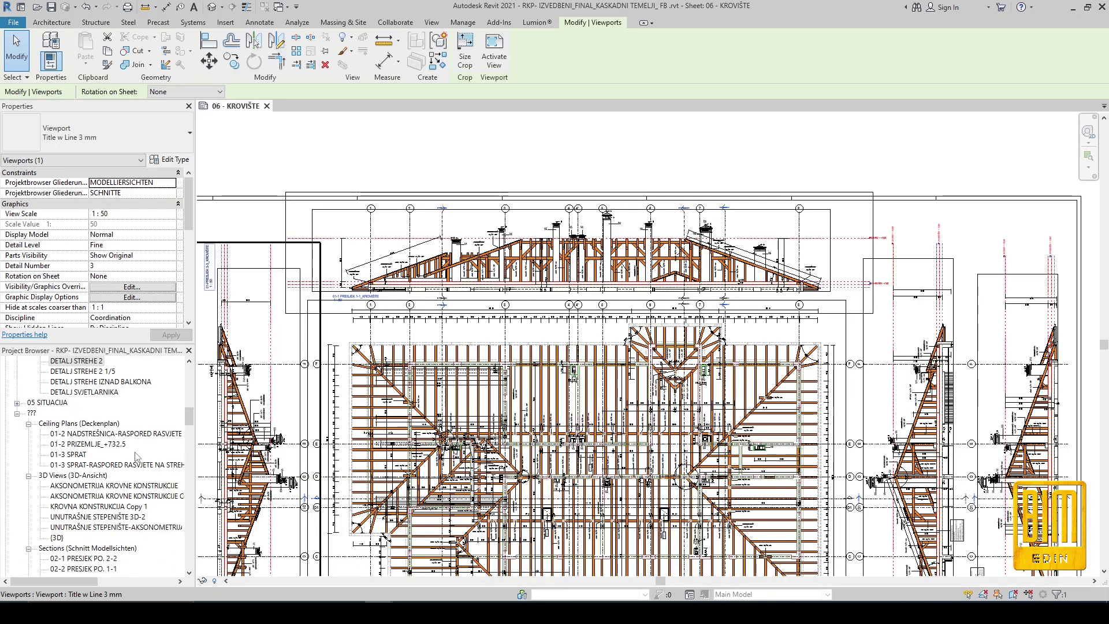
{"action": "scroll", "coordinate": [137, 457], "scroll_direction": "up", "scroll_amount": 5}
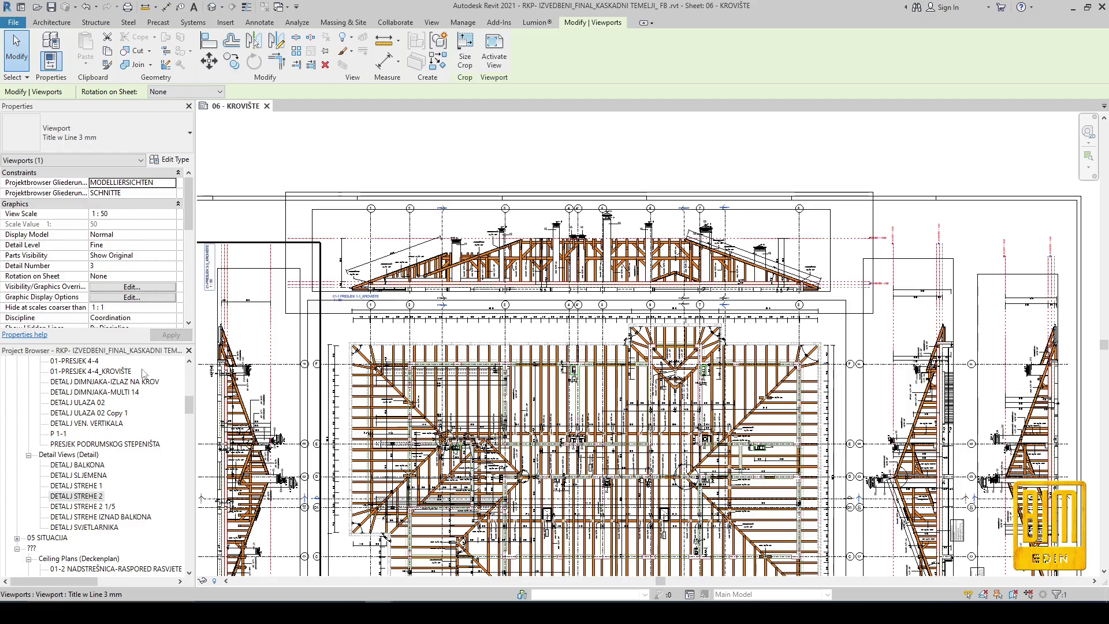
{"action": "scroll", "coordinate": [156, 431], "scroll_direction": "down", "scroll_amount": 2}
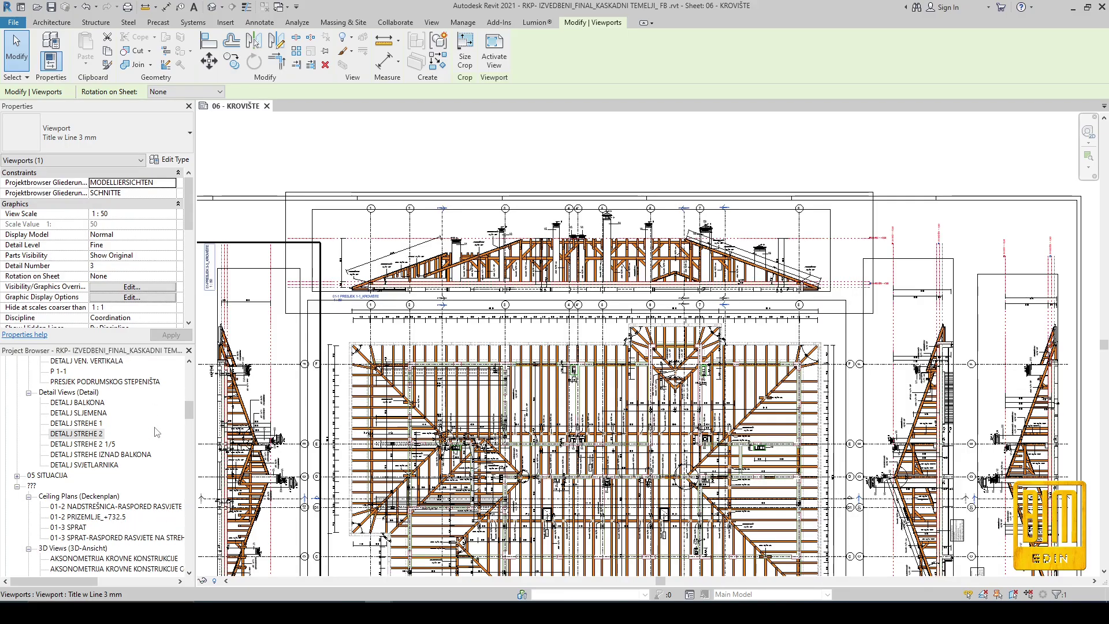
{"action": "scroll", "coordinate": [156, 431], "scroll_direction": "down", "scroll_amount": 2}
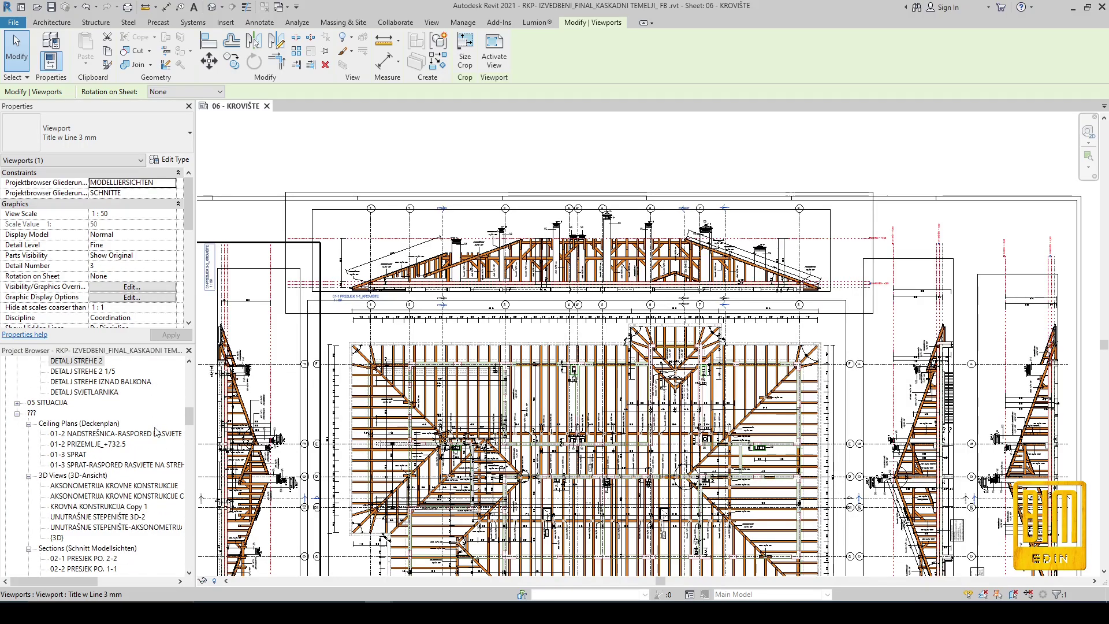
{"action": "scroll", "coordinate": [156, 431], "scroll_direction": "down", "scroll_amount": 5}
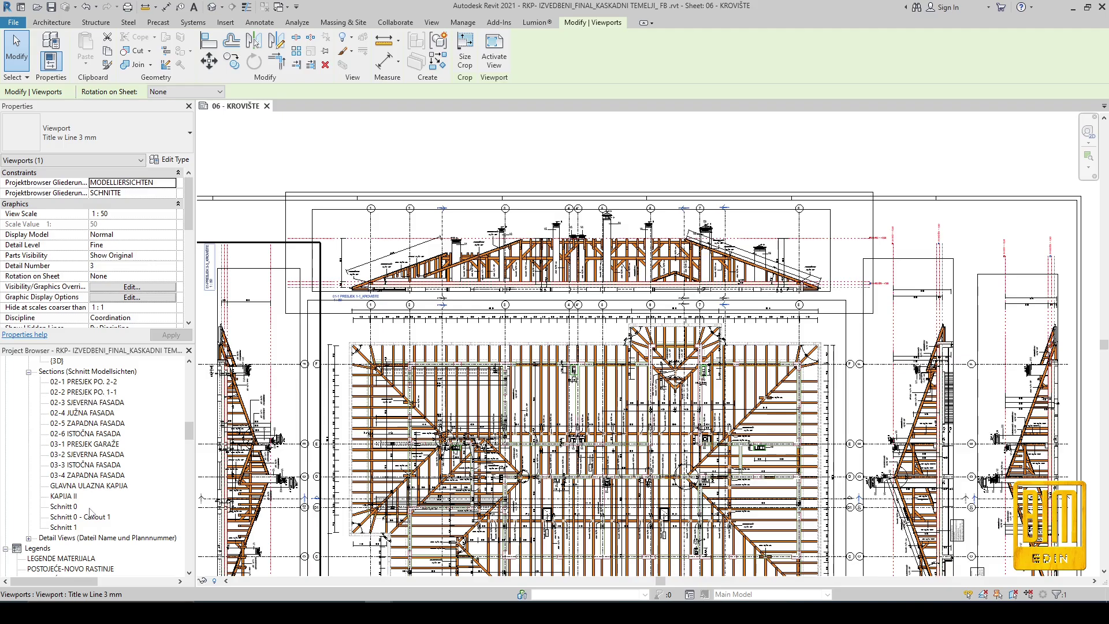
- Toggle the Detail Views group, then open 01-1 PRESJEK 1-1 from Sections
{"action": "left_click", "coordinate": [28, 538]}
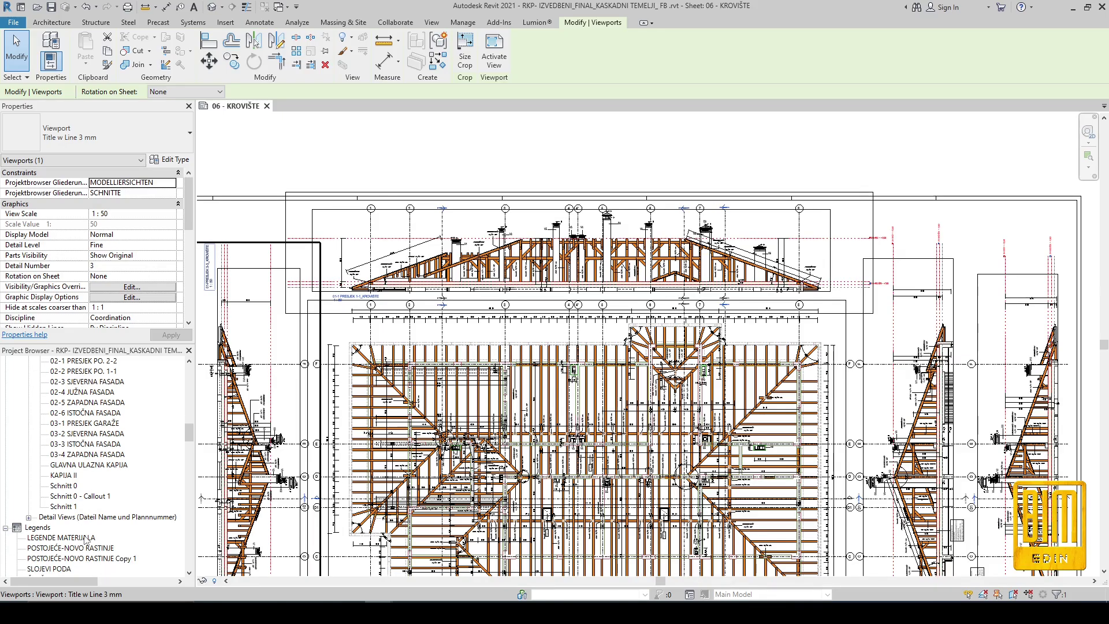
{"action": "left_click", "coordinate": [28, 518]}
{"action": "scroll", "coordinate": [107, 501], "scroll_direction": "up", "scroll_amount": 8}
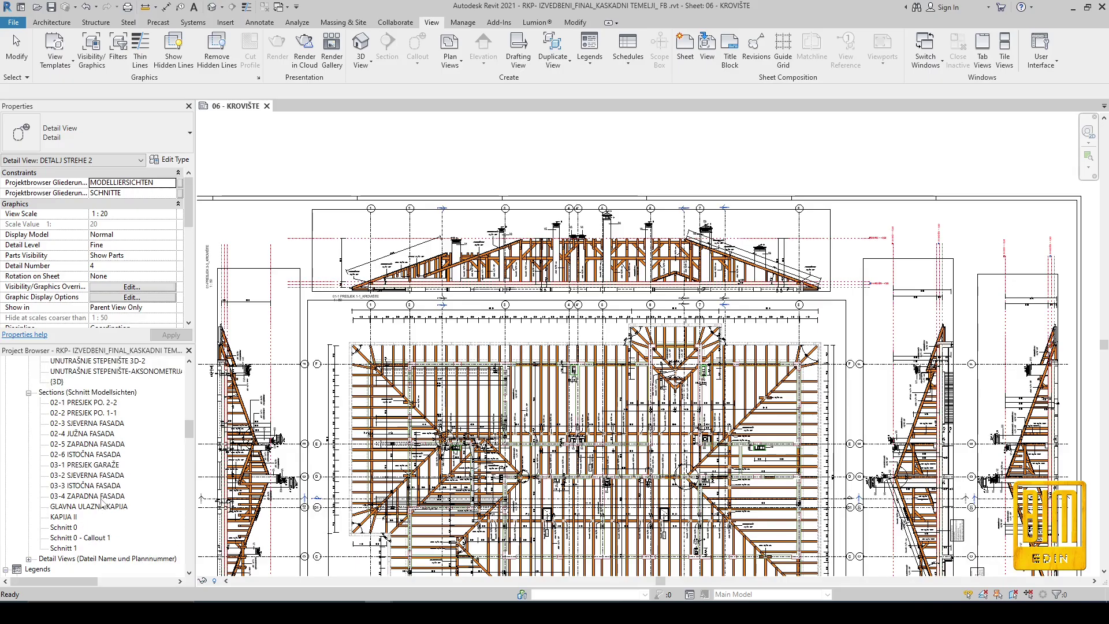
{"action": "scroll", "coordinate": [114, 500], "scroll_direction": "up", "scroll_amount": 8}
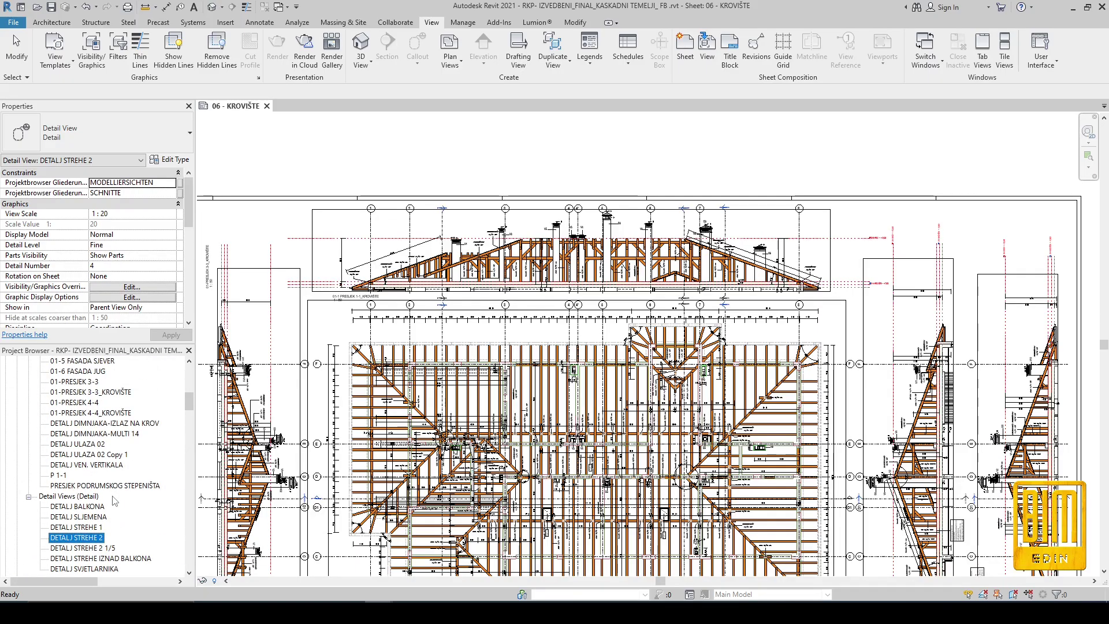
{"action": "scroll", "coordinate": [114, 500], "scroll_direction": "up", "scroll_amount": 2}
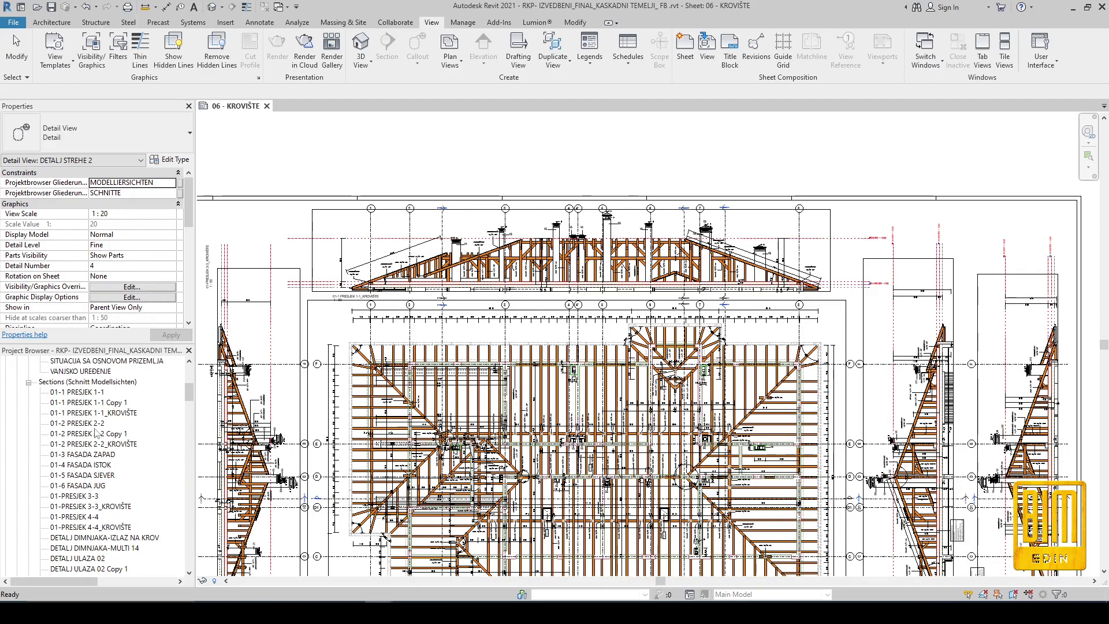
{"action": "double_click", "coordinate": [77, 392]}
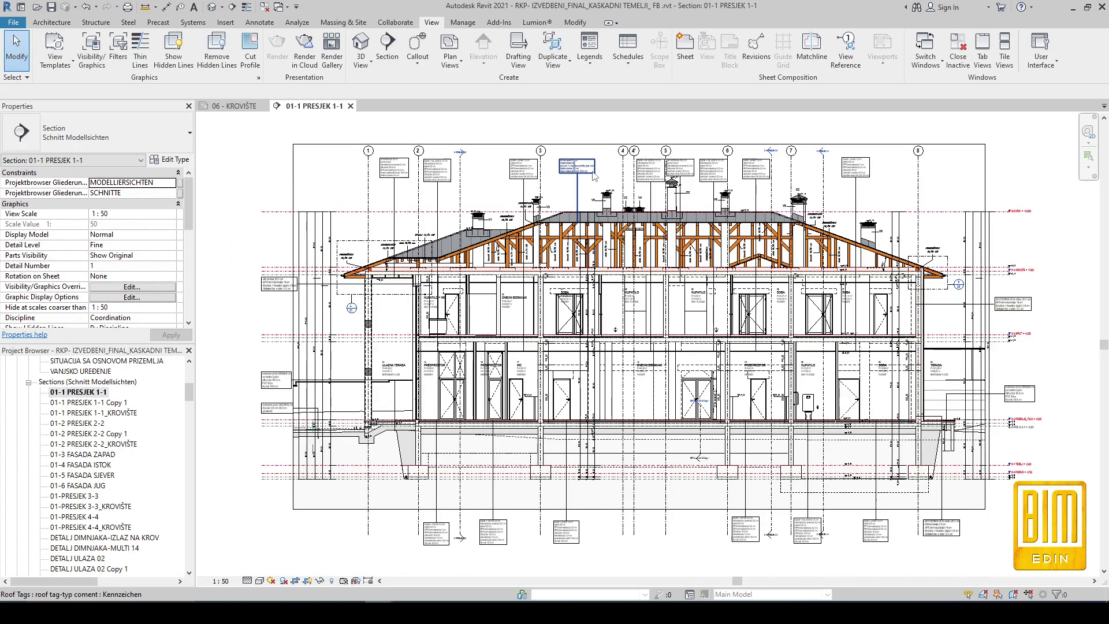
{"action": "scroll", "coordinate": [595, 176], "scroll_direction": "down", "scroll_amount": 2}
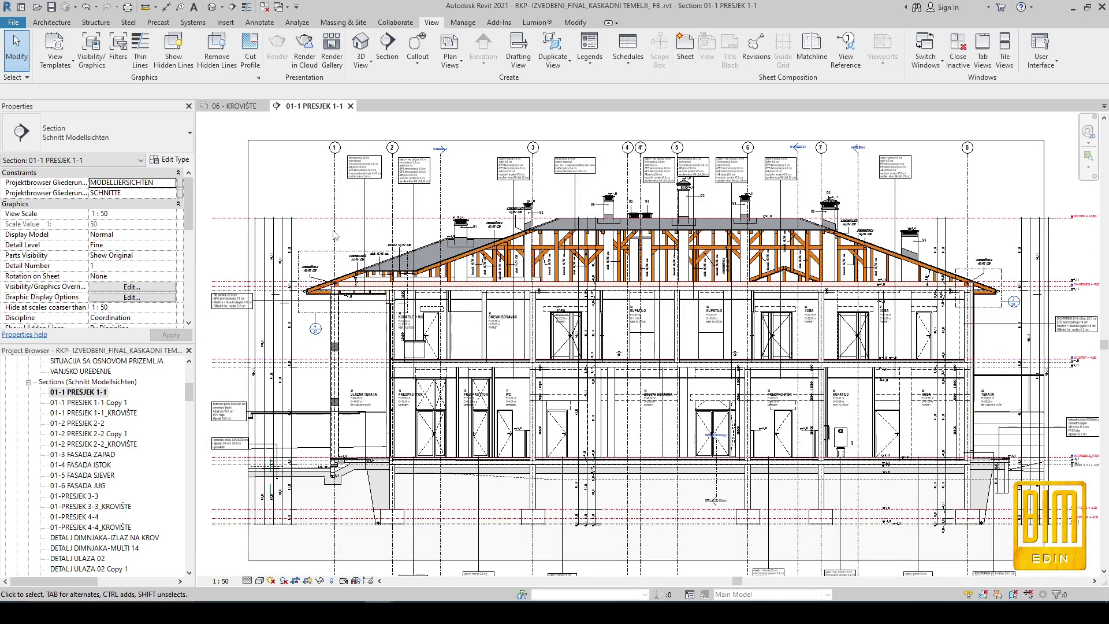
{"action": "scroll", "coordinate": [295, 306], "scroll_direction": "up", "scroll_amount": 3}
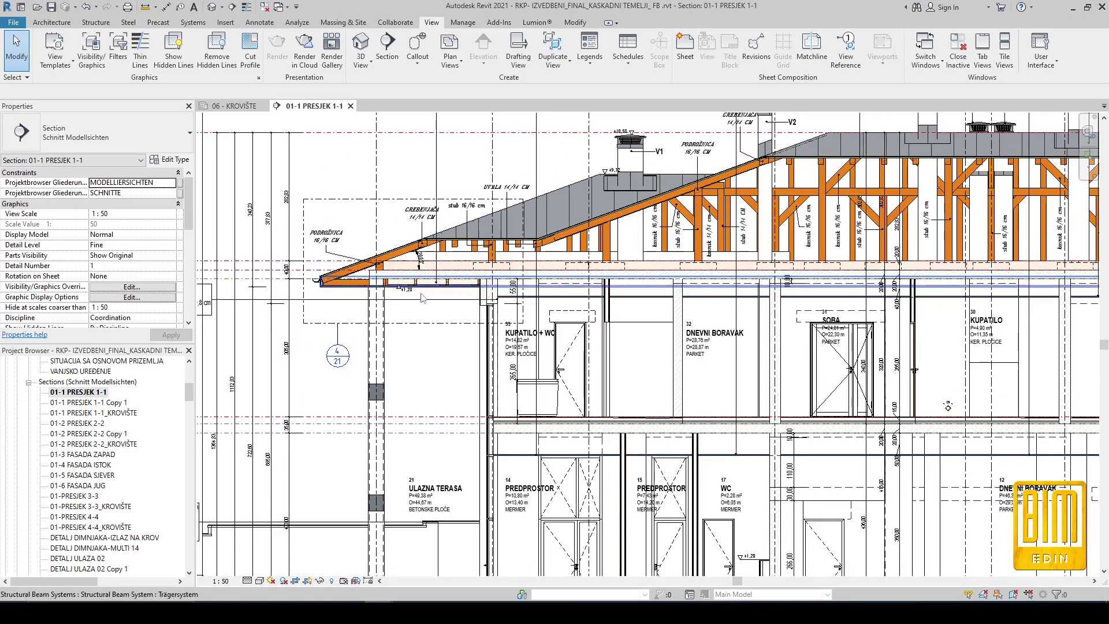
{"action": "scroll", "coordinate": [425, 306], "scroll_direction": "down", "scroll_amount": 2}
{"action": "scroll", "coordinate": [424, 306], "scroll_direction": "down", "scroll_amount": 2}
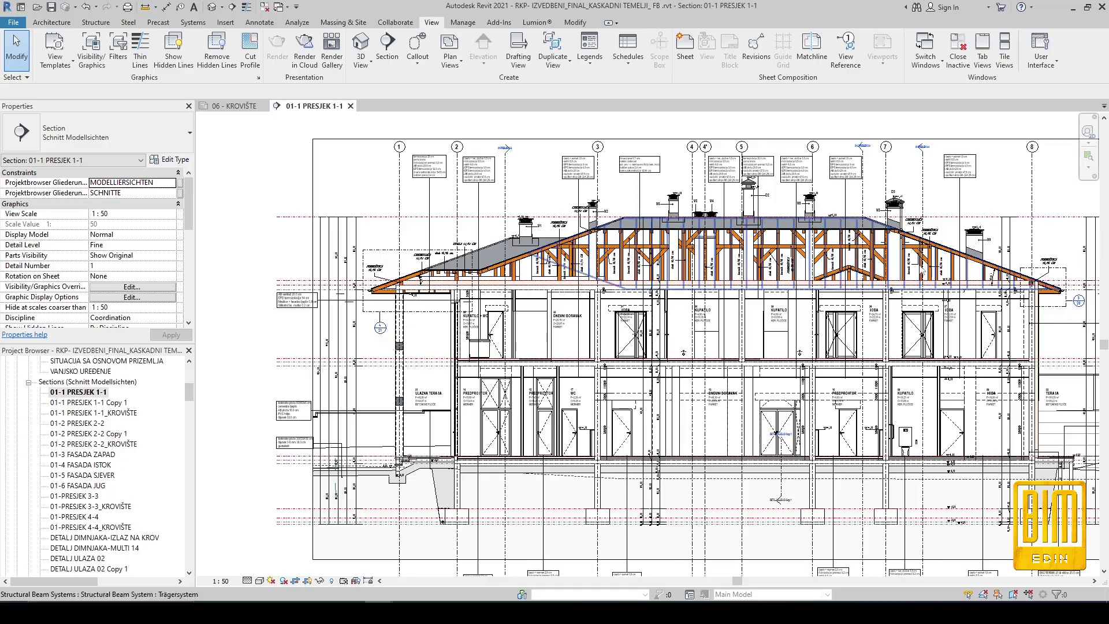
{"action": "middle_click_drag", "start_coordinate": [1049, 227], "coordinate": [1014, 225]}
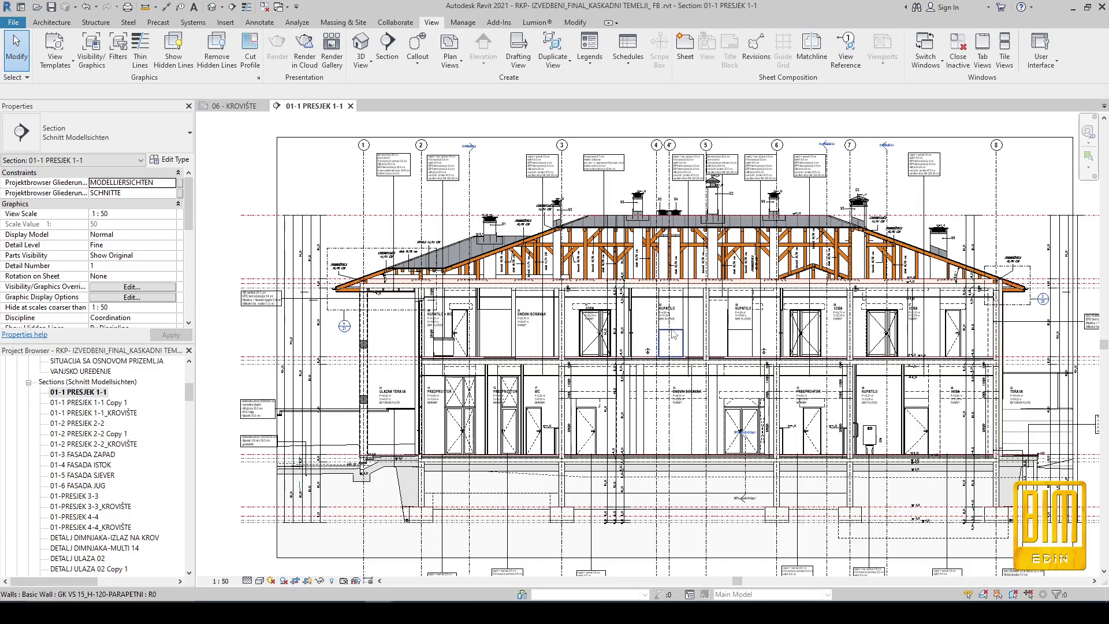
{"action": "scroll", "coordinate": [627, 243], "scroll_direction": "up", "scroll_amount": 2}
{"action": "scroll", "coordinate": [606, 231], "scroll_direction": "up", "scroll_amount": 2}
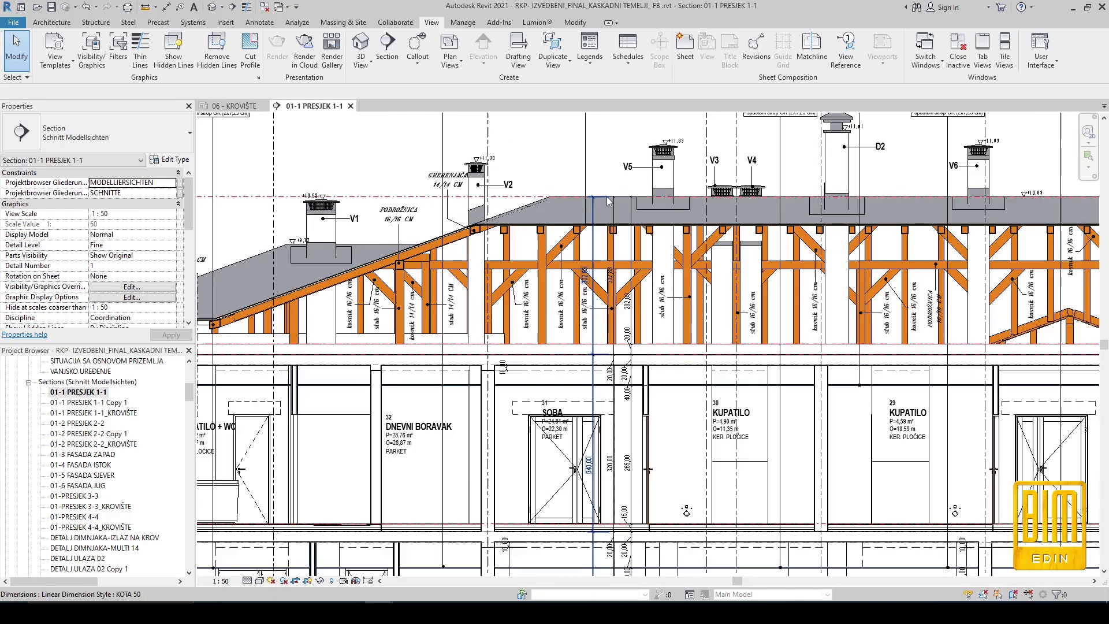
{"action": "left_click", "coordinate": [603, 227]}
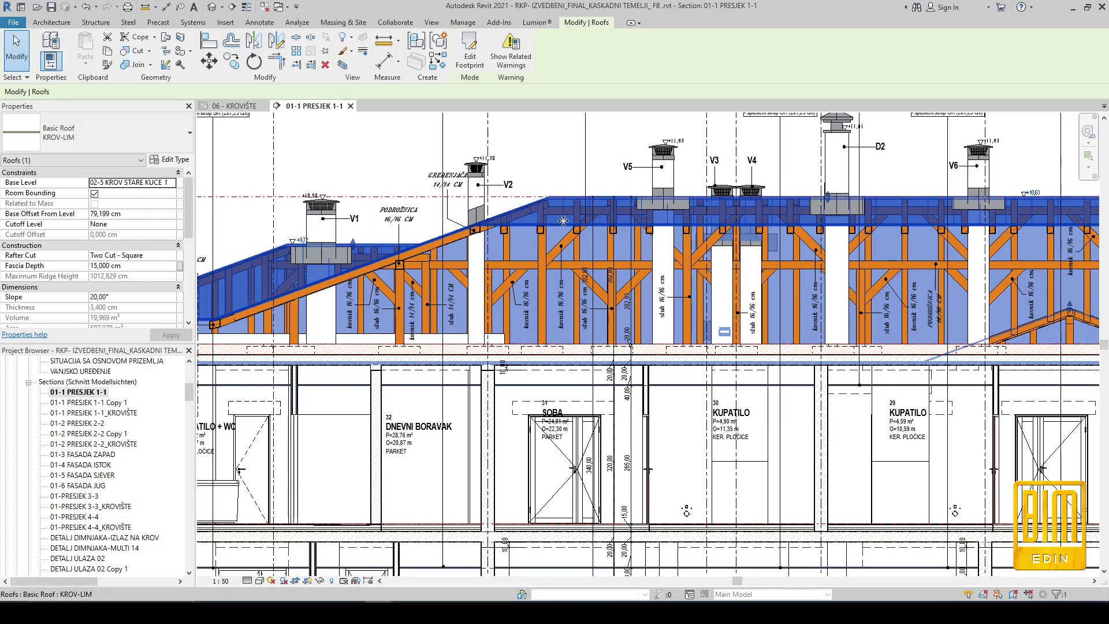
{"action": "scroll", "coordinate": [592, 305], "scroll_direction": "down", "scroll_amount": 3}
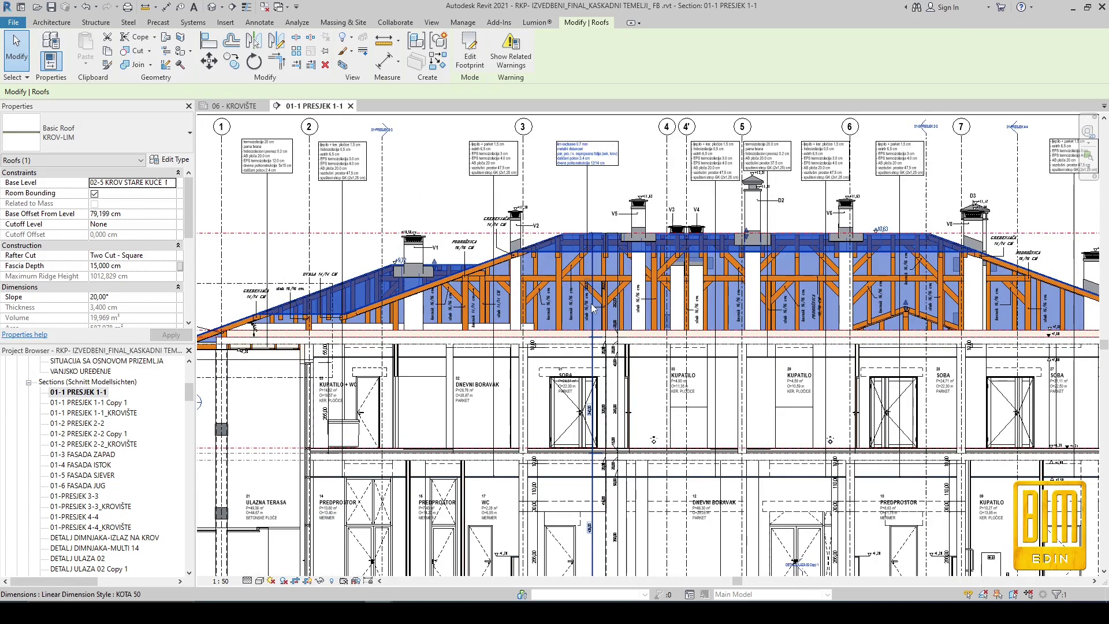
{"action": "scroll", "coordinate": [592, 305], "scroll_direction": "down", "scroll_amount": 2}
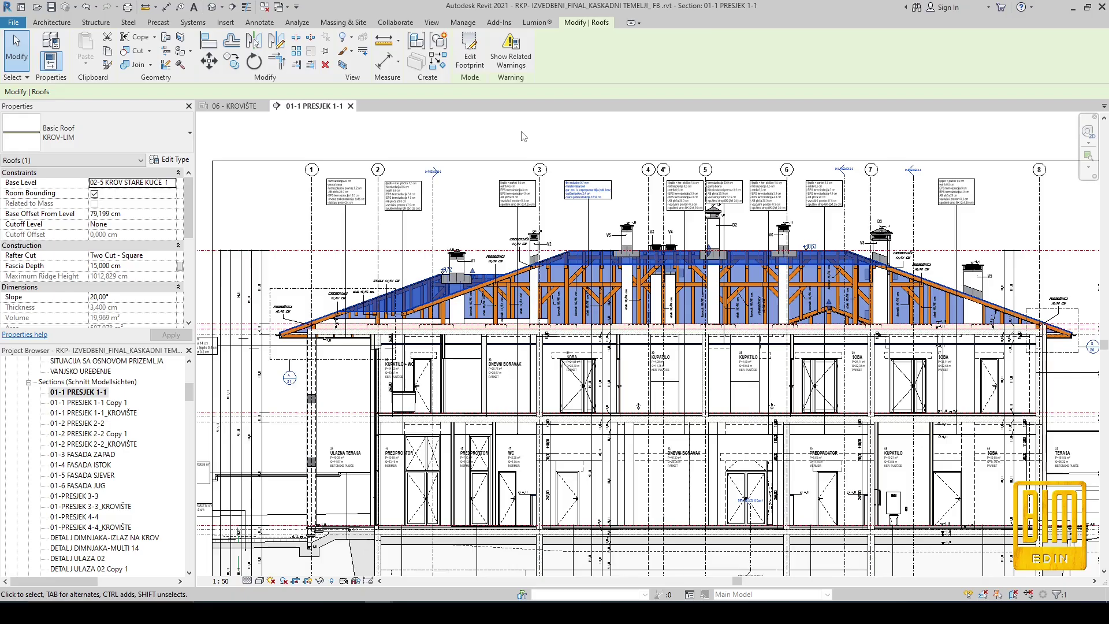
{"action": "key", "text": "Escape"}
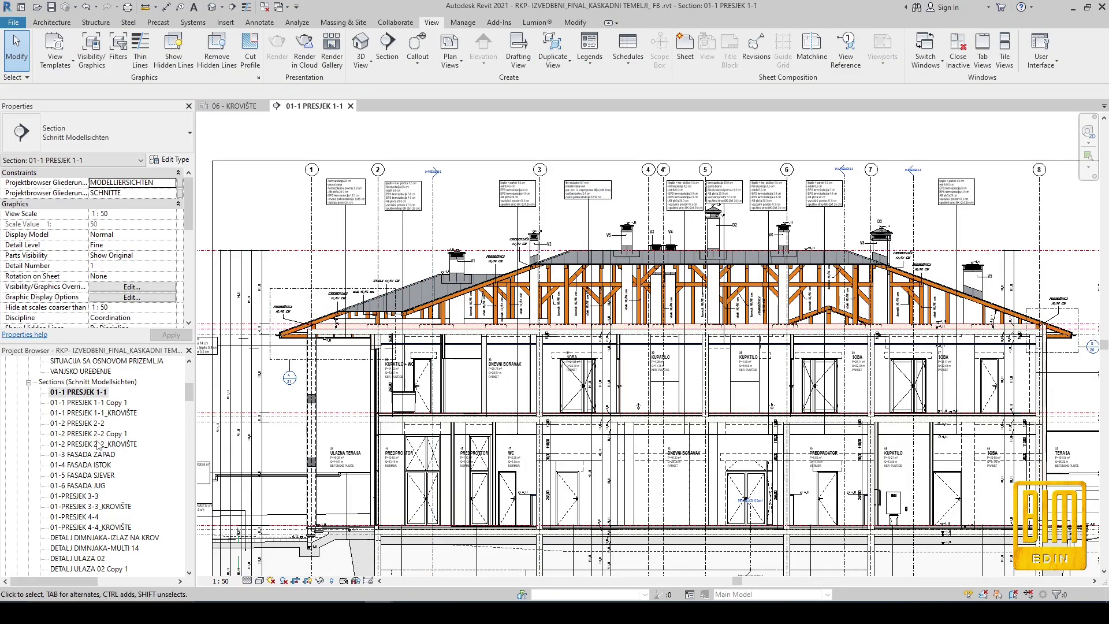
- Return to sheet 06 - KROVIŠTE and pan to the grid 4–8 area of the roof plan
{"action": "left_click", "coordinate": [234, 106]}
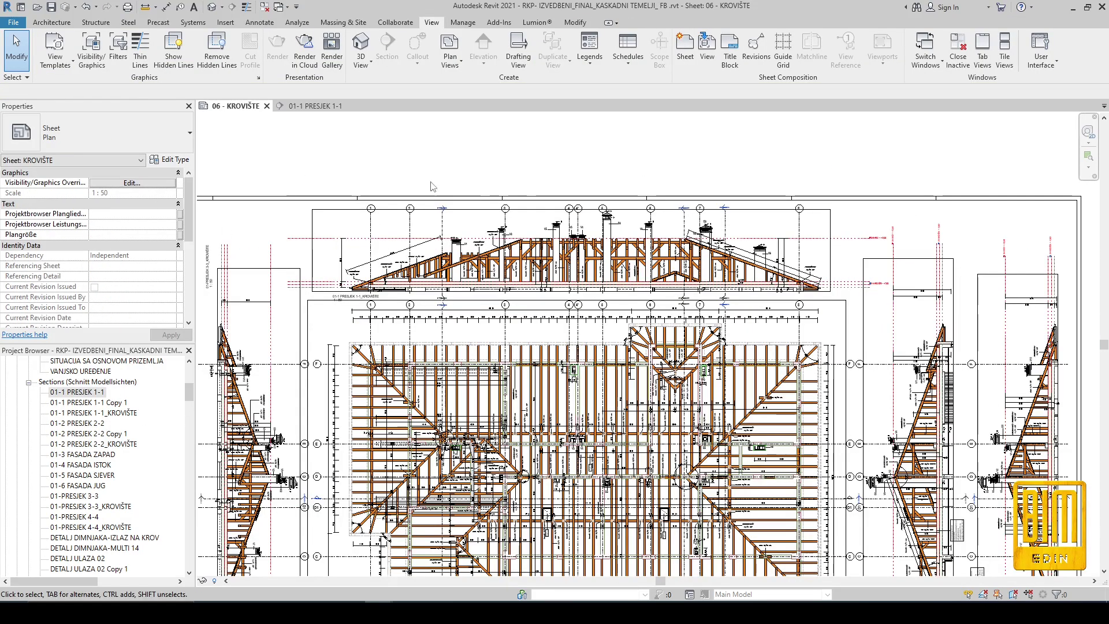
{"action": "scroll", "coordinate": [687, 184], "scroll_direction": "down", "scroll_amount": 2}
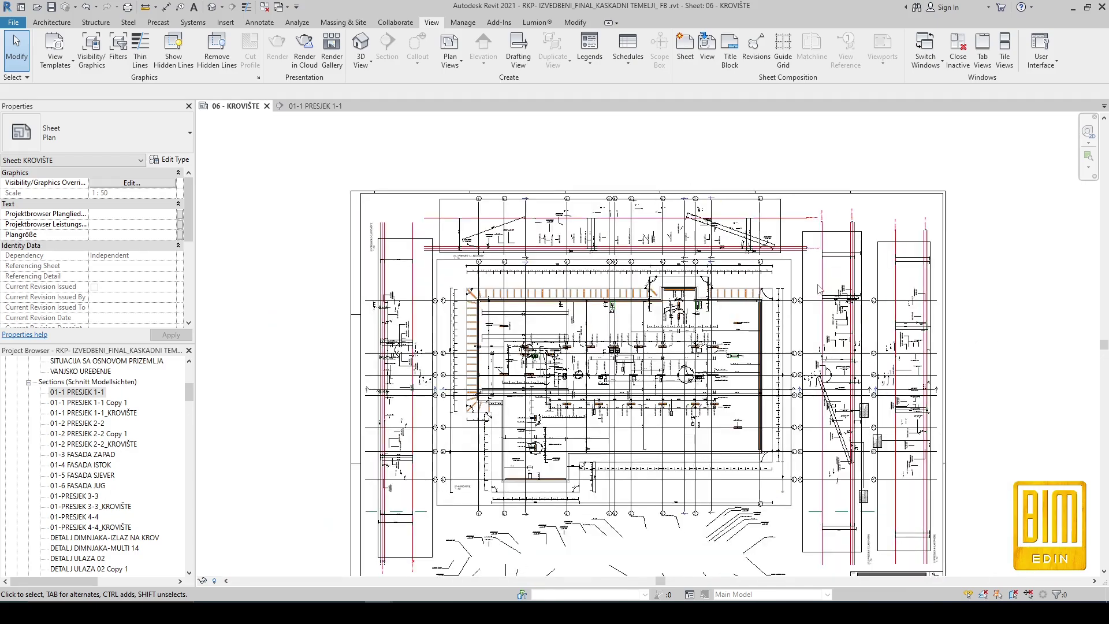
{"action": "scroll", "coordinate": [917, 514], "scroll_direction": "up", "scroll_amount": 4}
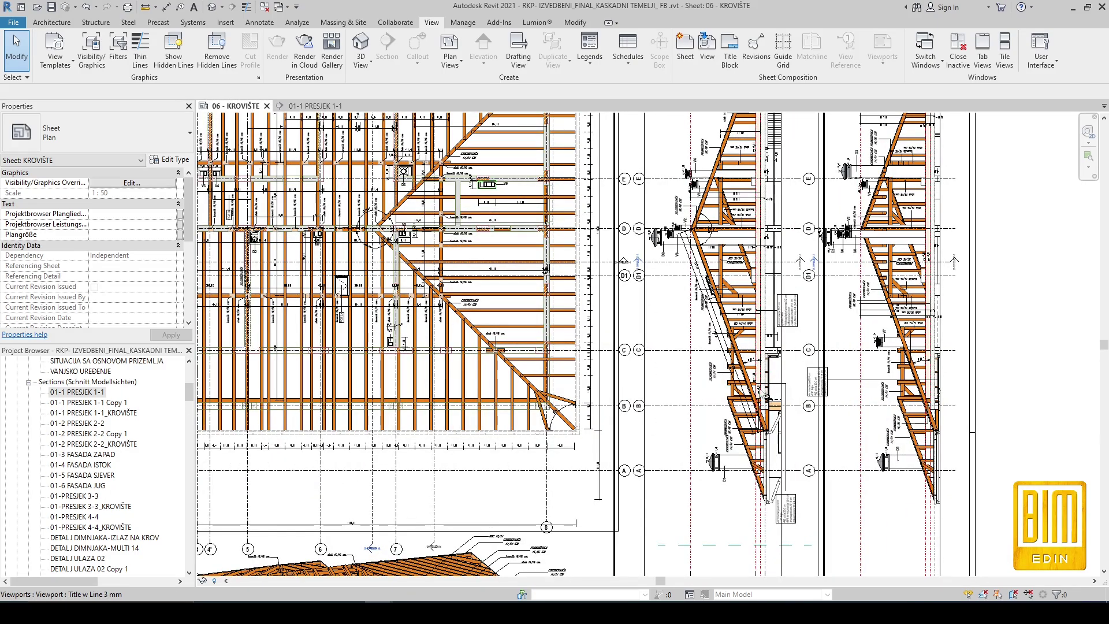
{"action": "middle_click_drag", "start_coordinate": [726, 199], "coordinate": [742, 416]}
{"action": "middle_click_drag", "start_coordinate": [748, 289], "coordinate": [758, 454]}
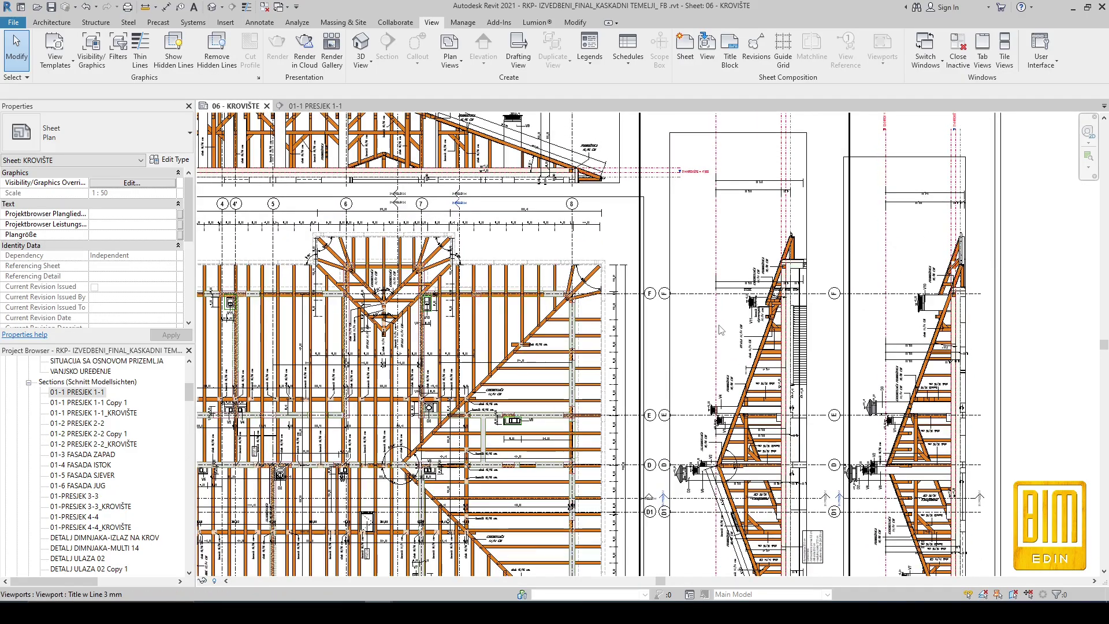
- Zoom in on the AKSONOMETRIJA KROVNE KONSTRUKCIJE viewport to inspect the timber members
{"action": "scroll", "coordinate": [720, 330], "scroll_direction": "down", "scroll_amount": 1}
{"action": "scroll", "coordinate": [719, 329], "scroll_direction": "down", "scroll_amount": 1}
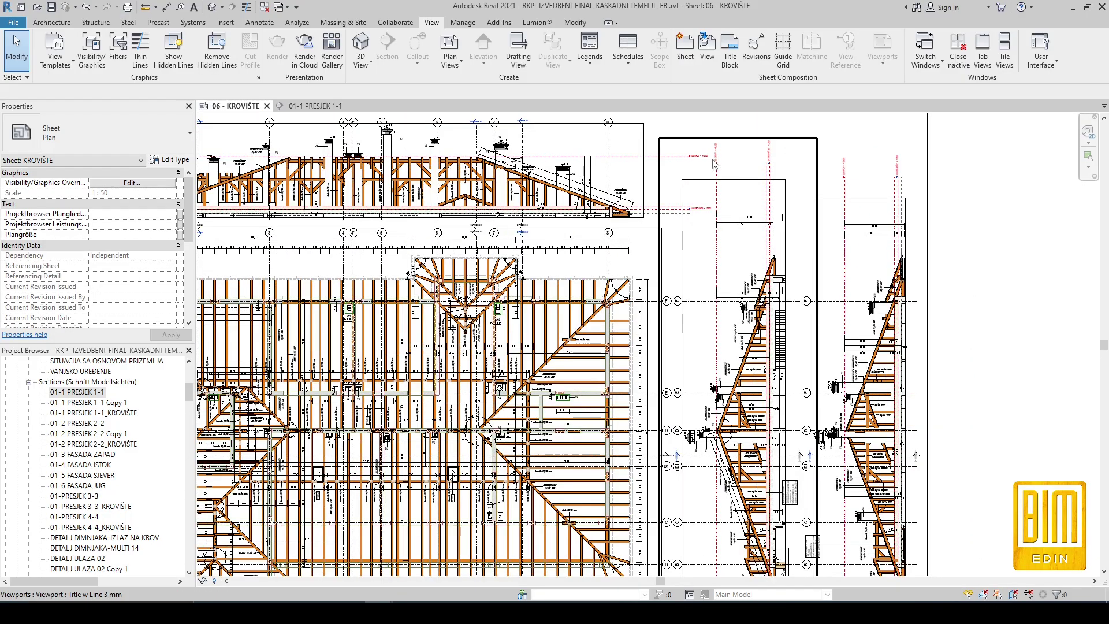
{"action": "scroll", "coordinate": [723, 186], "scroll_direction": "down", "scroll_amount": 2}
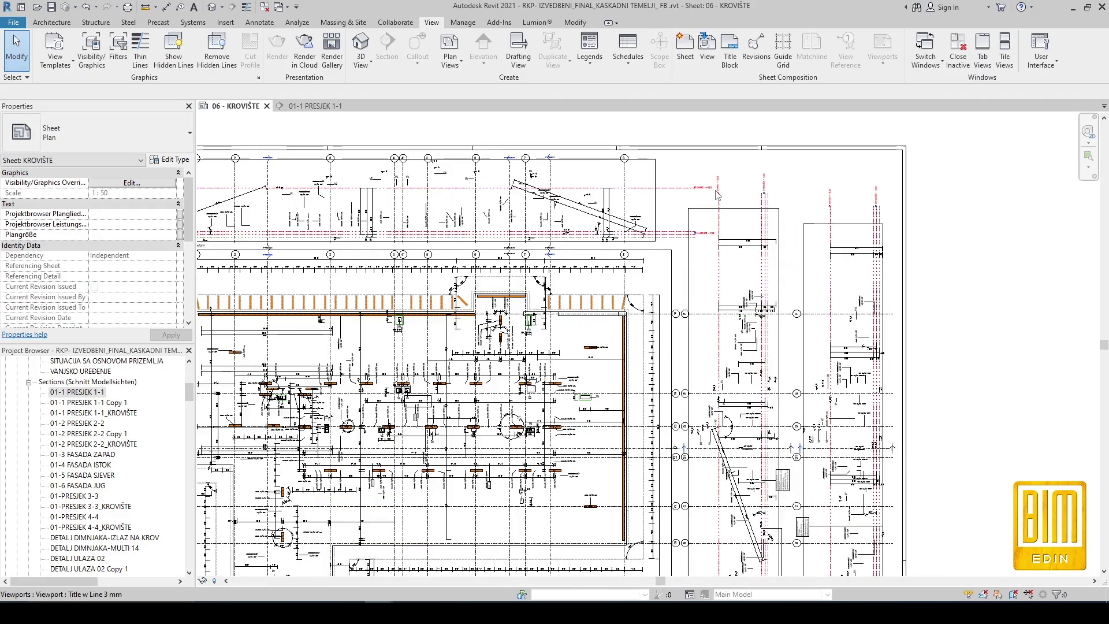
{"action": "scroll", "coordinate": [831, 549], "scroll_direction": "down", "scroll_amount": 2}
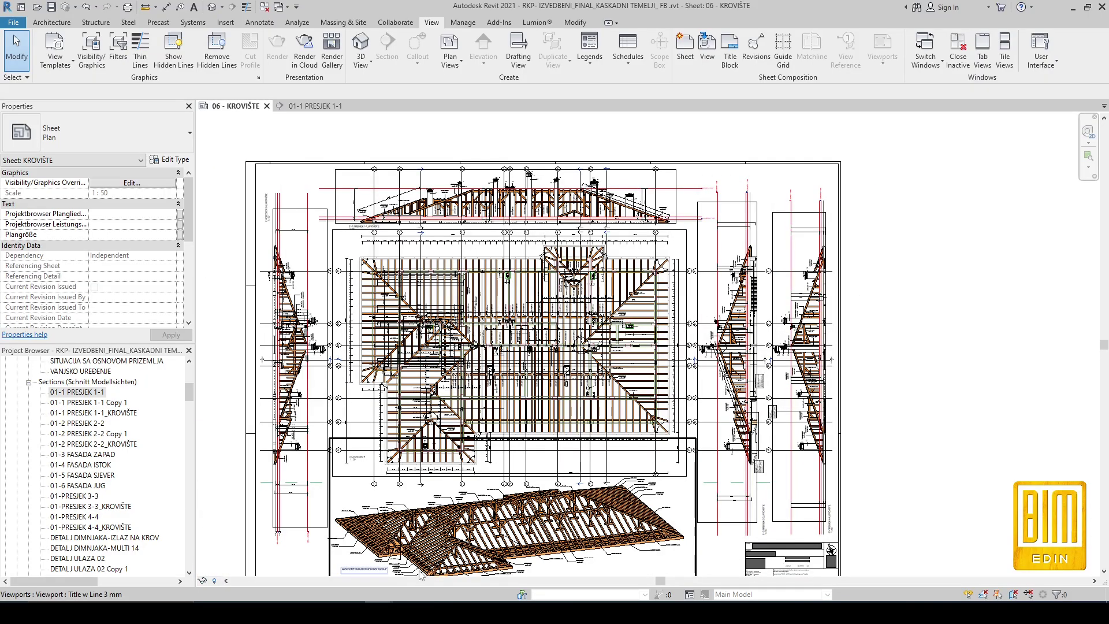
{"action": "scroll", "coordinate": [421, 576], "scroll_direction": "up", "scroll_amount": 5}
{"action": "scroll", "coordinate": [638, 351], "scroll_direction": "down", "scroll_amount": 4}
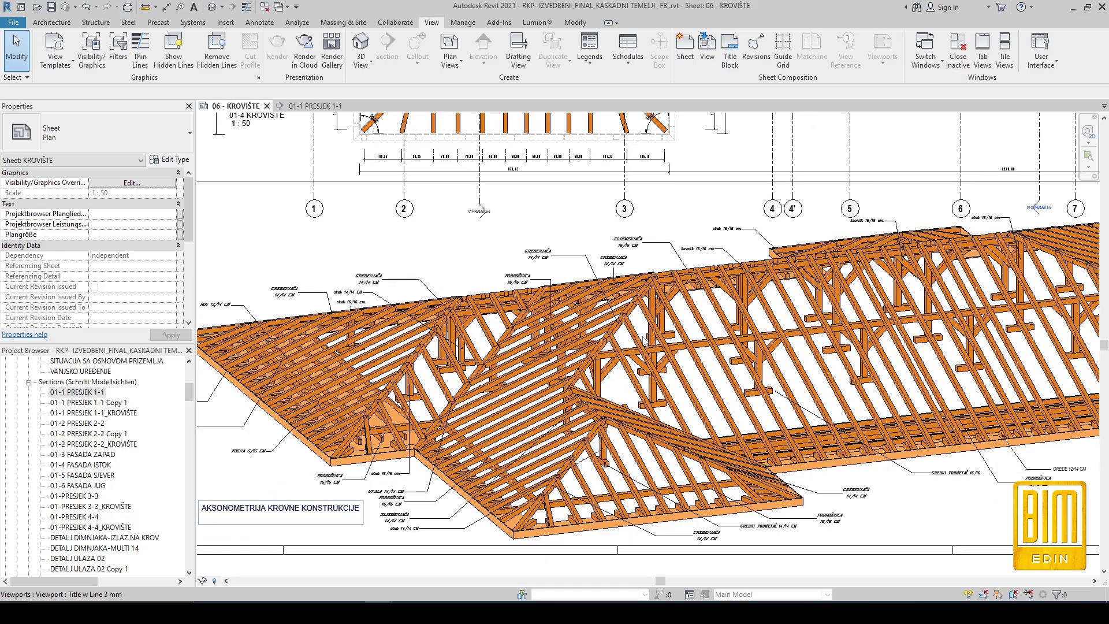
{"action": "scroll", "coordinate": [1036, 328], "scroll_direction": "up", "scroll_amount": 2}
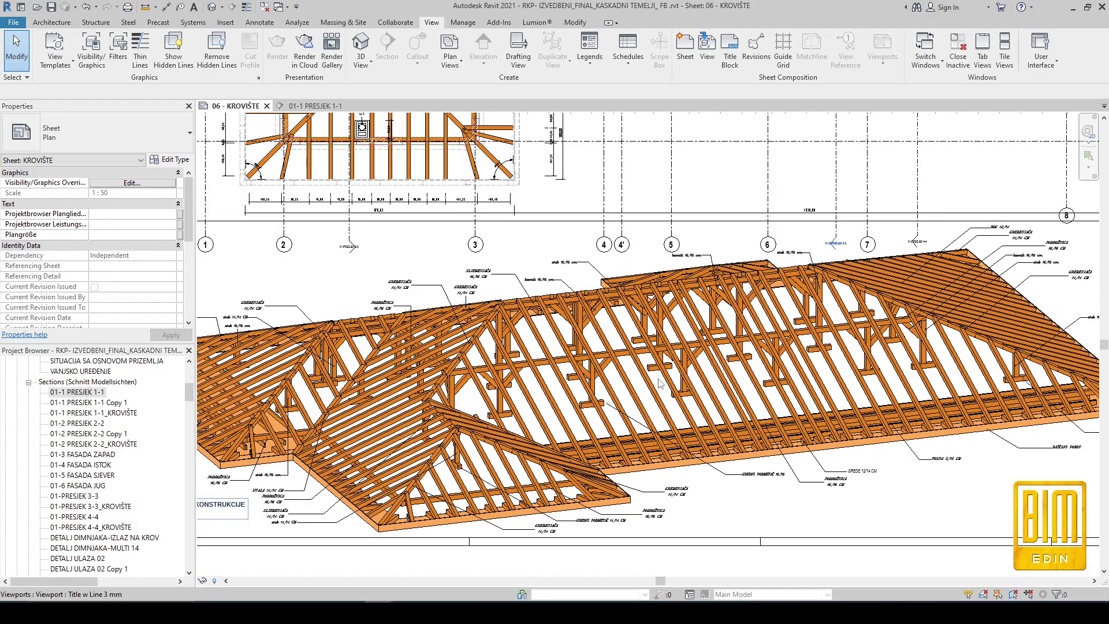
- Activate the AKSONOMETRIJA KROVNE KONSTRUKCIJE 3D viewport and reveal its hidden elements
{"action": "double_click", "coordinate": [503, 369]}
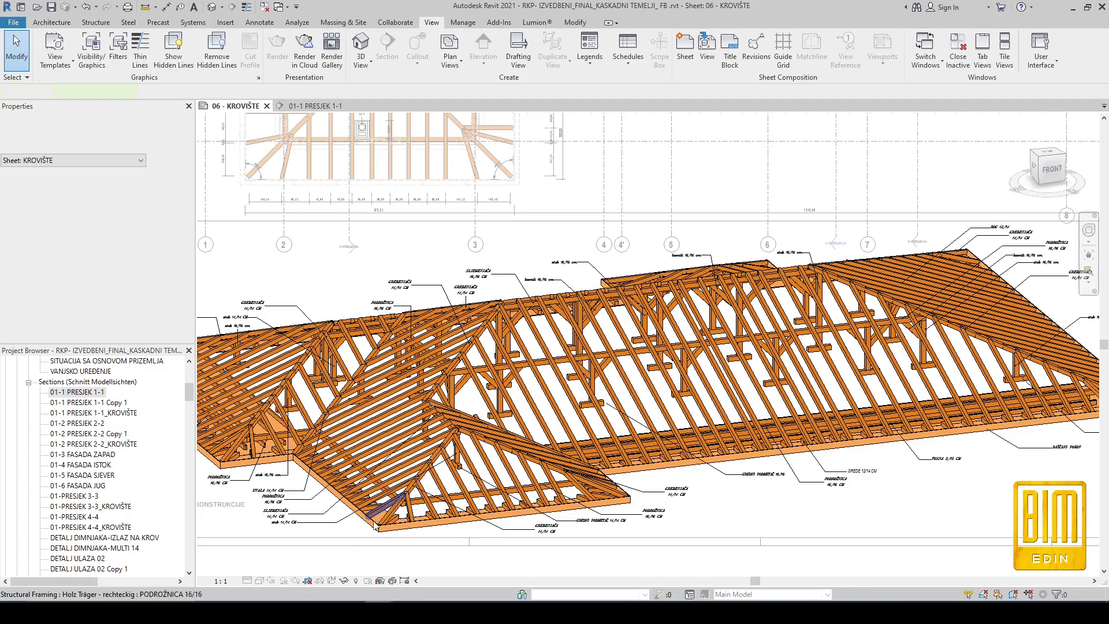
{"action": "left_click", "coordinate": [355, 582]}
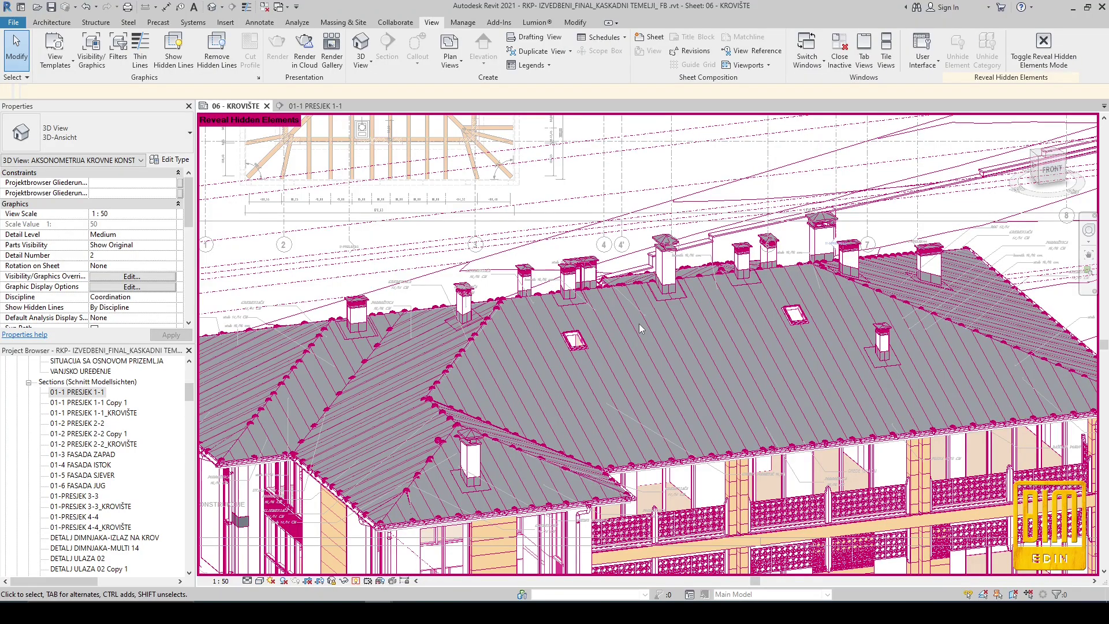
{"action": "scroll", "coordinate": [607, 257], "scroll_direction": "down", "scroll_amount": 2}
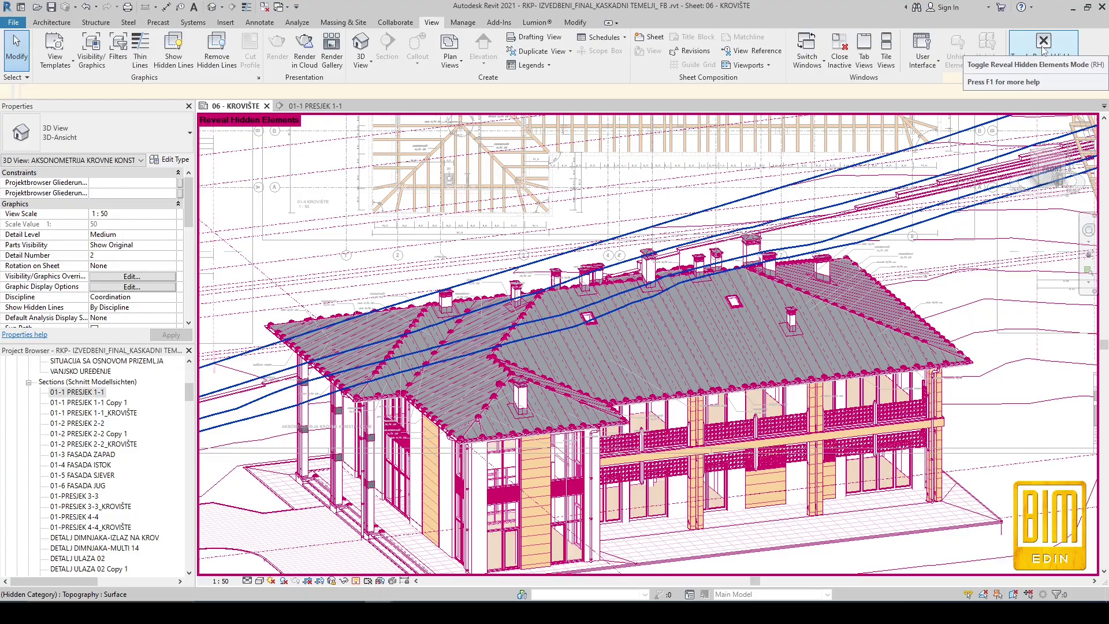
- Review the 3D view's Visibility/Graphics categories and close the dialog without changes
{"action": "left_click", "coordinate": [131, 277]}
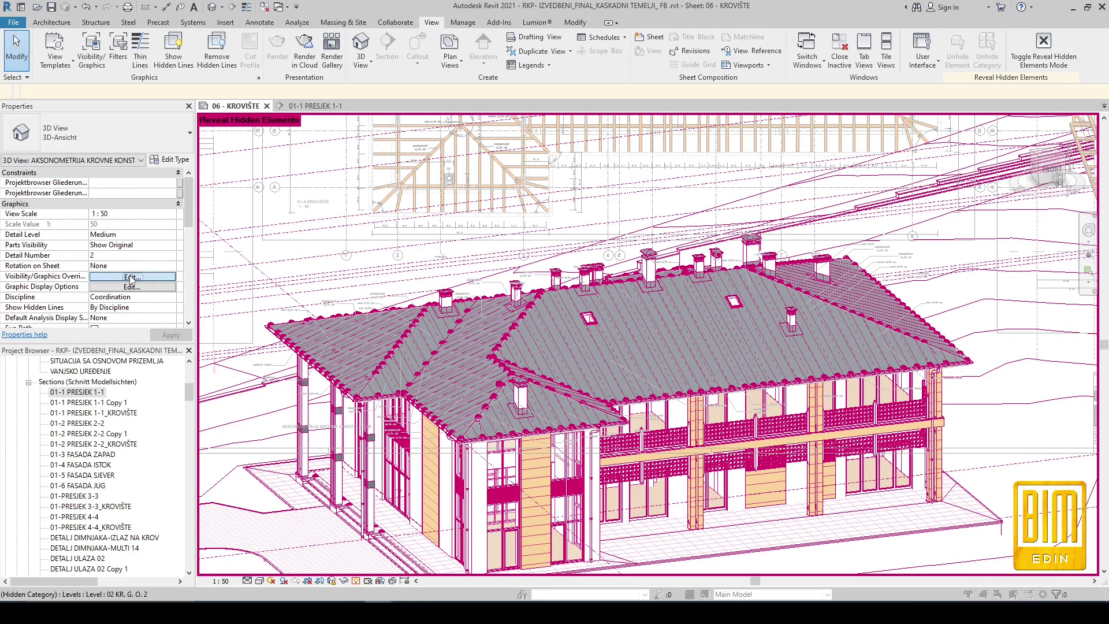
{"action": "scroll", "coordinate": [672, 306], "scroll_direction": "down", "scroll_amount": 4}
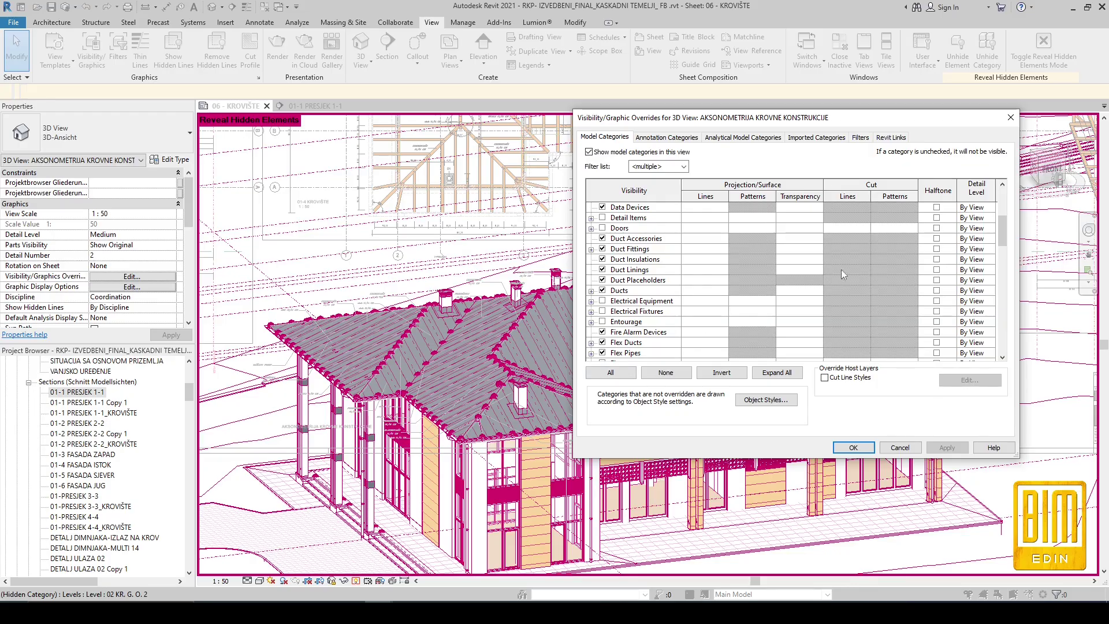
{"action": "scroll", "coordinate": [880, 346], "scroll_direction": "down", "scroll_amount": 10}
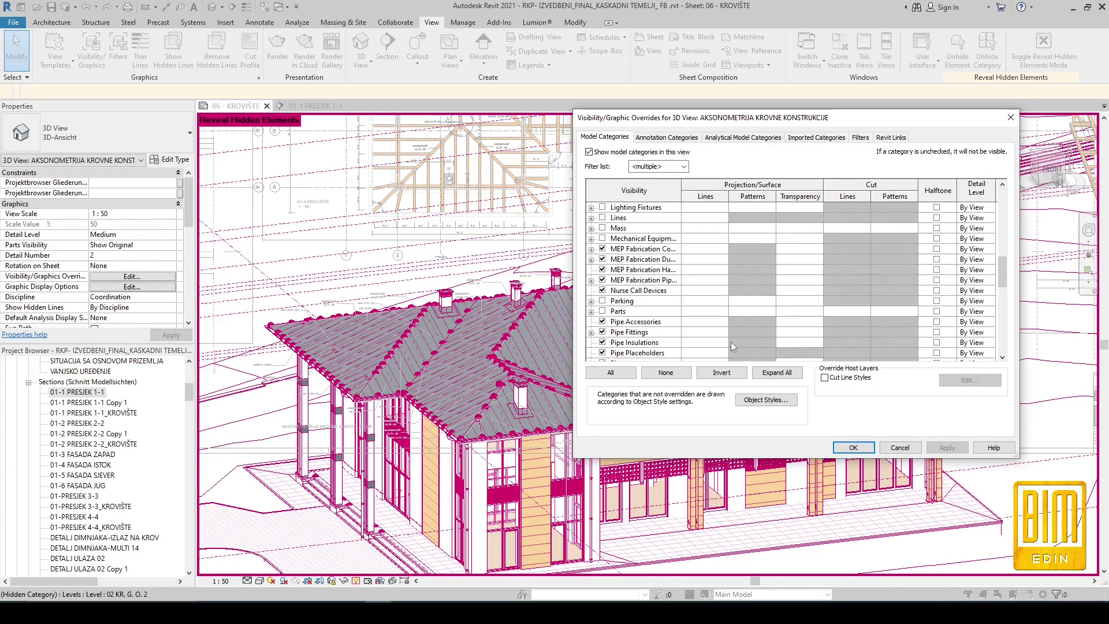
{"action": "scroll", "coordinate": [733, 345], "scroll_direction": "down", "scroll_amount": 9}
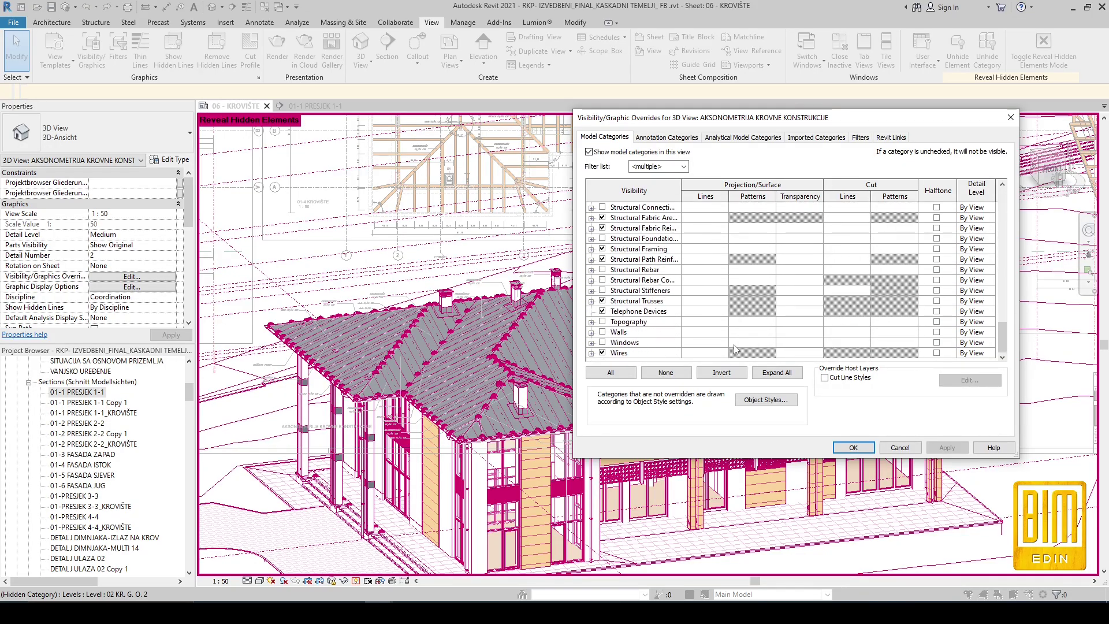
{"action": "left_click", "coordinate": [899, 447]}
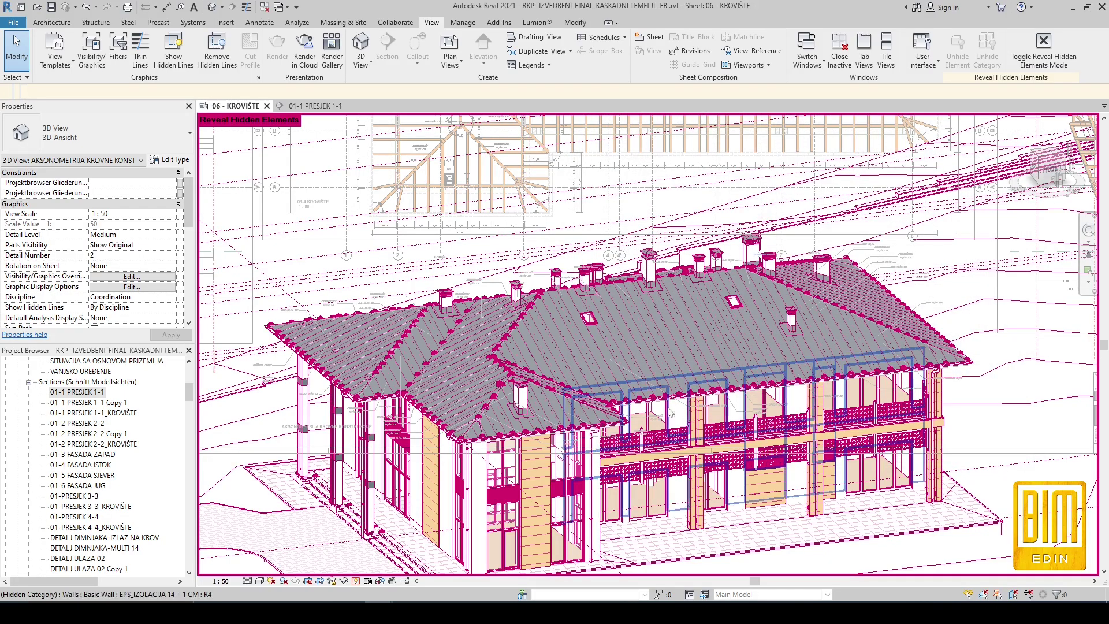
- Turn off Reveal Hidden Elements and deactivate the 3D viewport to return to the sheet
{"action": "key", "text": "r"}
{"action": "key", "text": "h"}
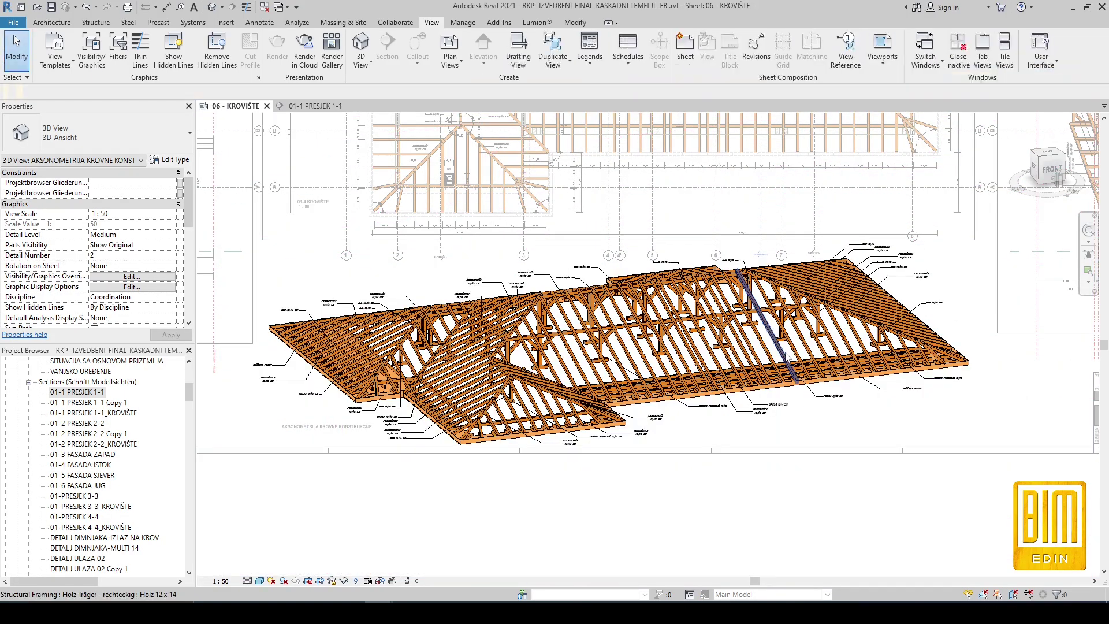
{"action": "scroll", "coordinate": [632, 543], "scroll_direction": "down", "scroll_amount": 2}
{"action": "scroll", "coordinate": [633, 543], "scroll_direction": "down", "scroll_amount": 2}
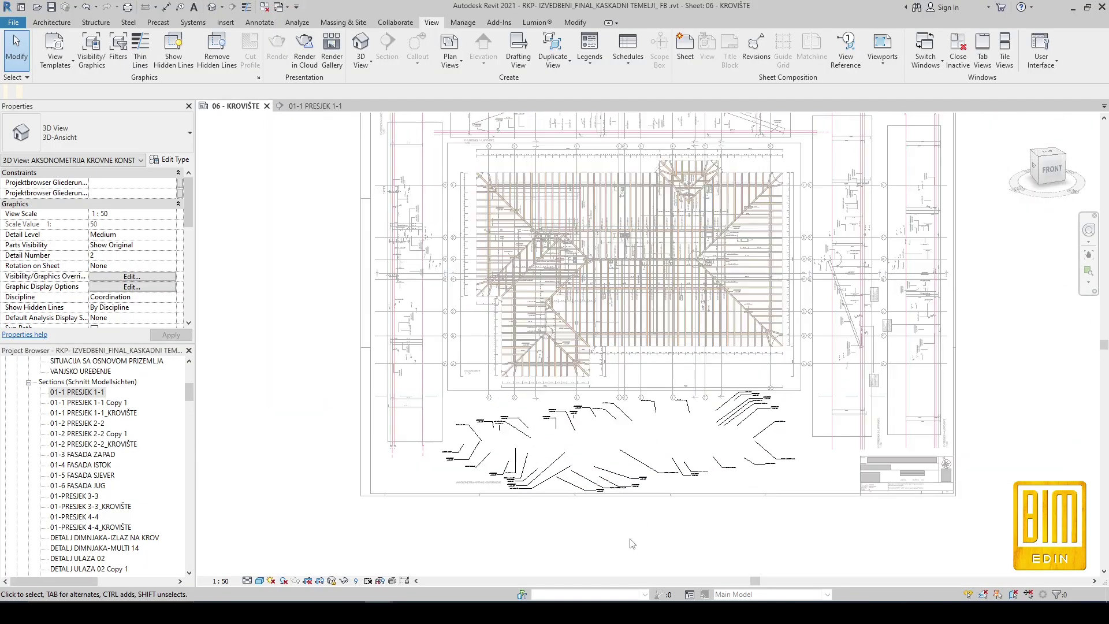
{"action": "double_click", "coordinate": [281, 321]}
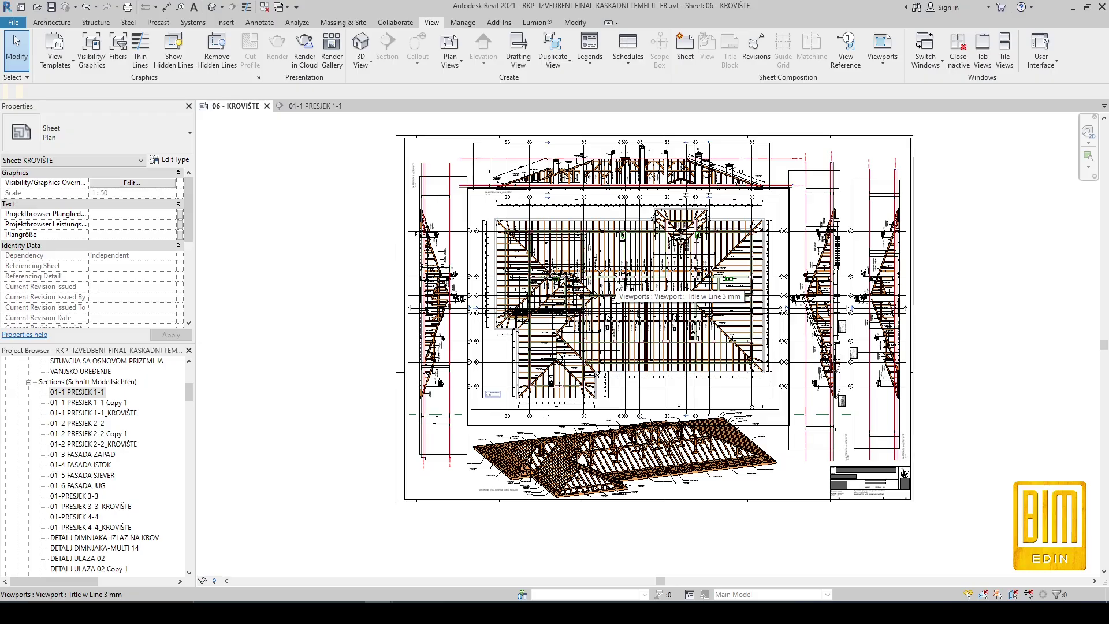
{"action": "scroll", "coordinate": [629, 255], "scroll_direction": "up", "scroll_amount": 1}
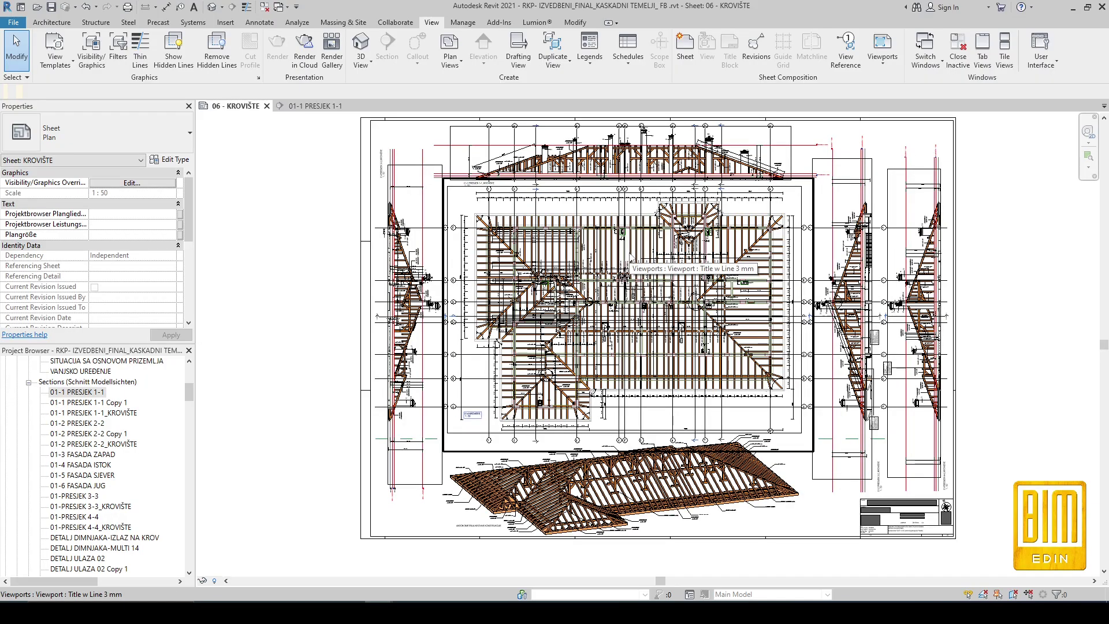
{"action": "scroll", "coordinate": [630, 257], "scroll_direction": "up", "scroll_amount": 1}
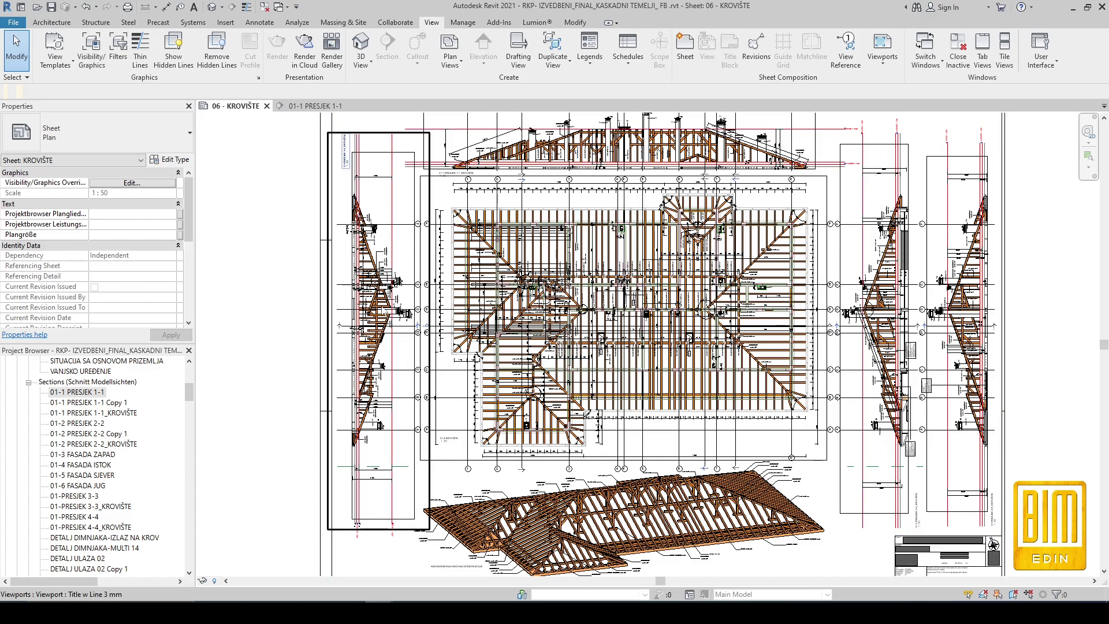
- Select the left 01-PRESJEK 3-3_KROVIŠTE section viewport and bring up its context menu
{"action": "right_click", "coordinate": [384, 311]}
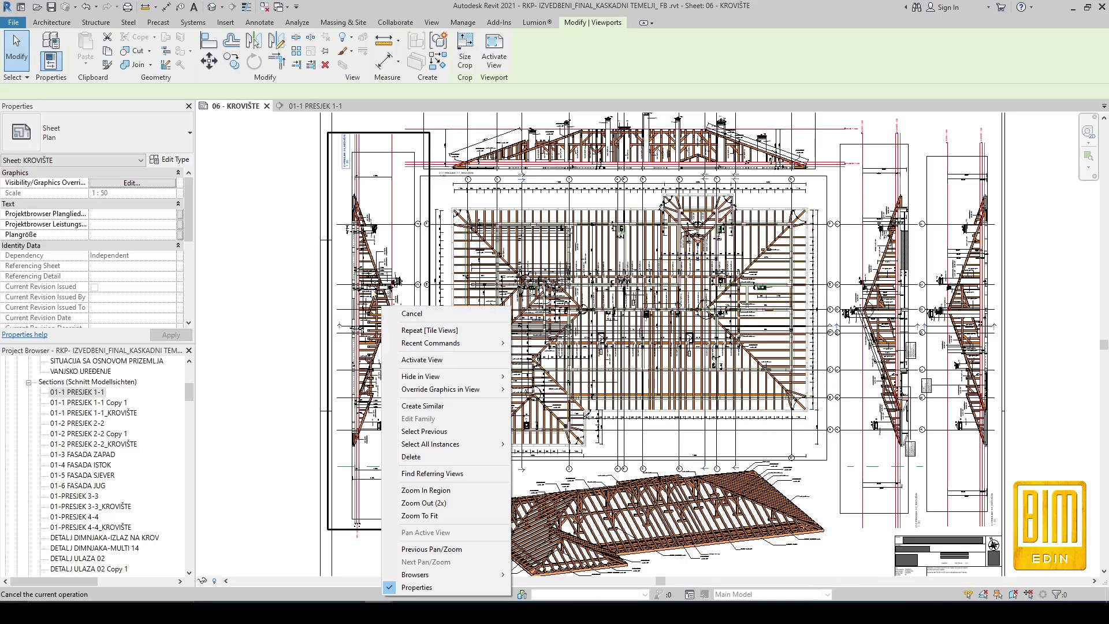
{"action": "key", "text": "Escape"}
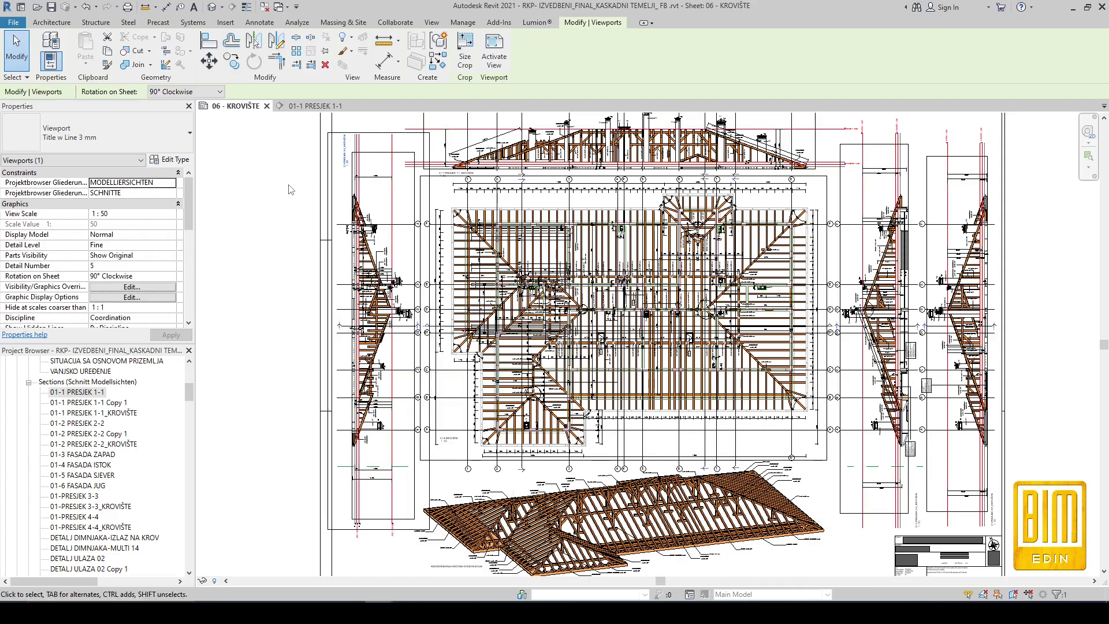
{"action": "scroll", "coordinate": [355, 173], "scroll_direction": "up", "scroll_amount": 4}
{"action": "scroll", "coordinate": [389, 250], "scroll_direction": "down", "scroll_amount": 3}
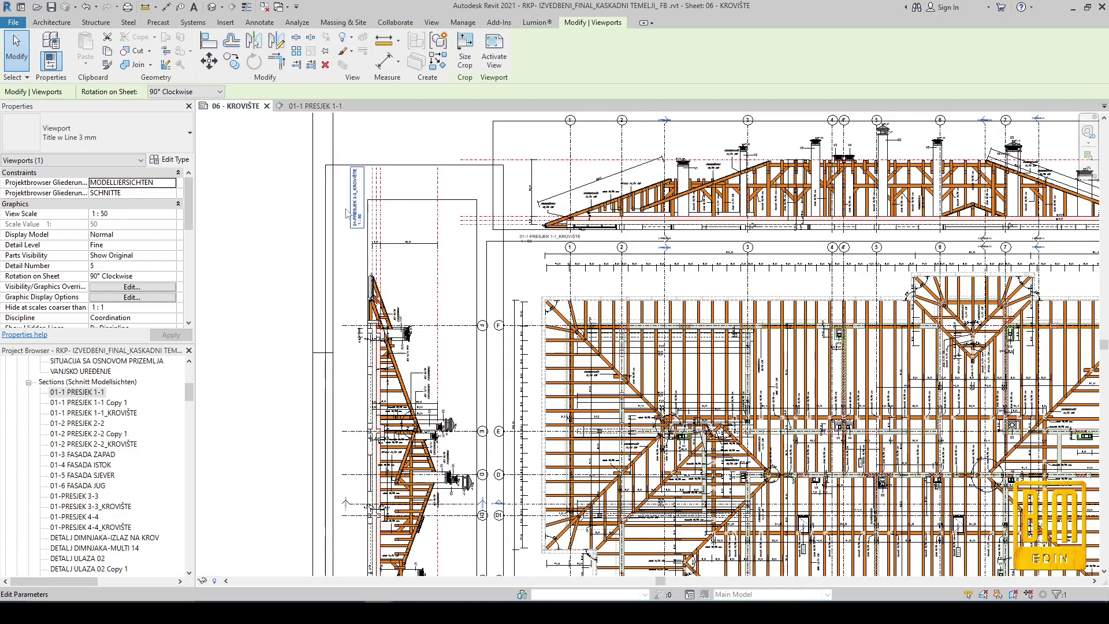
{"action": "scroll", "coordinate": [349, 217], "scroll_direction": "up", "scroll_amount": 4}
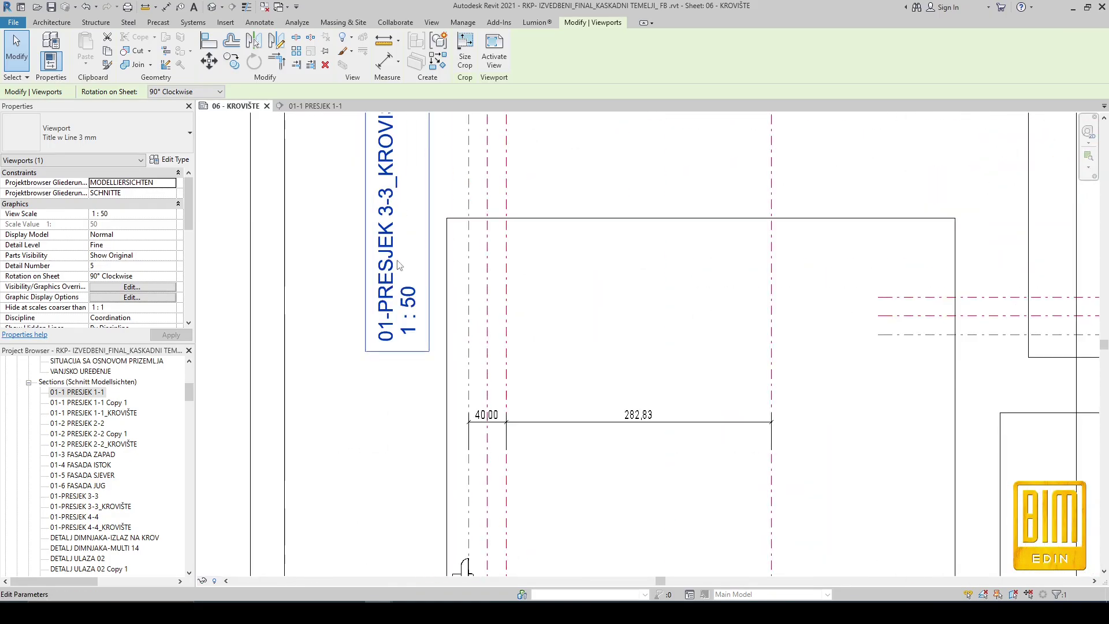
{"action": "scroll", "coordinate": [400, 239], "scroll_direction": "down", "scroll_amount": 8}
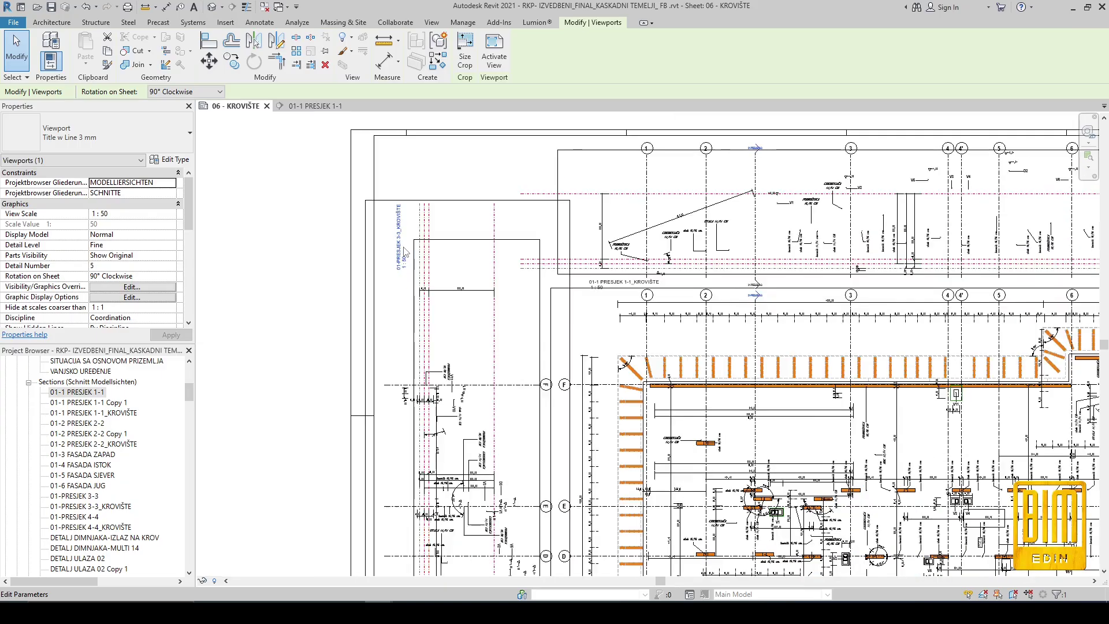
{"action": "right_click", "coordinate": [429, 347]}
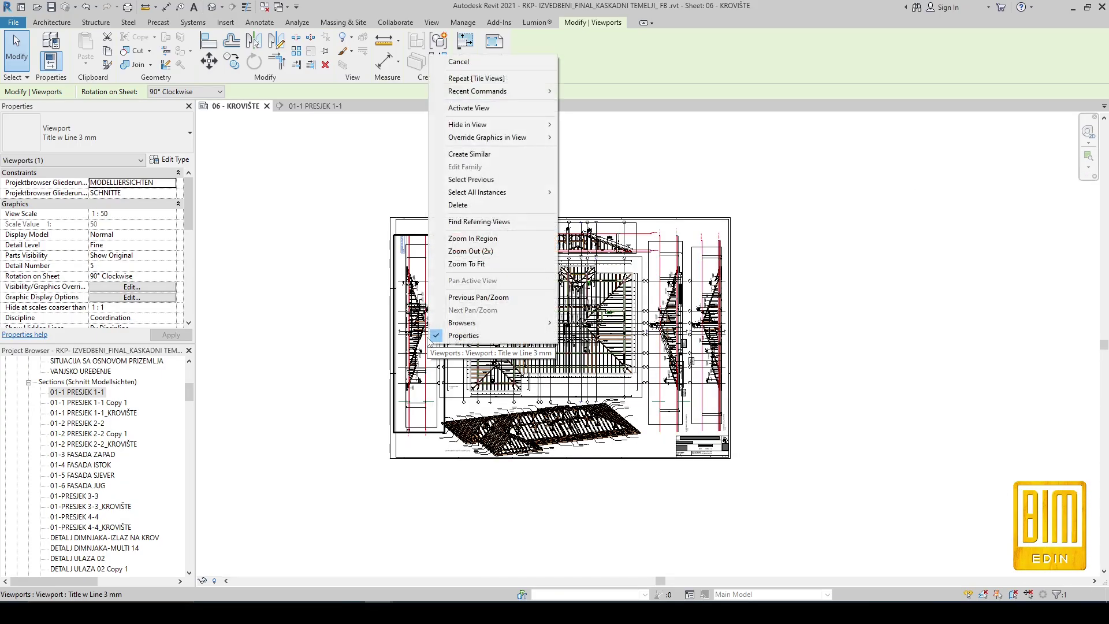
- Delete the left, top, middle and remaining section viewports from the sheet
{"action": "left_click", "coordinate": [456, 204]}
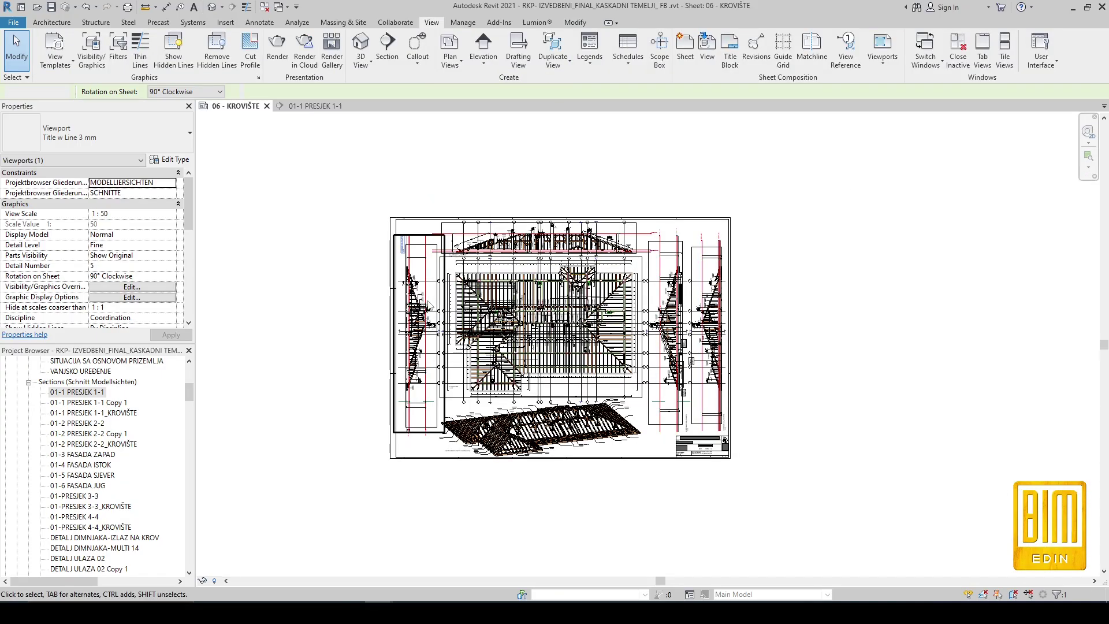
{"action": "scroll", "coordinate": [429, 306], "scroll_direction": "up", "scroll_amount": 2}
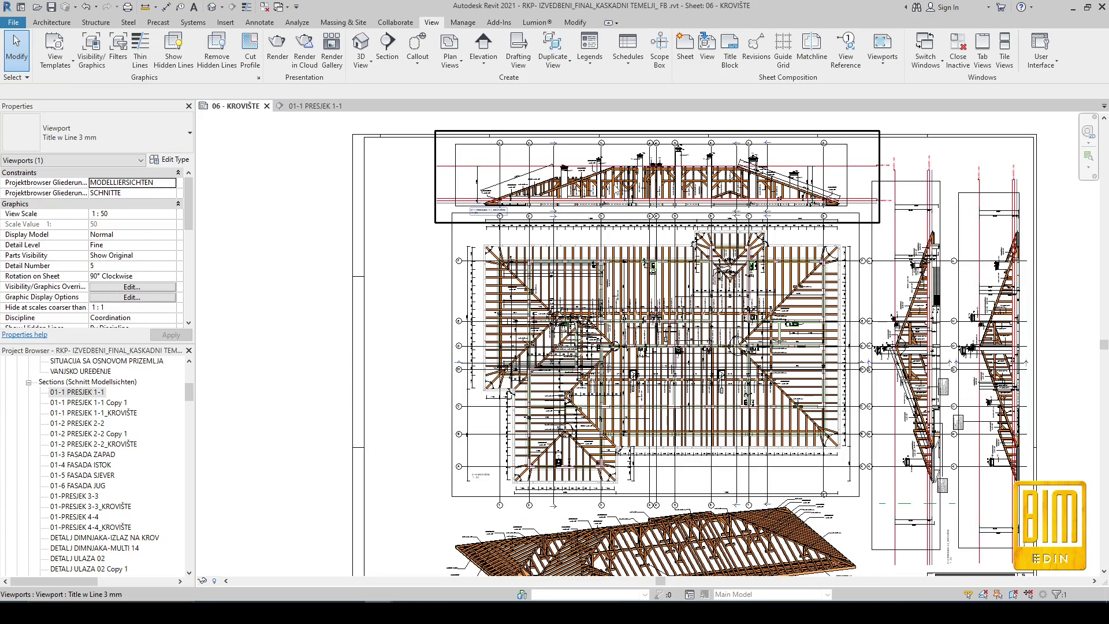
{"action": "right_click", "coordinate": [615, 188]}
{"action": "left_click", "coordinate": [643, 335]}
{"action": "right_click", "coordinate": [888, 243]}
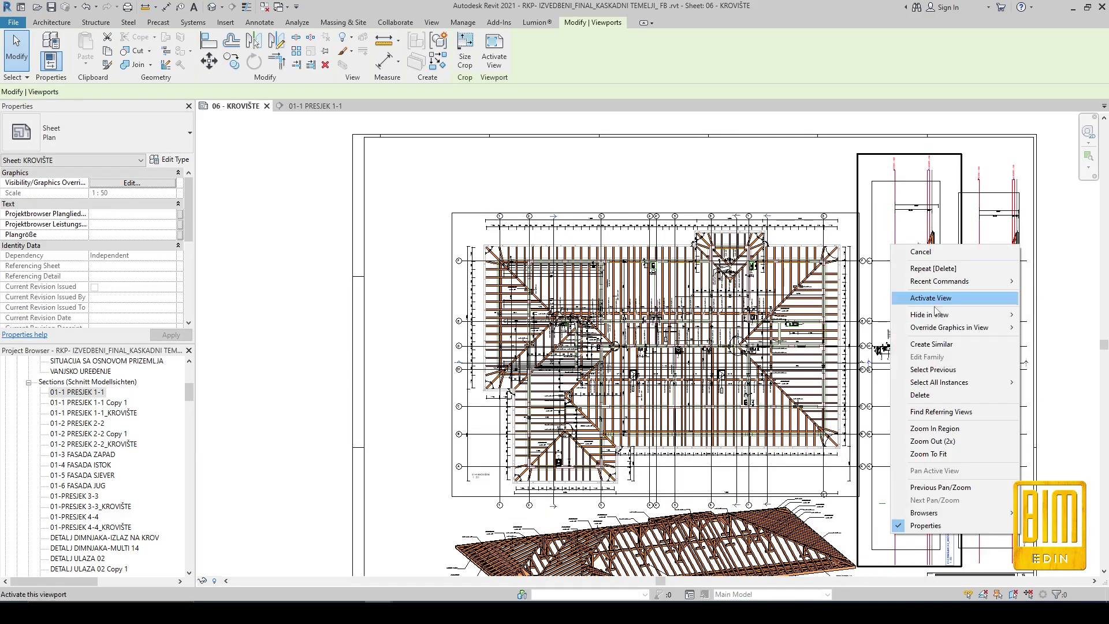
{"action": "left_click", "coordinate": [918, 394]}
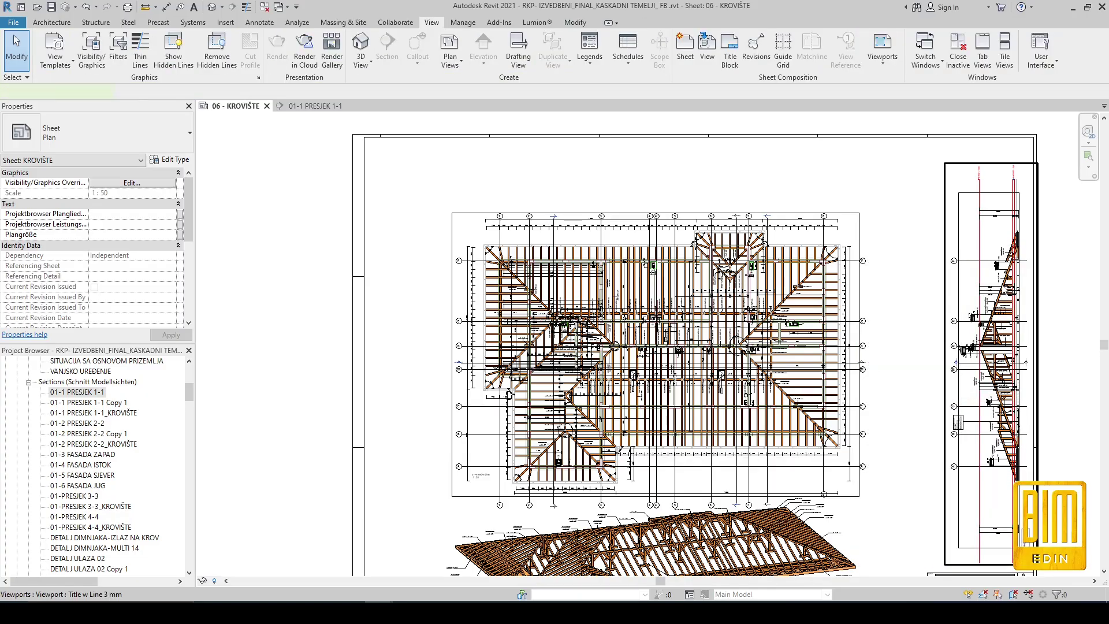
{"action": "right_click", "coordinate": [1003, 286]}
{"action": "left_click", "coordinate": [1030, 436]}
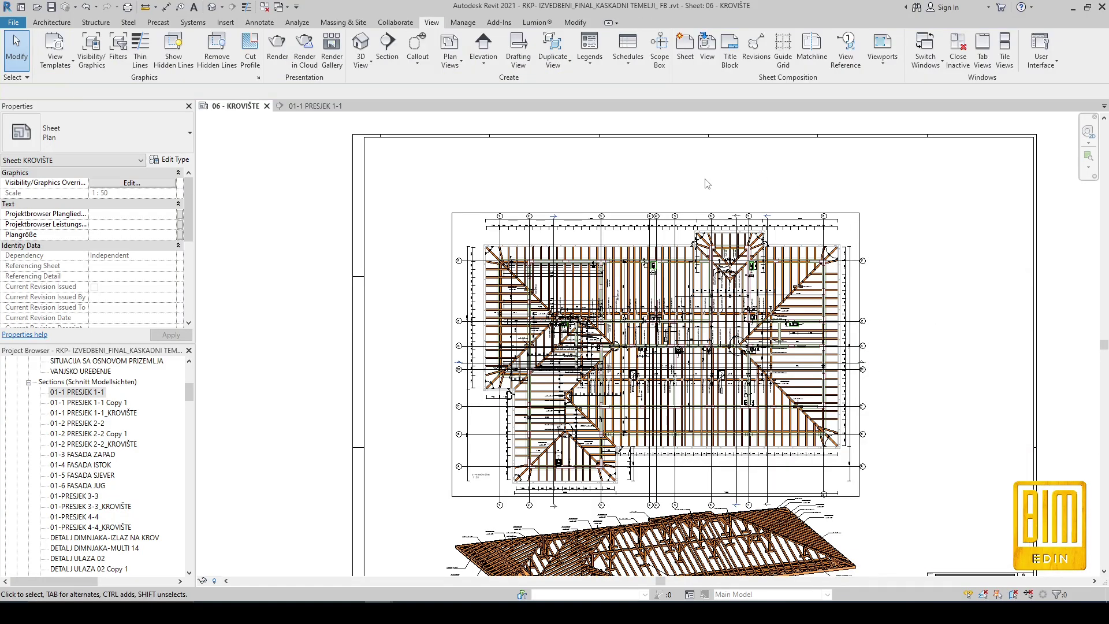
- Bring up the roof plan viewport's options, then switch to the Annotate tools
{"action": "scroll", "coordinate": [705, 179], "scroll_direction": "down", "scroll_amount": 2}
{"action": "scroll", "coordinate": [685, 482], "scroll_direction": "up", "scroll_amount": 1}
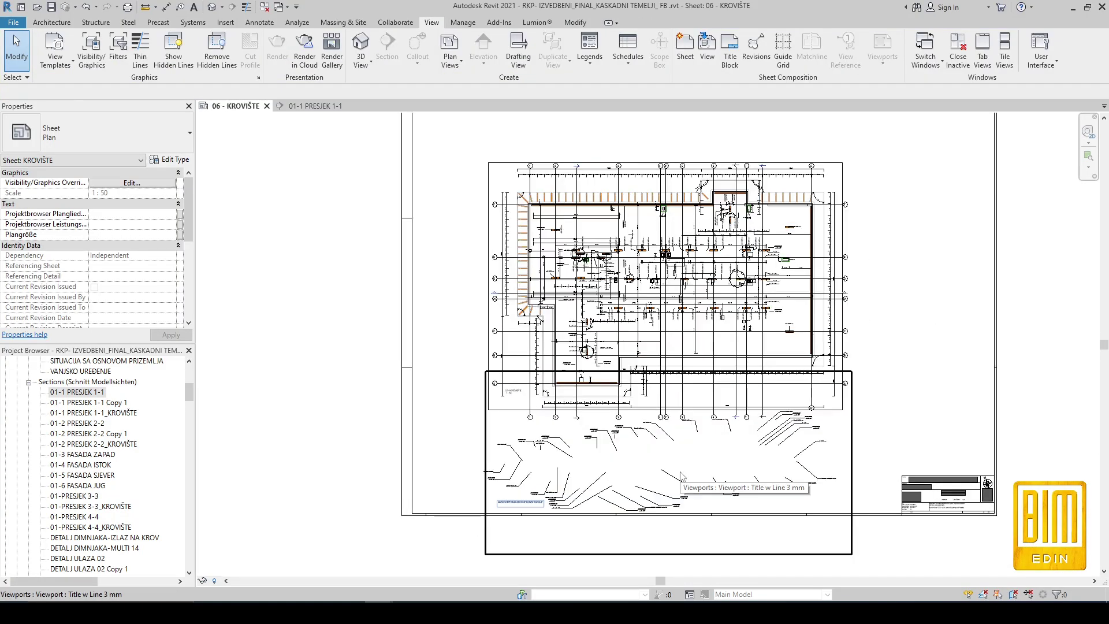
{"action": "right_click", "coordinate": [680, 181]}
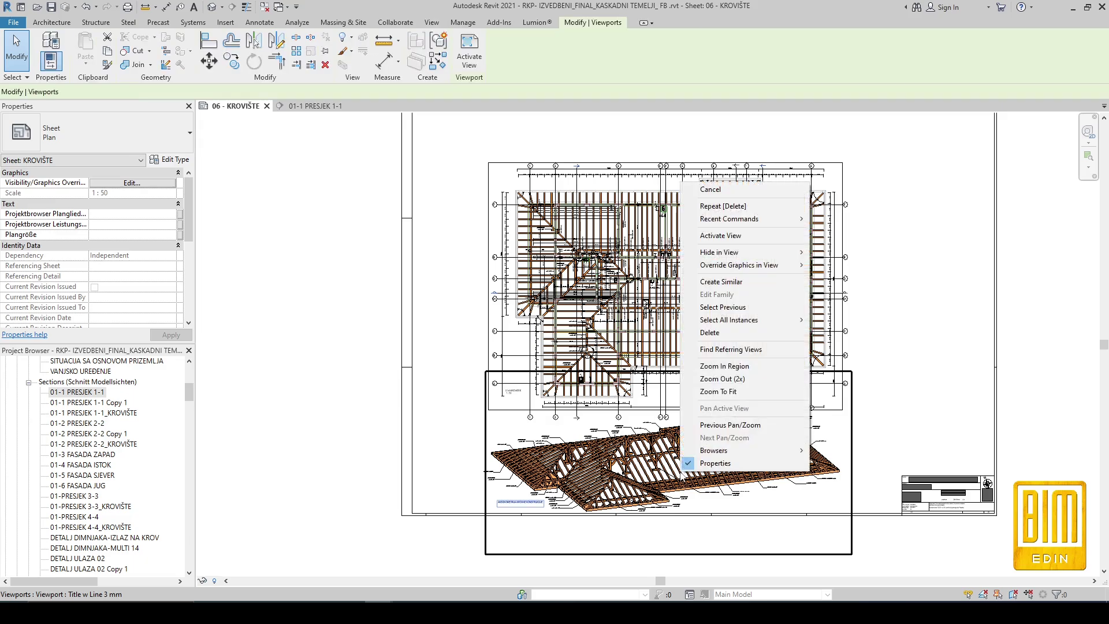
{"action": "left_click", "coordinate": [252, 22]}
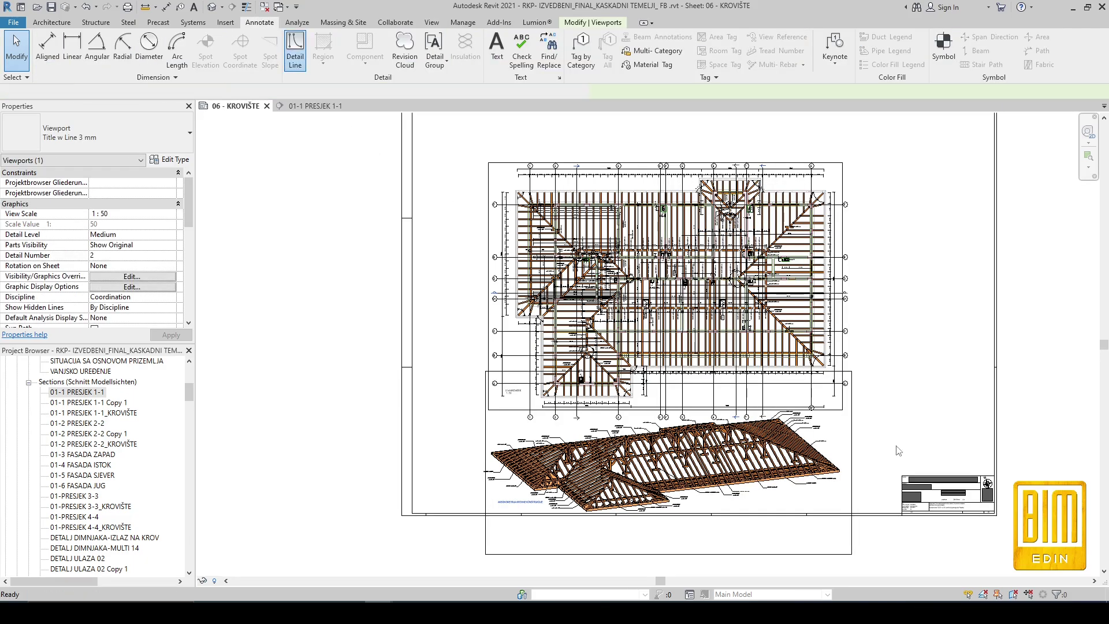
- Start a trial detail line at the 3D roof corner, then cancel it
{"action": "scroll", "coordinate": [827, 461], "scroll_direction": "up", "scroll_amount": 5}
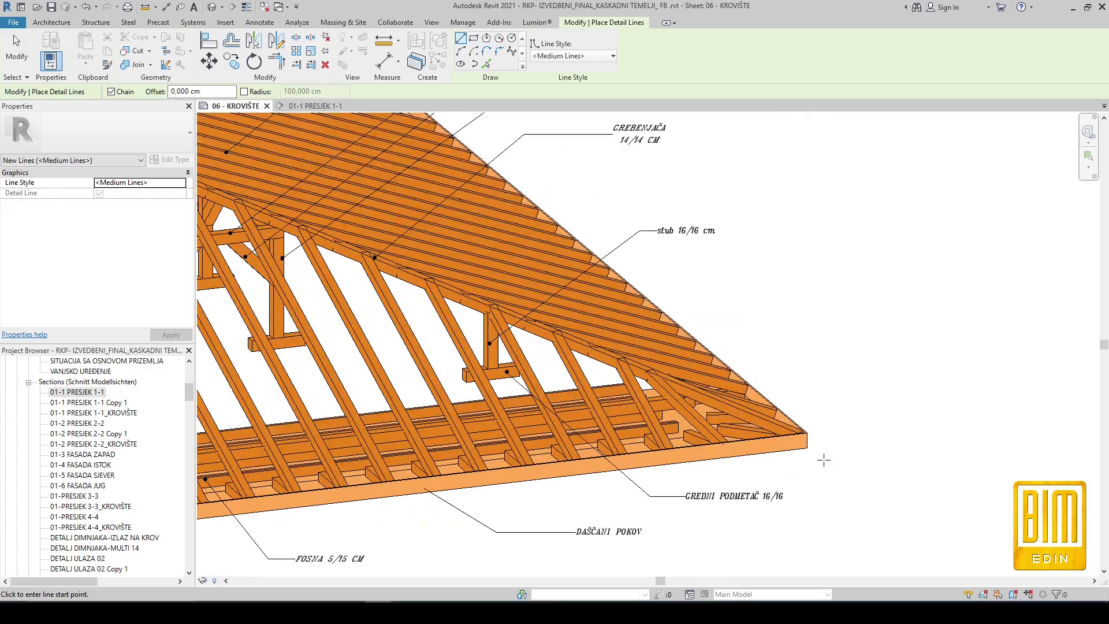
{"action": "scroll", "coordinate": [808, 449], "scroll_direction": "up", "scroll_amount": 2}
{"action": "scroll", "coordinate": [807, 447], "scroll_direction": "up", "scroll_amount": 4}
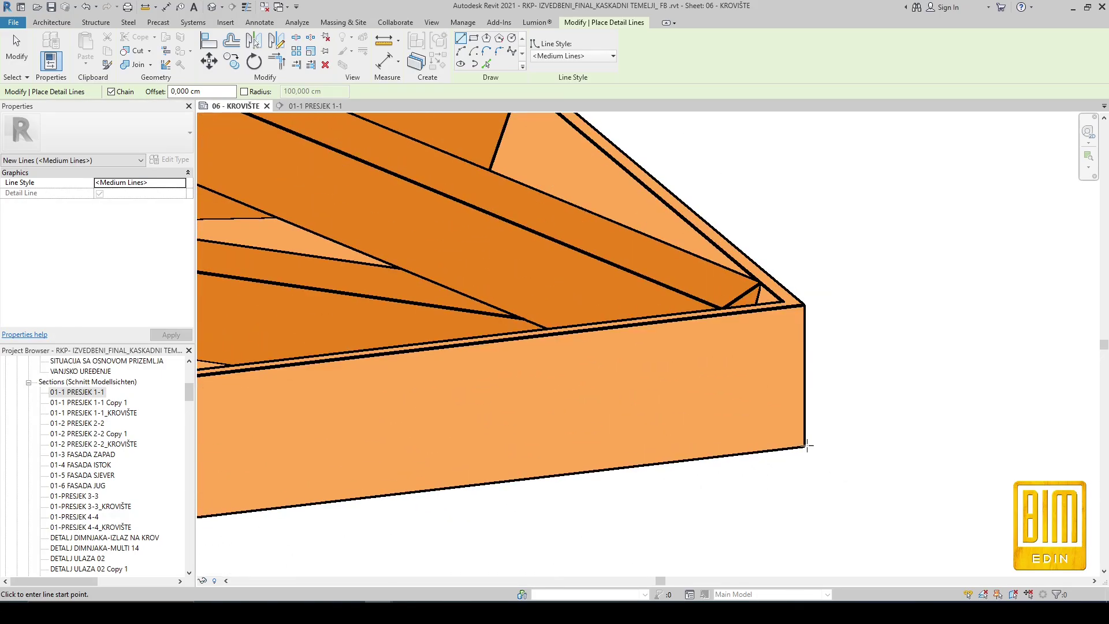
{"action": "left_click", "coordinate": [805, 447]}
{"action": "scroll", "coordinate": [774, 445], "scroll_direction": "down", "scroll_amount": 4}
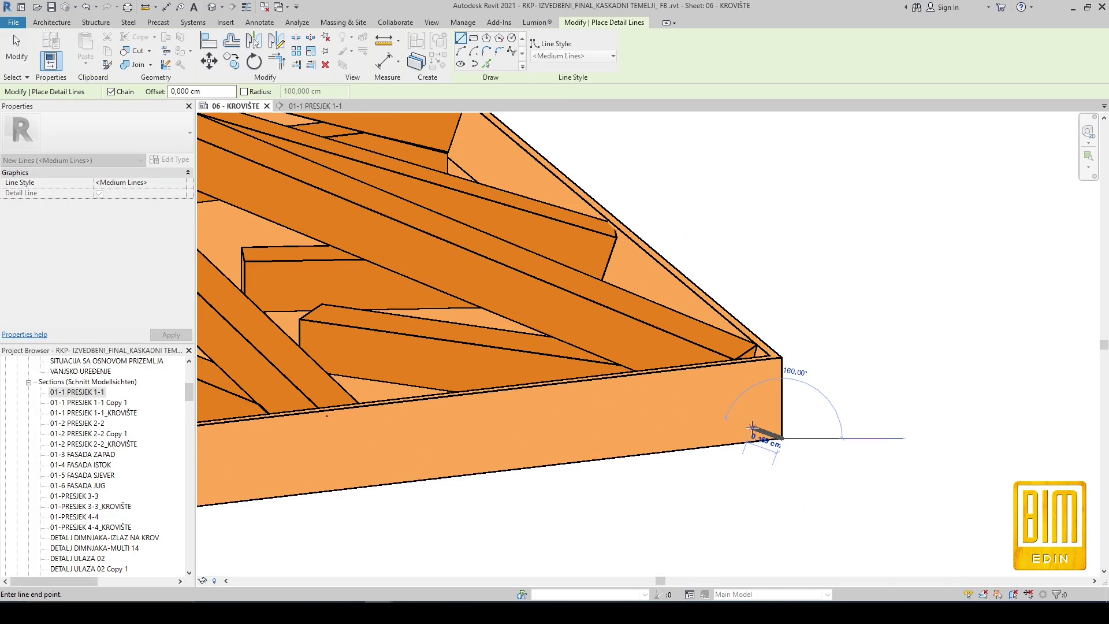
{"action": "scroll", "coordinate": [750, 430], "scroll_direction": "down", "scroll_amount": 4}
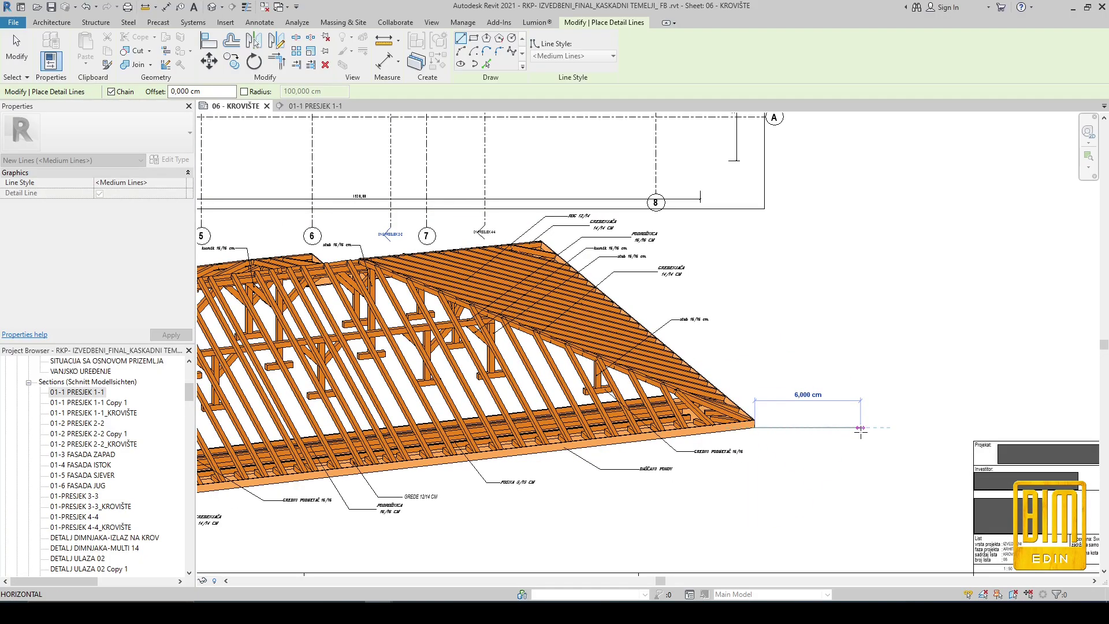
{"action": "right_click", "coordinate": [786, 376]}
{"action": "left_click", "coordinate": [809, 384]}
{"action": "scroll", "coordinate": [816, 382], "scroll_direction": "down", "scroll_amount": 6}
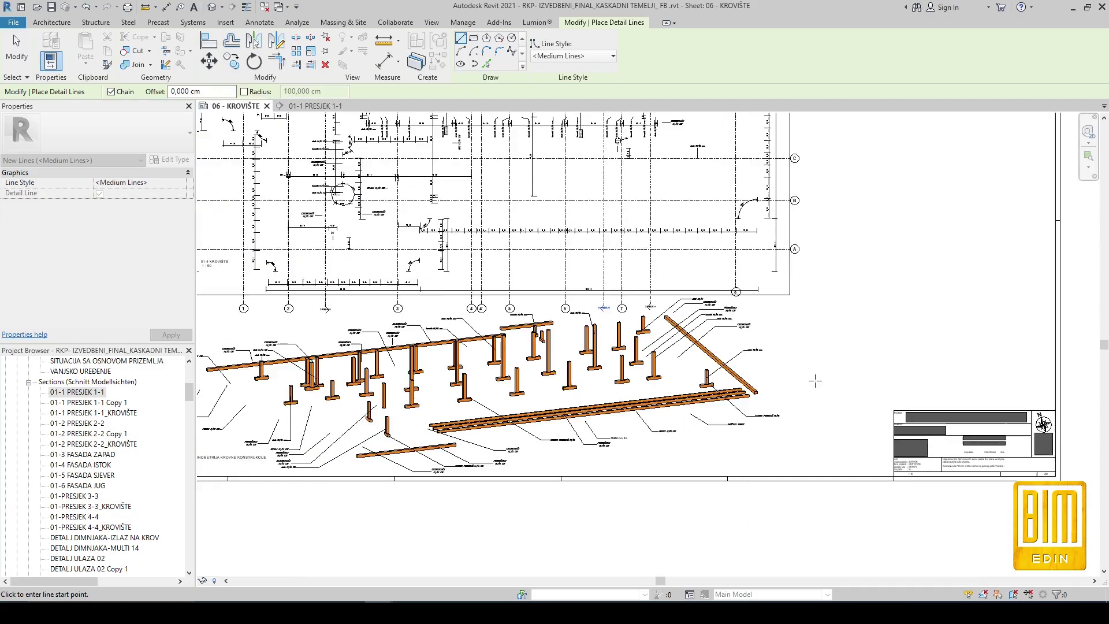
- Start a trial detail line at gridline 1, then cancel it
{"action": "scroll", "coordinate": [592, 214], "scroll_direction": "up", "scroll_amount": 8}
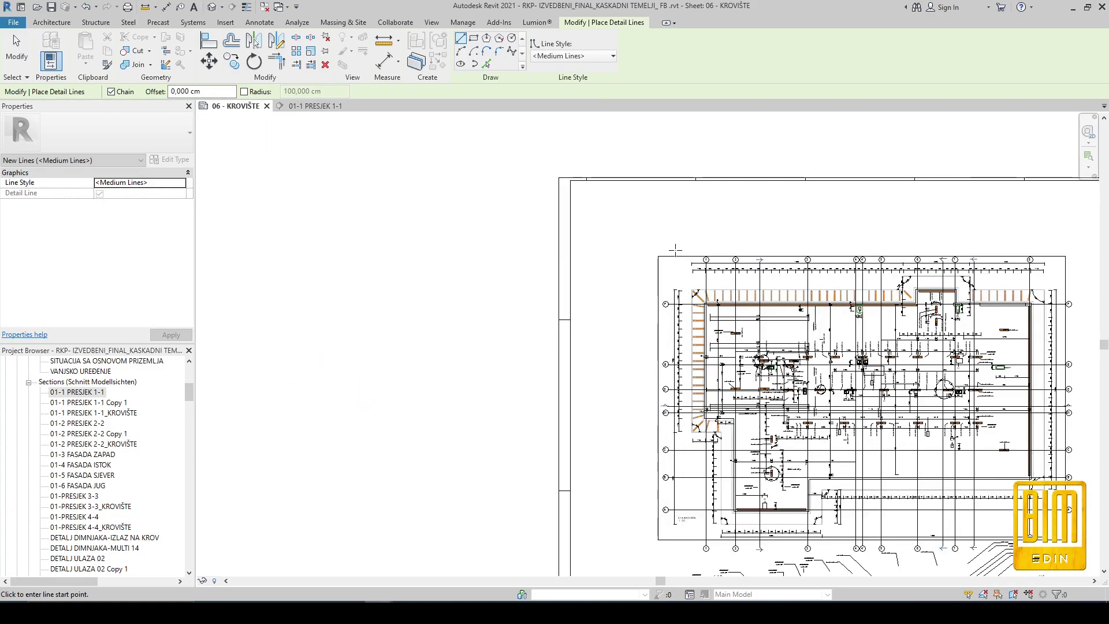
{"action": "scroll", "coordinate": [715, 253], "scroll_direction": "up", "scroll_amount": 4}
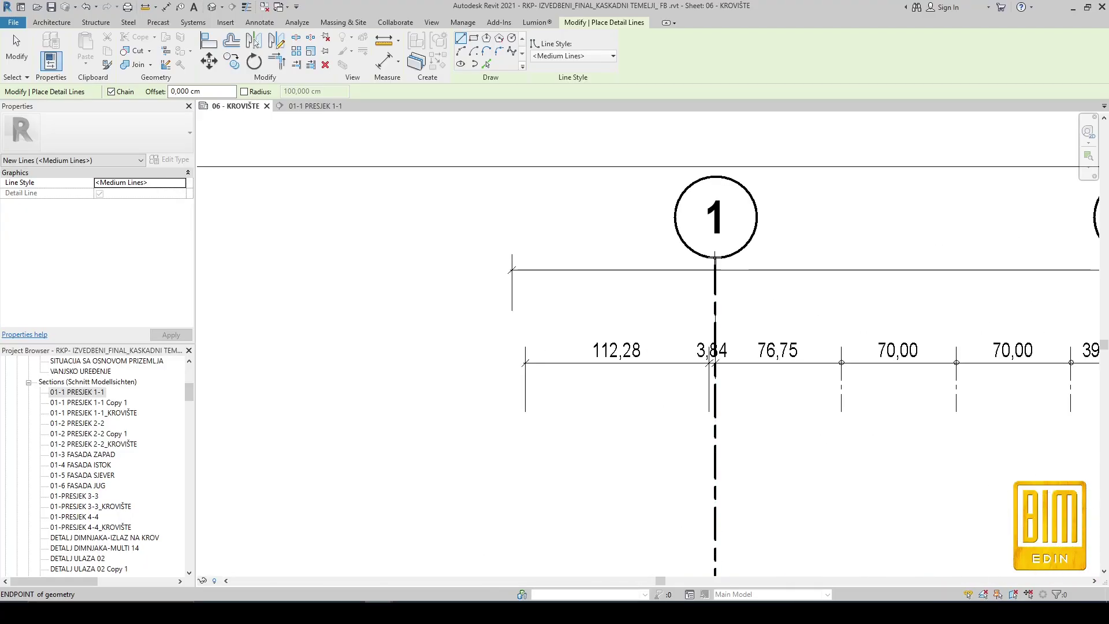
{"action": "left_click", "coordinate": [716, 255]}
{"action": "scroll", "coordinate": [715, 254], "scroll_direction": "down", "scroll_amount": 6}
{"action": "scroll", "coordinate": [715, 257], "scroll_direction": "down", "scroll_amount": 2}
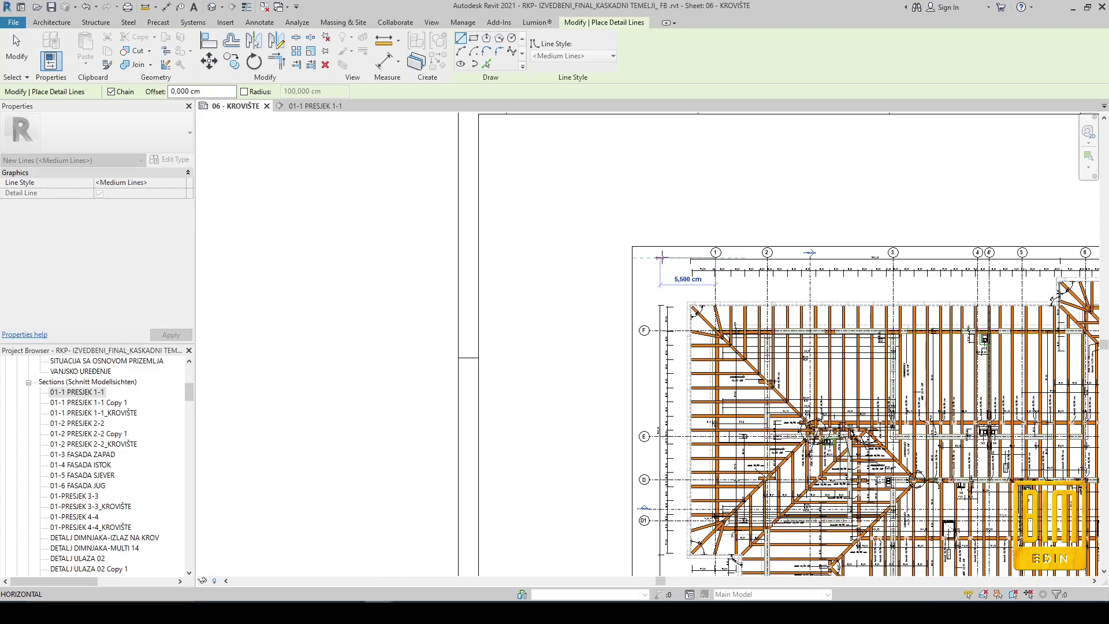
{"action": "right_click", "coordinate": [368, 166]}
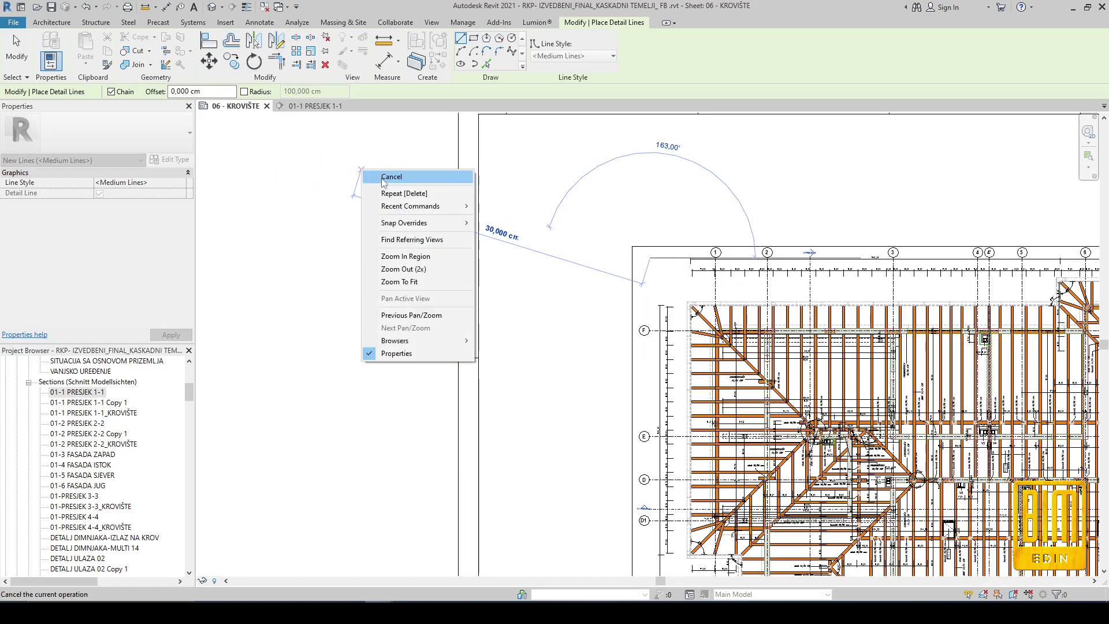
{"action": "left_click", "coordinate": [388, 173]}
{"action": "scroll", "coordinate": [455, 197], "scroll_direction": "down", "scroll_amount": 1}
{"action": "scroll", "coordinate": [454, 198], "scroll_direction": "down", "scroll_amount": 2}
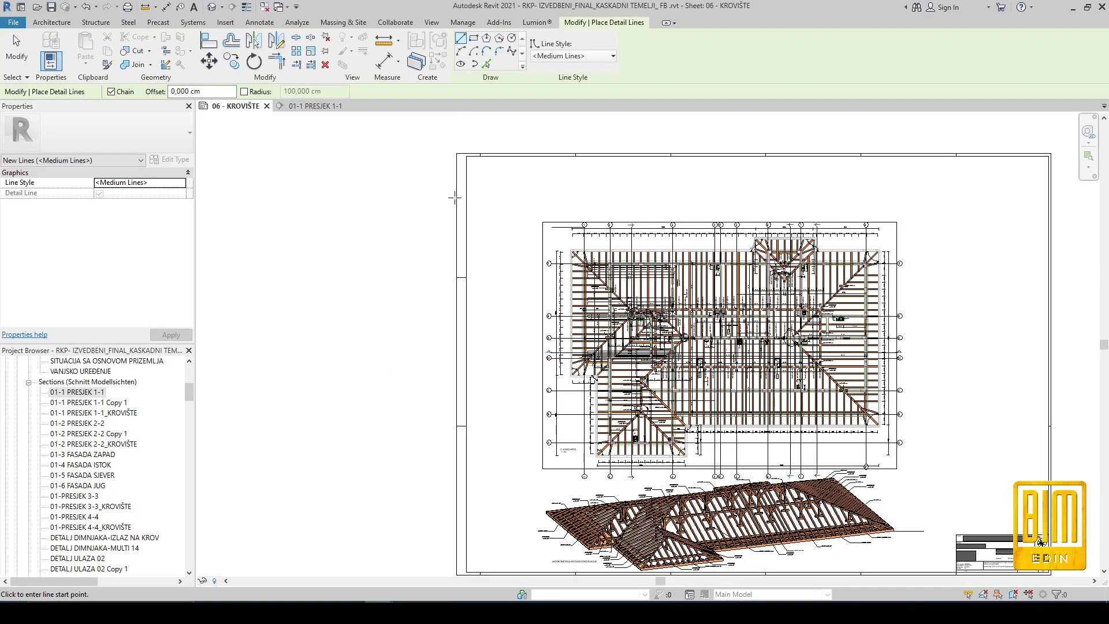
{"action": "scroll", "coordinate": [772, 438], "scroll_direction": "up", "scroll_amount": 3}
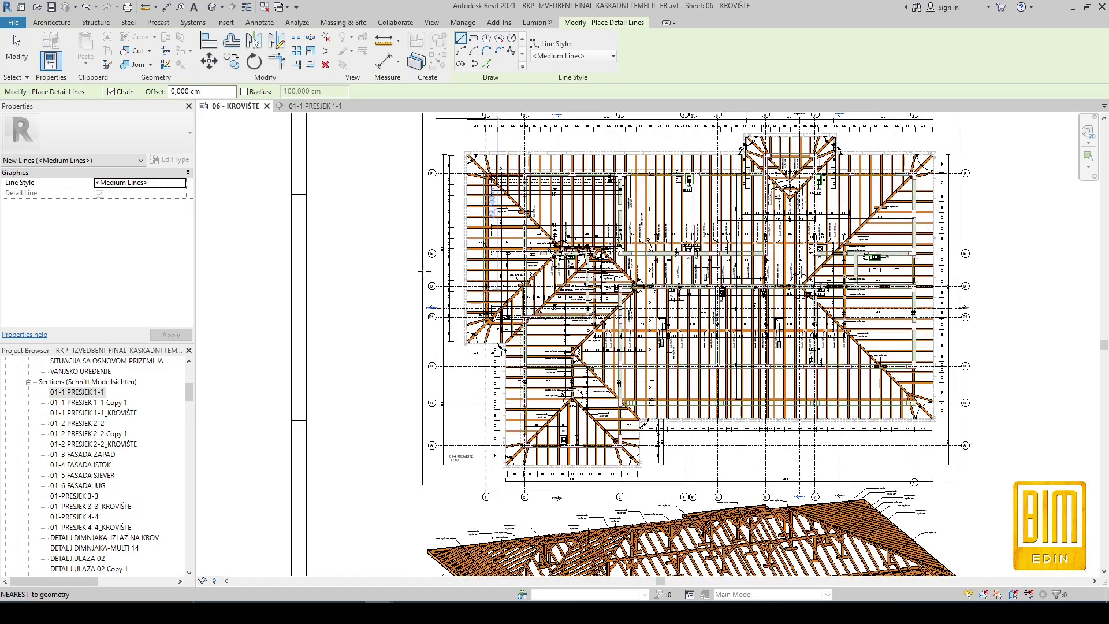
- Exit Detail Line and delete the roof plan viewport from the sheet
{"action": "left_click", "coordinate": [15, 55]}
{"action": "left_click", "coordinate": [658, 258]}
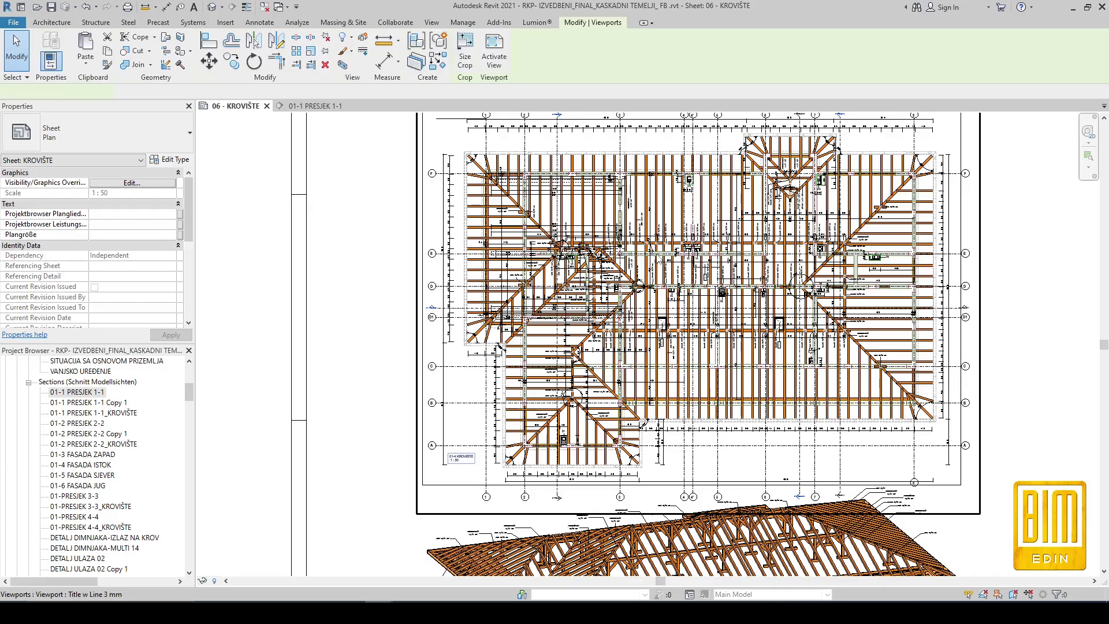
{"action": "right_click", "coordinate": [658, 257]}
{"action": "left_click", "coordinate": [690, 404]}
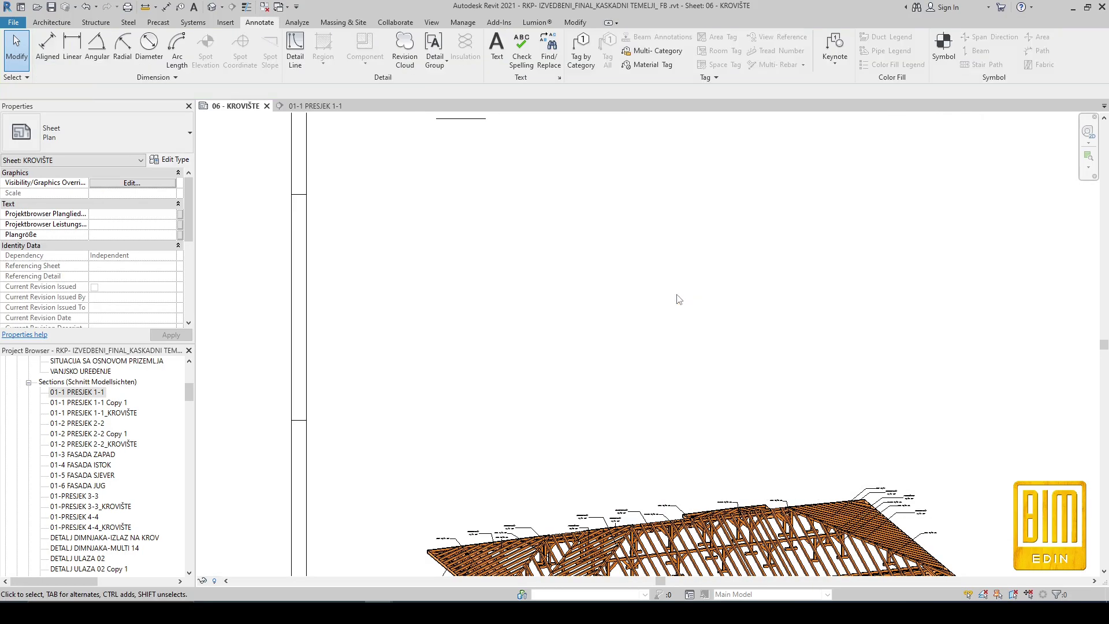
- Delete the 3D viewport and pick the 01-4 KROVIŠTE plan in the Project Browser
{"action": "scroll", "coordinate": [673, 272], "scroll_direction": "down", "scroll_amount": 2}
{"action": "right_click", "coordinate": [700, 442]}
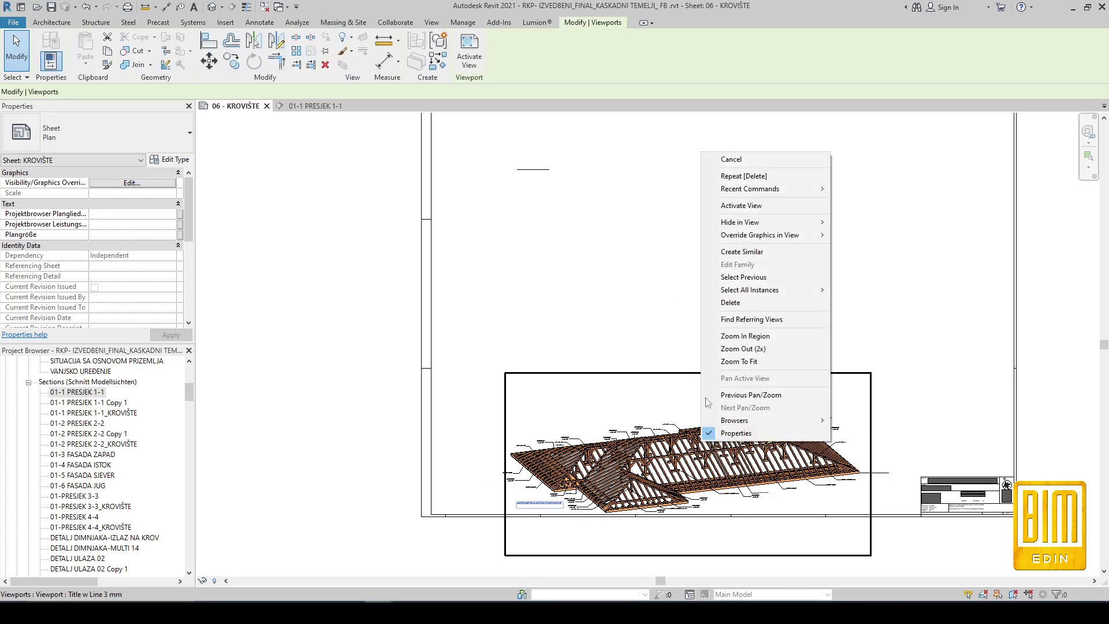
{"action": "left_click", "coordinate": [729, 302]}
{"action": "scroll", "coordinate": [670, 380], "scroll_direction": "down", "scroll_amount": 1}
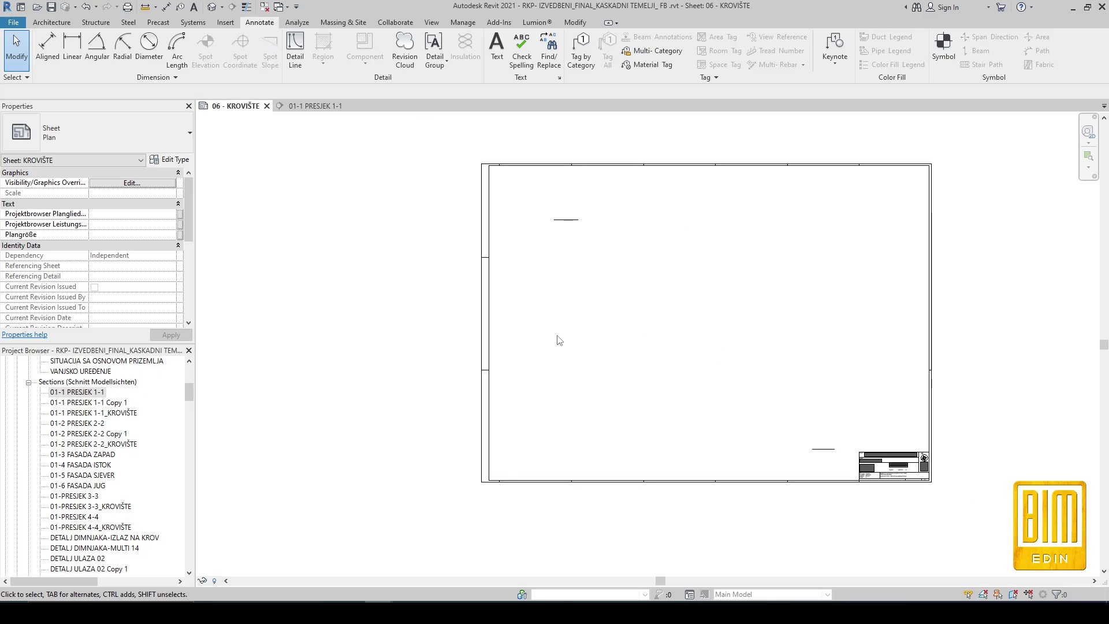
{"action": "scroll", "coordinate": [618, 272], "scroll_direction": "up", "scroll_amount": 2}
{"action": "middle_click_drag", "start_coordinate": [806, 310], "coordinate": [743, 291]}
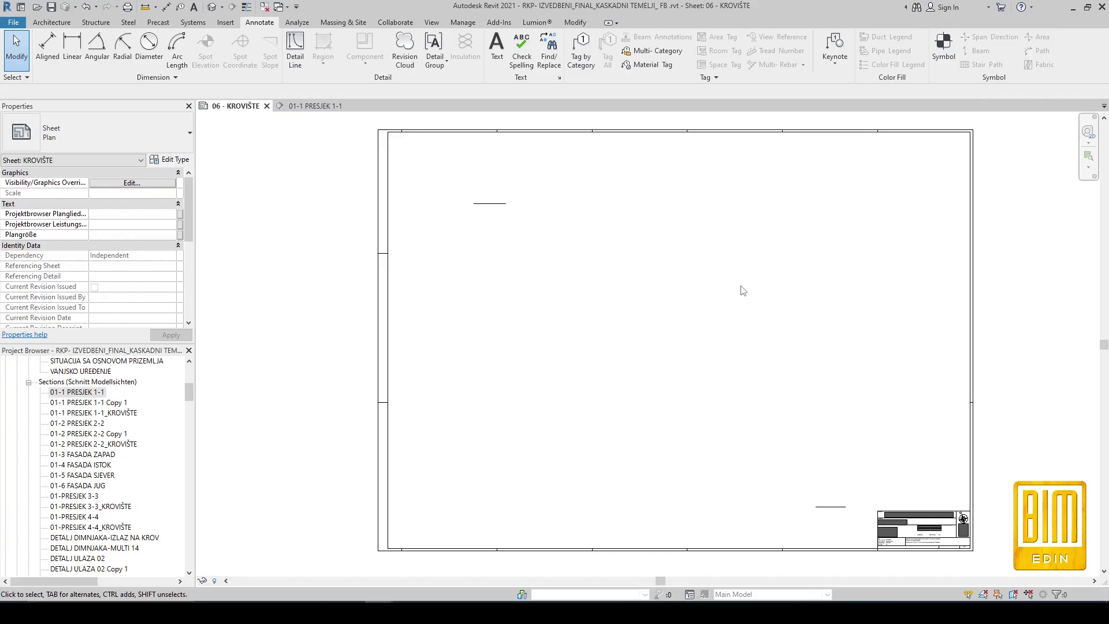
{"action": "scroll", "coordinate": [112, 430], "scroll_direction": "up", "scroll_amount": 4}
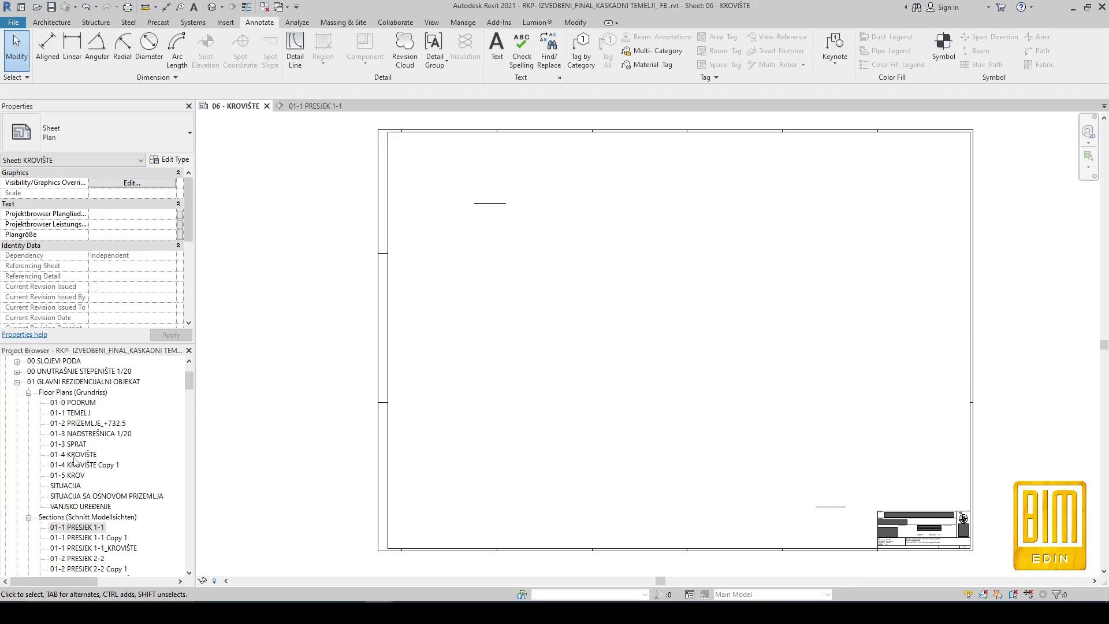
{"action": "left_click", "coordinate": [58, 455]}
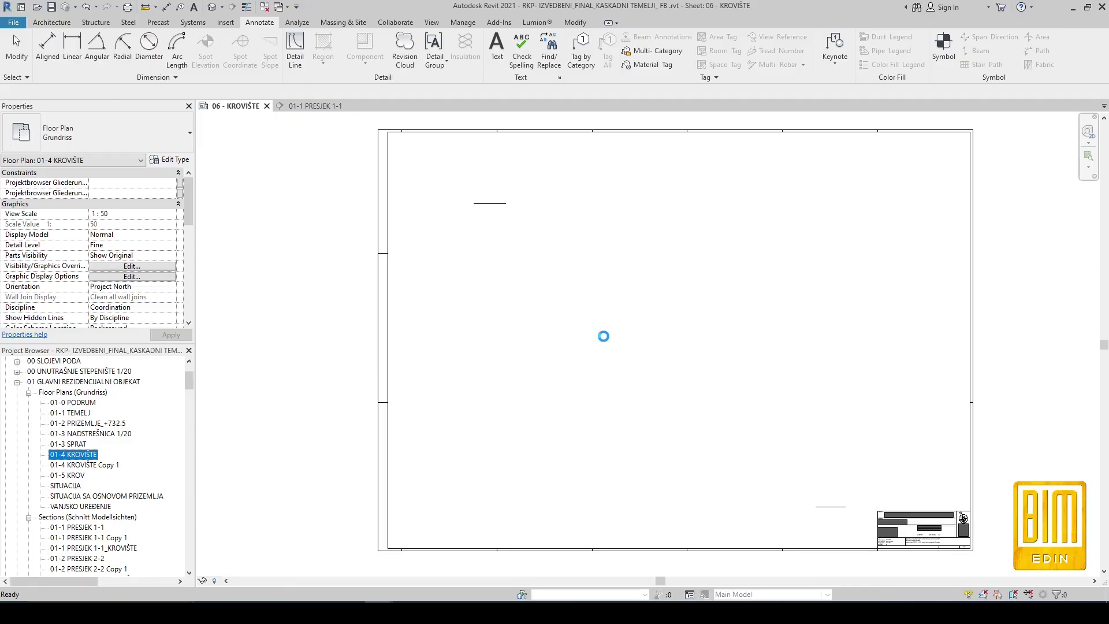
- Place the 01-4 KROVIŠTE roof plan on the sheet
{"action": "left_click", "coordinate": [691, 339]}
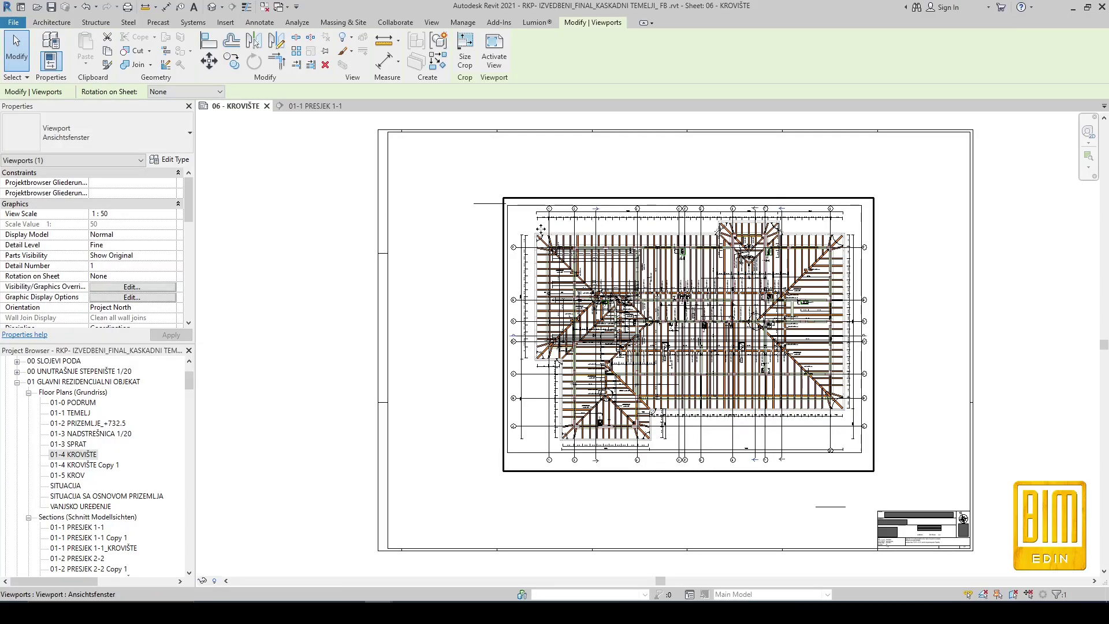
{"action": "scroll", "coordinate": [525, 205], "scroll_direction": "up", "scroll_amount": 6}
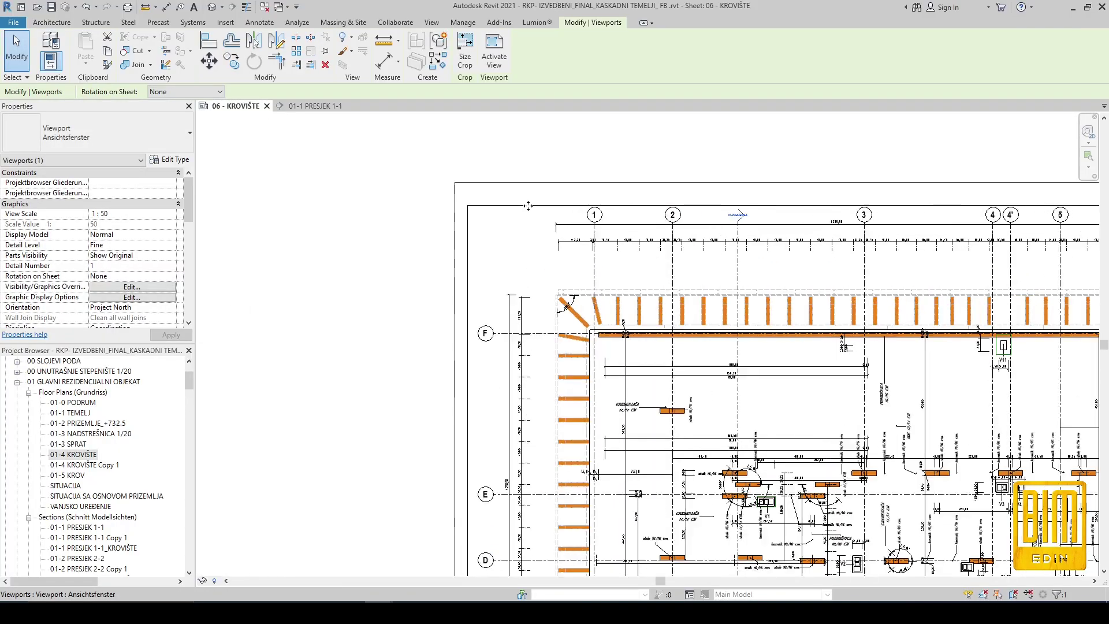
{"action": "scroll", "coordinate": [620, 169], "scroll_direction": "up", "scroll_amount": 2}
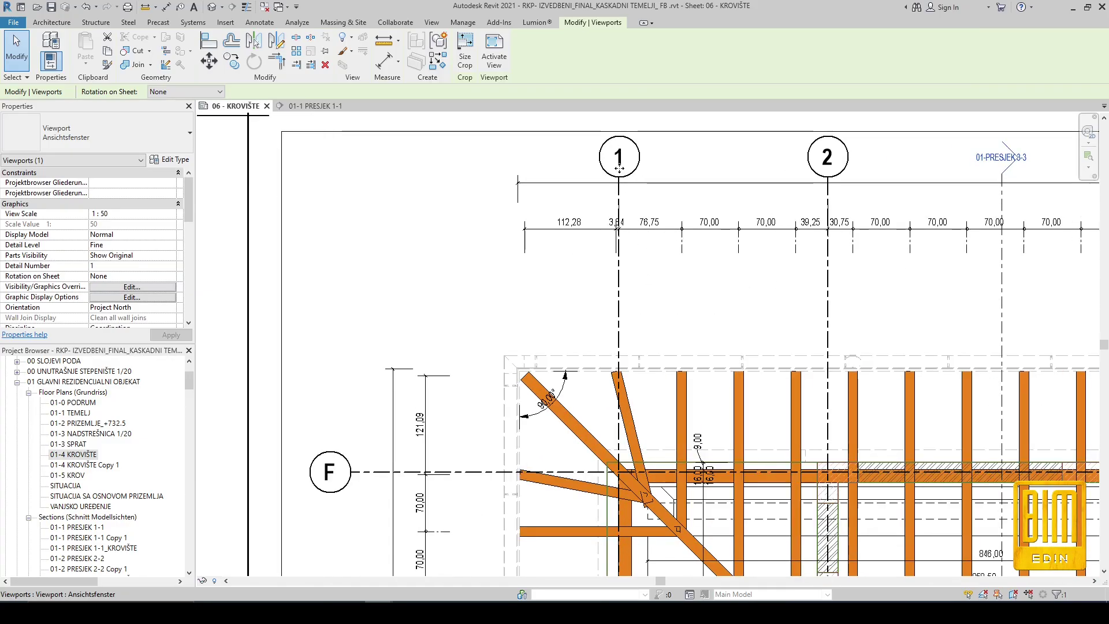
- Move the roof plan from grid 1 toward the sheet's top-left and deselect it
{"action": "left_click", "coordinate": [209, 61]}
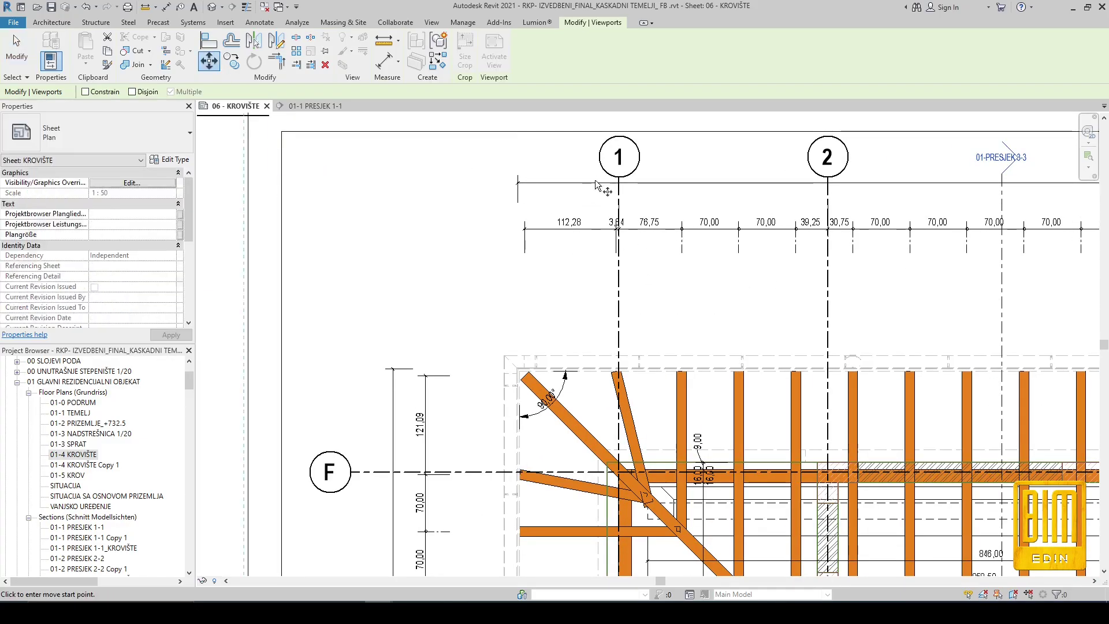
{"action": "left_click", "coordinate": [617, 203]}
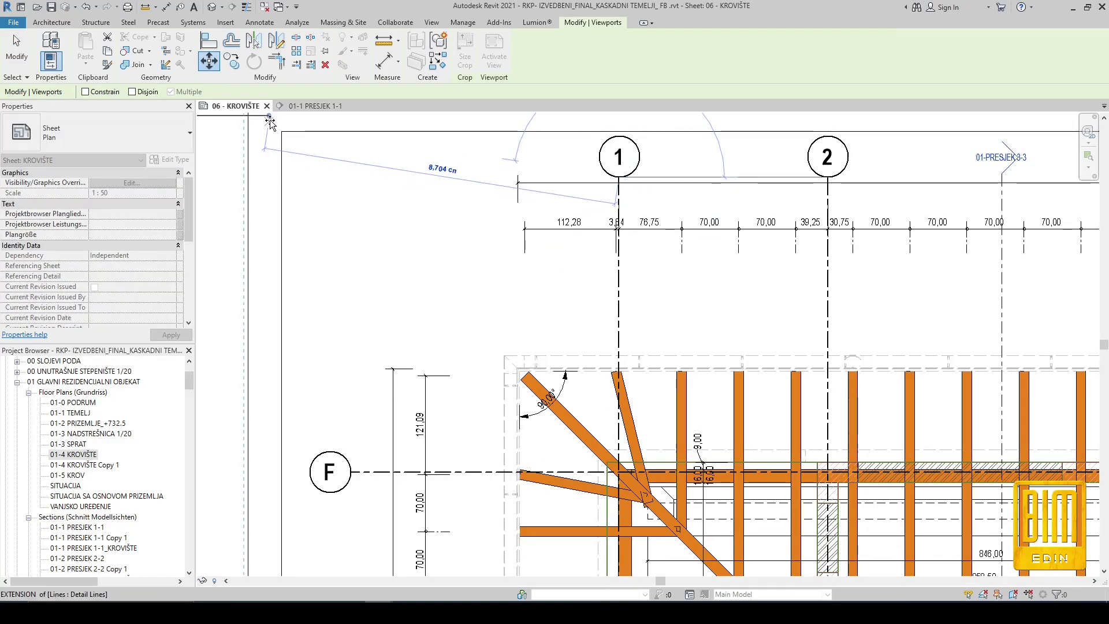
{"action": "left_click", "coordinate": [267, 142]}
{"action": "scroll", "coordinate": [549, 254], "scroll_direction": "down", "scroll_amount": 4}
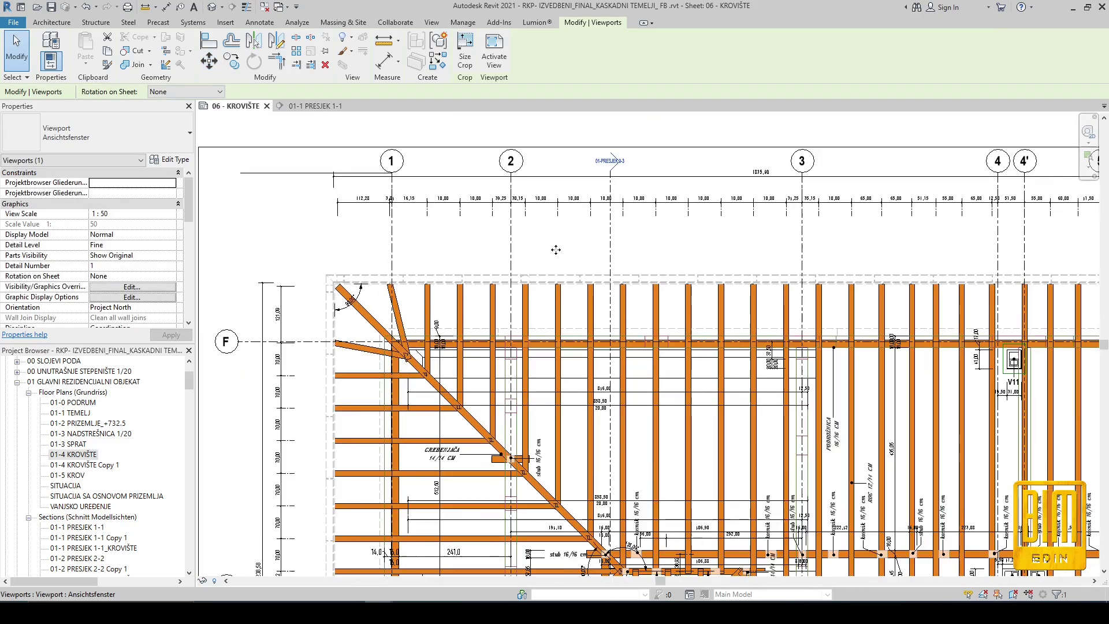
{"action": "scroll", "coordinate": [555, 249], "scroll_direction": "down", "scroll_amount": 2}
{"action": "left_click", "coordinate": [435, 221]}
{"action": "left_click", "coordinate": [434, 221]}
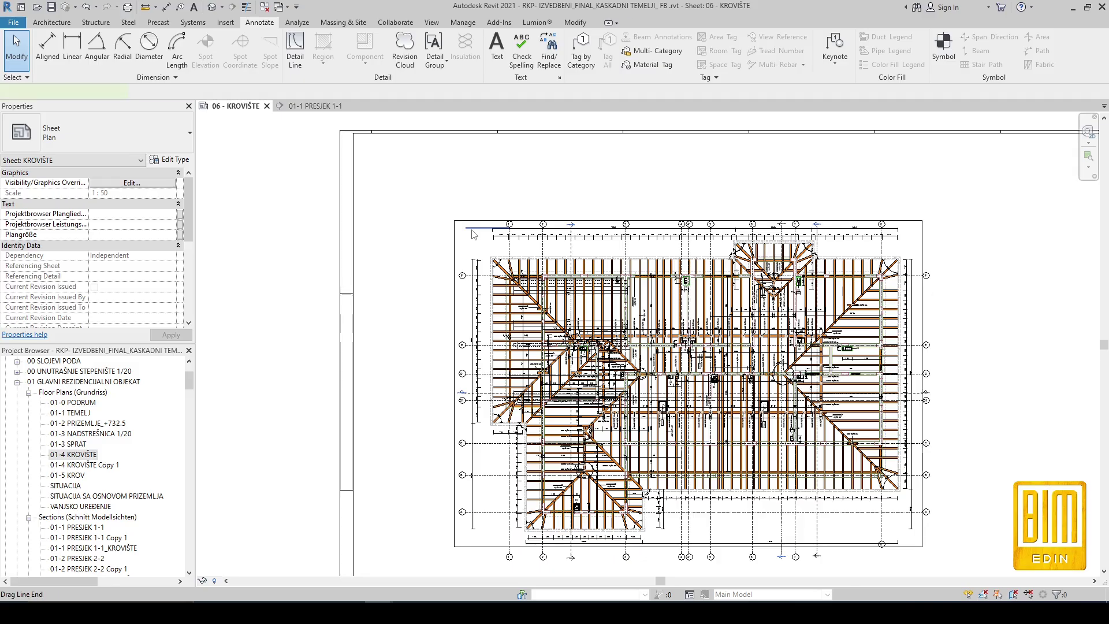
- Delete the stray detail line on the sheet
{"action": "right_click", "coordinate": [473, 233]}
{"action": "left_click", "coordinate": [502, 376]}
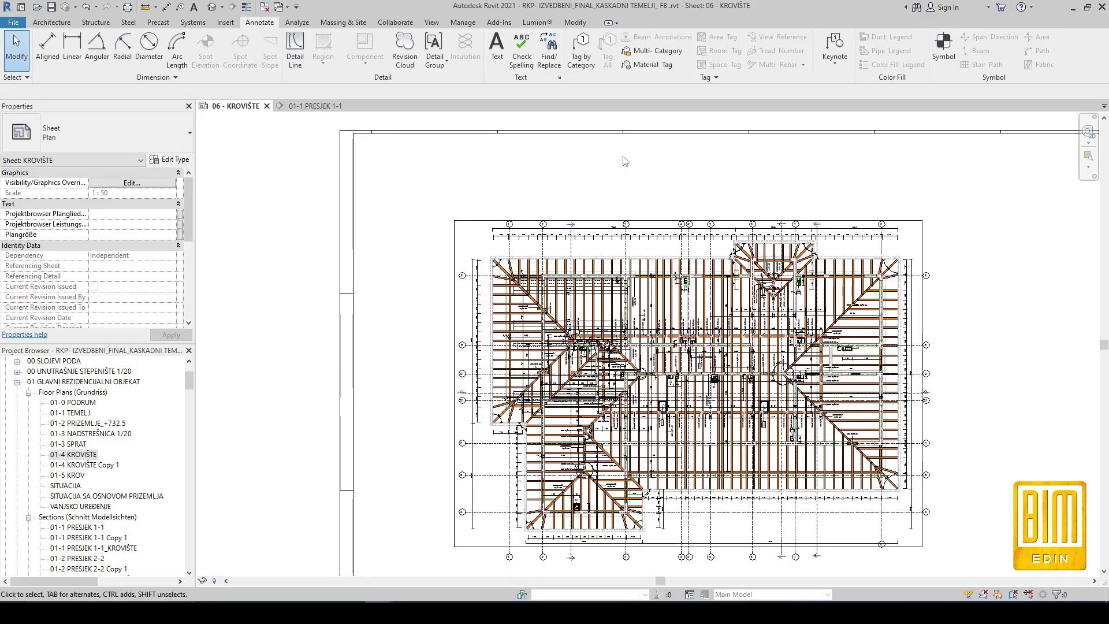
{"action": "scroll", "coordinate": [622, 161], "scroll_direction": "down", "scroll_amount": 2}
{"action": "scroll", "coordinate": [127, 474], "scroll_direction": "down", "scroll_amount": 3}
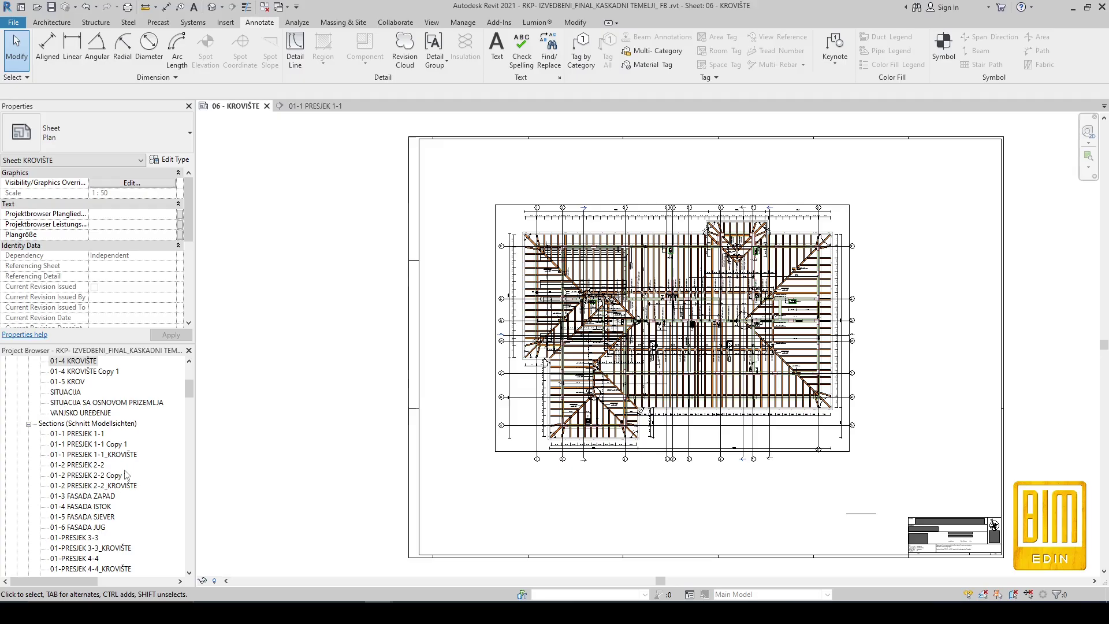
{"action": "scroll", "coordinate": [127, 475], "scroll_direction": "down", "scroll_amount": 4}
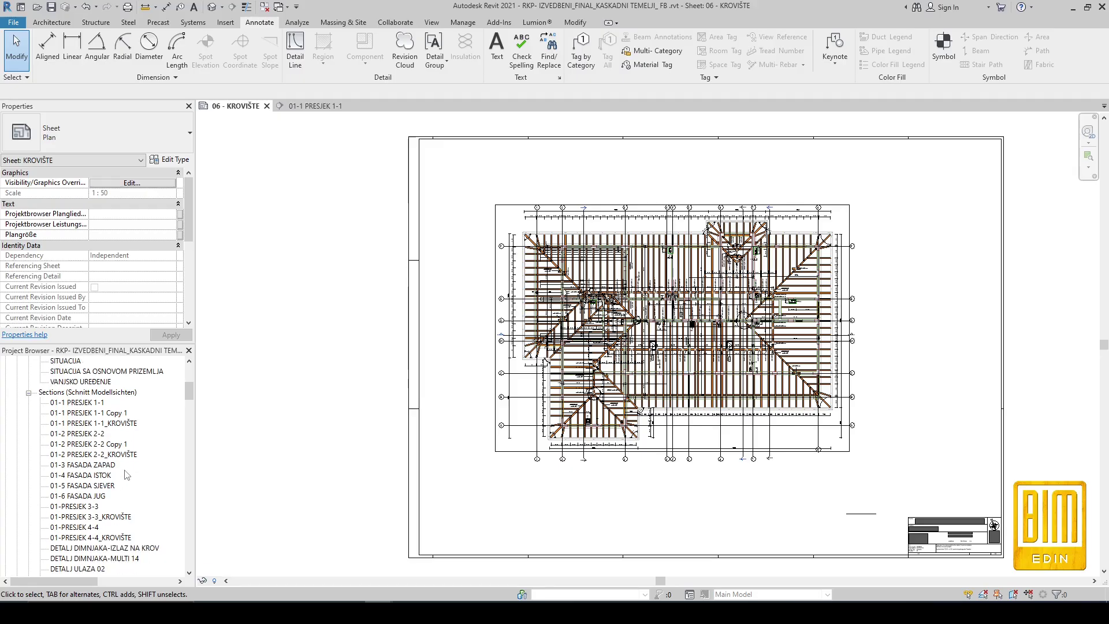
{"action": "scroll", "coordinate": [127, 474], "scroll_direction": "down", "scroll_amount": 5}
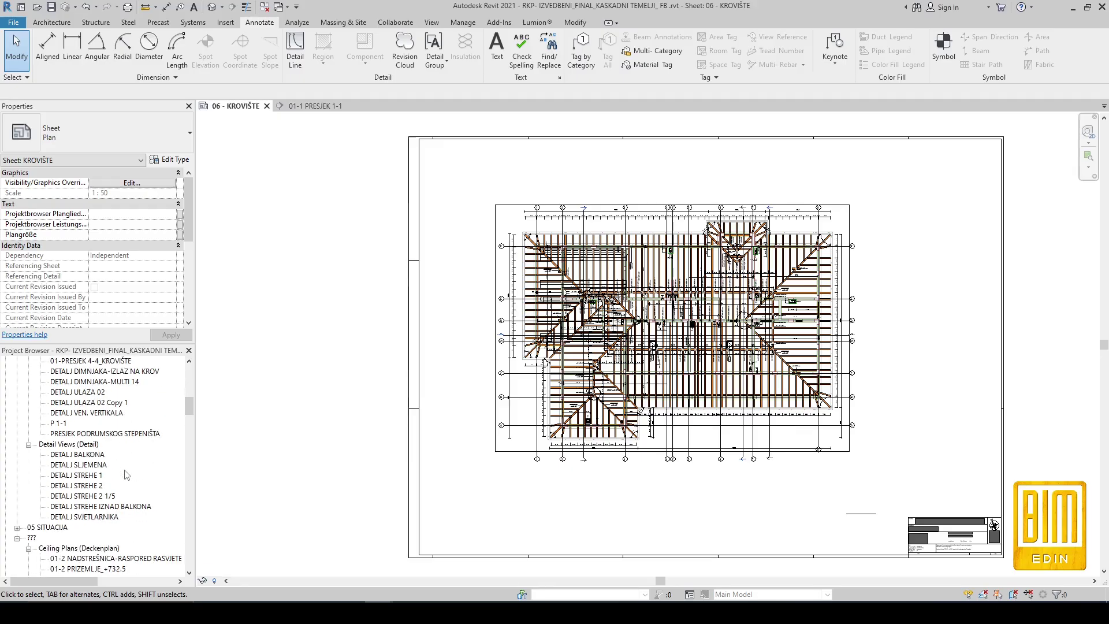
{"action": "scroll", "coordinate": [125, 475], "scroll_direction": "down", "scroll_amount": 3}
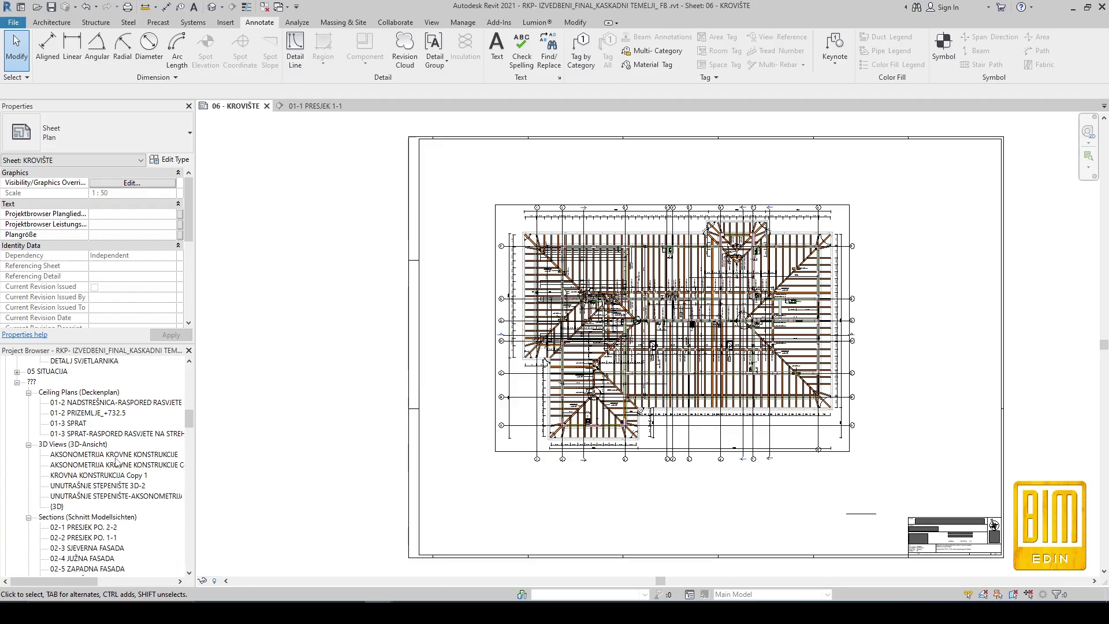
- Place the AKSONOMETRIJA KROVNE KONSTRUKCIJE 3D view below the roof plan and delete another stray line
{"action": "left_click", "coordinate": [115, 454]}
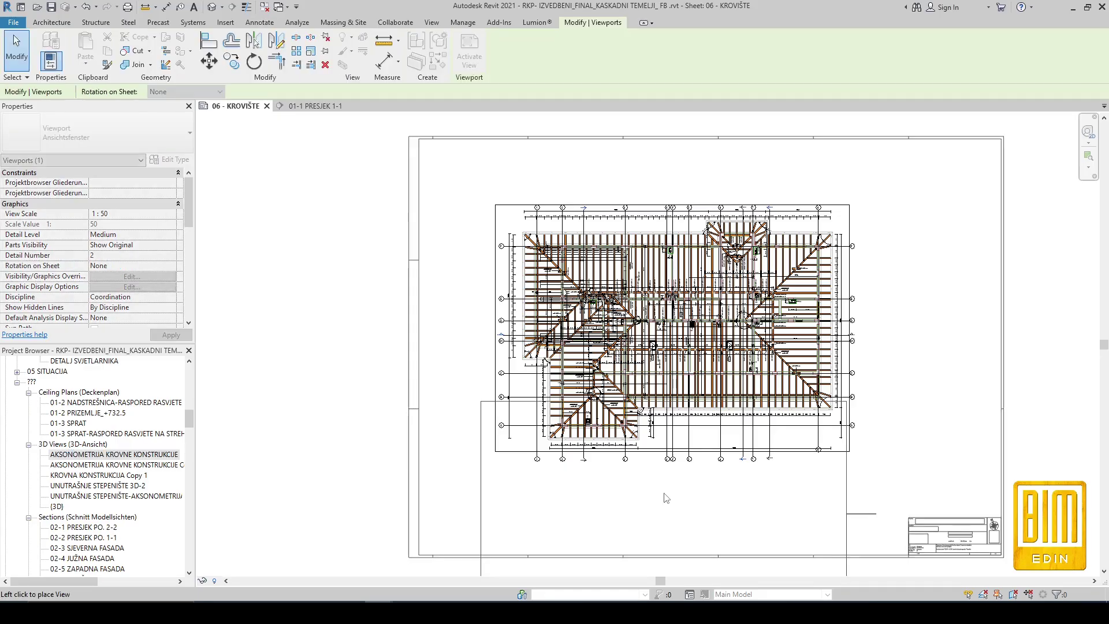
{"action": "left_click", "coordinate": [679, 469]}
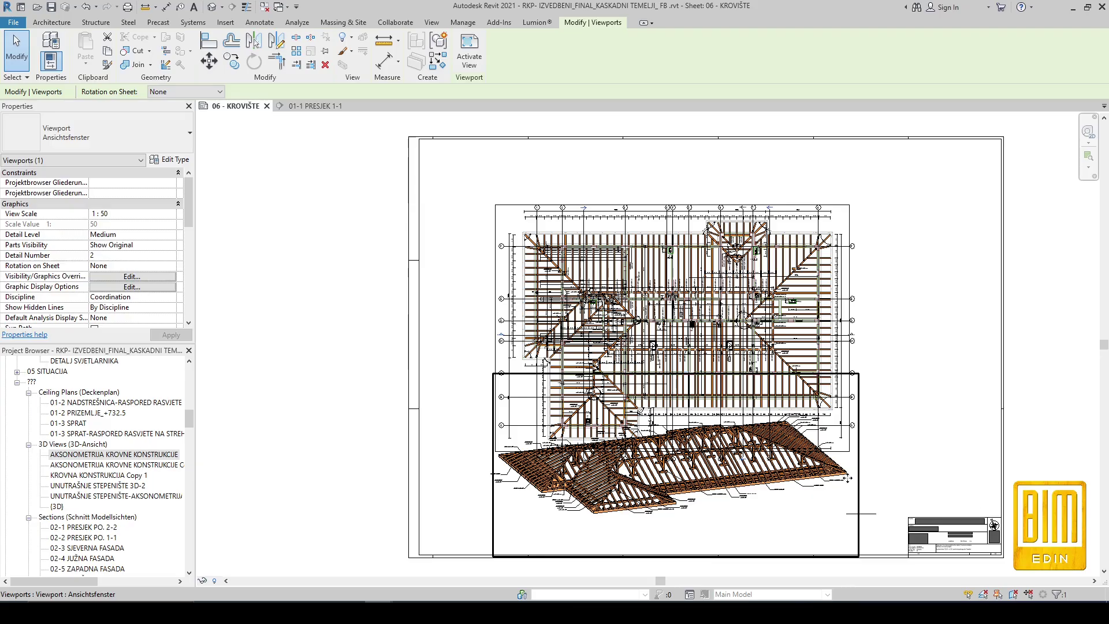
{"action": "left_click_drag", "start_coordinate": [848, 474], "coordinate": [846, 512]}
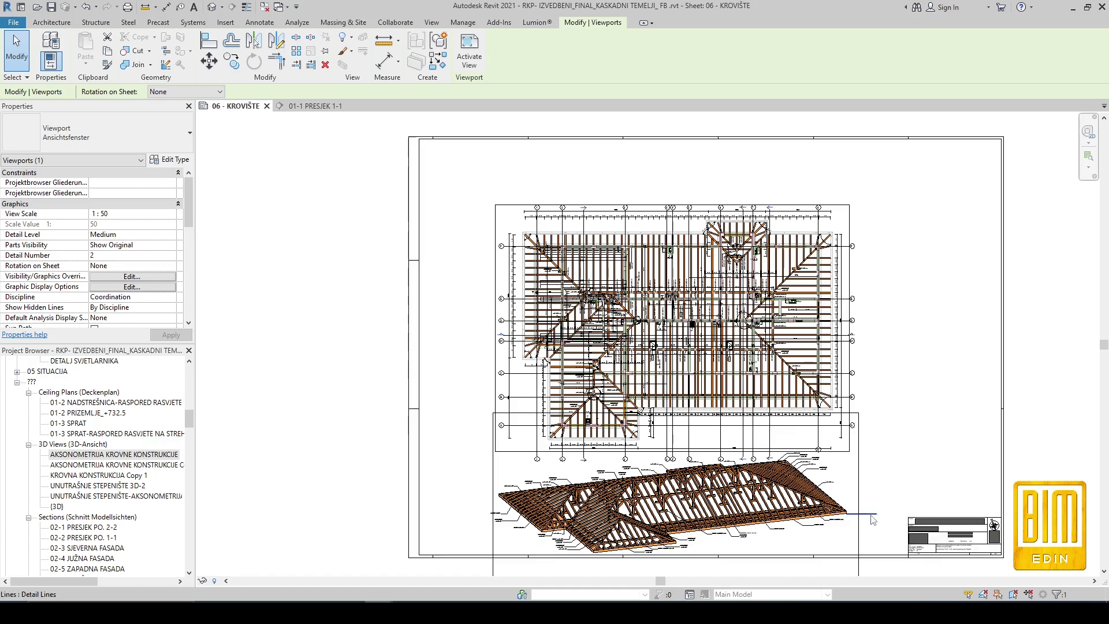
{"action": "right_click", "coordinate": [872, 518]}
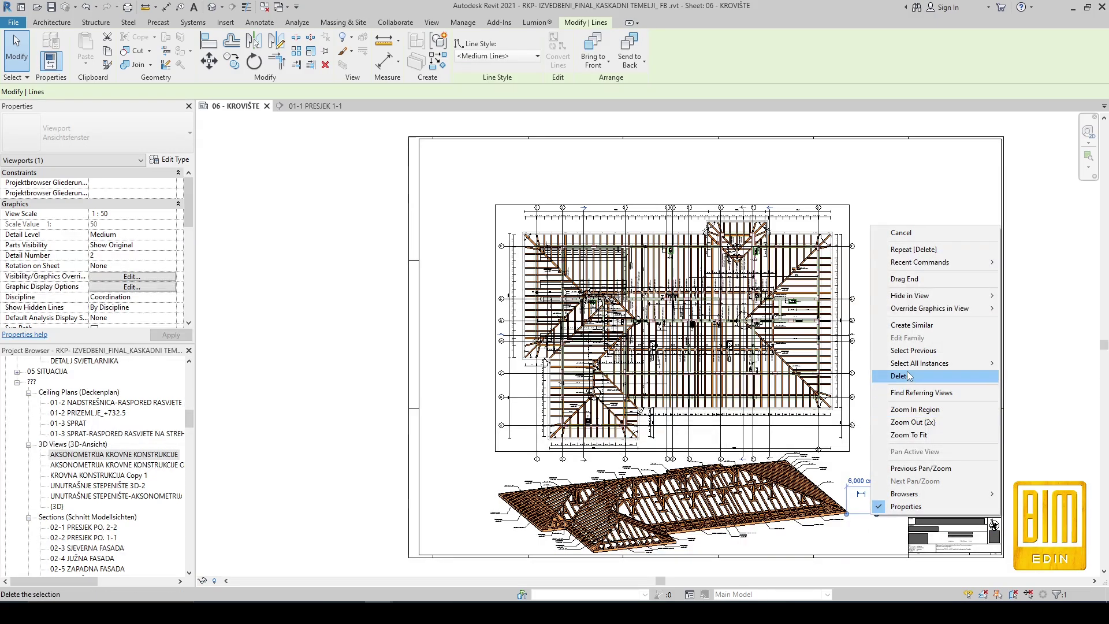
{"action": "left_click", "coordinate": [918, 376]}
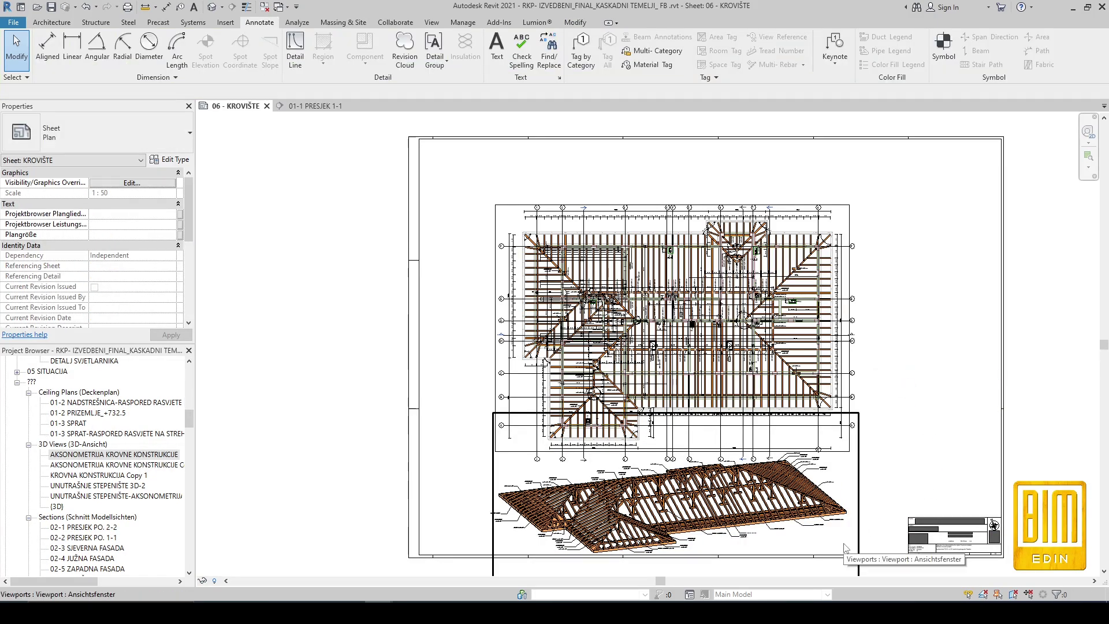
{"action": "scroll", "coordinate": [846, 515], "scroll_direction": "up", "scroll_amount": 5}
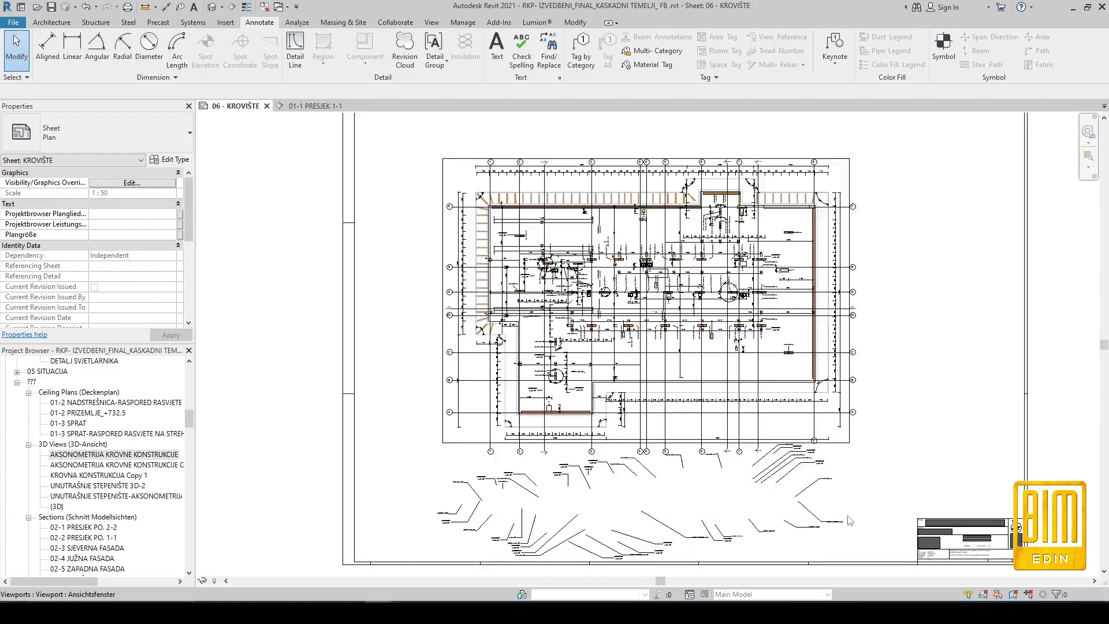
{"action": "left_click", "coordinate": [845, 516]}
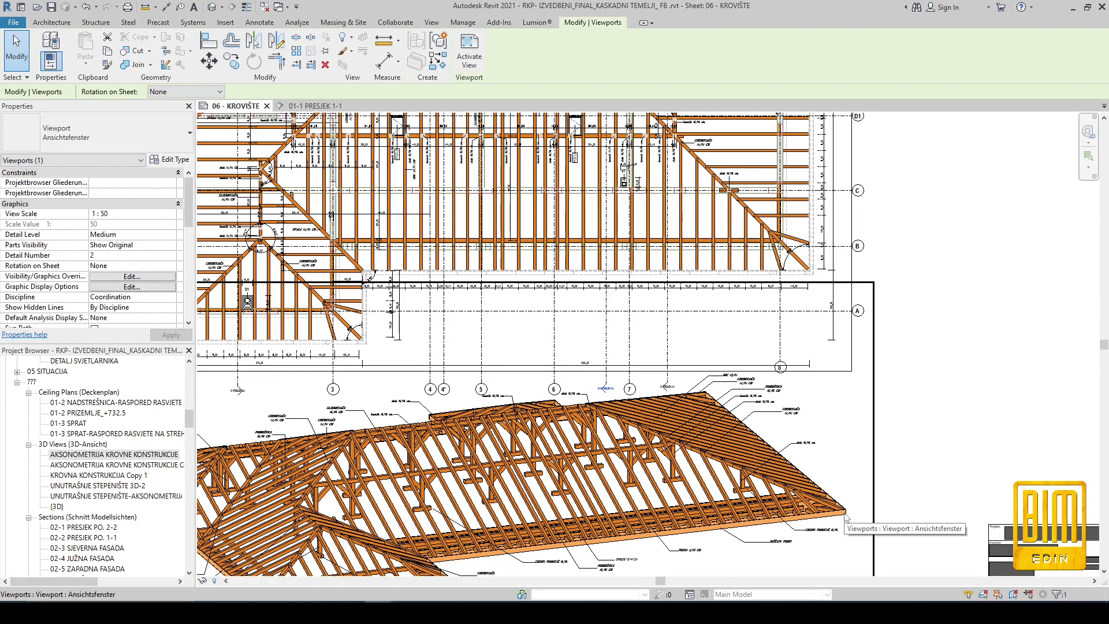
{"action": "scroll", "coordinate": [845, 514], "scroll_direction": "up", "scroll_amount": 5}
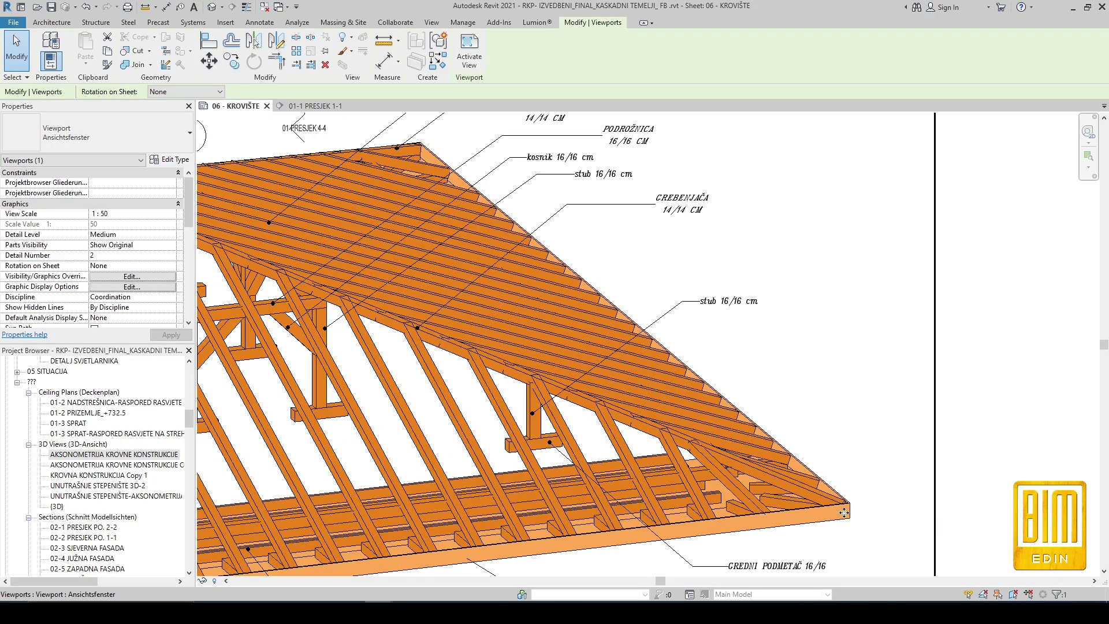
{"action": "scroll", "coordinate": [844, 512], "scroll_direction": "up", "scroll_amount": 3}
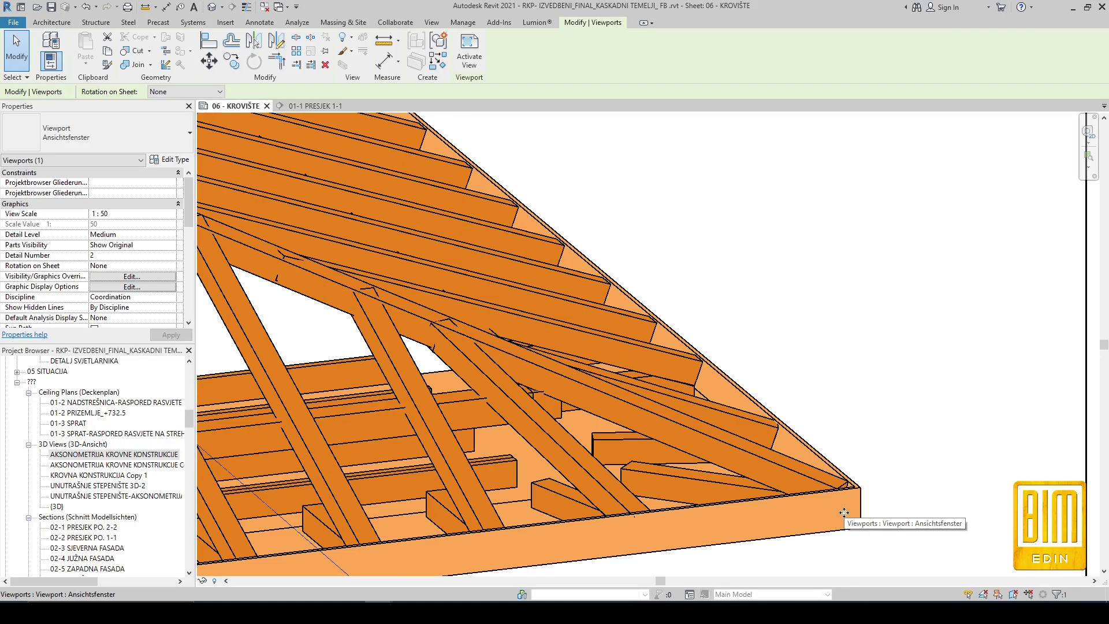
{"action": "scroll", "coordinate": [850, 445], "scroll_direction": "down", "scroll_amount": 2}
{"action": "scroll", "coordinate": [850, 445], "scroll_direction": "down", "scroll_amount": 5}
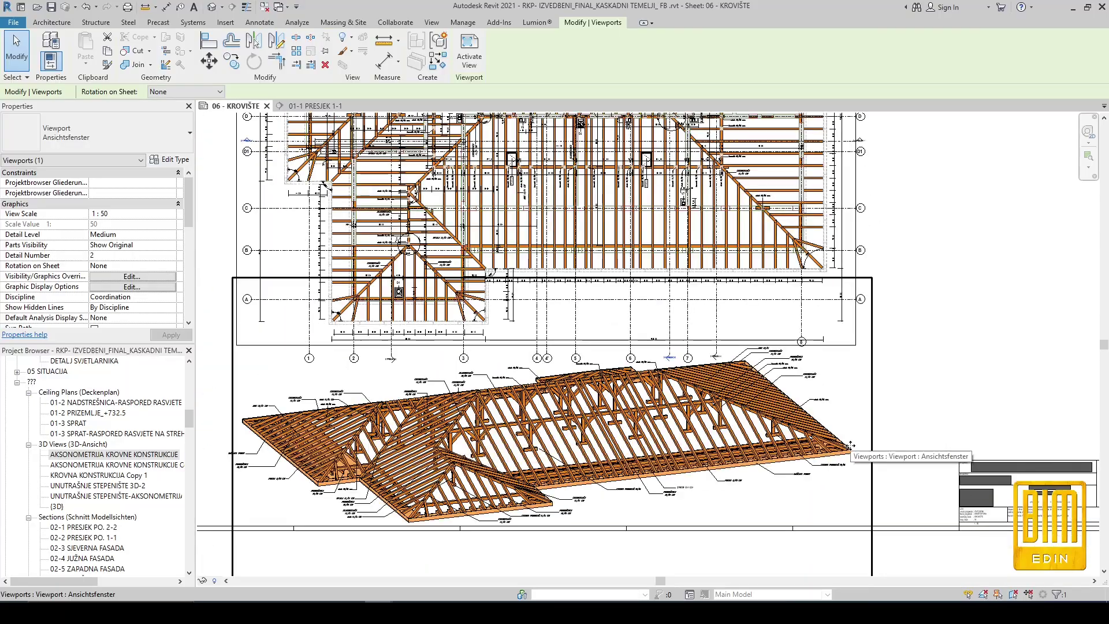
{"action": "scroll", "coordinate": [850, 445], "scroll_direction": "down", "scroll_amount": 2}
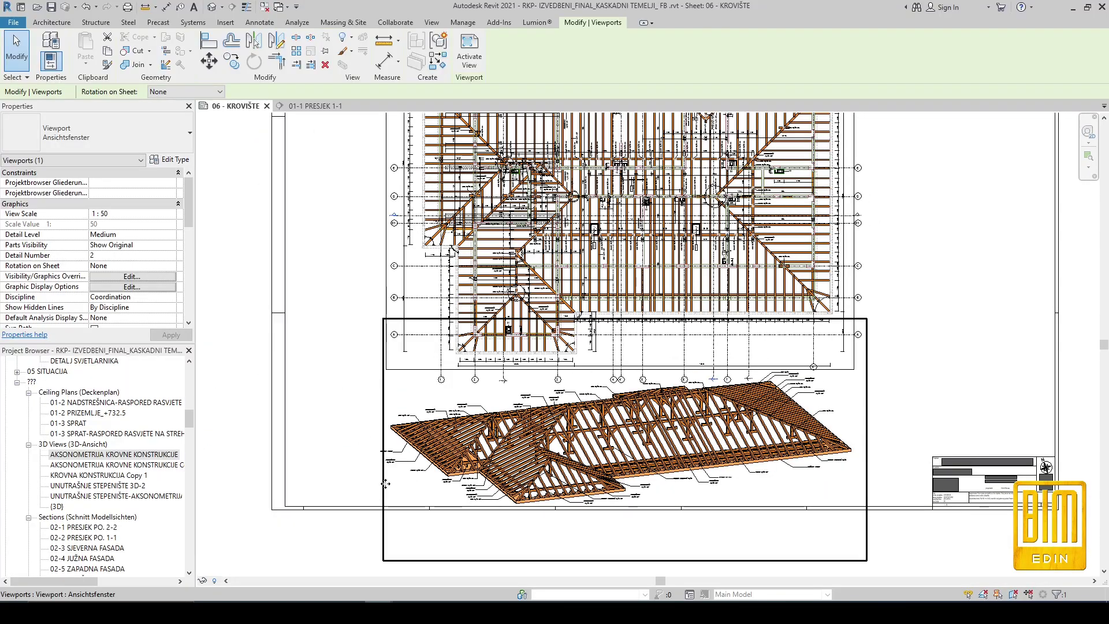
{"action": "left_click", "coordinate": [347, 526]}
{"action": "scroll", "coordinate": [101, 474], "scroll_direction": "down", "scroll_amount": 10}
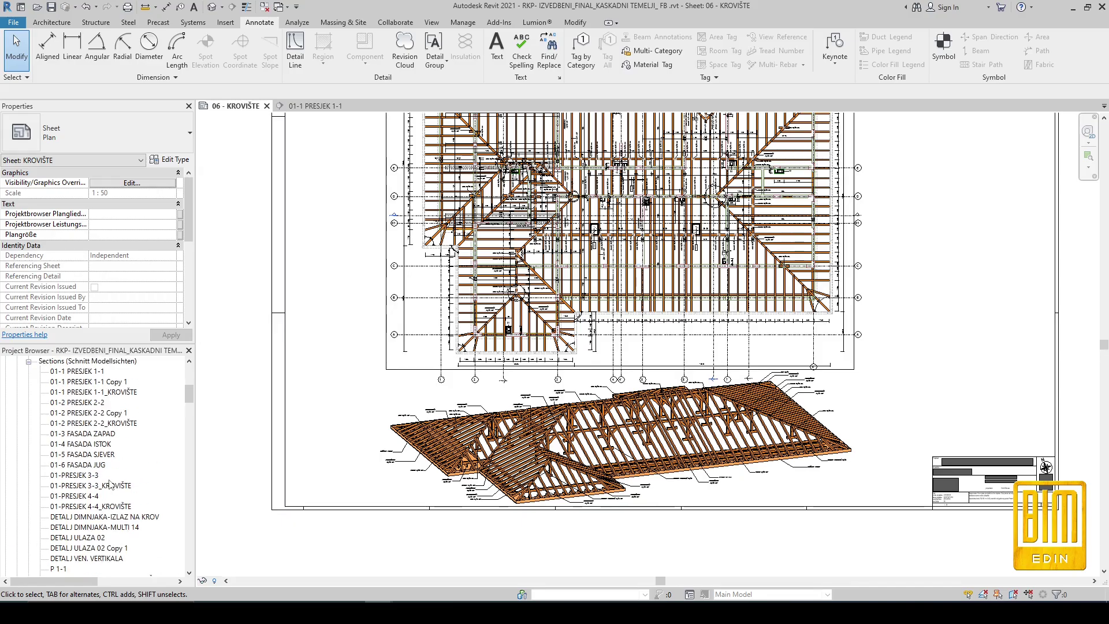
{"action": "scroll", "coordinate": [110, 483], "scroll_direction": "up", "scroll_amount": 1}
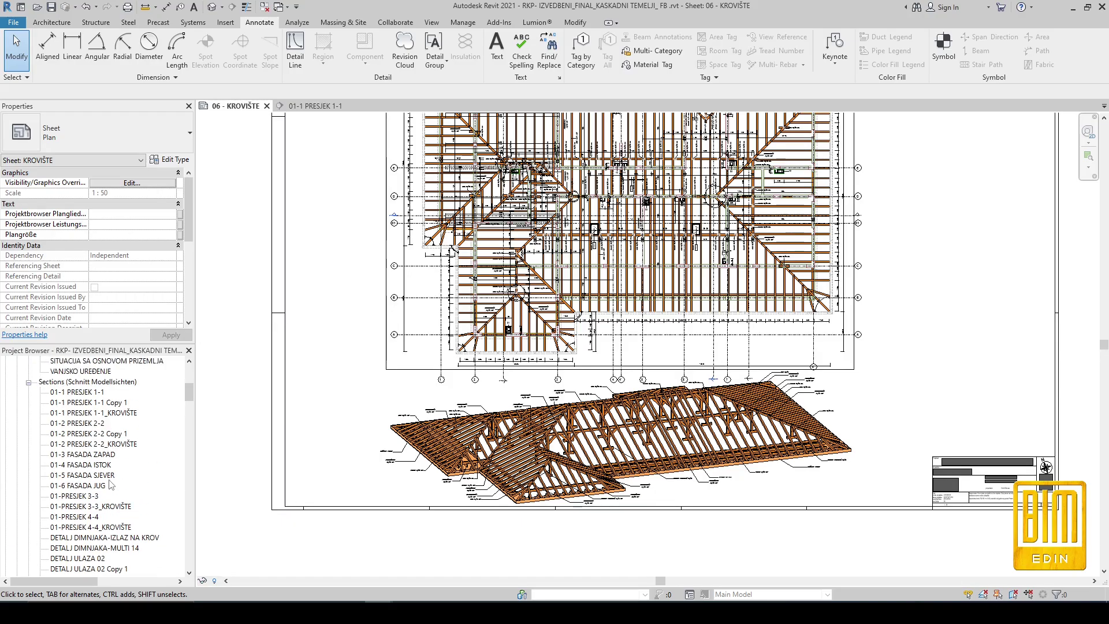
- Place section 01-1 PRESJEK 1-1_KROVIŠTE at the top of the sheet and deselect it
{"action": "left_click", "coordinate": [84, 413]}
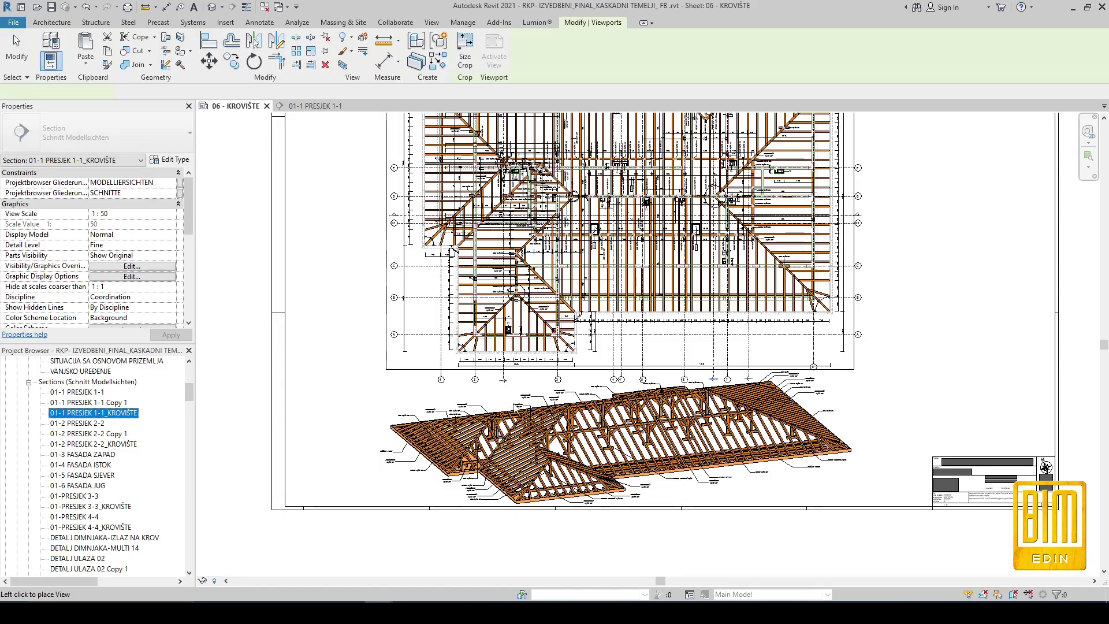
{"action": "scroll", "coordinate": [535, 465], "scroll_direction": "down", "scroll_amount": 2}
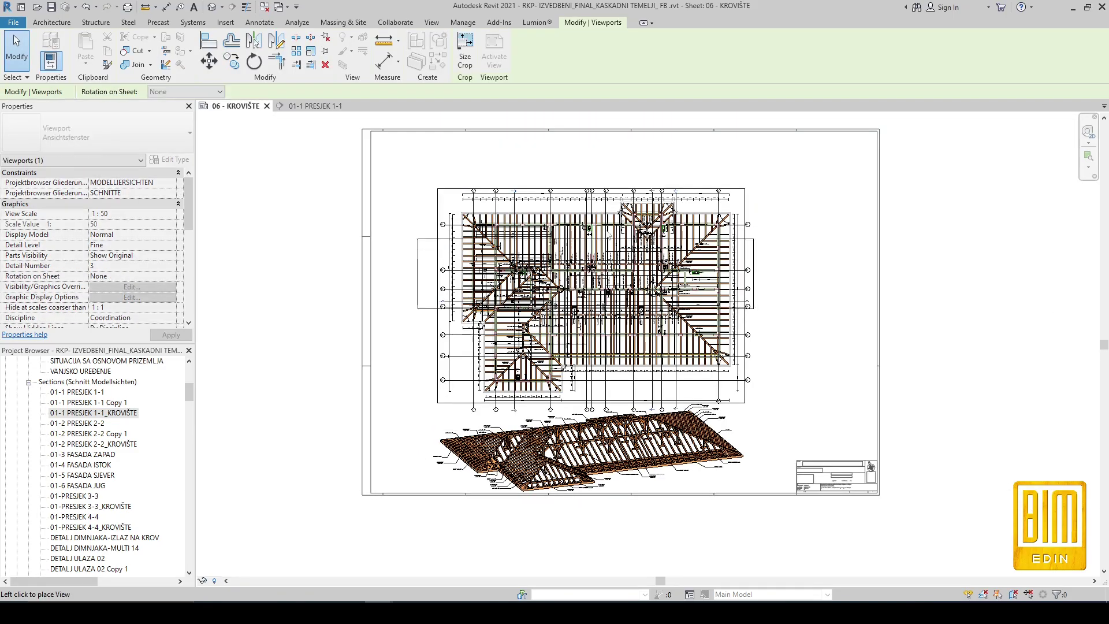
{"action": "left_click", "coordinate": [601, 164]}
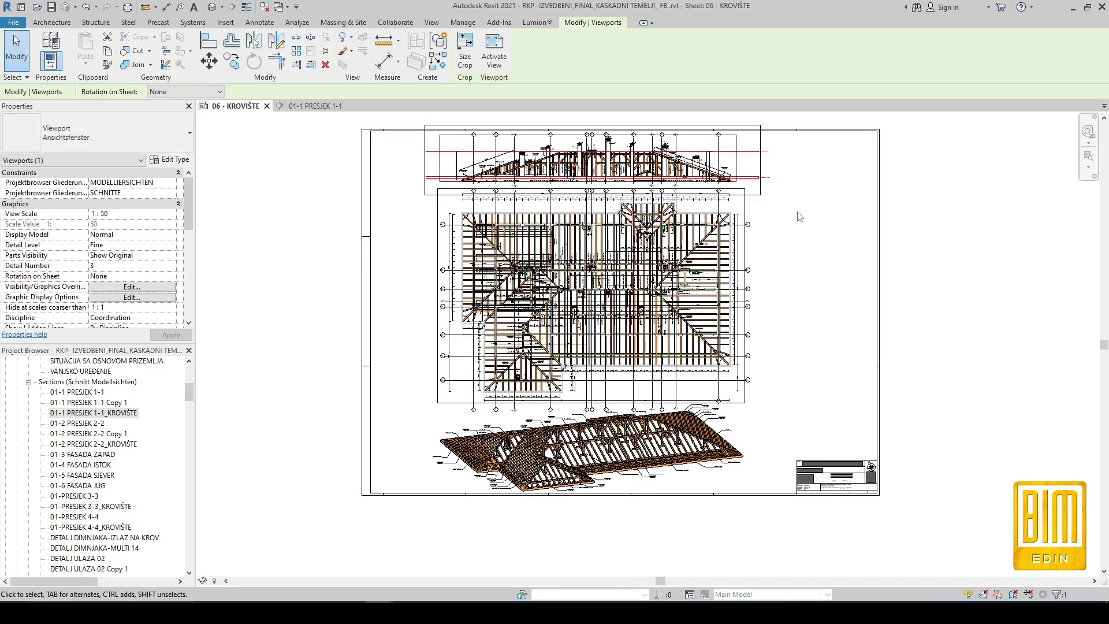
{"action": "left_click", "coordinate": [830, 248]}
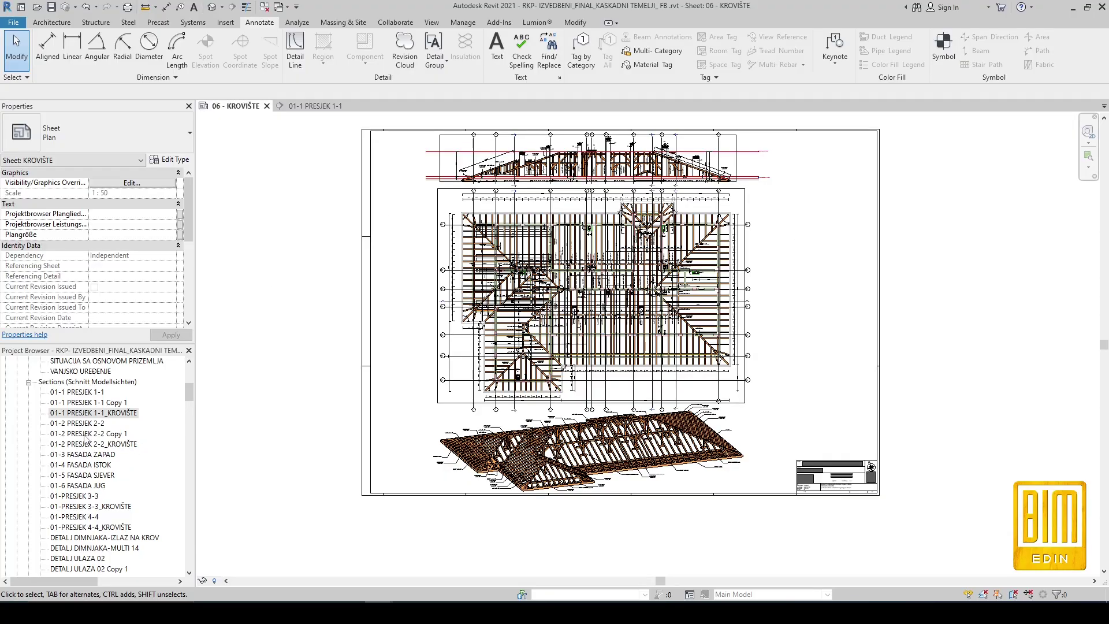
- Bring section 01-2 PRESJEK 2-2_KROVIŠTE onto the sheet and drop it right of the plan
{"action": "left_click", "coordinate": [137, 444]}
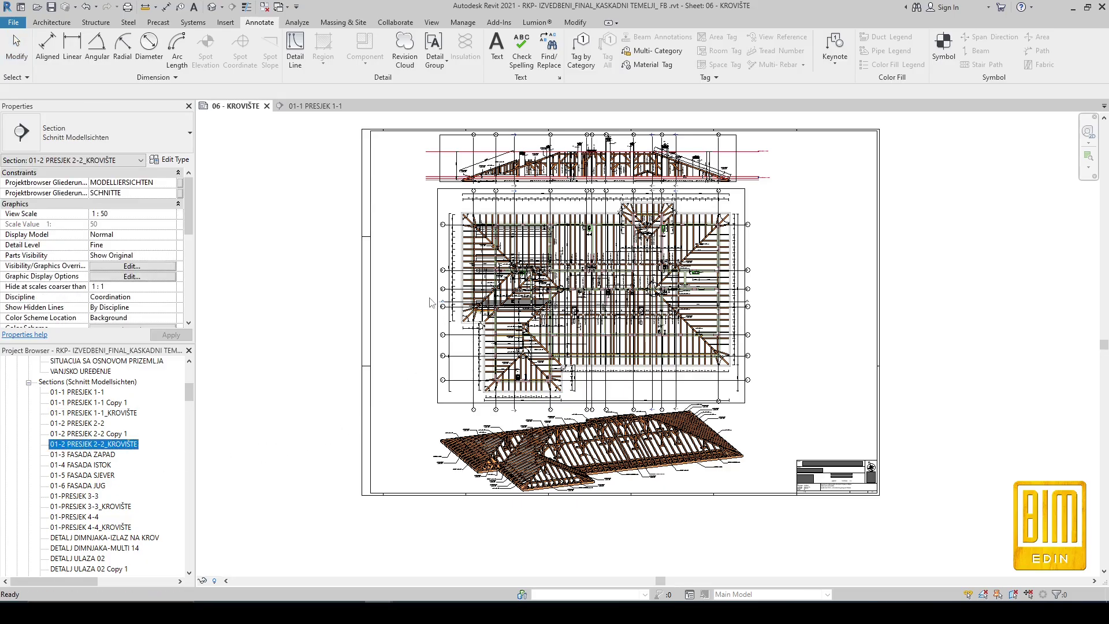
{"action": "left_click_drag", "start_coordinate": [428, 301], "coordinate": [428, 302]}
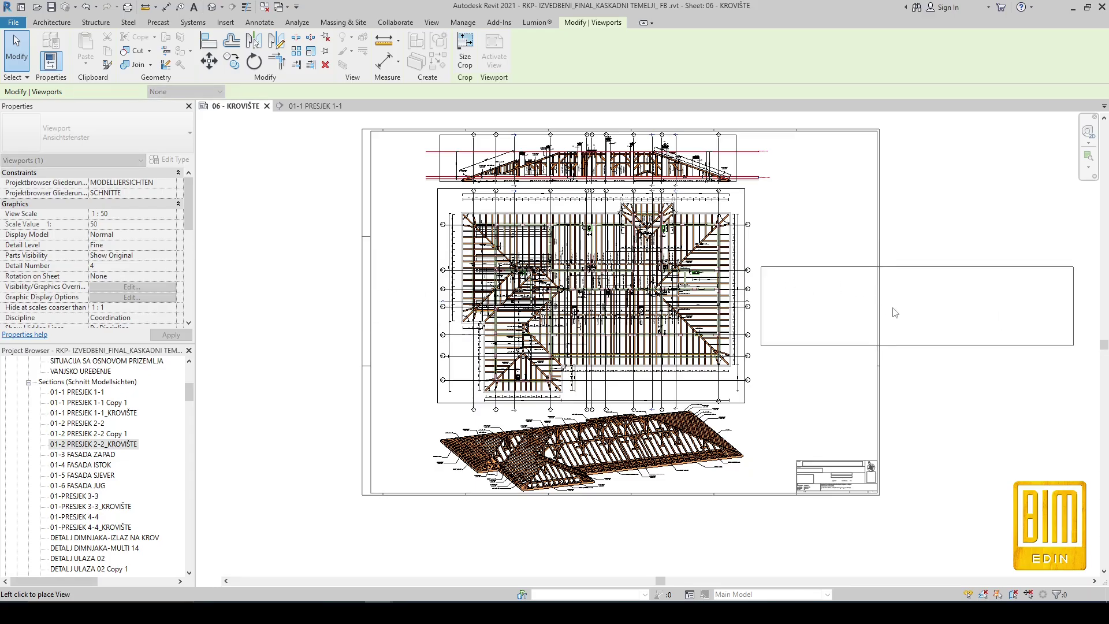
{"action": "left_click", "coordinate": [893, 312]}
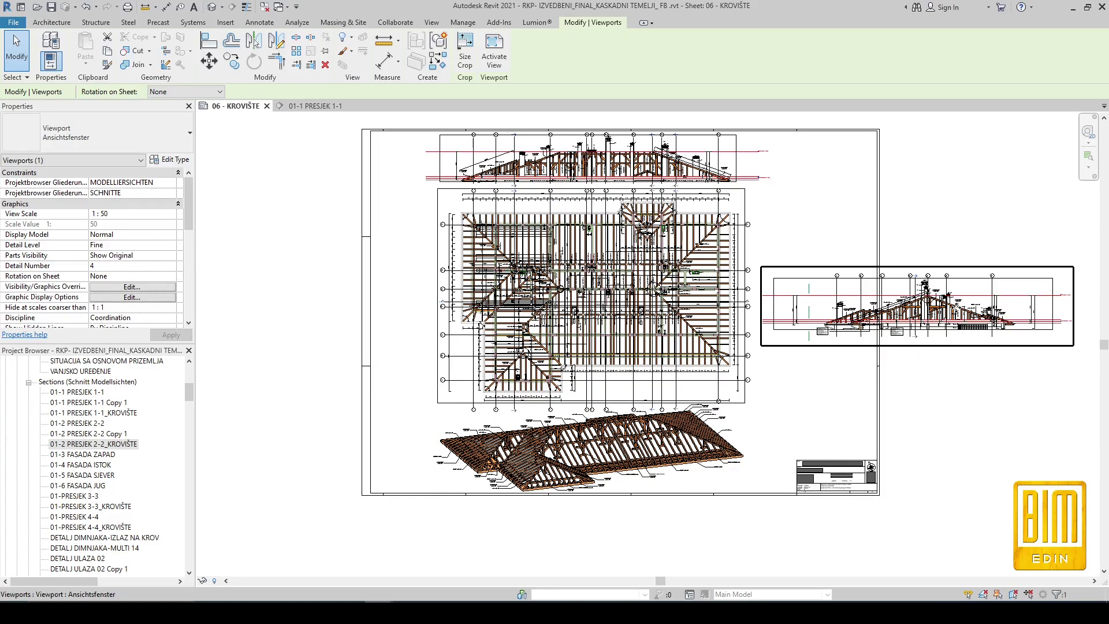
{"action": "scroll", "coordinate": [975, 312], "scroll_direction": "up", "scroll_amount": 3}
{"action": "scroll", "coordinate": [979, 311], "scroll_direction": "down", "scroll_amount": 2}
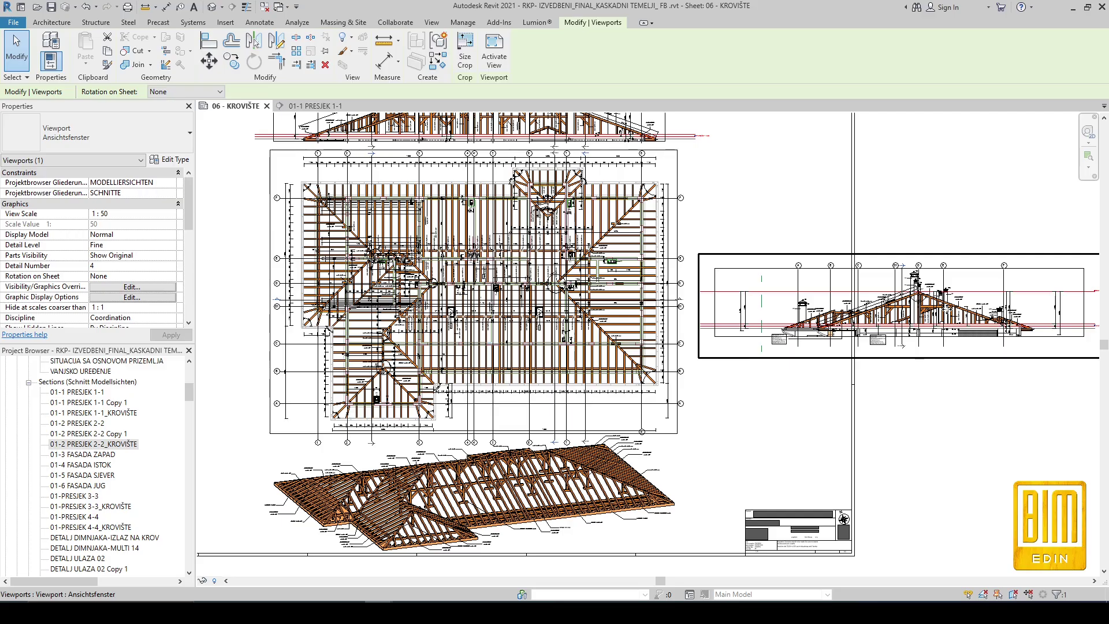
{"action": "scroll", "coordinate": [915, 319], "scroll_direction": "up", "scroll_amount": 3}
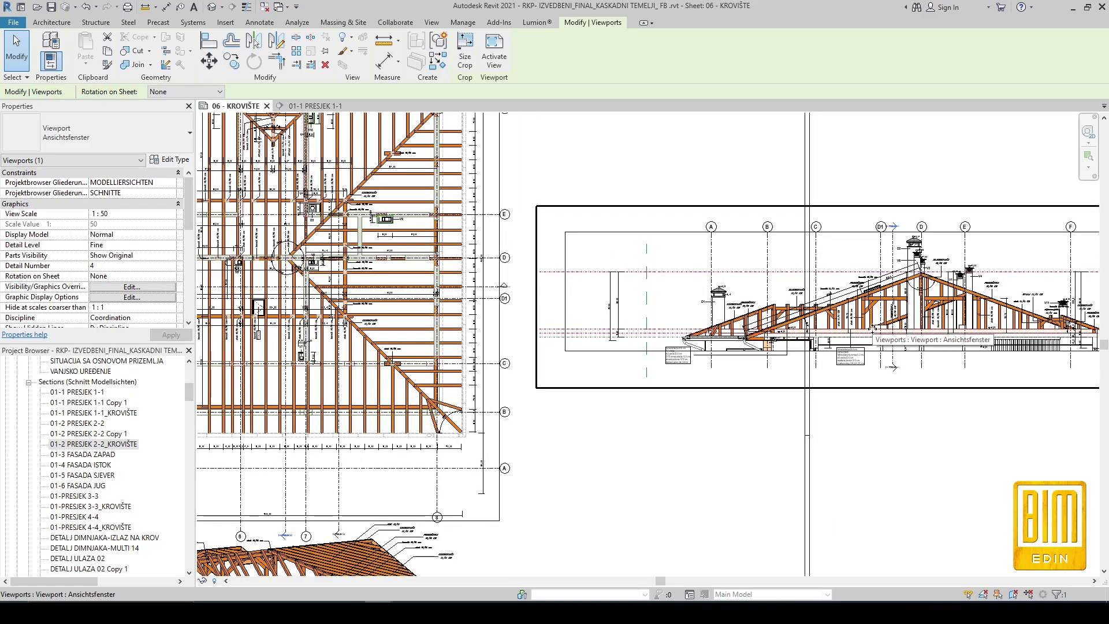
{"action": "scroll", "coordinate": [131, 251], "scroll_direction": "down", "scroll_amount": 3}
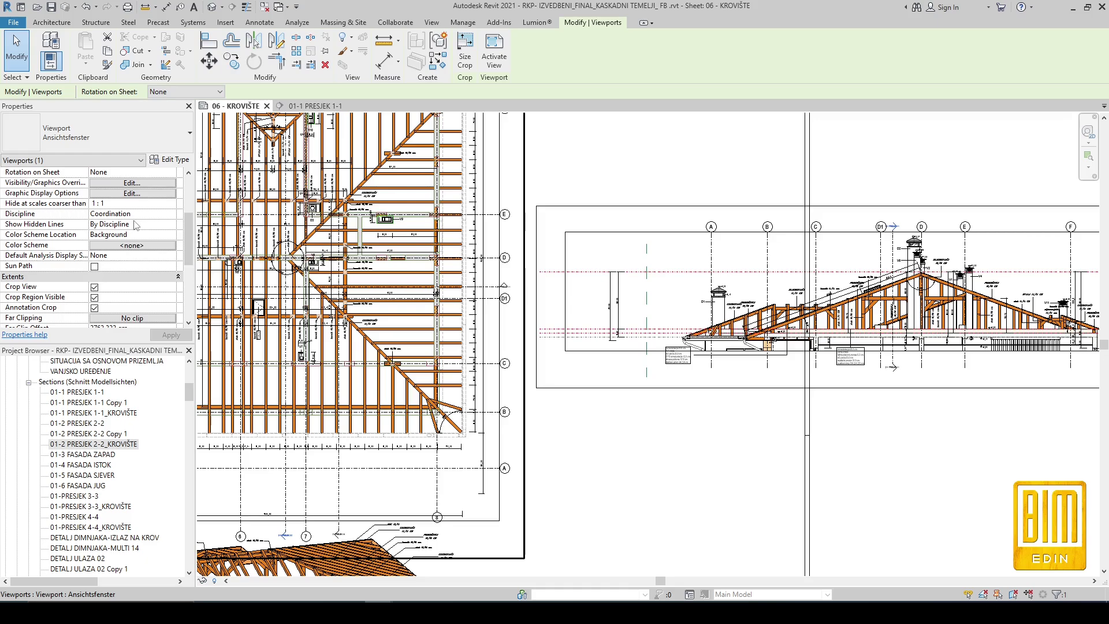
- Set the section's Rotation on Sheet to 90° Counterclockwise and drag it beside the roof plan
{"action": "scroll", "coordinate": [138, 273], "scroll_direction": "down", "scroll_amount": 2}
{"action": "scroll", "coordinate": [139, 272], "scroll_direction": "up", "scroll_amount": 3}
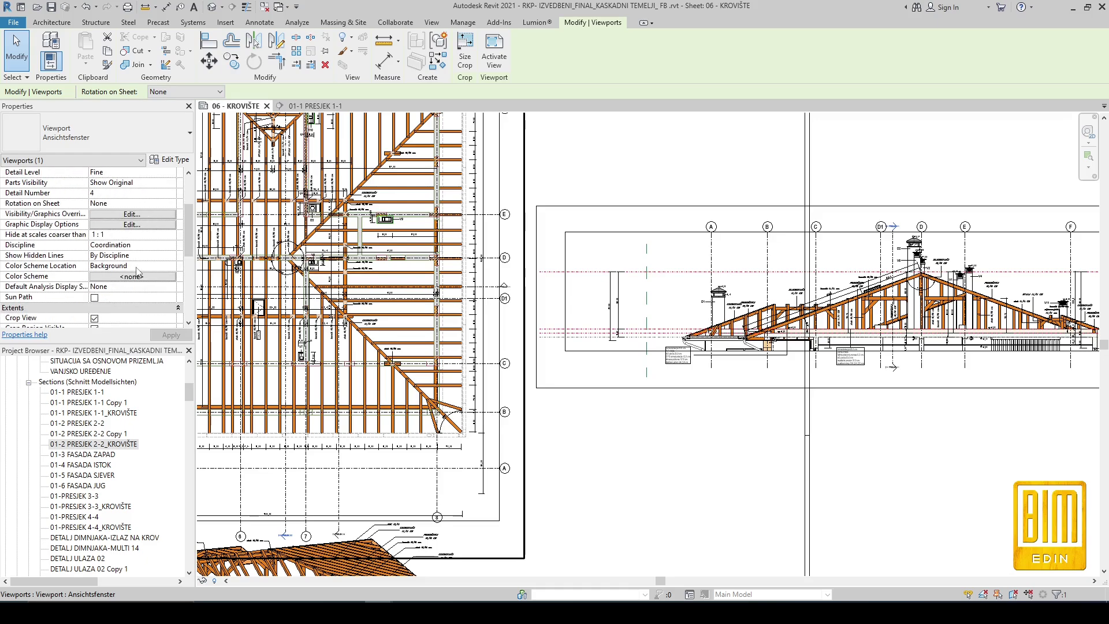
{"action": "scroll", "coordinate": [101, 272], "scroll_direction": "up", "scroll_amount": 2}
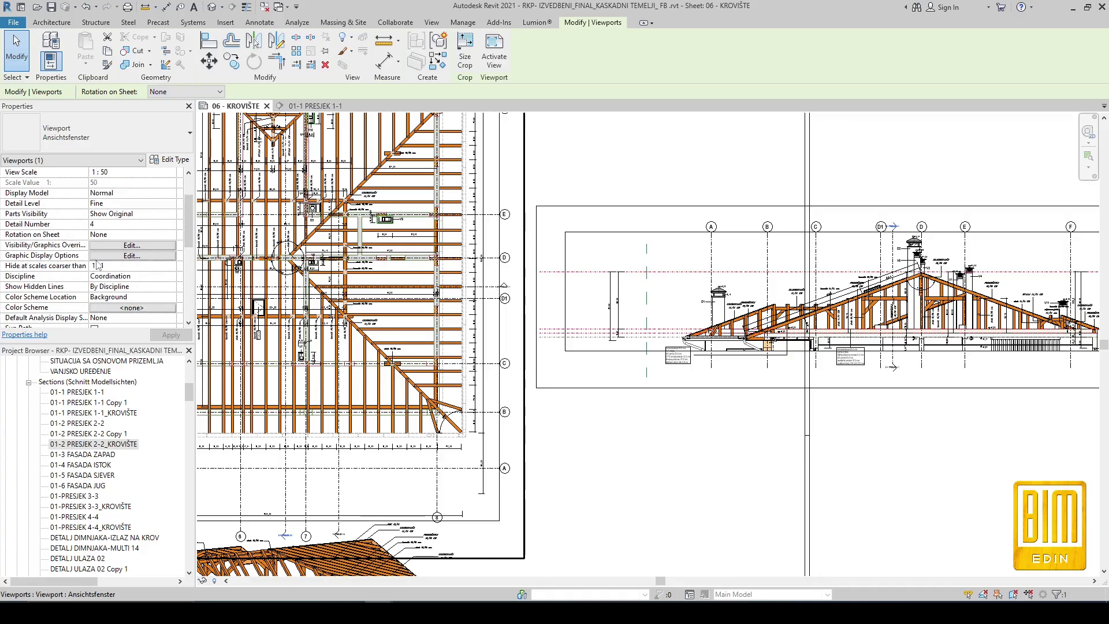
{"action": "left_click", "coordinate": [173, 255]}
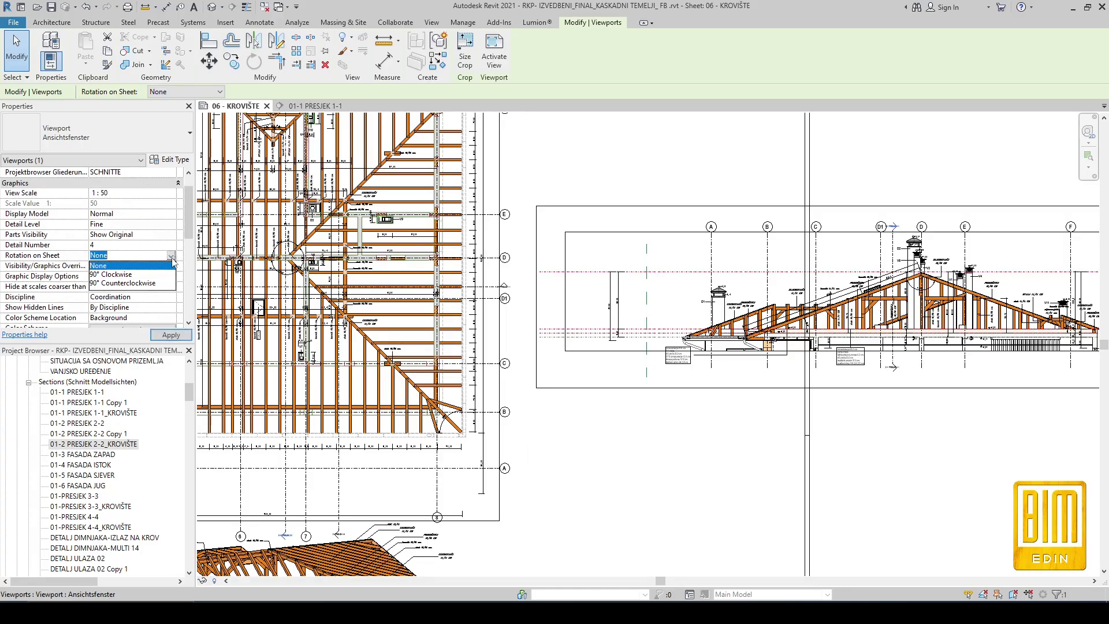
{"action": "left_click", "coordinate": [125, 276]}
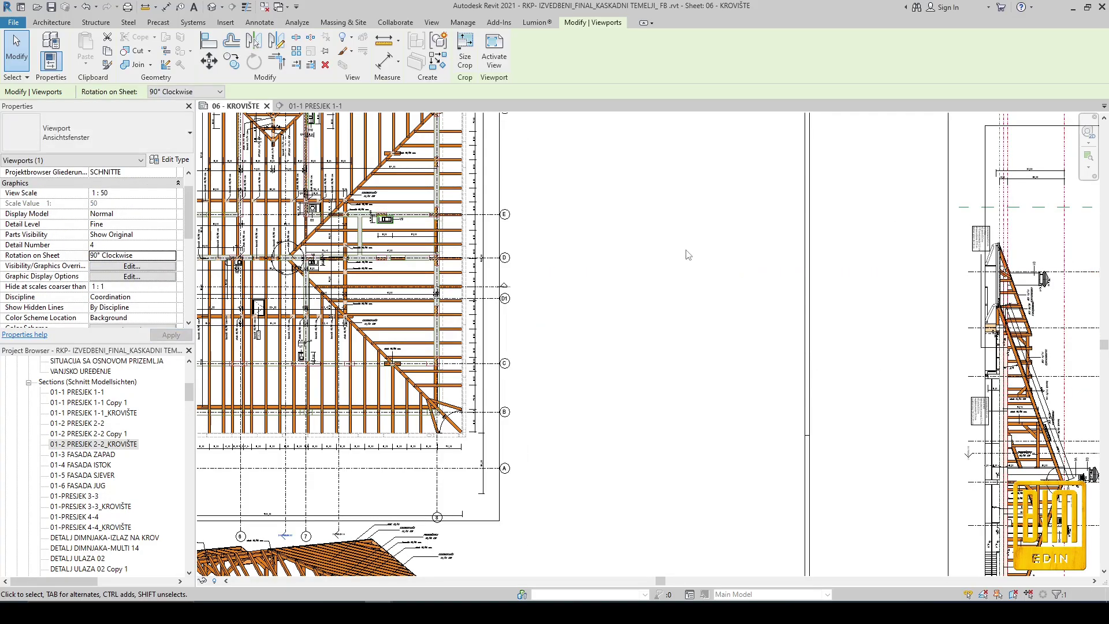
{"action": "scroll", "coordinate": [691, 236], "scroll_direction": "down", "scroll_amount": 3}
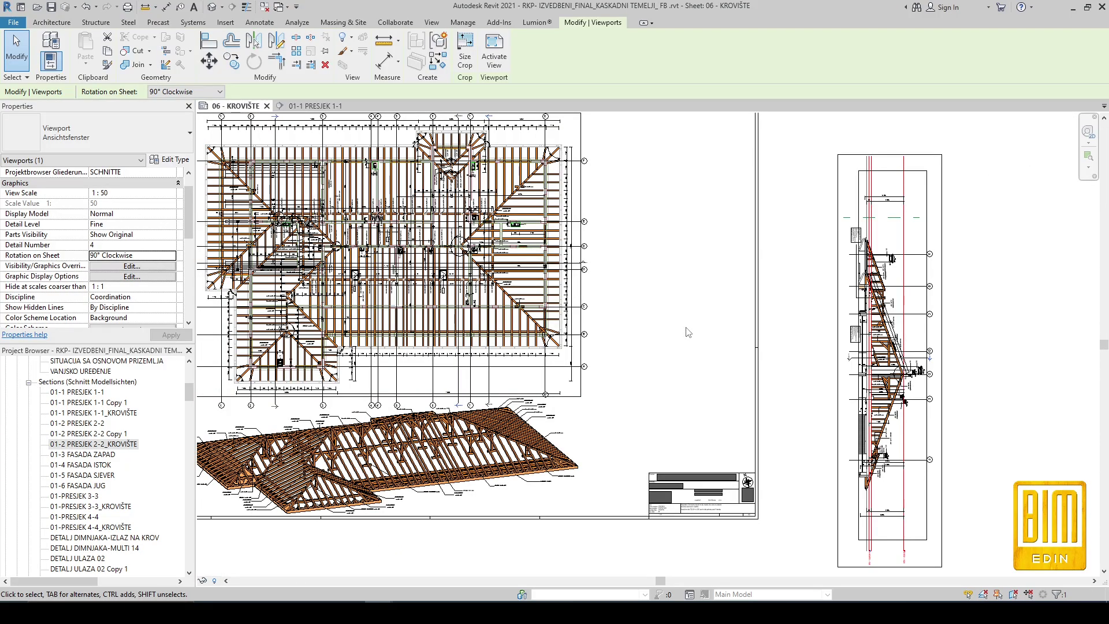
{"action": "left_click", "coordinate": [173, 255]}
{"action": "left_click", "coordinate": [126, 286]}
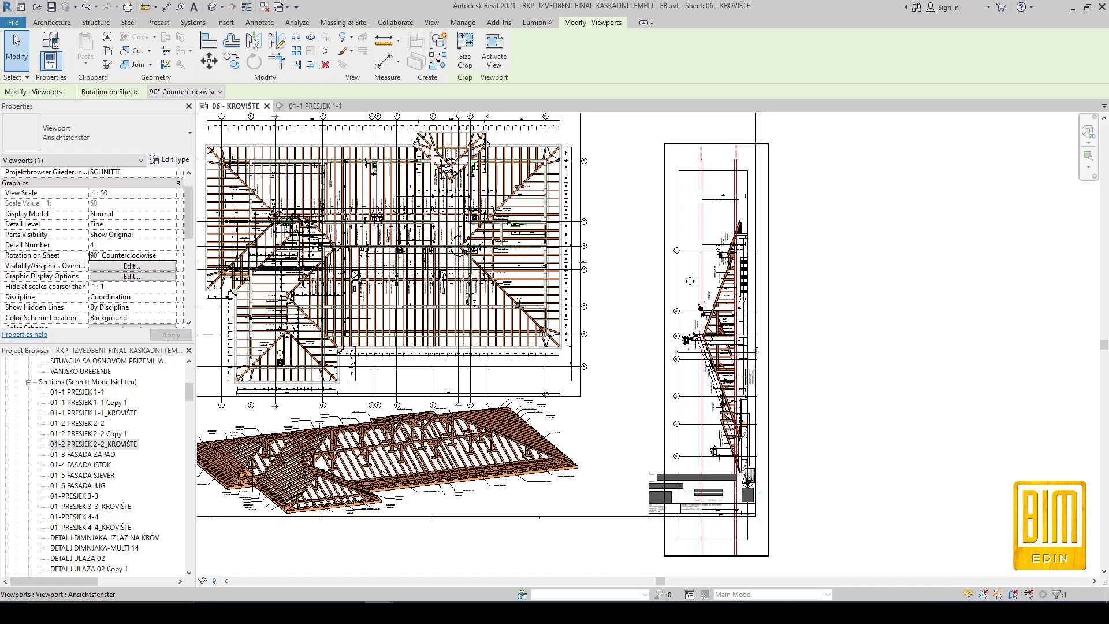
{"action": "left_click_drag", "start_coordinate": [724, 344], "coordinate": [618, 315]}
{"action": "scroll", "coordinate": [682, 257], "scroll_direction": "up", "scroll_amount": 5}
{"action": "scroll", "coordinate": [618, 315], "scroll_direction": "up", "scroll_amount": 5}
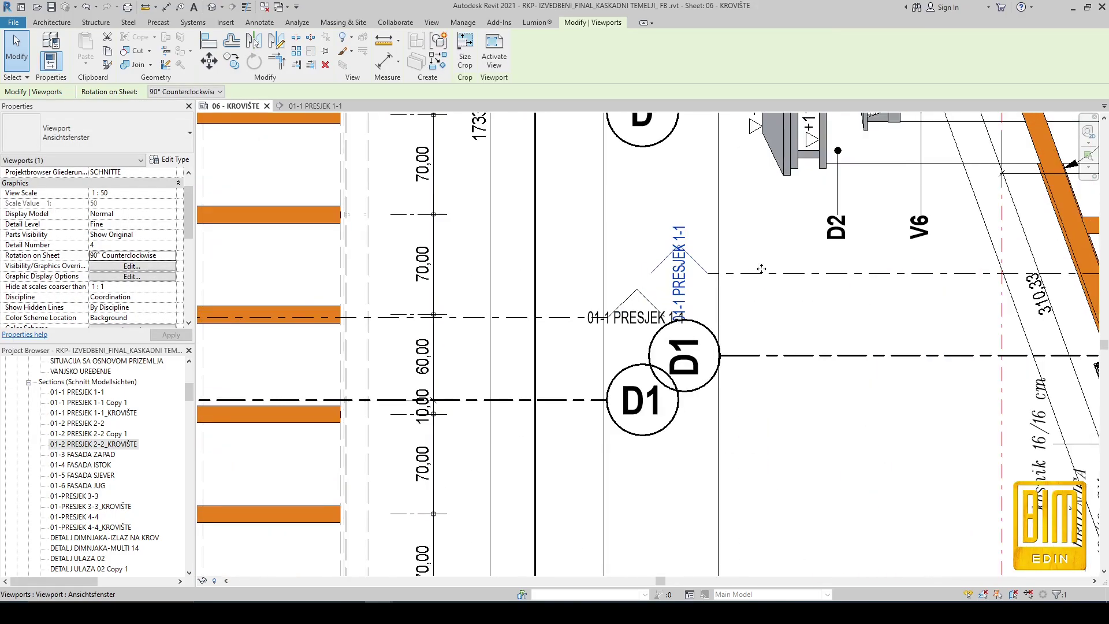
- Move the section so its D1 grid head lines up with the plan's D1 head
{"action": "left_click", "coordinate": [209, 60]}
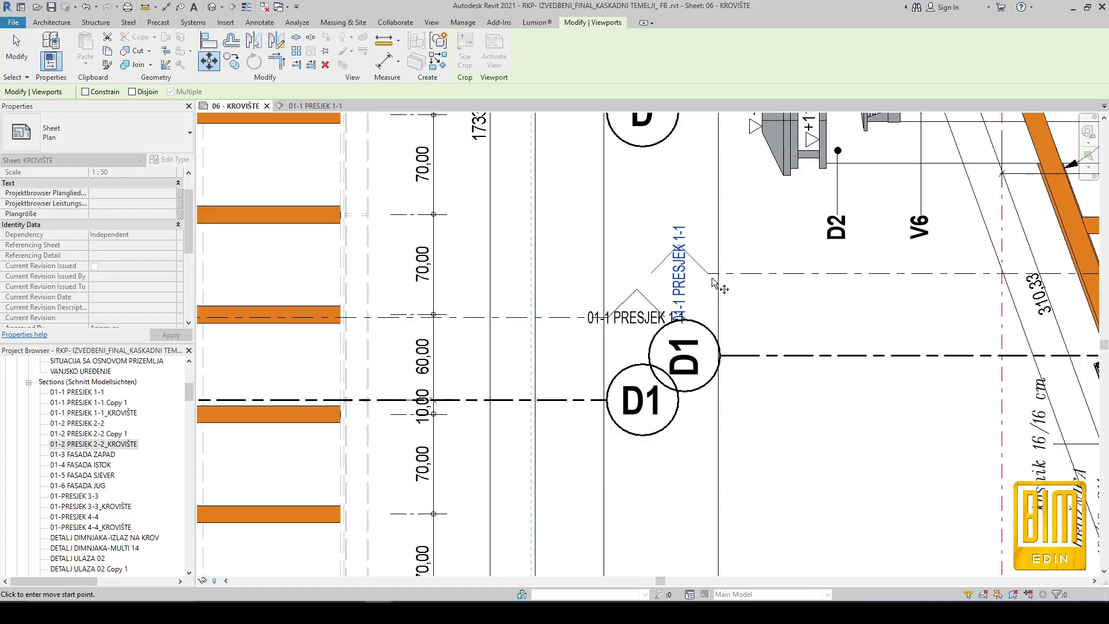
{"action": "left_click", "coordinate": [720, 355]}
{"action": "left_click", "coordinate": [606, 400]}
{"action": "scroll", "coordinate": [712, 312], "scroll_direction": "down", "scroll_amount": 2}
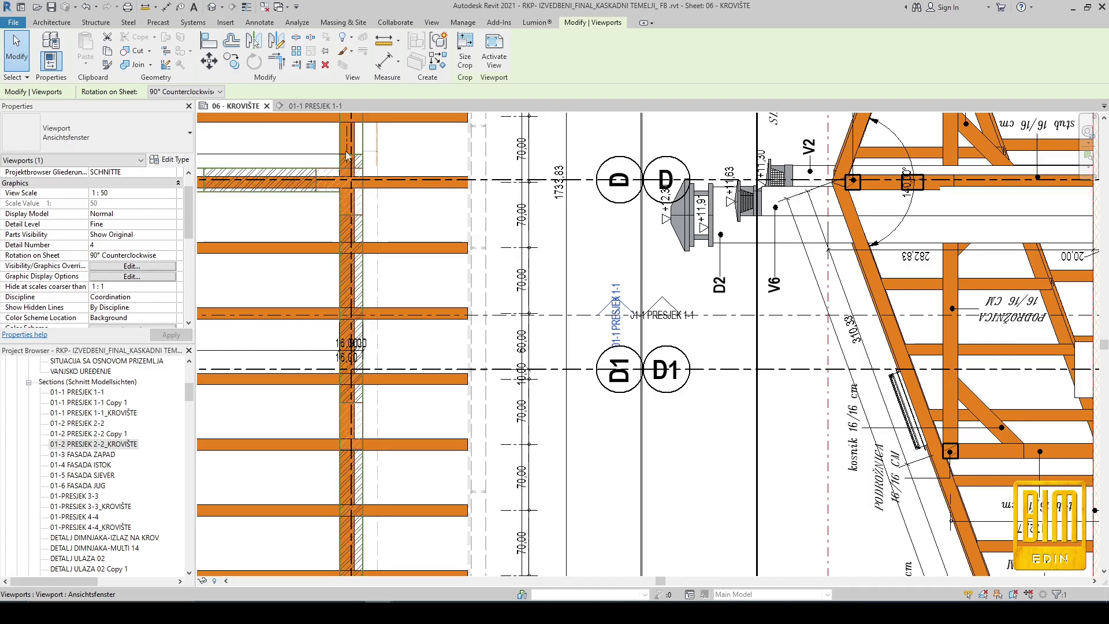
{"action": "left_click", "coordinate": [209, 61]}
{"action": "left_click", "coordinate": [643, 370]}
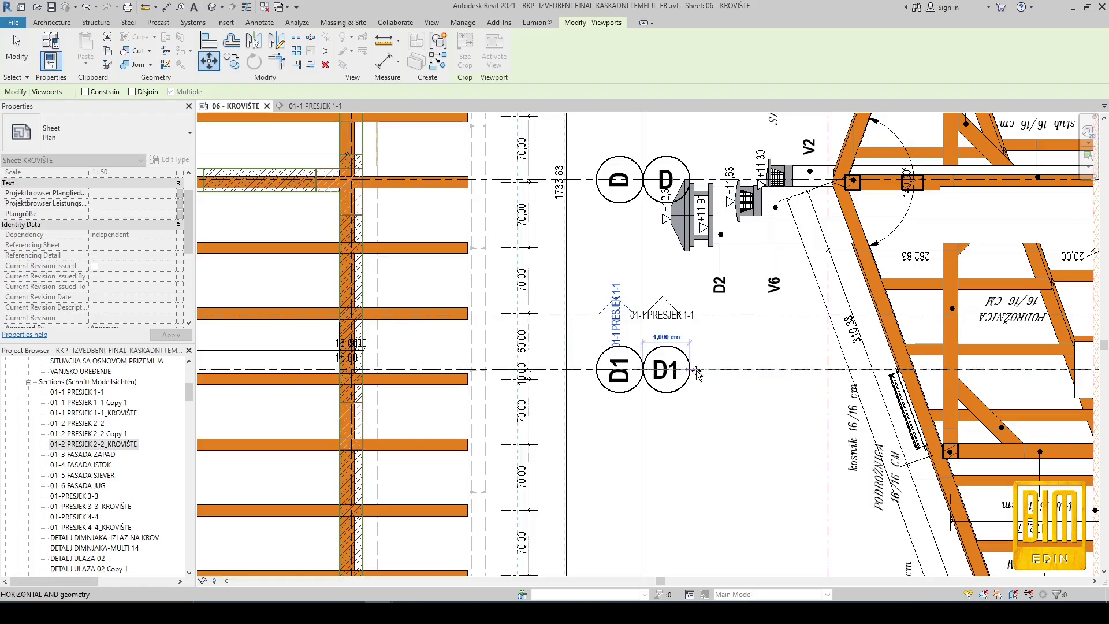
{"action": "left_click", "coordinate": [752, 370]}
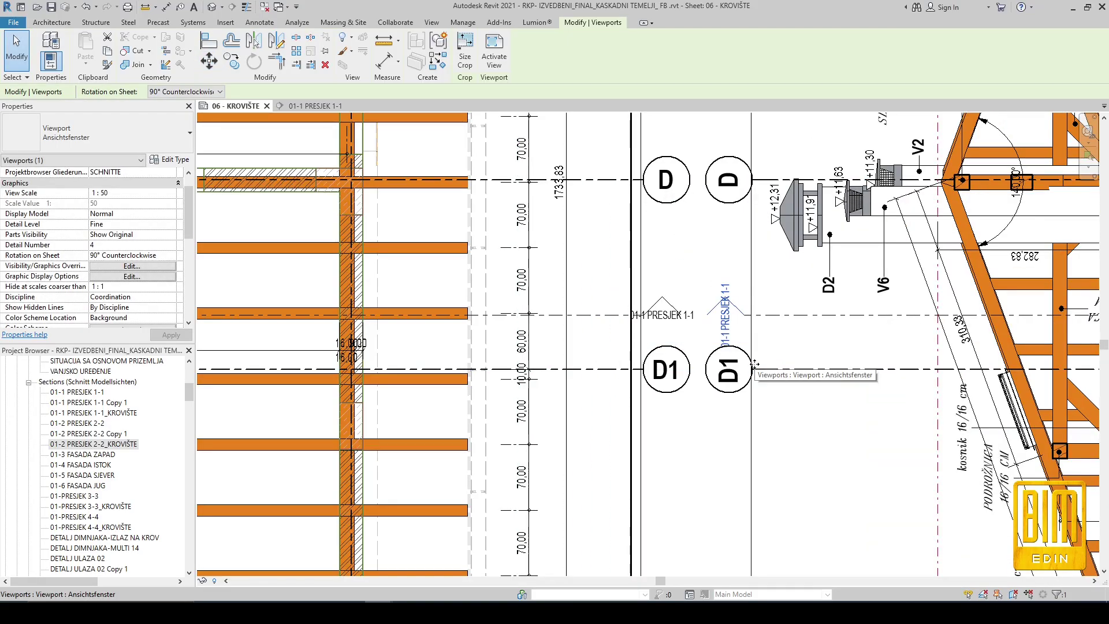
{"action": "key", "text": "Left"}
{"action": "key", "text": "Left"}
{"action": "key", "text": "Left"}
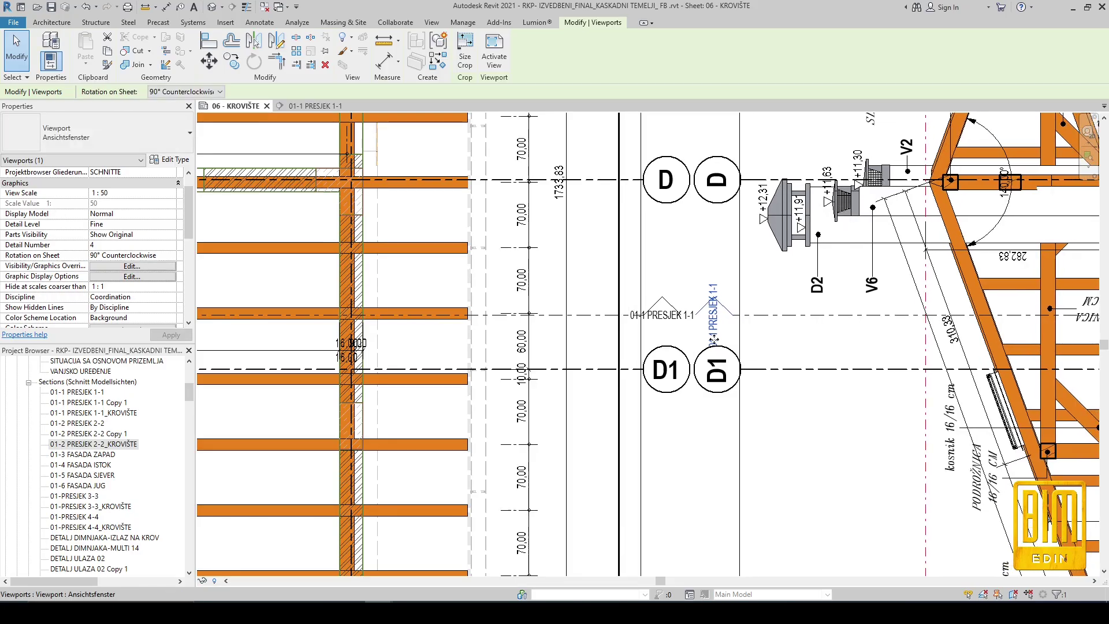
{"action": "scroll", "coordinate": [754, 364], "scroll_direction": "down", "scroll_amount": 5}
{"action": "scroll", "coordinate": [713, 338], "scroll_direction": "down", "scroll_amount": 2}
- Place 01-PRESJEK 4-4_KROVIŠTE on the sheet, rotated 90° counterclockwise, beside section 2-2
{"action": "left_click", "coordinate": [593, 228]}
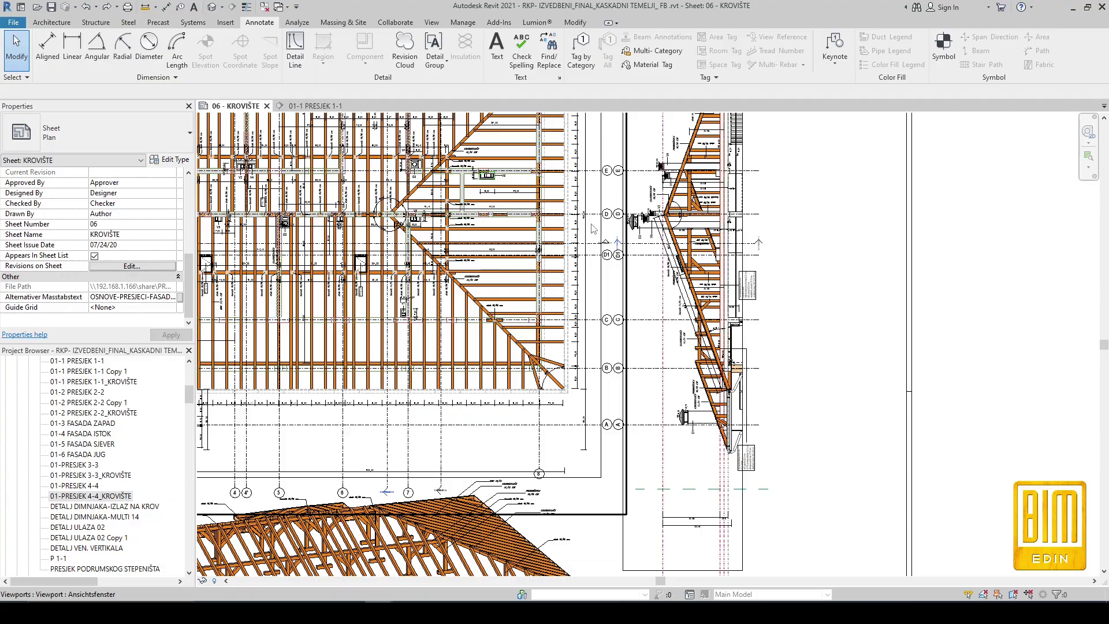
{"action": "left_click", "coordinate": [87, 496]}
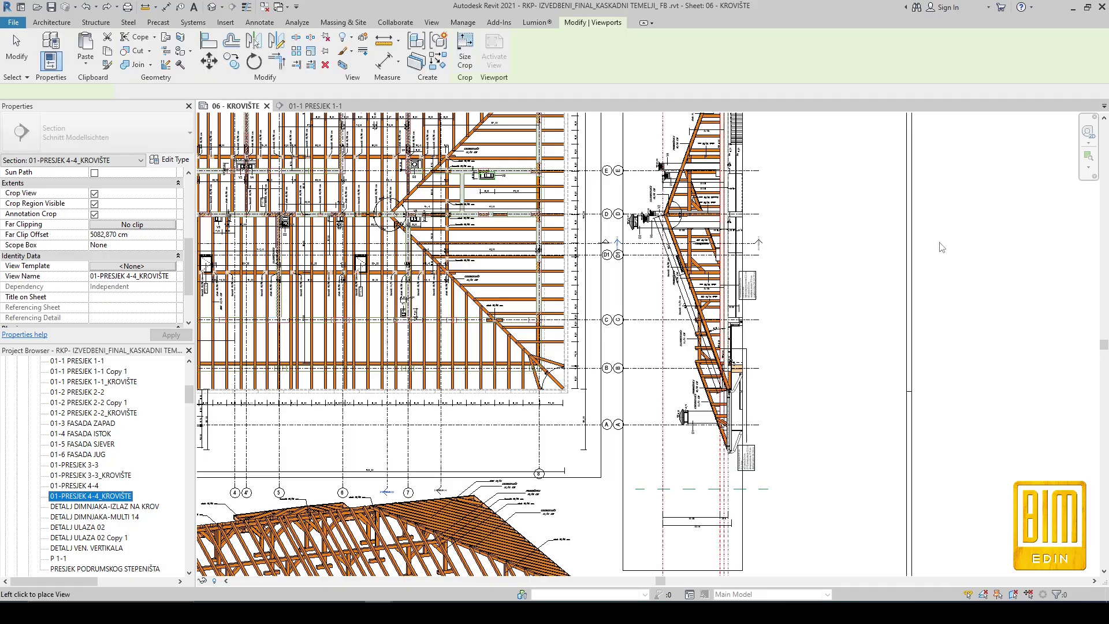
{"action": "left_click", "coordinate": [954, 246]}
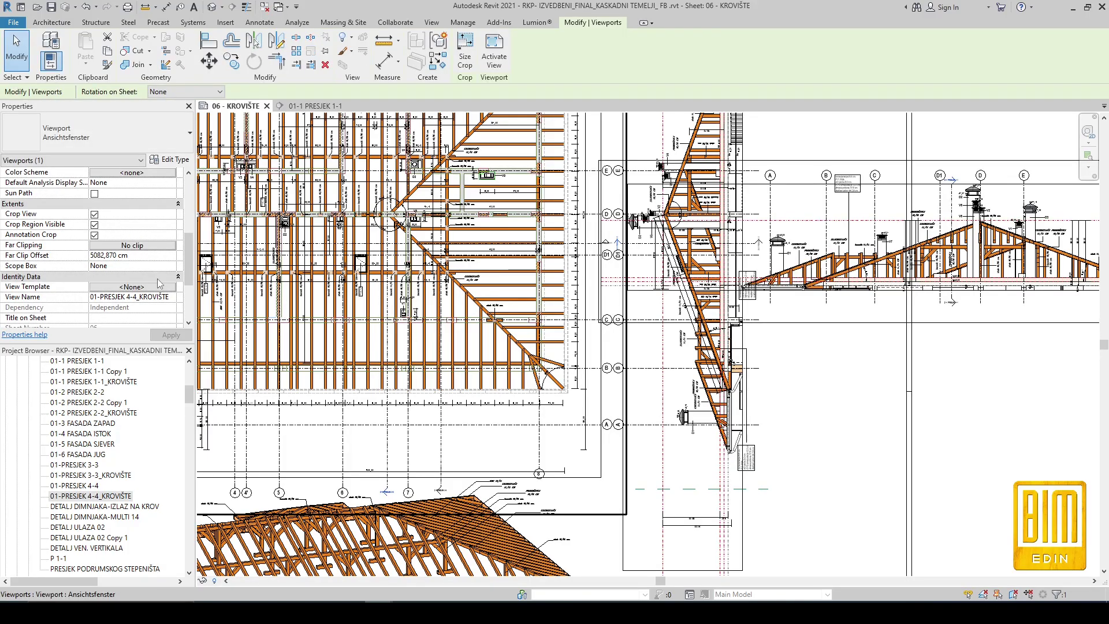
{"action": "scroll", "coordinate": [167, 271], "scroll_direction": "up", "scroll_amount": 3}
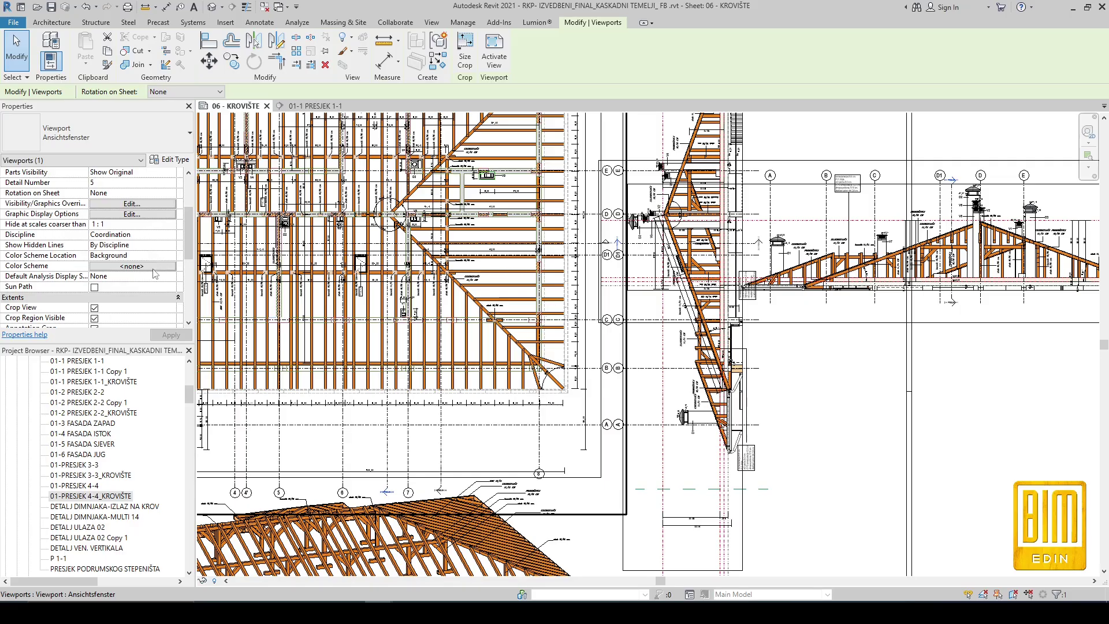
{"action": "scroll", "coordinate": [154, 275], "scroll_direction": "up", "scroll_amount": 3}
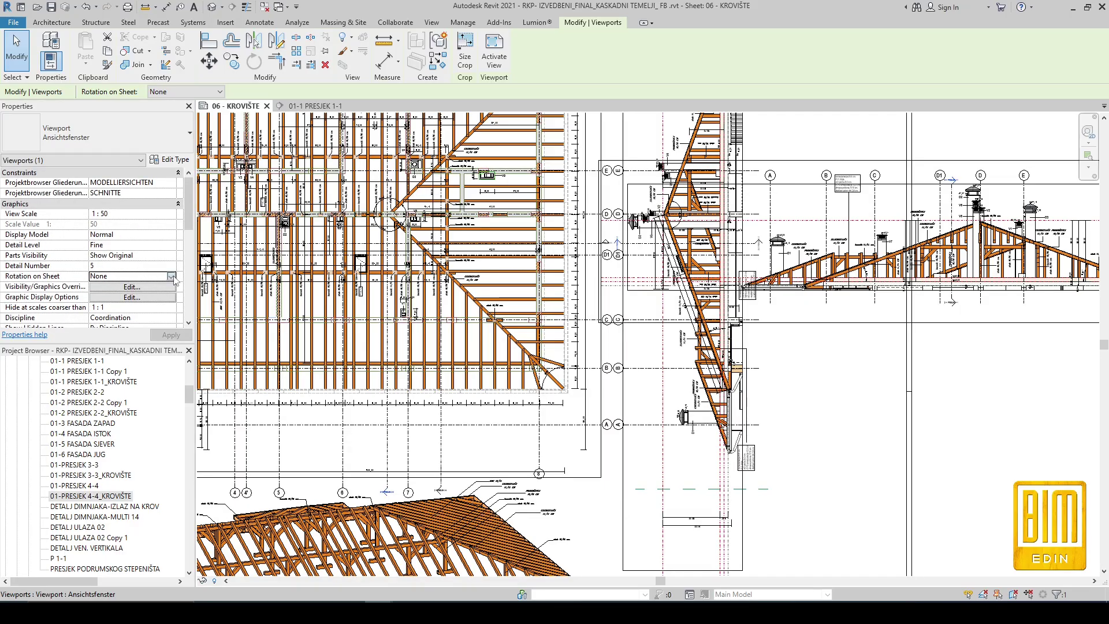
{"action": "left_click", "coordinate": [174, 276]}
{"action": "left_click", "coordinate": [130, 303]}
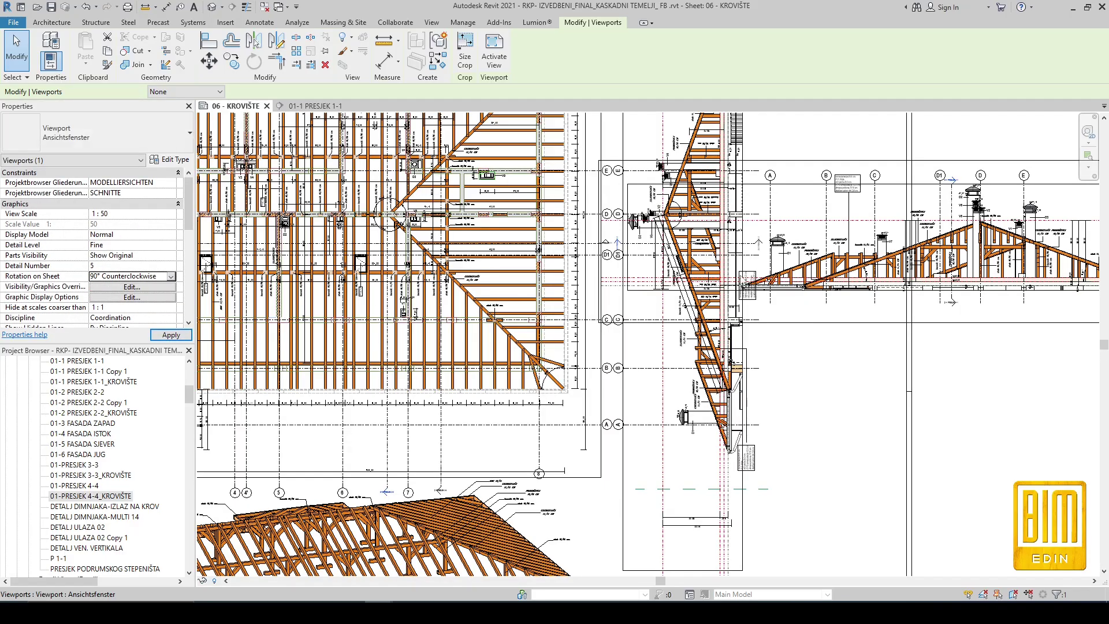
{"action": "left_click_drag", "start_coordinate": [826, 320], "coordinate": [859, 229]}
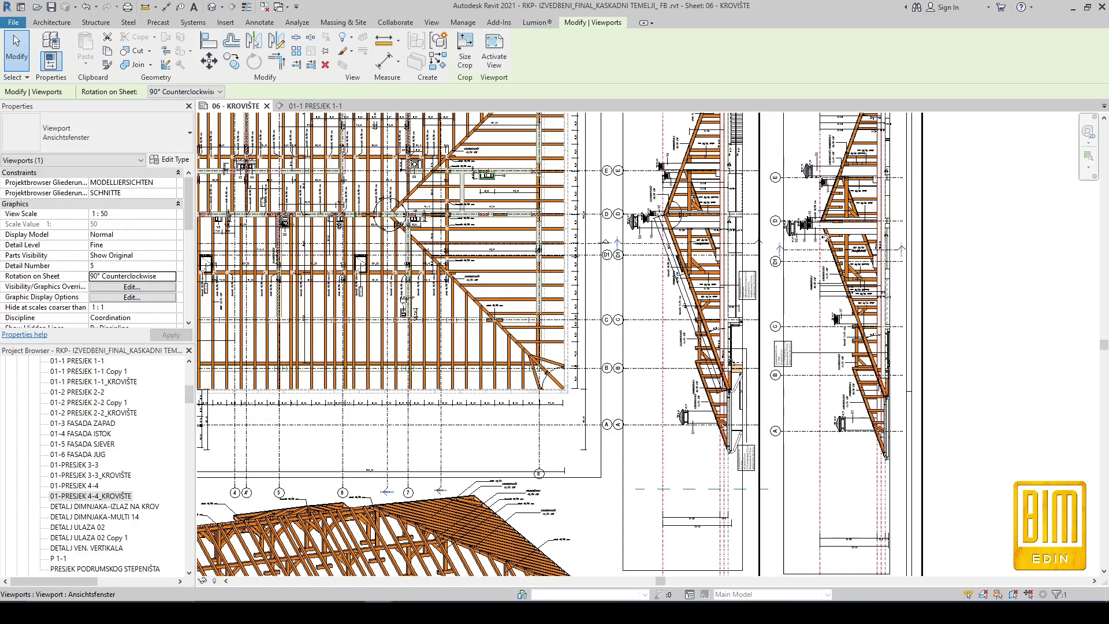
- Move the 4-4 section with MV, snapping its D1 bubble to the dashed grid end, then nudge it right
{"action": "scroll", "coordinate": [768, 243], "scroll_direction": "up", "scroll_amount": 8}
{"action": "scroll", "coordinate": [767, 243], "scroll_direction": "up", "scroll_amount": 3}
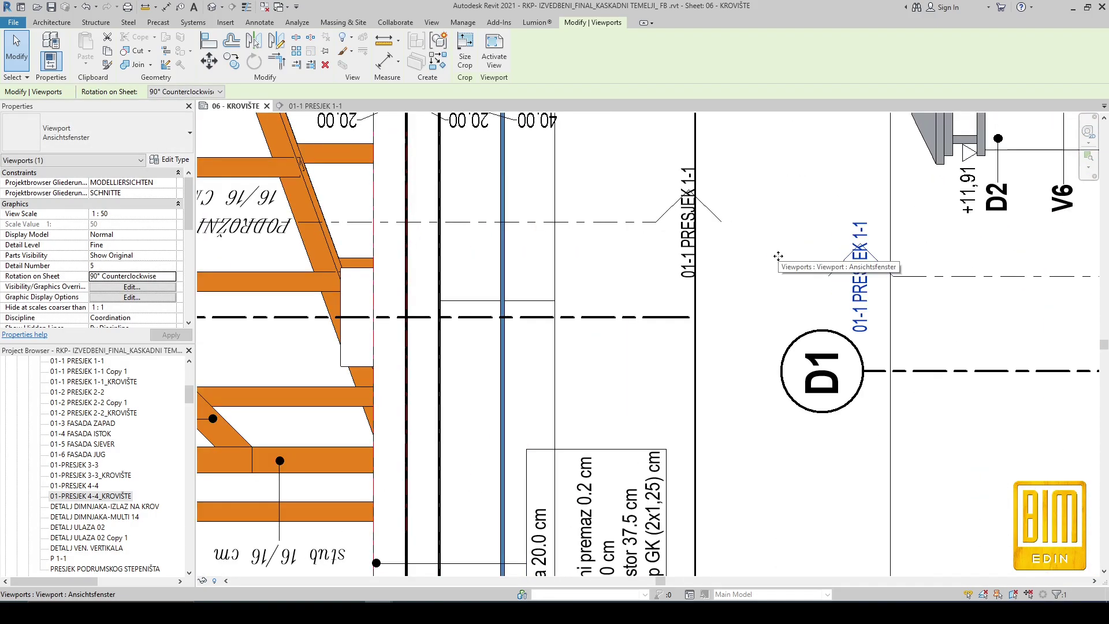
{"action": "scroll", "coordinate": [863, 372], "scroll_direction": "up", "scroll_amount": 3}
{"action": "scroll", "coordinate": [863, 372], "scroll_direction": "up", "scroll_amount": 3}
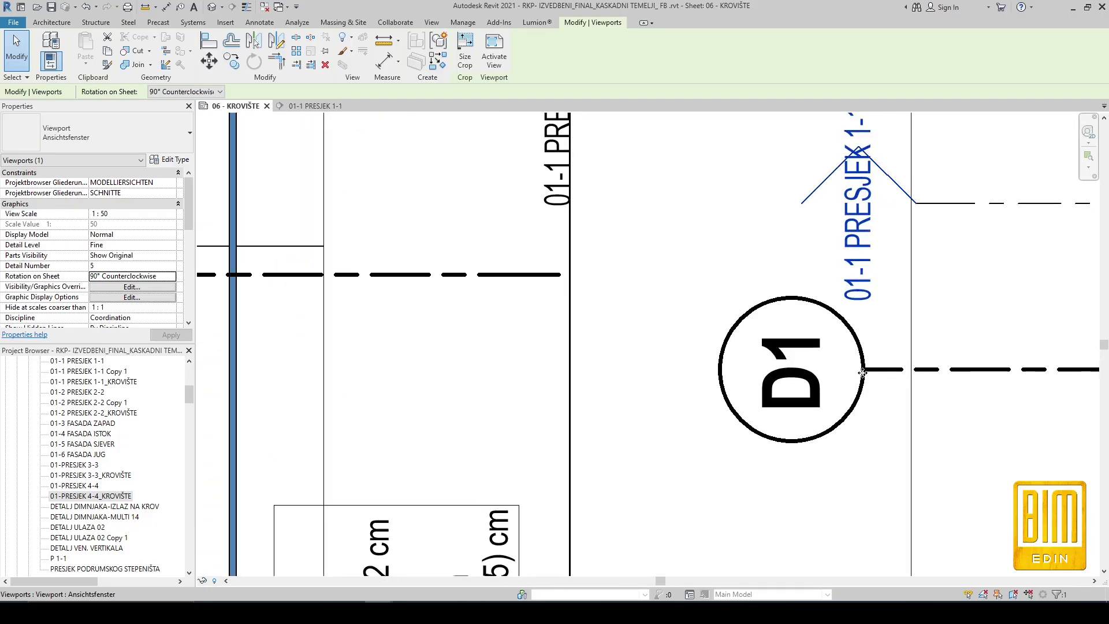
{"action": "key", "text": "m"}
{"action": "key", "text": "v"}
{"action": "left_click", "coordinate": [864, 368]}
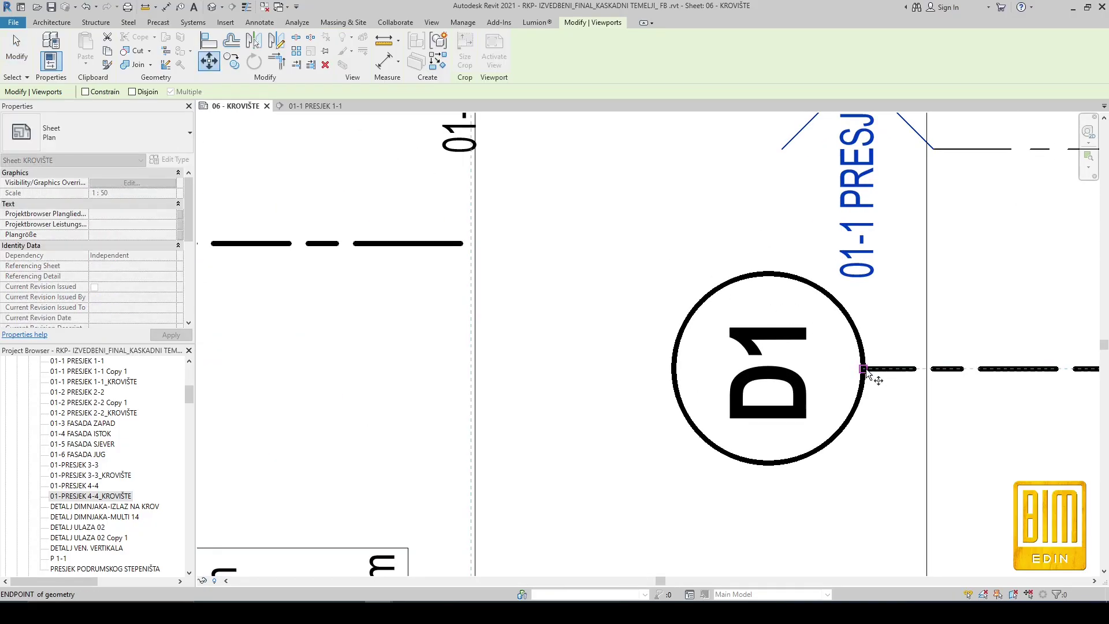
{"action": "left_click", "coordinate": [462, 243]}
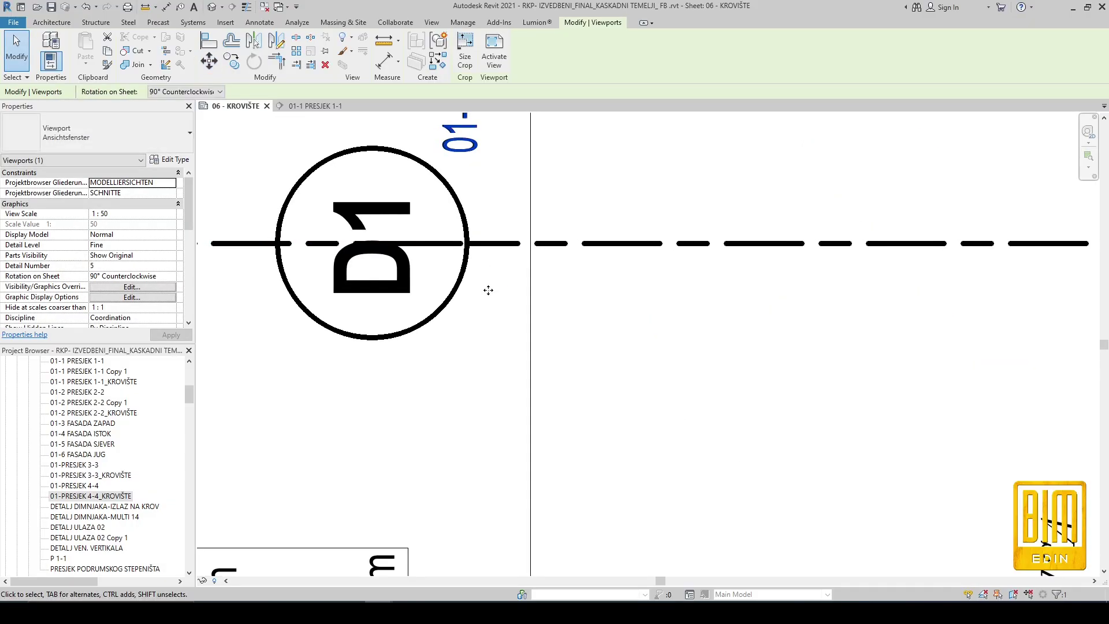
{"action": "key", "text": "Right"}
- Shift the 4-4 section further right to line up D1, then zoom out to check the sheet
{"action": "left_click", "coordinate": [211, 61]}
{"action": "left_click", "coordinate": [496, 245]}
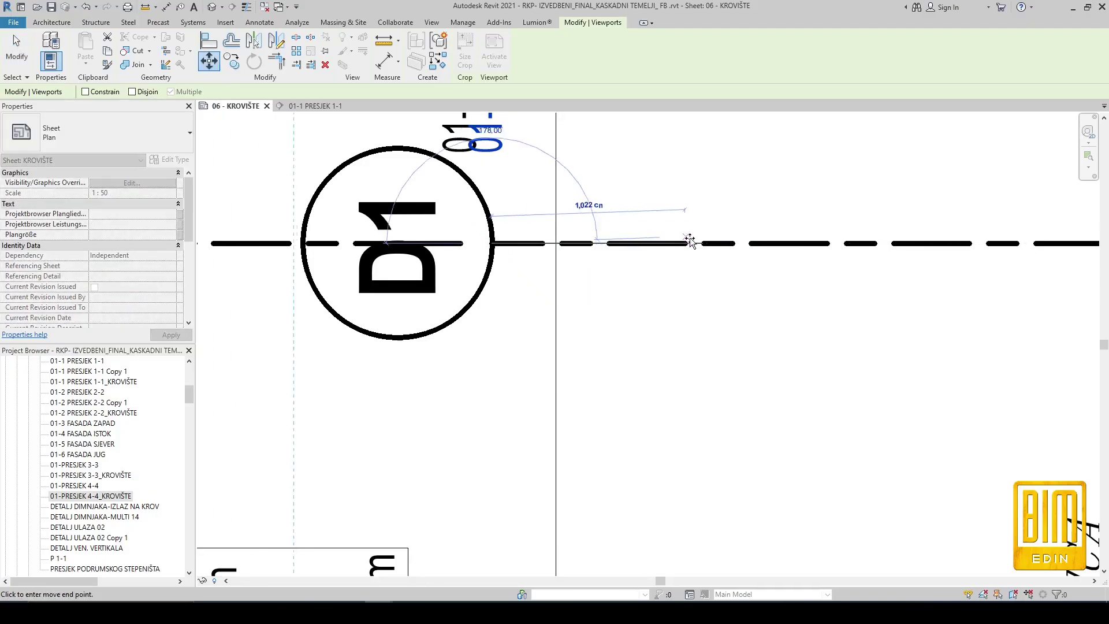
{"action": "left_click", "coordinate": [841, 242]}
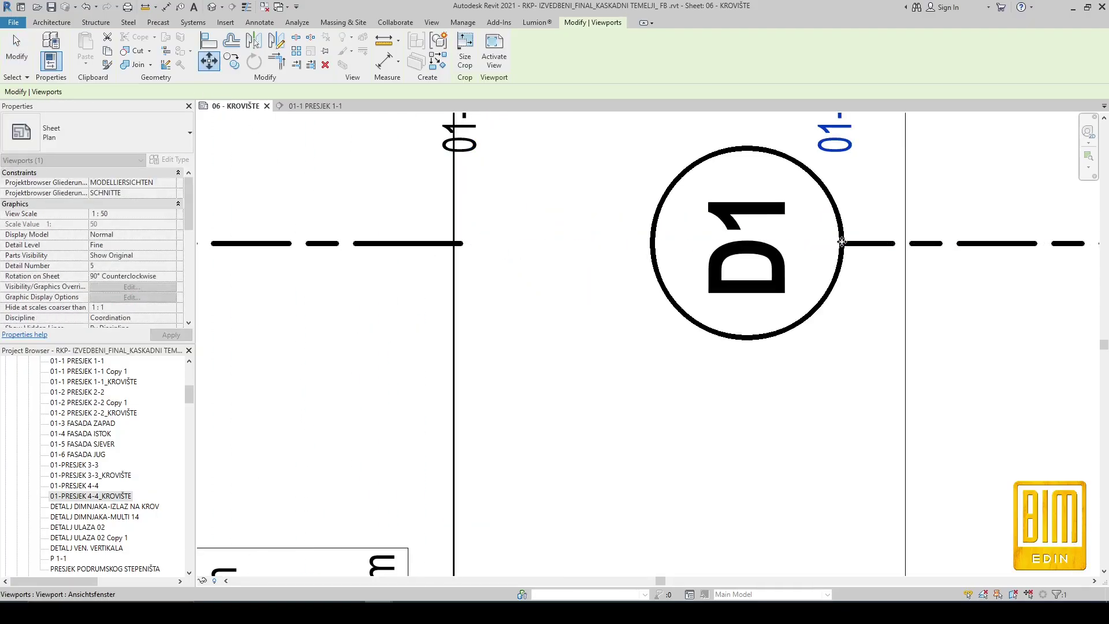
{"action": "scroll", "coordinate": [759, 209], "scroll_direction": "down", "scroll_amount": 2}
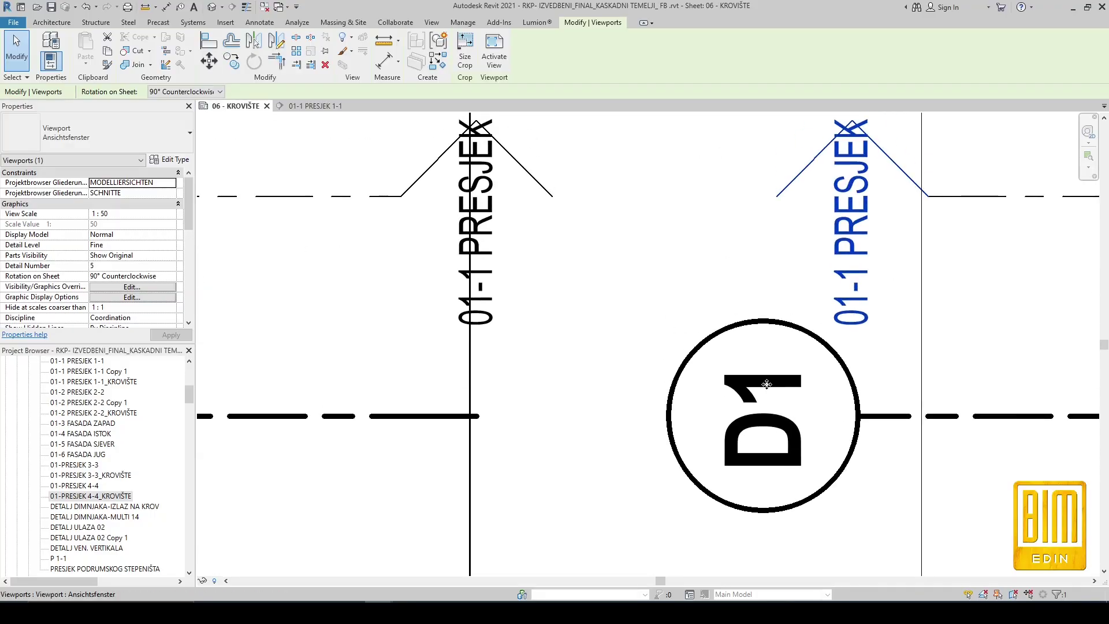
{"action": "middle_click_drag", "start_coordinate": [923, 304], "coordinate": [753, 309]}
{"action": "middle_click_drag", "start_coordinate": [920, 366], "coordinate": [718, 329]}
{"action": "scroll", "coordinate": [715, 324], "scroll_direction": "down", "scroll_amount": 2}
{"action": "scroll", "coordinate": [709, 320], "scroll_direction": "down", "scroll_amount": 5}
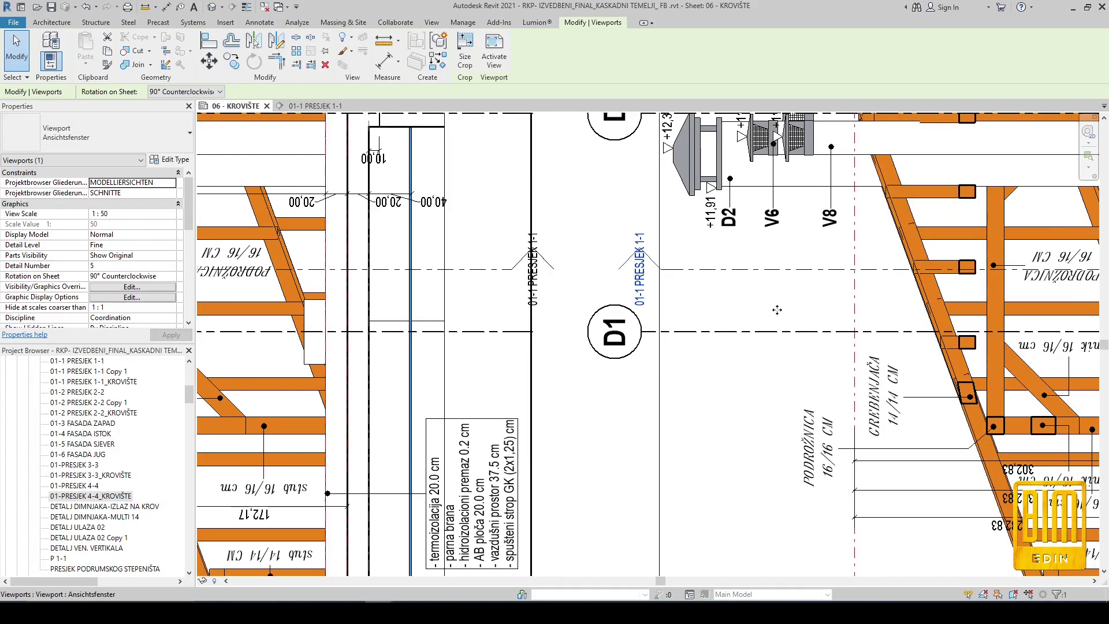
{"action": "scroll", "coordinate": [777, 310], "scroll_direction": "down", "scroll_amount": 8}
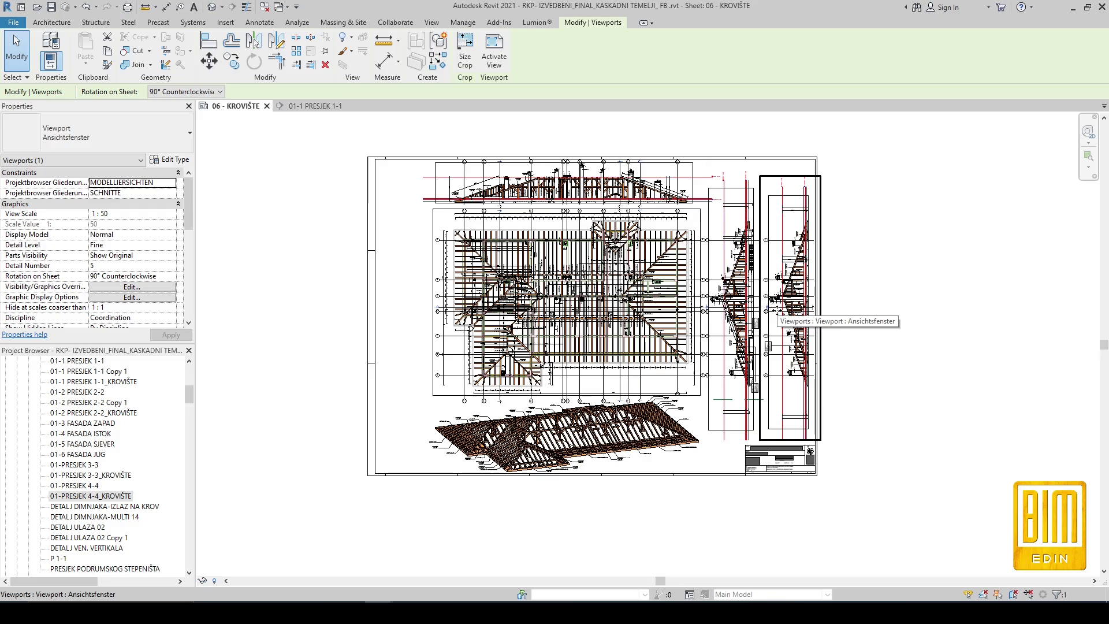
- Place 01-PRESJEK 3-3_KROVIŠTE beside the roof plan, rotated 90° clockwise on the sheet
{"action": "scroll", "coordinate": [290, 287], "scroll_direction": "up", "scroll_amount": 4}
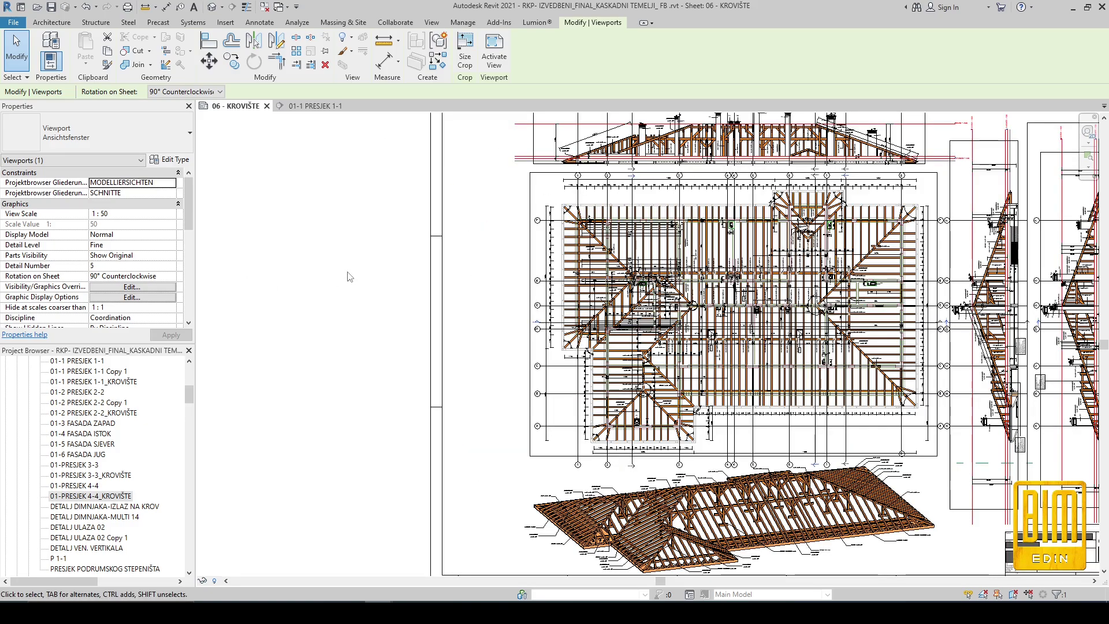
{"action": "scroll", "coordinate": [346, 275], "scroll_direction": "up", "scroll_amount": 4}
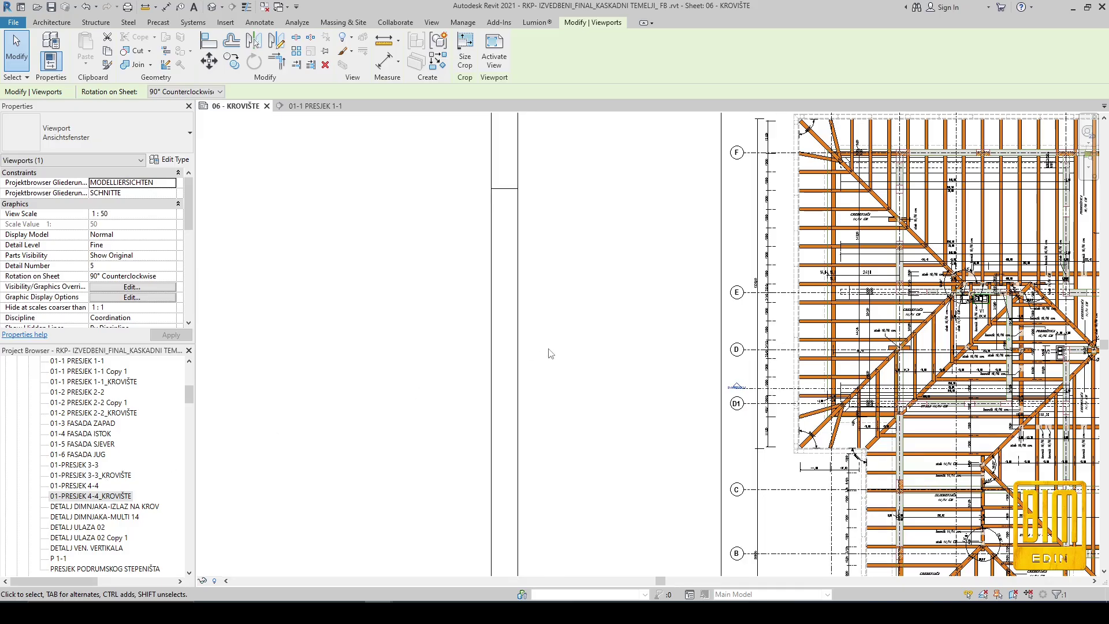
{"action": "scroll", "coordinate": [551, 354], "scroll_direction": "up", "scroll_amount": 3}
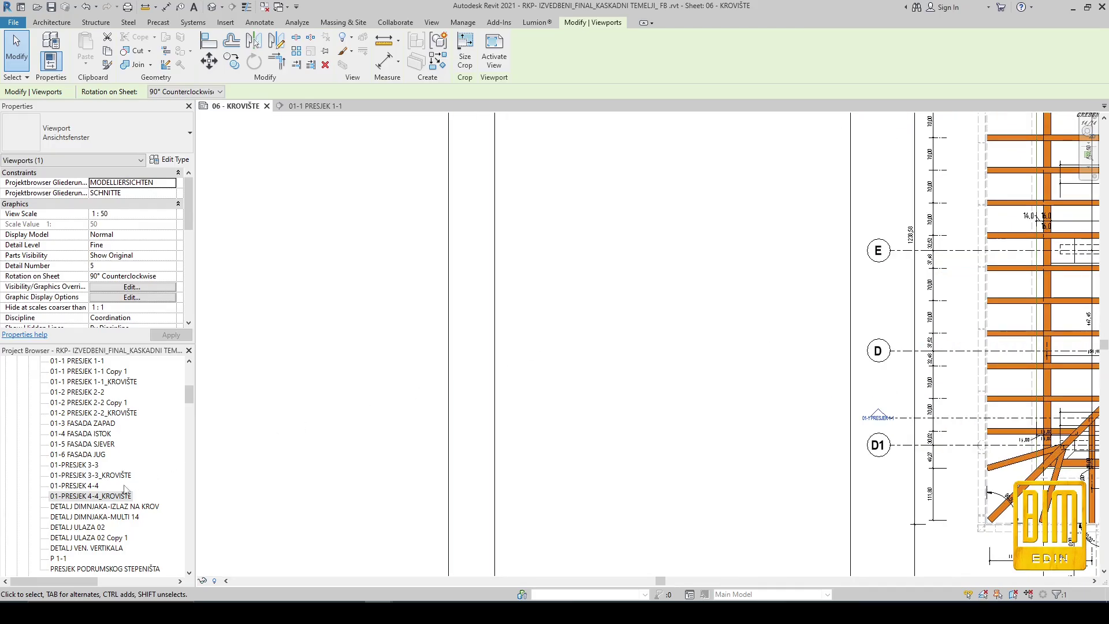
{"action": "left_click", "coordinate": [71, 476]}
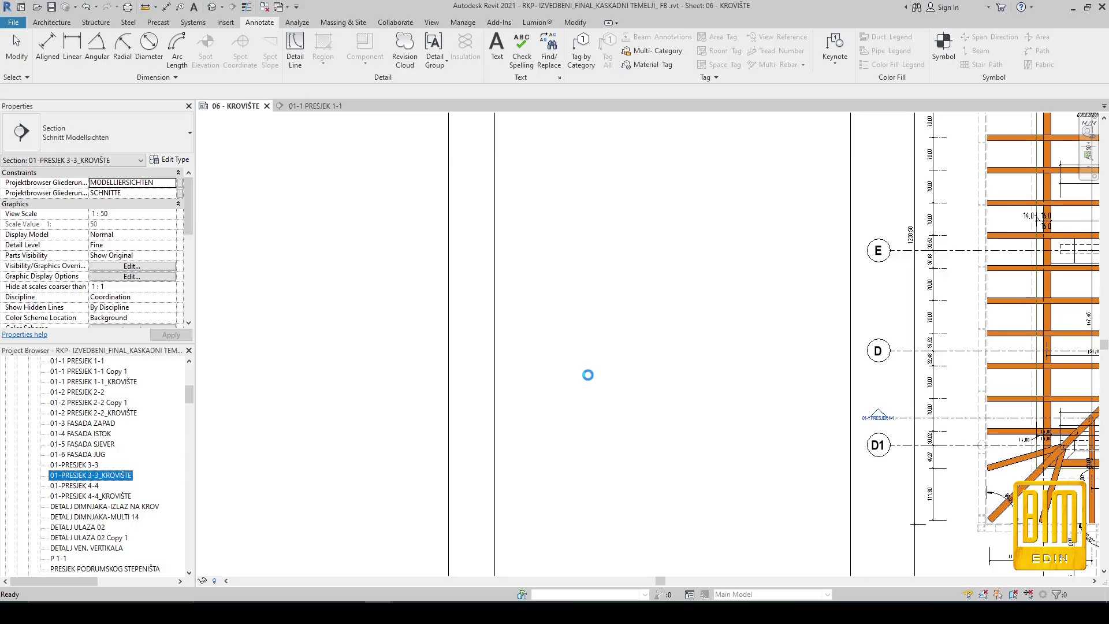
{"action": "left_click", "coordinate": [600, 289]}
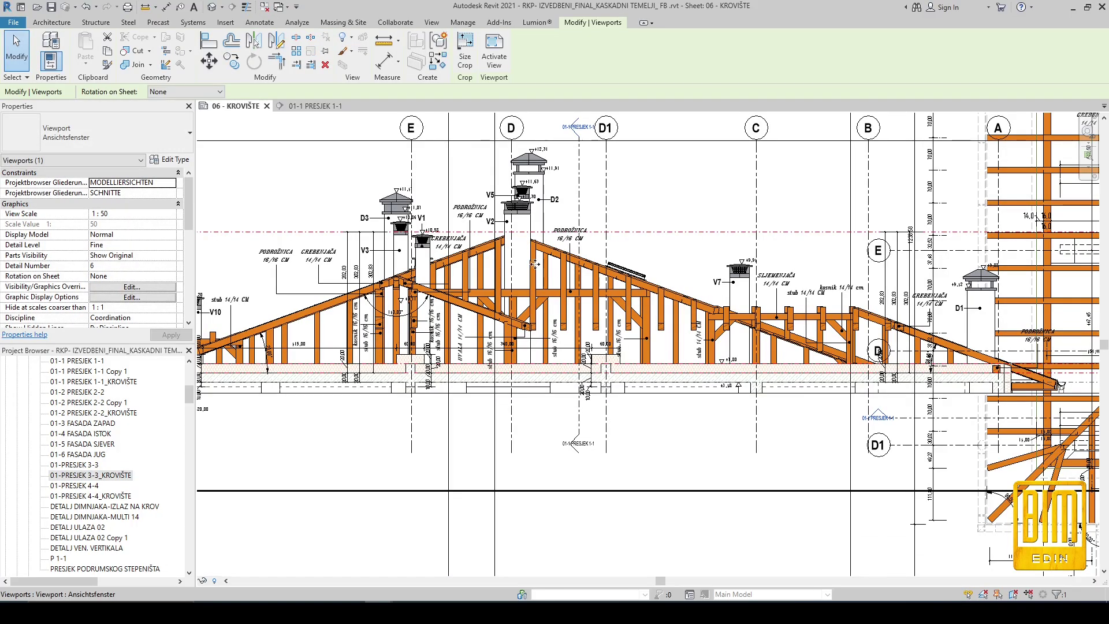
{"action": "left_click", "coordinate": [167, 92]}
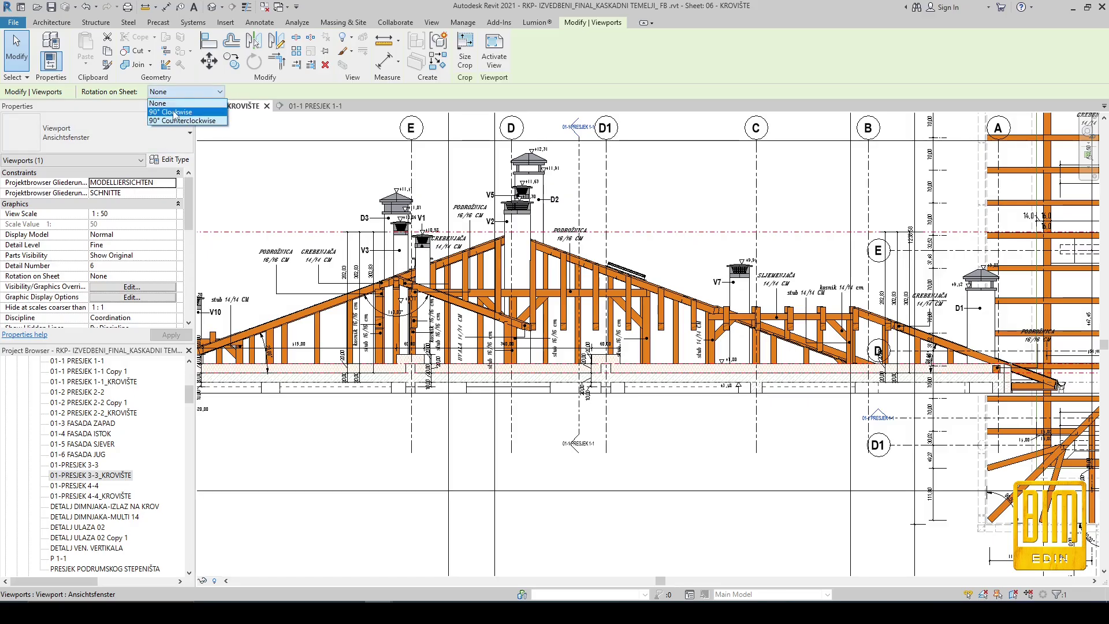
{"action": "left_click", "coordinate": [170, 112]}
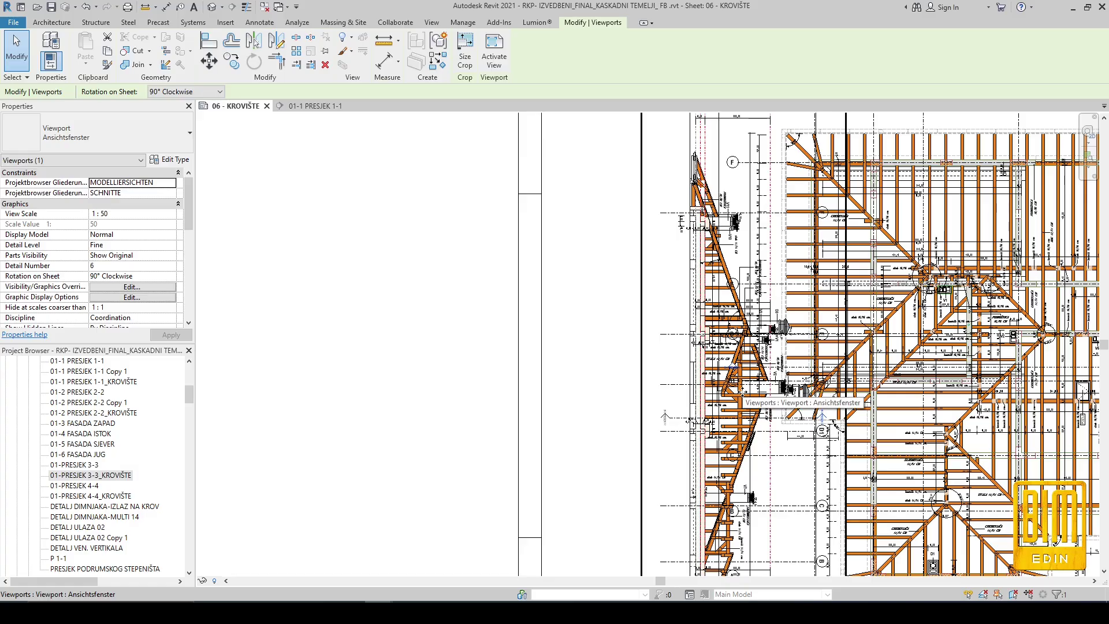
- Drag the 3-3 section viewport beside the roof plan and move it so the D1 grids align
{"action": "left_click_drag", "start_coordinate": [742, 392], "coordinate": [670, 381]}
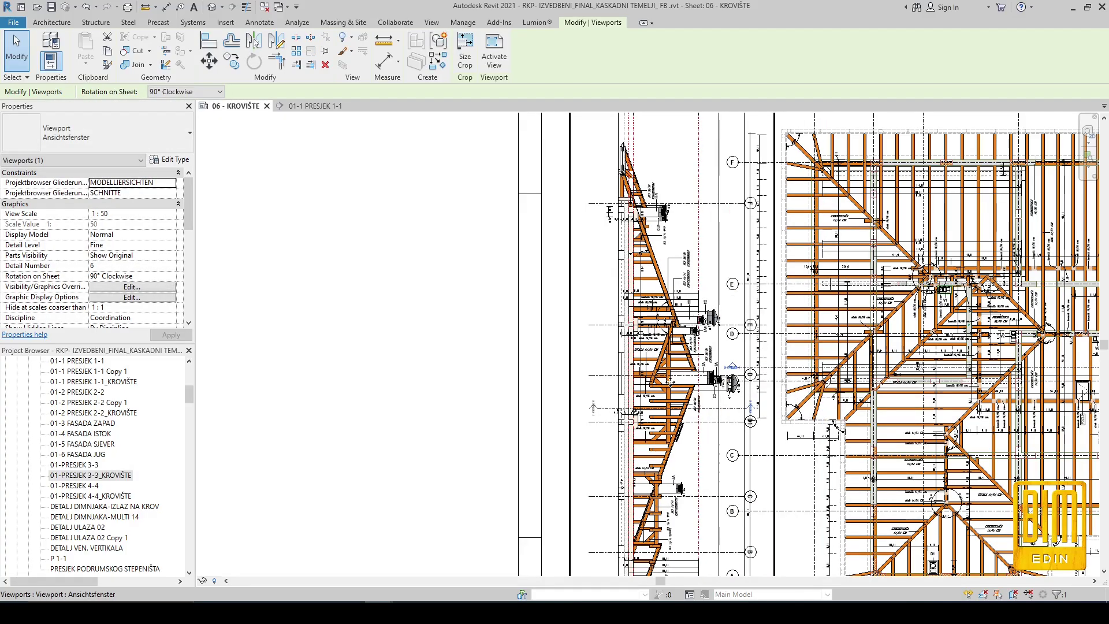
{"action": "scroll", "coordinate": [715, 426], "scroll_direction": "up", "scroll_amount": 5}
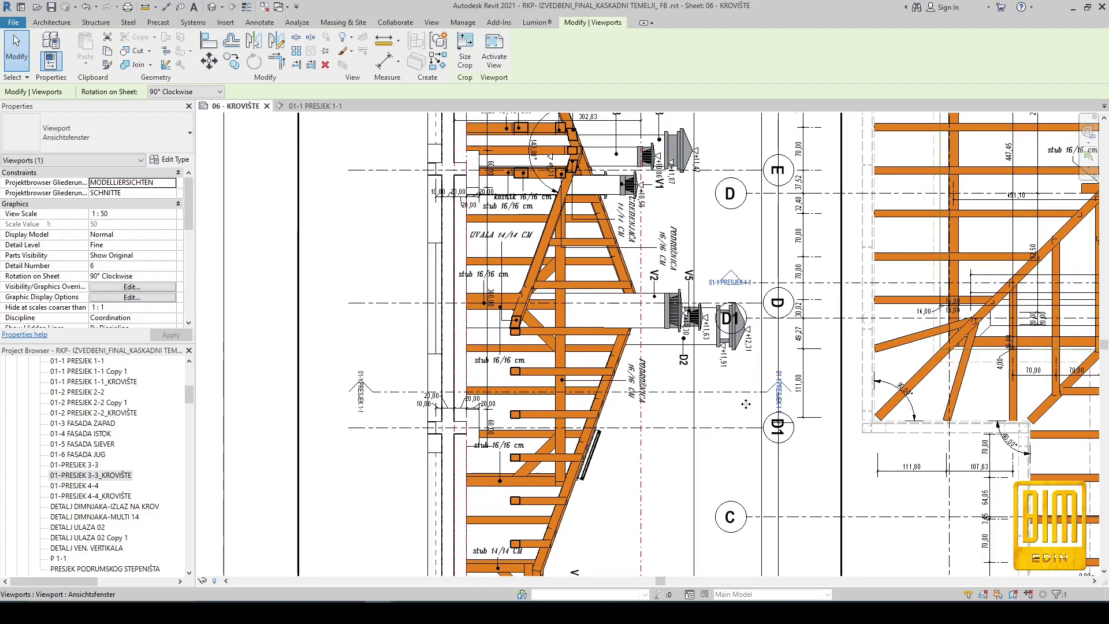
{"action": "left_click_drag", "start_coordinate": [738, 429], "coordinate": [677, 360]}
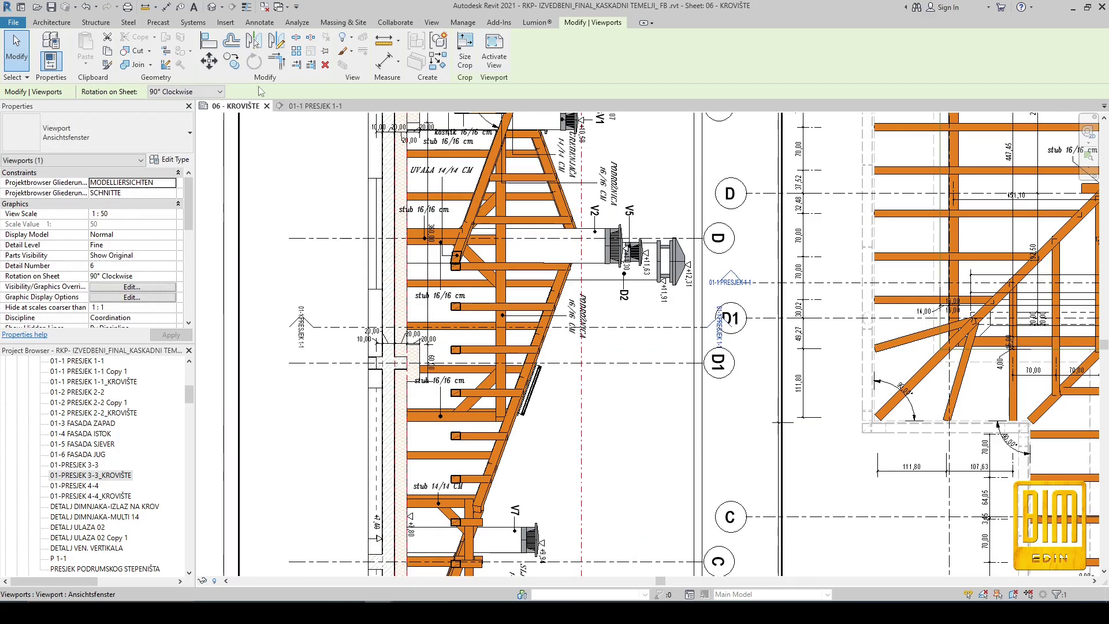
{"action": "left_click", "coordinate": [209, 60]}
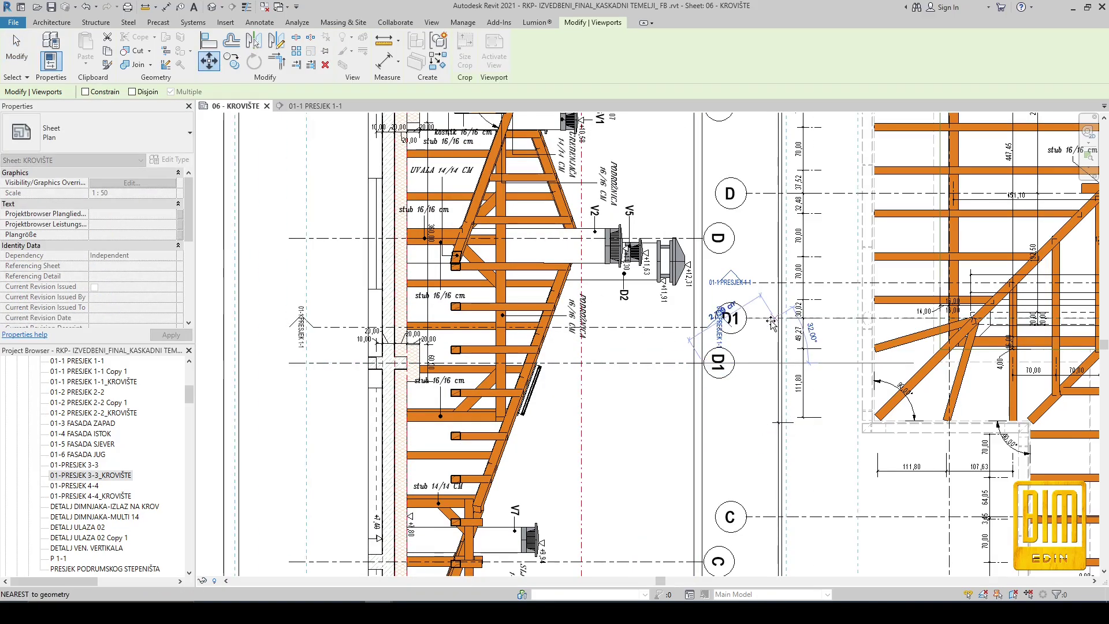
{"action": "scroll", "coordinate": [748, 320], "scroll_direction": "up", "scroll_amount": 6}
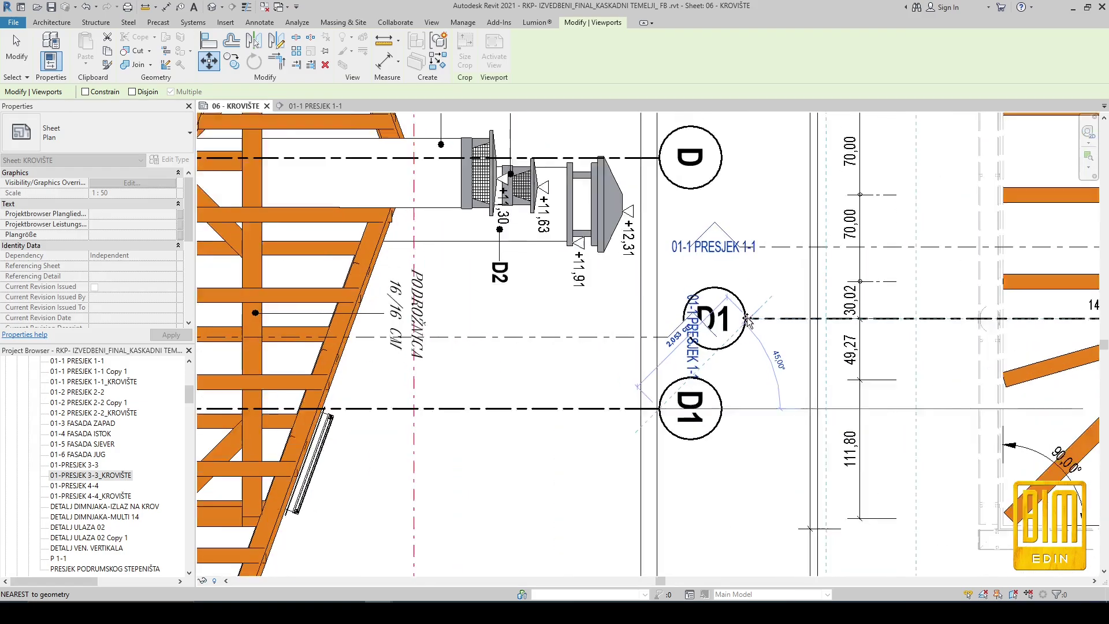
{"action": "left_click", "coordinate": [747, 321]}
{"action": "scroll", "coordinate": [672, 358], "scroll_direction": "down", "scroll_amount": 7}
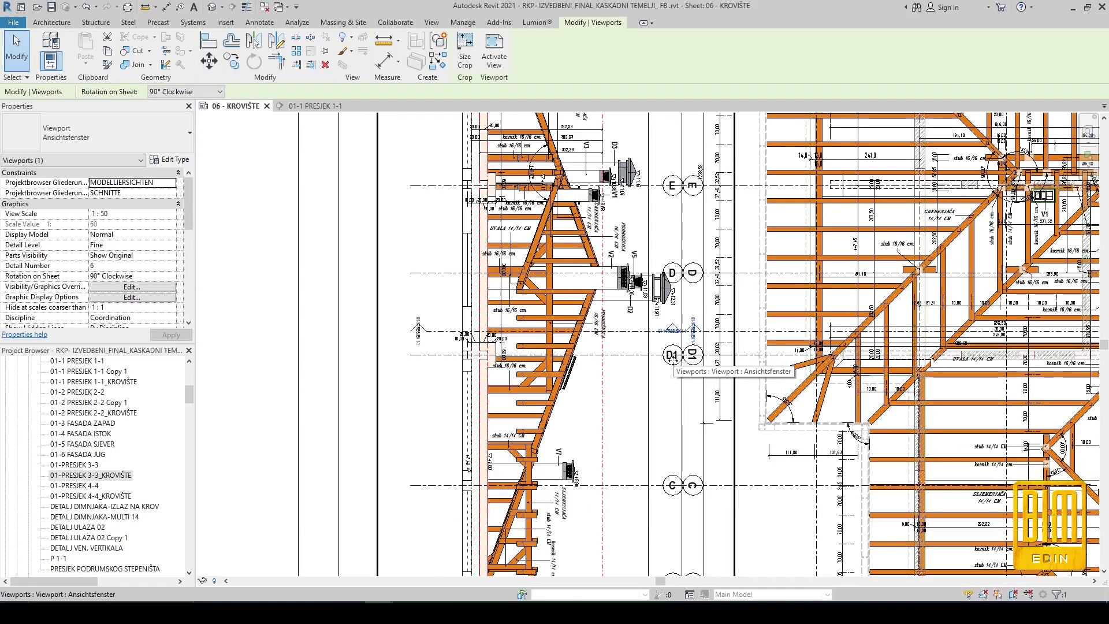
- Refine the 3-3 section's position leftward and nudge it right so its grid lines match
{"action": "left_click", "coordinate": [203, 63]}
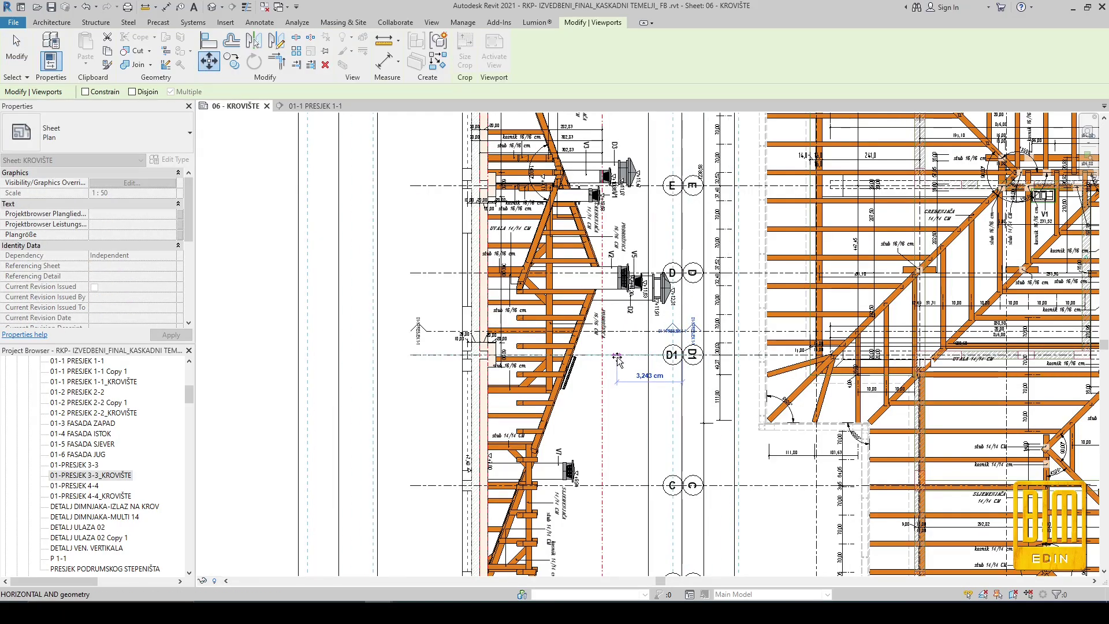
{"action": "left_click", "coordinate": [616, 358]}
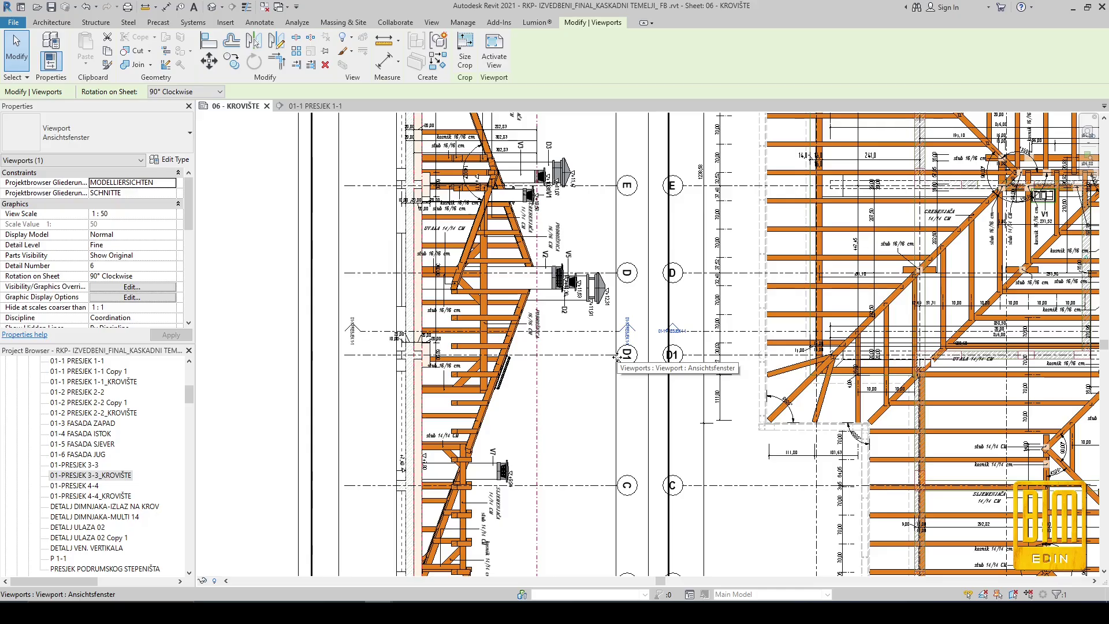
{"action": "scroll", "coordinate": [579, 375], "scroll_direction": "up", "scroll_amount": 2}
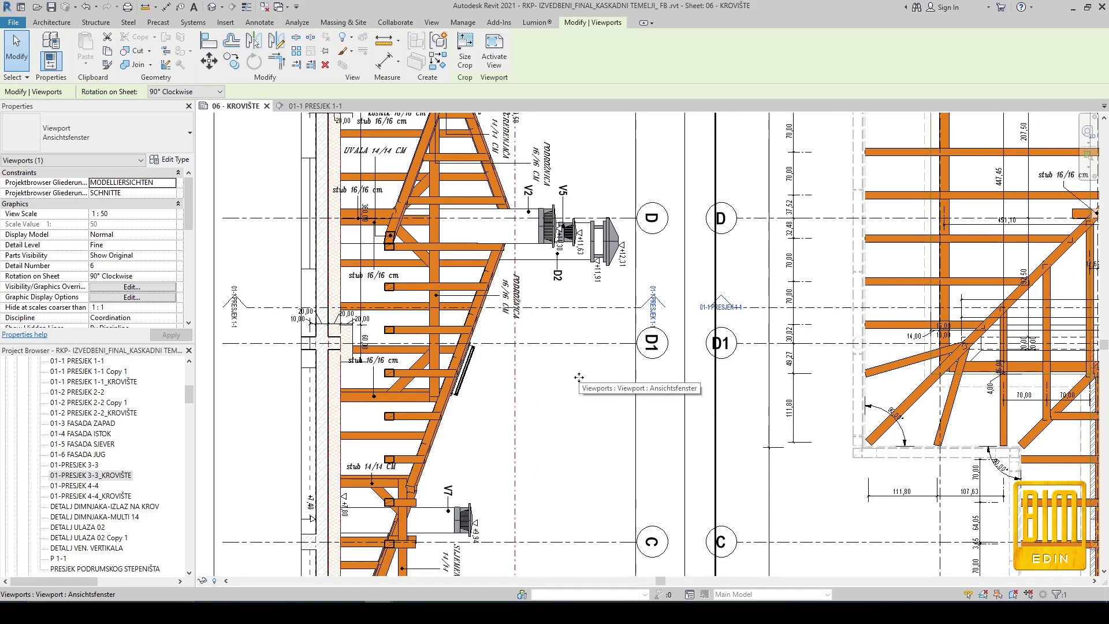
{"action": "key", "text": "Right"}
{"action": "key", "text": "Right"}
{"action": "key", "text": "Right"}
{"action": "key", "text": "Right"}
{"action": "scroll", "coordinate": [579, 377], "scroll_direction": "down", "scroll_amount": 5}
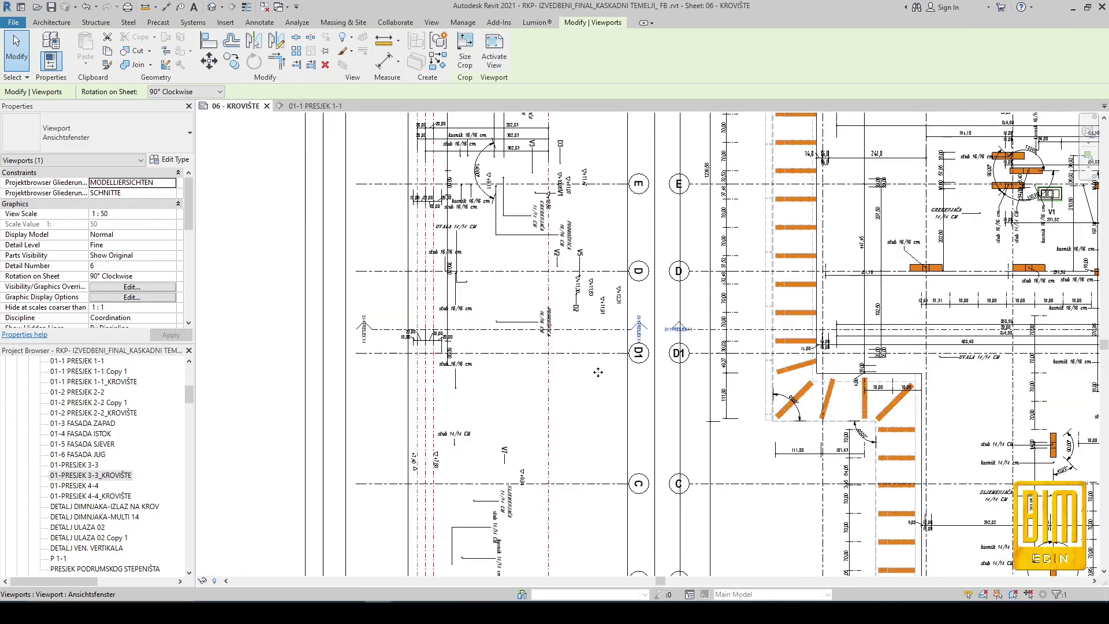
{"action": "scroll", "coordinate": [597, 372], "scroll_direction": "down", "scroll_amount": 2}
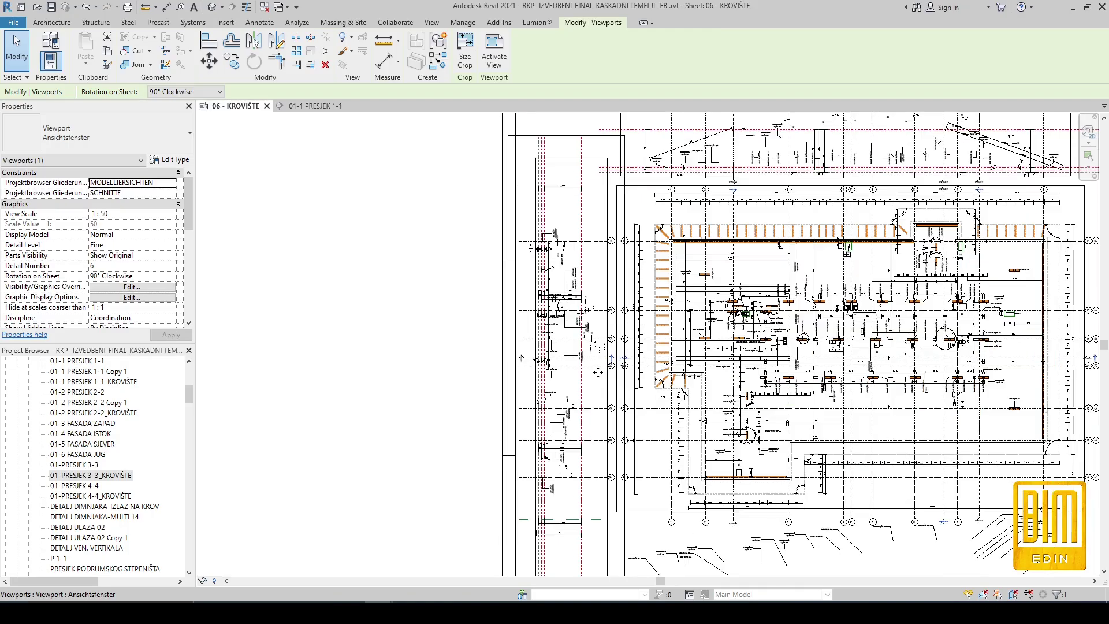
{"action": "scroll", "coordinate": [598, 372], "scroll_direction": "up", "scroll_amount": 1}
- Deselect, review the roof framing plan on the sheet, and open the default {3D} view
{"action": "left_click", "coordinate": [404, 317]}
{"action": "scroll", "coordinate": [472, 304], "scroll_direction": "down", "scroll_amount": 1}
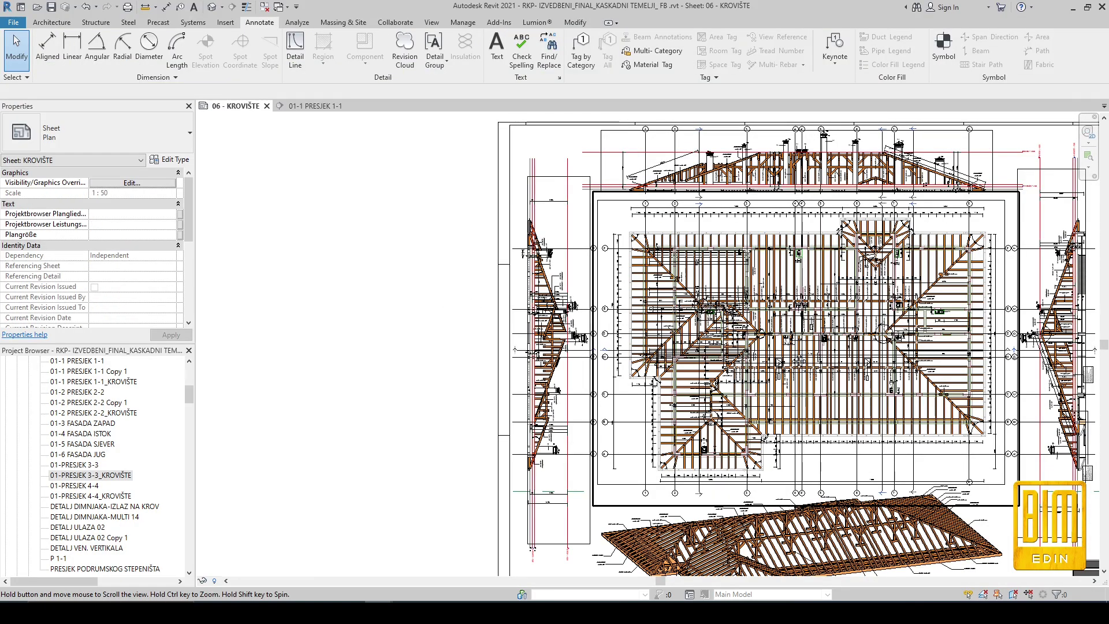
{"action": "middle_click_drag", "start_coordinate": [820, 388], "coordinate": [742, 358]}
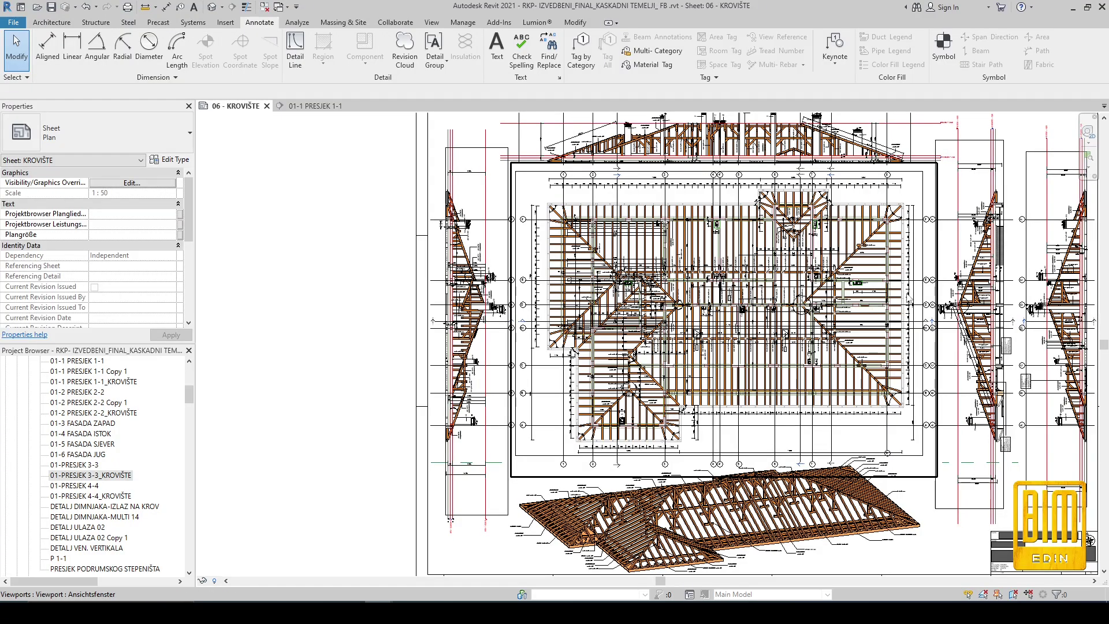
{"action": "scroll", "coordinate": [894, 270], "scroll_direction": "up", "scroll_amount": 3}
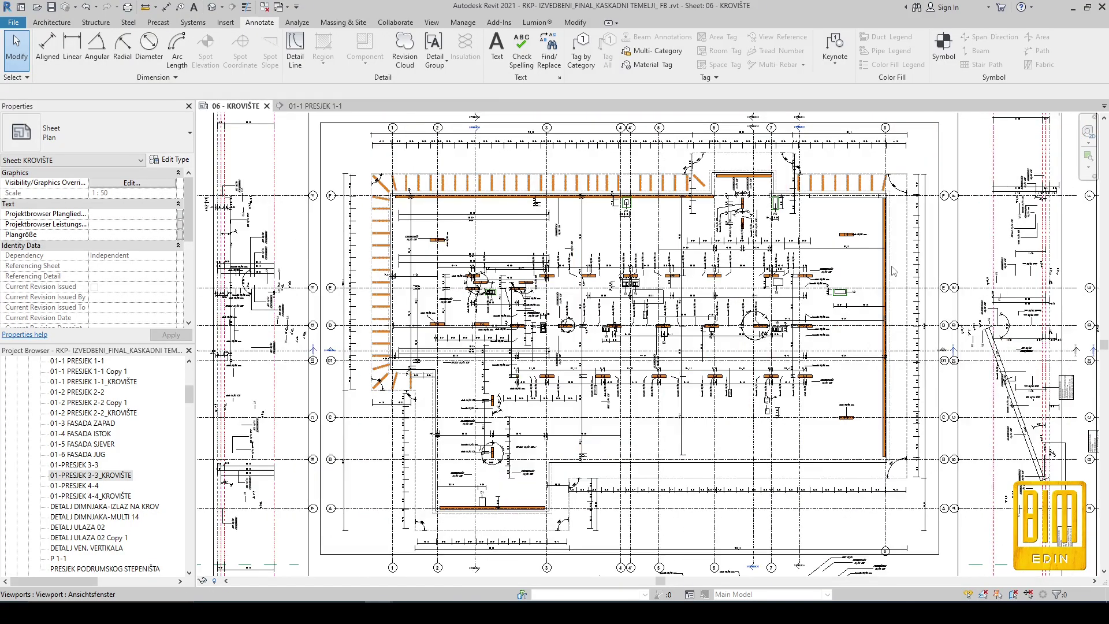
{"action": "scroll", "coordinate": [894, 271], "scroll_direction": "up", "scroll_amount": 1}
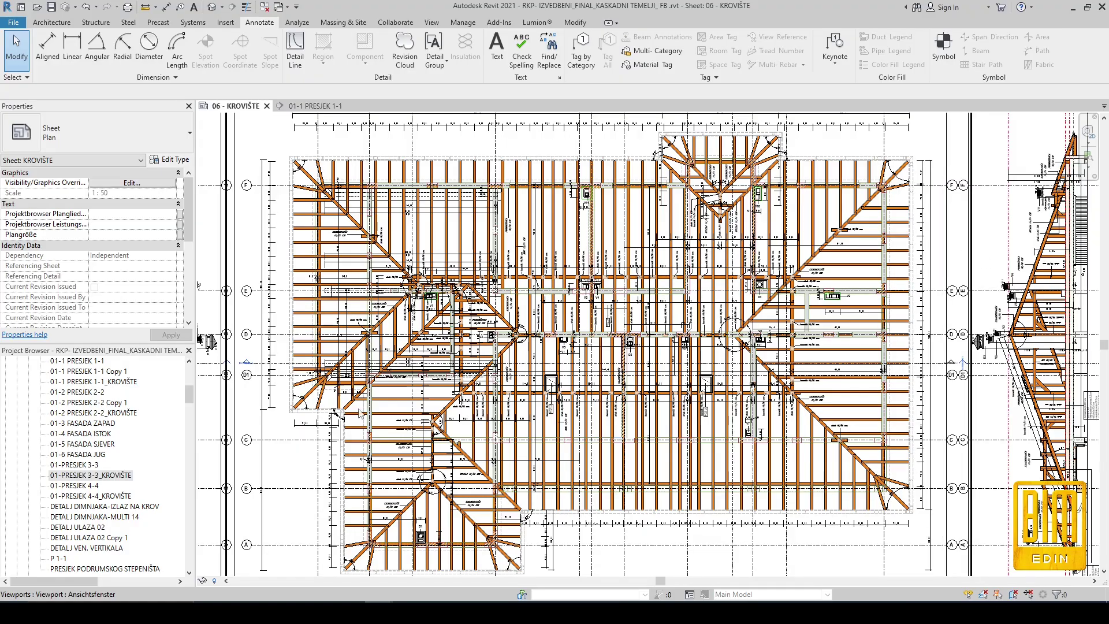
{"action": "scroll", "coordinate": [664, 322], "scroll_direction": "down", "scroll_amount": 1}
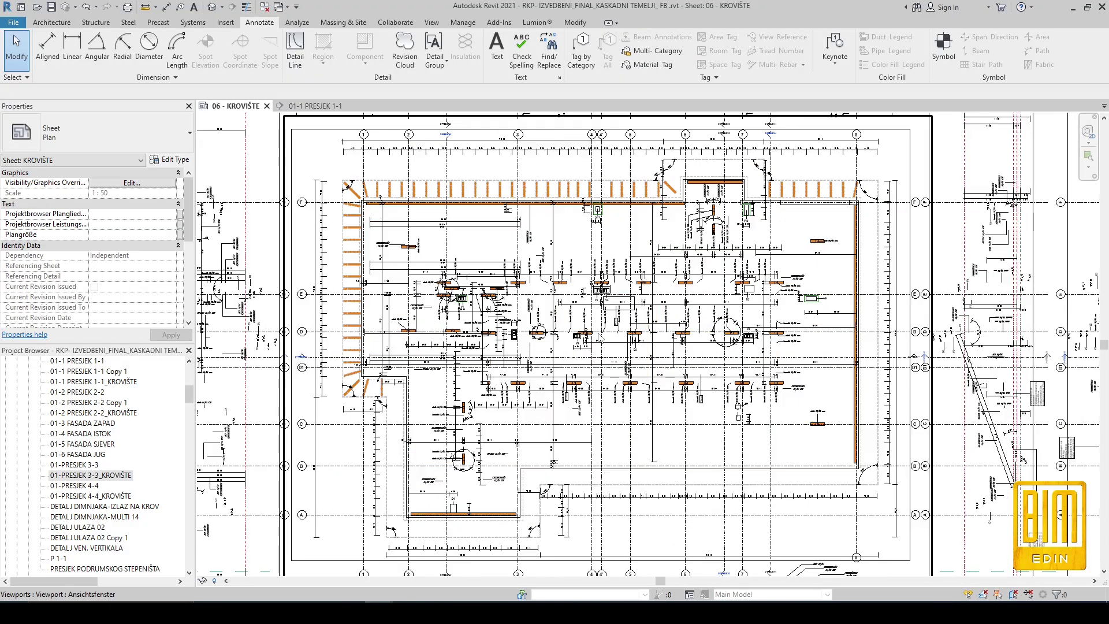
{"action": "scroll", "coordinate": [603, 332], "scroll_direction": "down", "scroll_amount": 3}
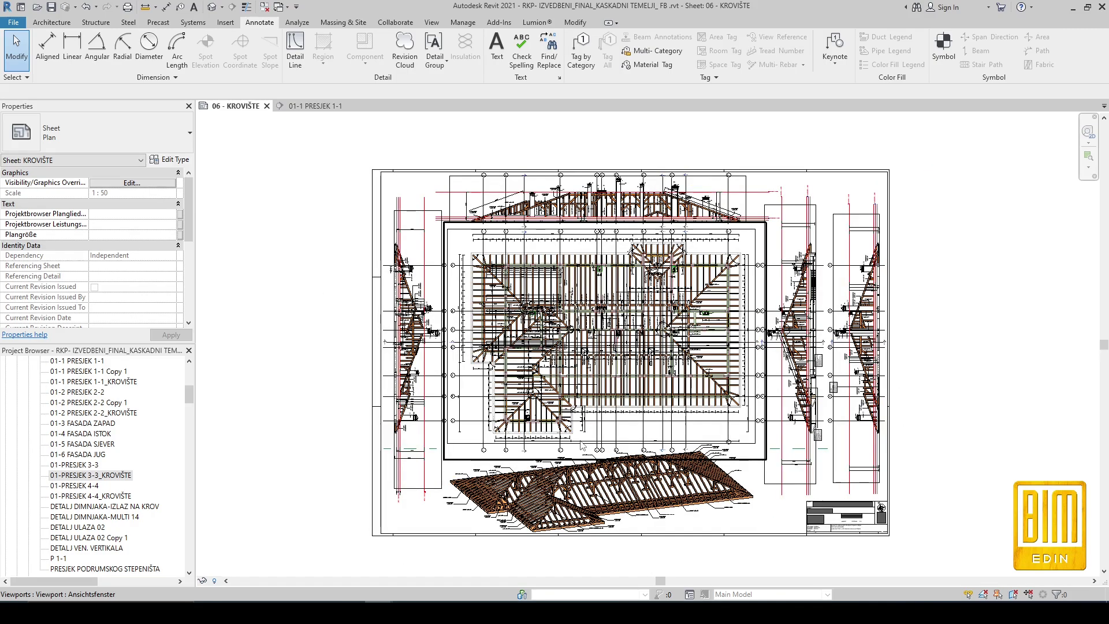
{"action": "scroll", "coordinate": [582, 445], "scroll_direction": "up", "scroll_amount": 1}
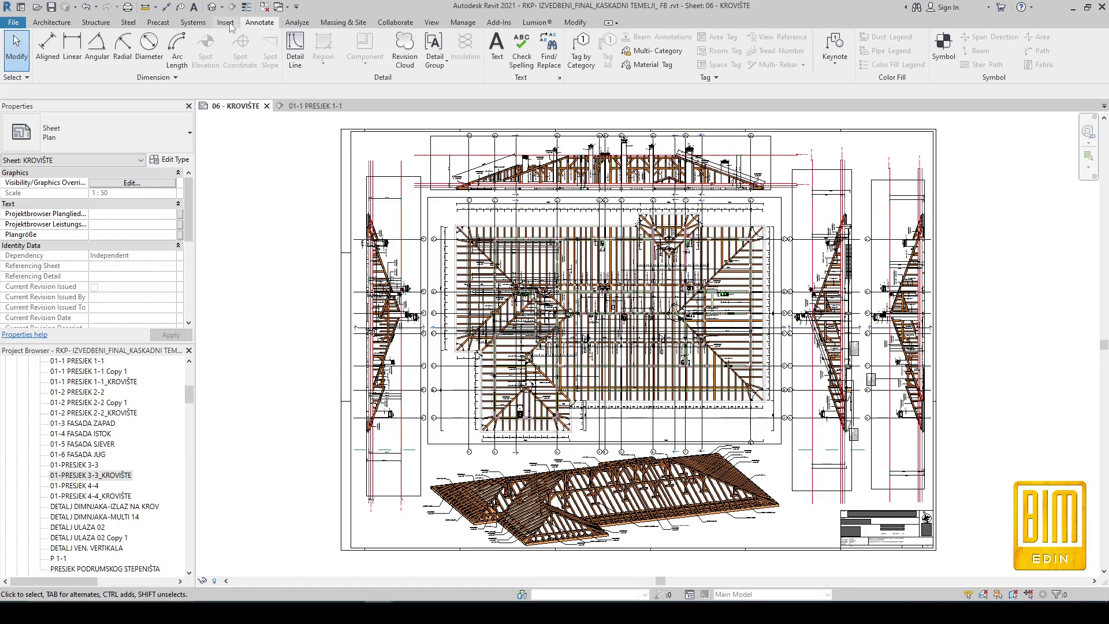
{"action": "left_click", "coordinate": [212, 7]}
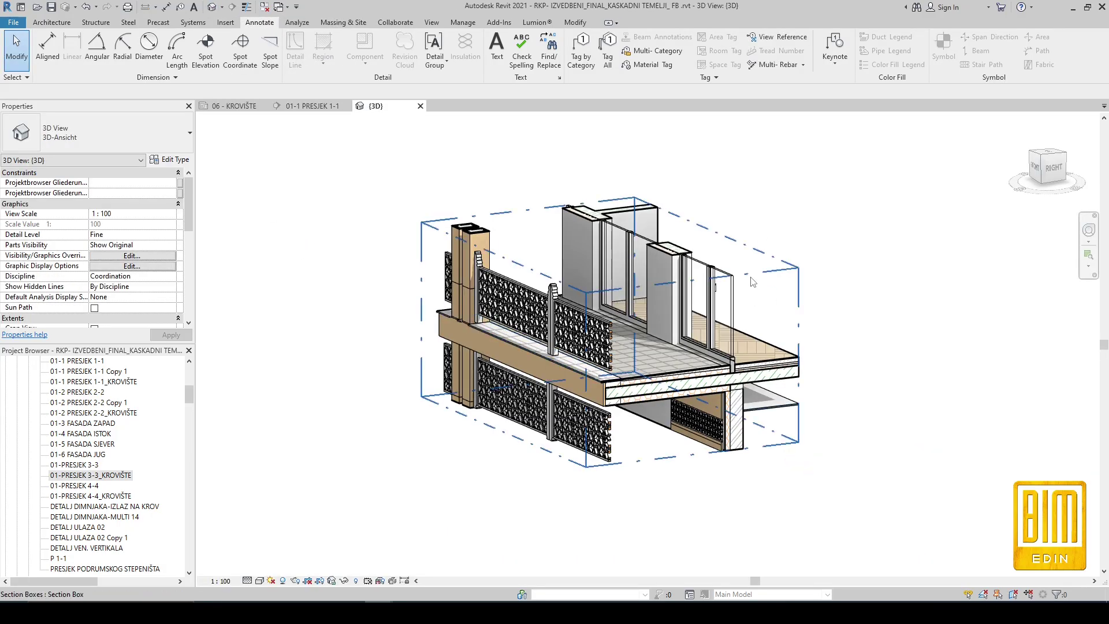
- Widen the 3D section box left, right and to the front to reveal the whole house
{"action": "left_click", "coordinate": [798, 301]}
{"action": "scroll", "coordinate": [544, 356], "scroll_direction": "down", "scroll_amount": 3}
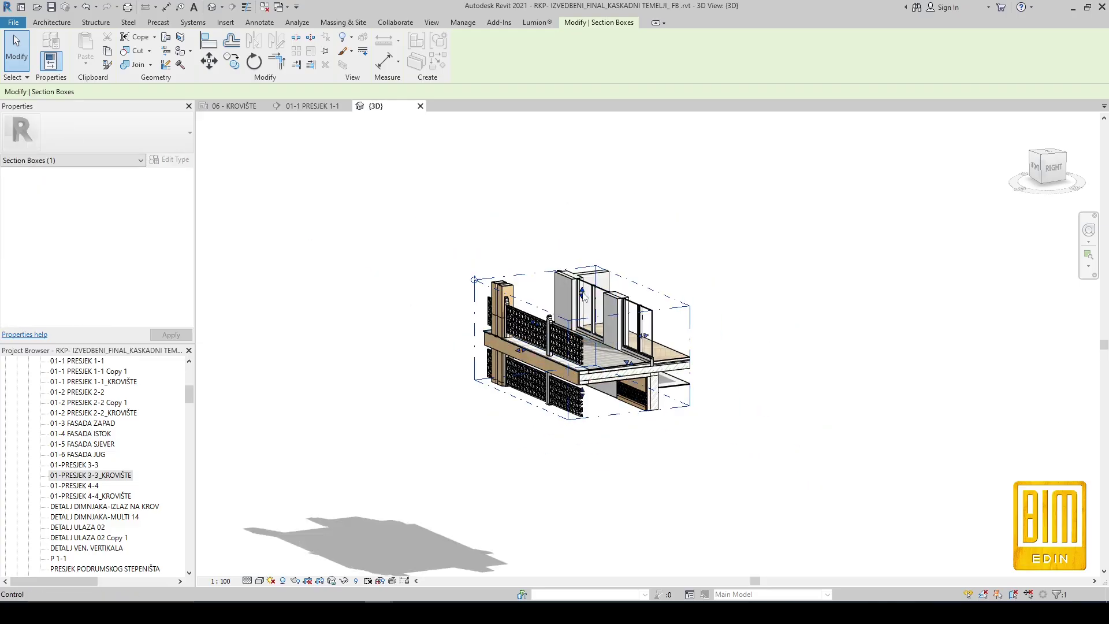
{"action": "scroll", "coordinate": [600, 268], "scroll_direction": "down", "scroll_amount": 3}
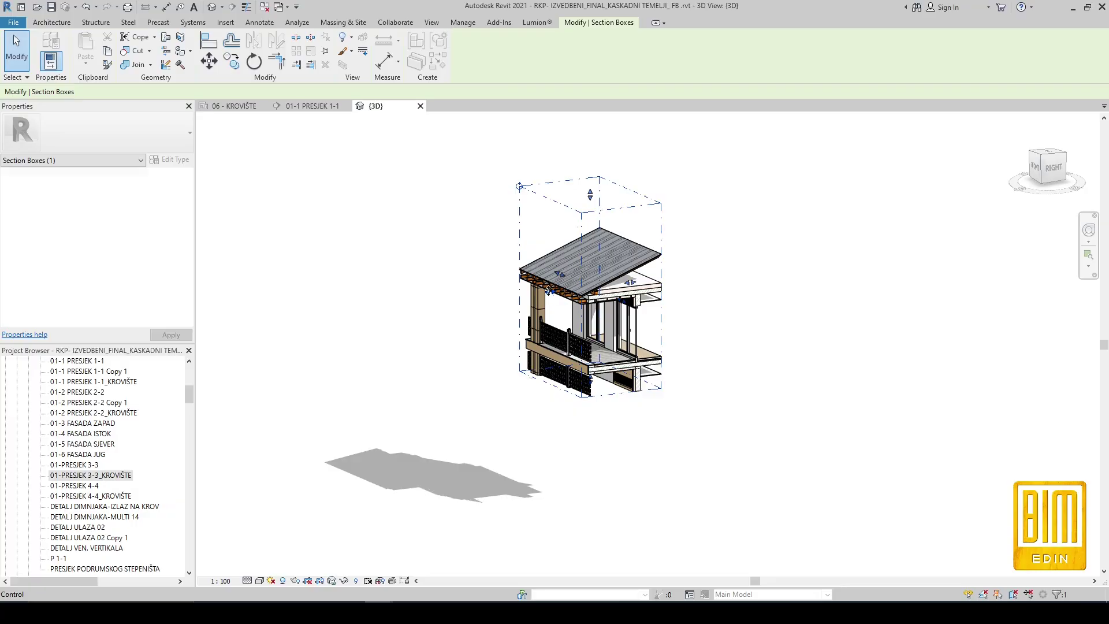
{"action": "left_click_drag", "start_coordinate": [550, 293], "coordinate": [457, 301]}
{"action": "left_click_drag", "start_coordinate": [645, 278], "coordinate": [870, 261]}
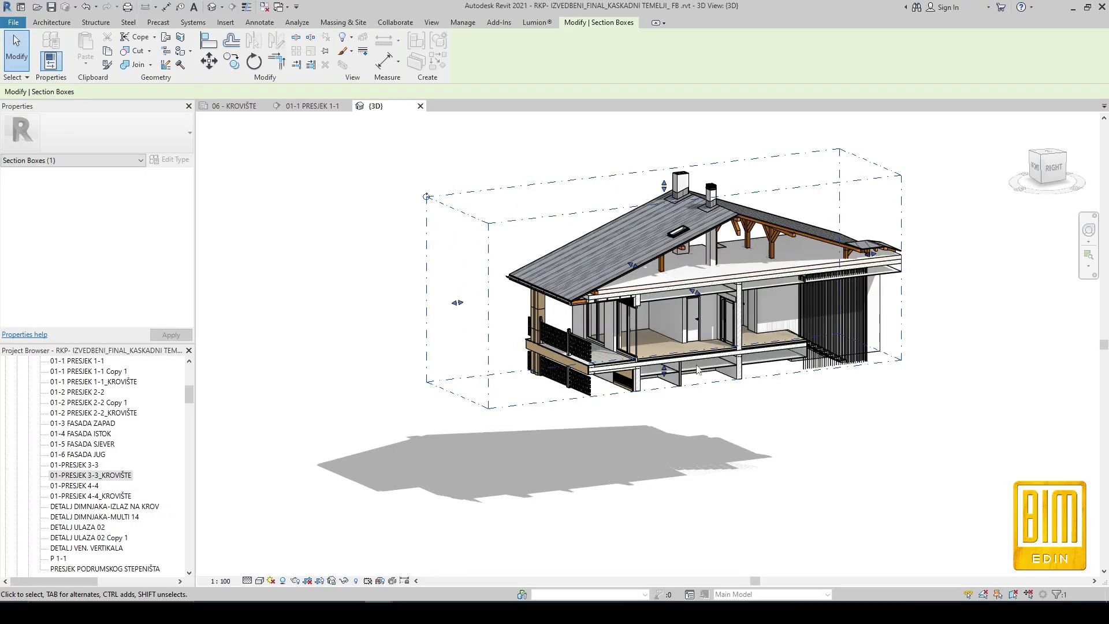
{"action": "left_click_drag", "start_coordinate": [806, 382], "coordinate": [729, 404]}
{"action": "left_click_drag", "start_coordinate": [426, 197], "coordinate": [425, 200]}
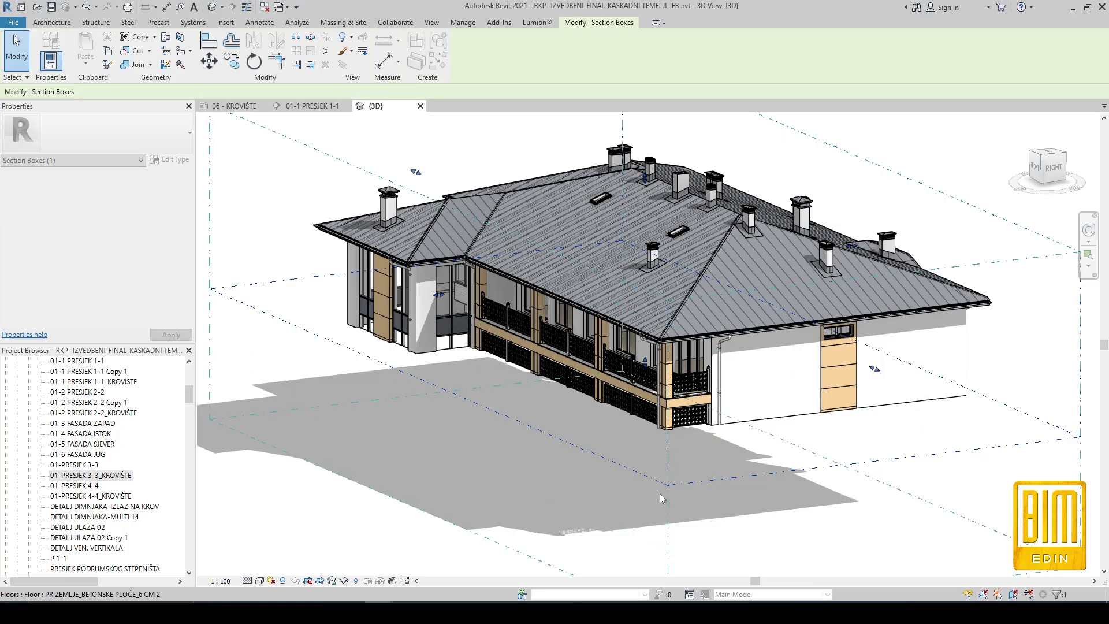
- Extend the section box down to the basement and terrain, widen it further, and view from the front
{"action": "left_click_drag", "start_coordinate": [661, 498], "coordinate": [662, 497]}
{"action": "scroll", "coordinate": [662, 498], "scroll_direction": "down", "scroll_amount": 3}
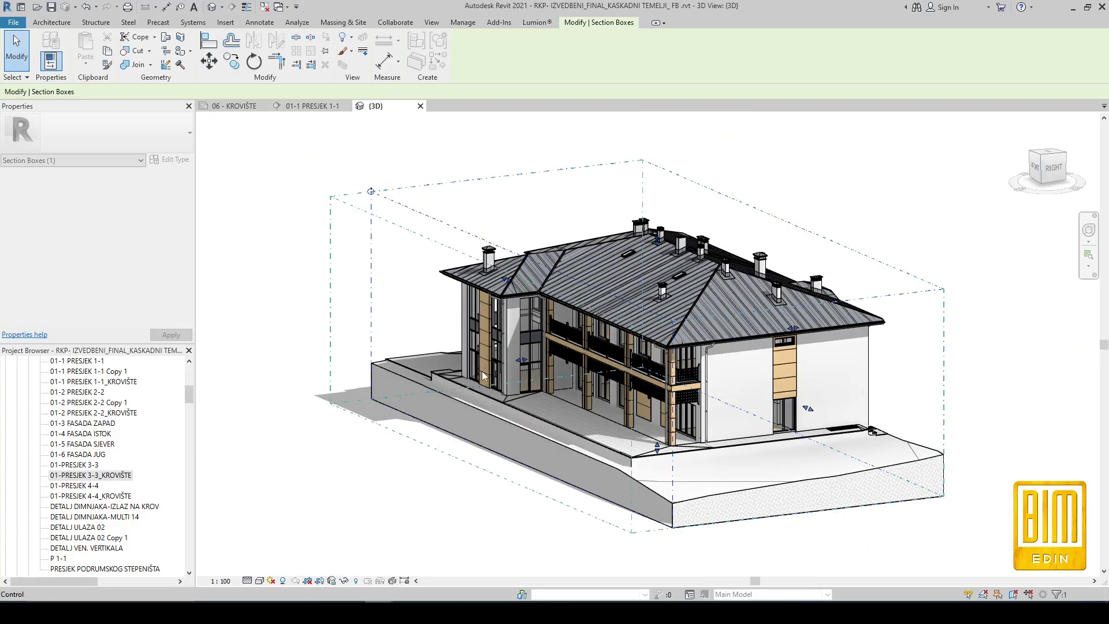
{"action": "left_click_drag", "start_coordinate": [484, 376], "coordinate": [485, 375]}
{"action": "left_click_drag", "start_coordinate": [796, 327], "coordinate": [885, 386]}
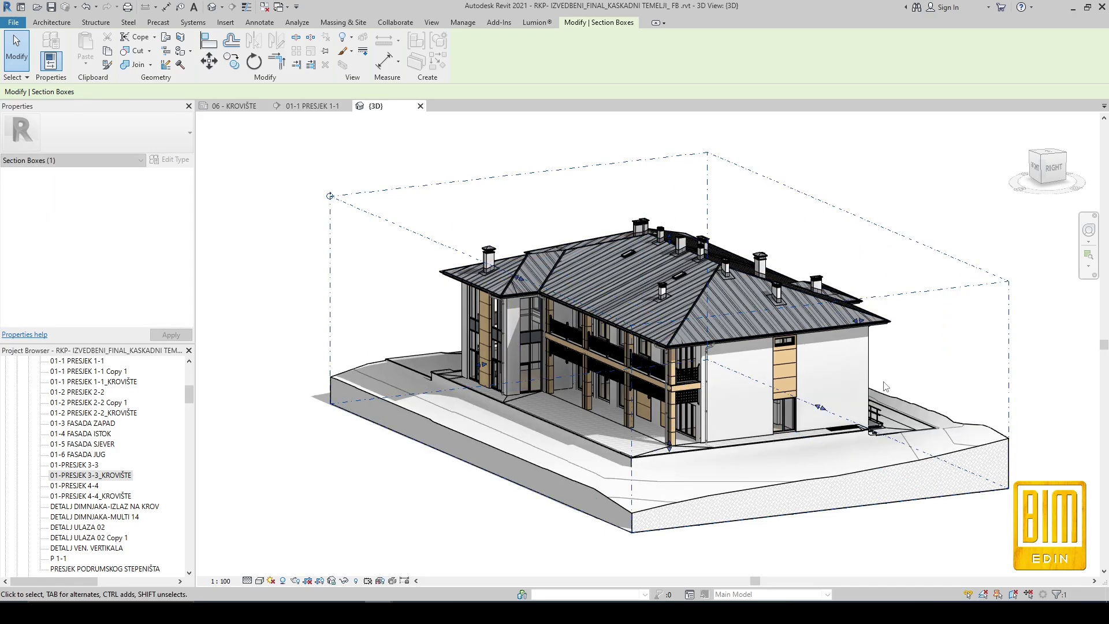
{"action": "middle_click_drag", "start_coordinate": [501, 532], "coordinate": [593, 534], "text": "shift"}
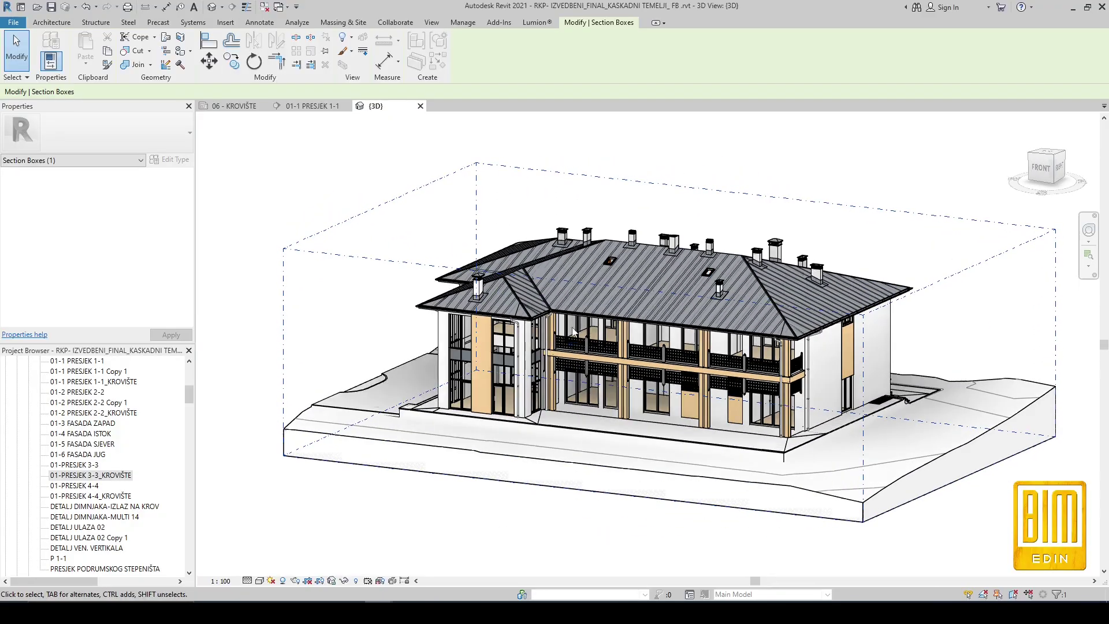
- Hide the KROV-LIM roof covering in the 3D view
{"action": "left_click", "coordinate": [603, 249]}
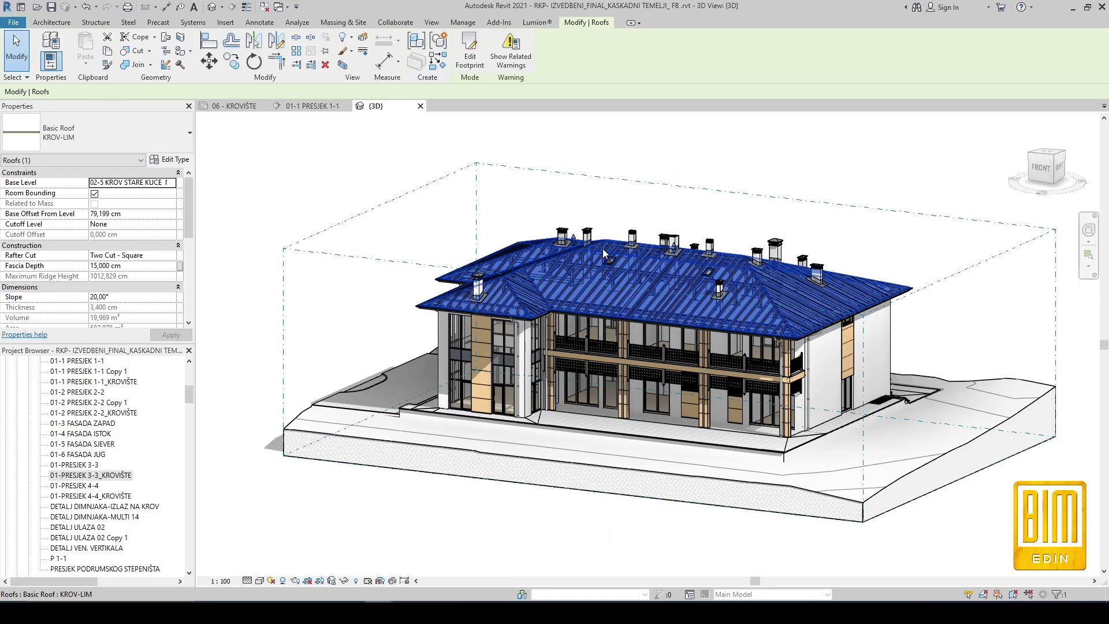
{"action": "right_click", "coordinate": [602, 249]}
{"action": "mouse_move", "coordinate": [649, 307]}
{"action": "left_click", "coordinate": [768, 303]}
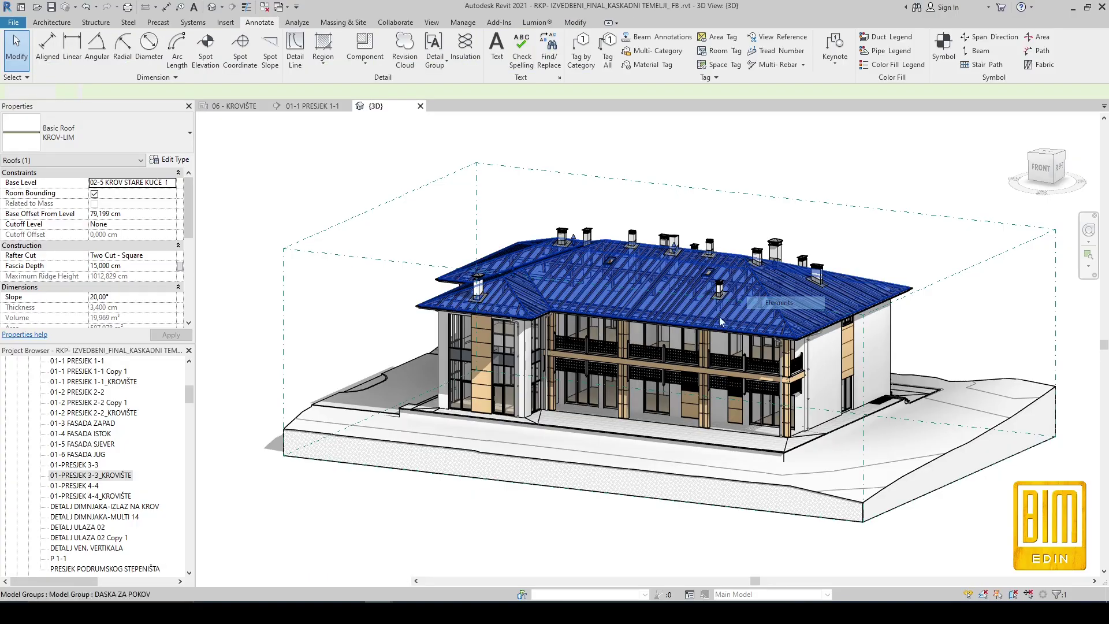
- Hide the section box by element and zoom in on the exposed rafters
{"action": "left_click", "coordinate": [454, 173]}
{"action": "right_click", "coordinate": [454, 173]}
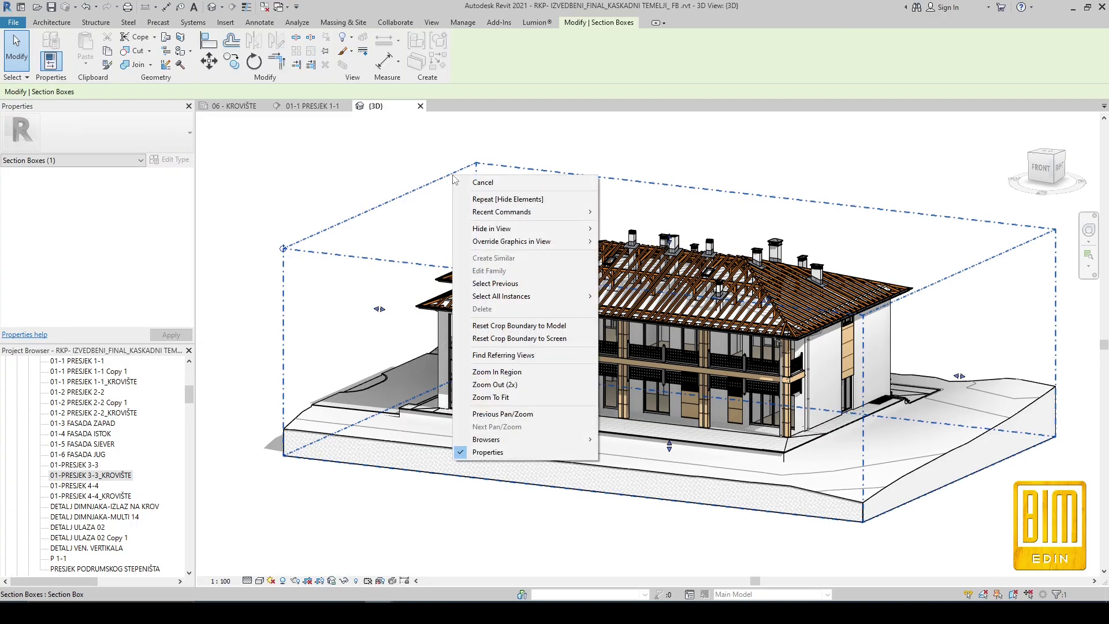
{"action": "mouse_move", "coordinate": [494, 234]}
{"action": "left_click", "coordinate": [634, 241]}
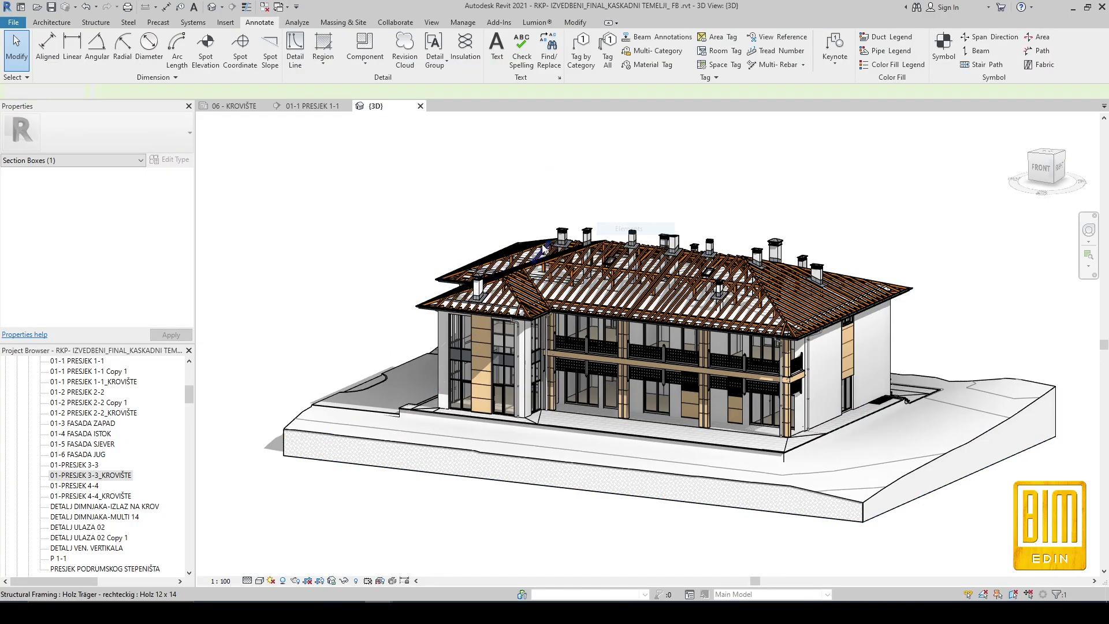
{"action": "scroll", "coordinate": [516, 257], "scroll_direction": "up", "scroll_amount": 5}
{"action": "middle_click_drag", "start_coordinate": [424, 455], "coordinate": [545, 393], "text": "shift"}
{"action": "scroll", "coordinate": [556, 317], "scroll_direction": "up", "scroll_amount": 4}
{"action": "scroll", "coordinate": [557, 317], "scroll_direction": "up", "scroll_amount": 2}
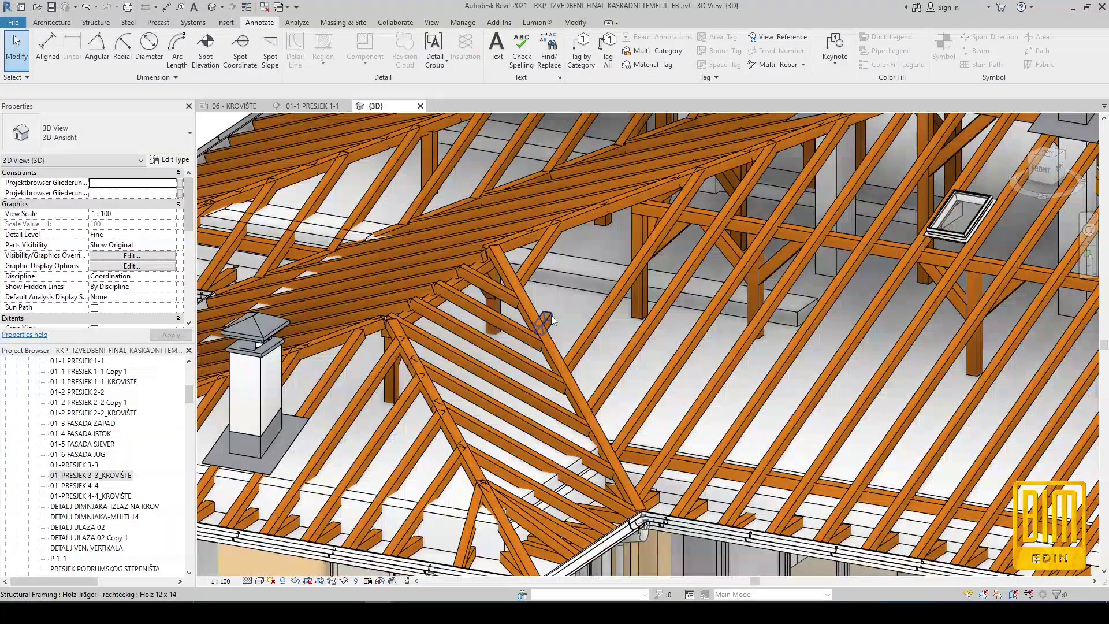
- Select the diagonal Holz 12 x 14 roof beam and temporarily isolate it
{"action": "left_click", "coordinate": [551, 315]}
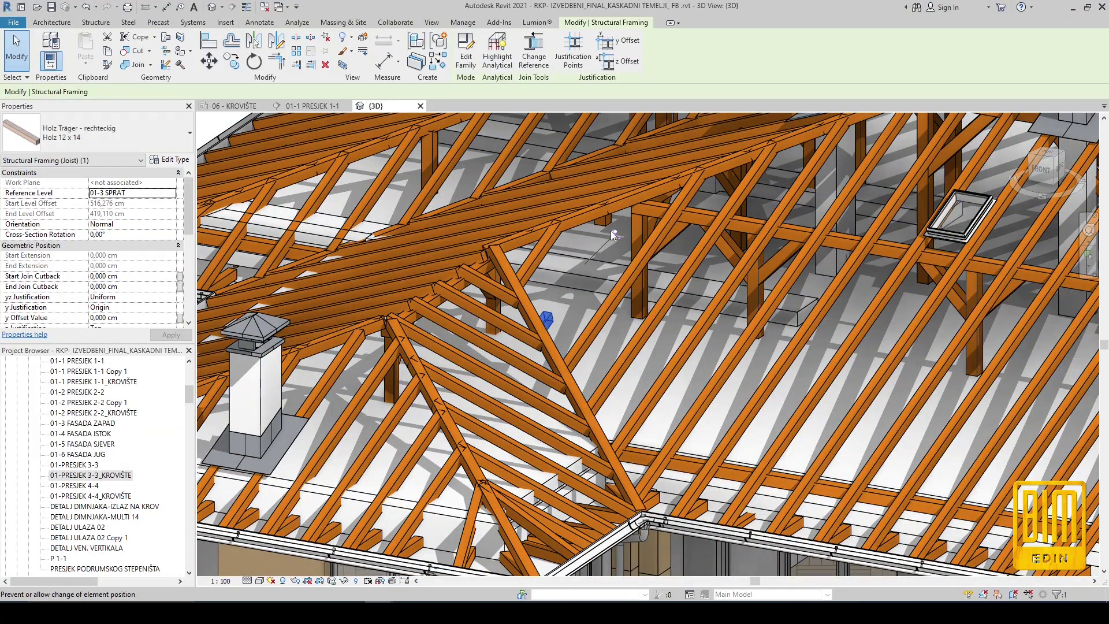
{"action": "left_click", "coordinate": [629, 192]}
{"action": "right_click", "coordinate": [628, 193]}
{"action": "left_click", "coordinate": [548, 321]}
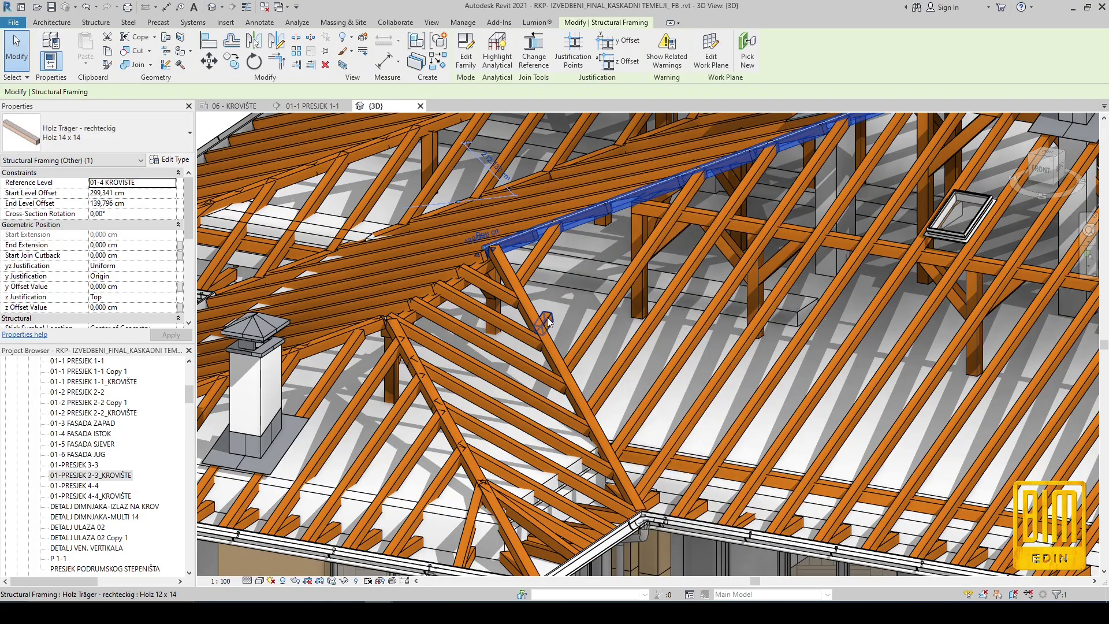
{"action": "left_click", "coordinate": [547, 321]}
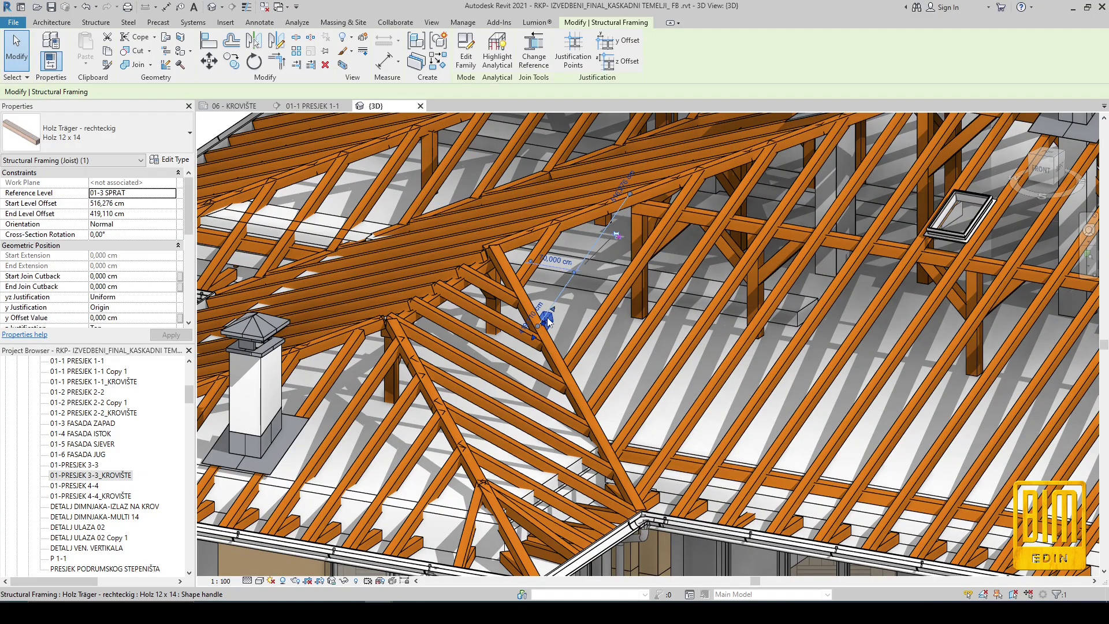
{"action": "left_click", "coordinate": [343, 581]}
{"action": "left_click", "coordinate": [375, 540]}
- Disallow the join at the beam's upper end, then reset temporary hide/isolate to show the whole model
{"action": "right_click", "coordinate": [629, 194]}
{"action": "left_click", "coordinate": [670, 261]}
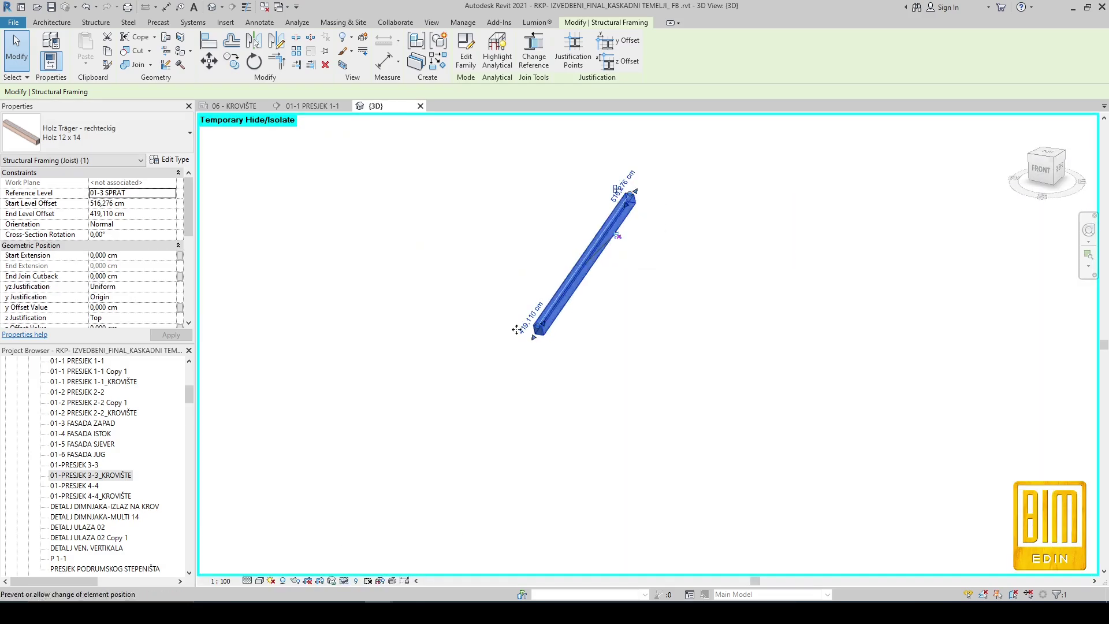
{"action": "left_click", "coordinate": [344, 580]}
{"action": "left_click", "coordinate": [381, 570]}
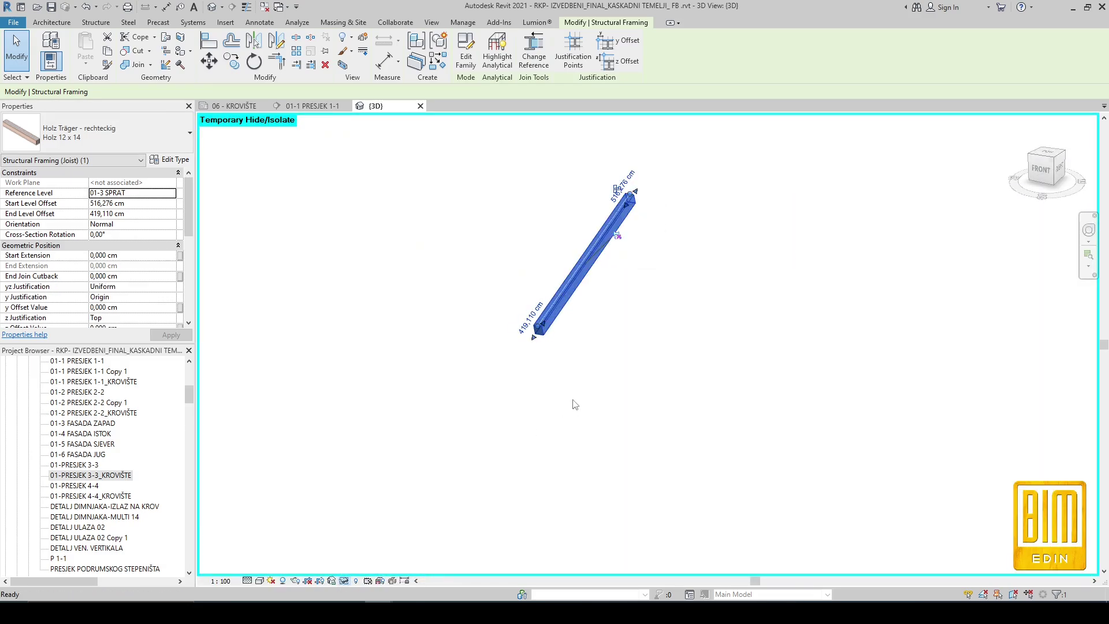
{"action": "scroll", "coordinate": [572, 297], "scroll_direction": "down", "scroll_amount": 6}
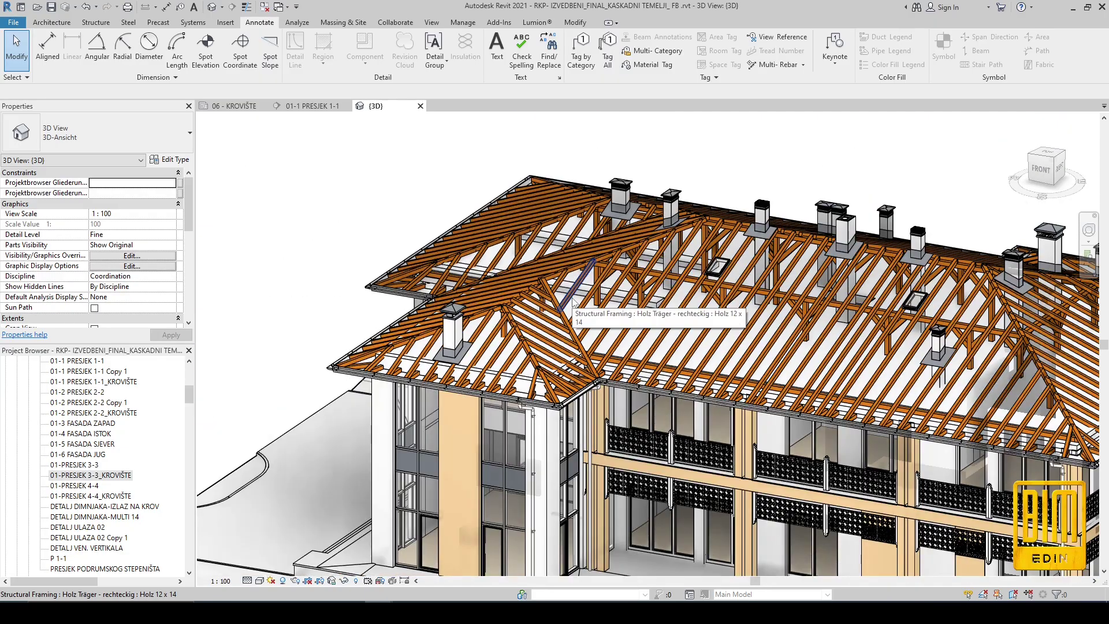
{"action": "scroll", "coordinate": [459, 438], "scroll_direction": "down", "scroll_amount": 2}
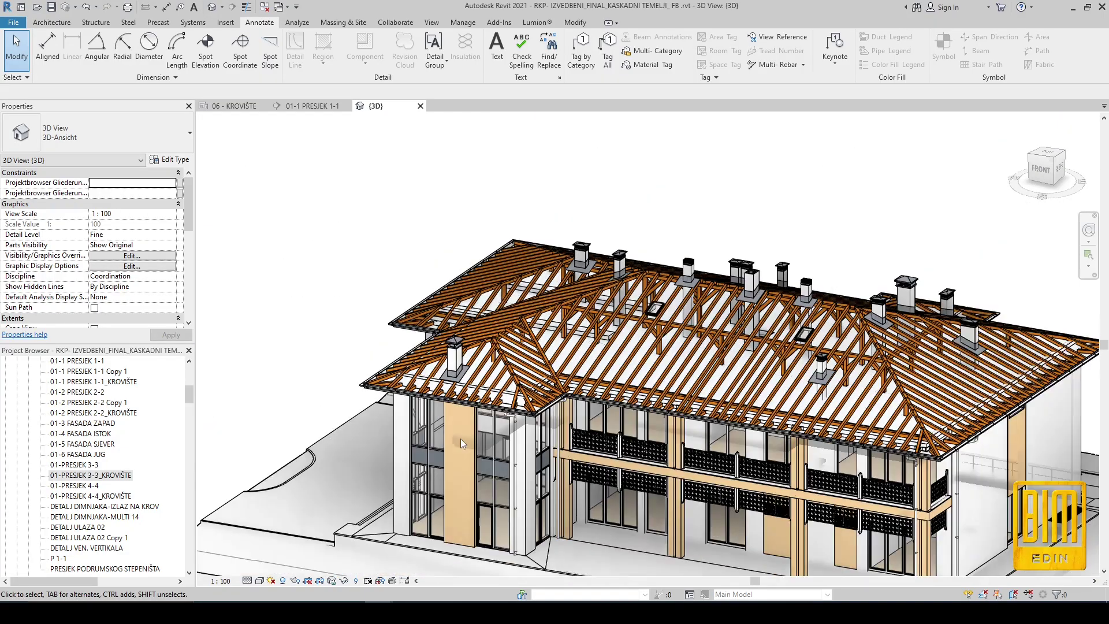
{"action": "scroll", "coordinate": [923, 309], "scroll_direction": "up", "scroll_amount": 3}
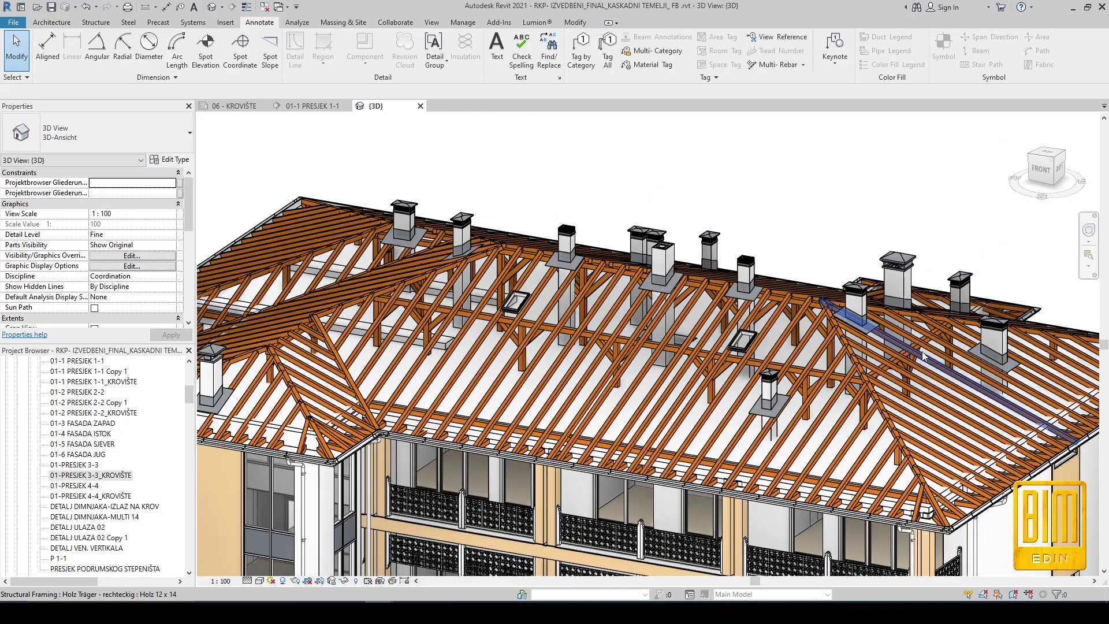
{"action": "scroll", "coordinate": [922, 356], "scroll_direction": "down", "scroll_amount": 4}
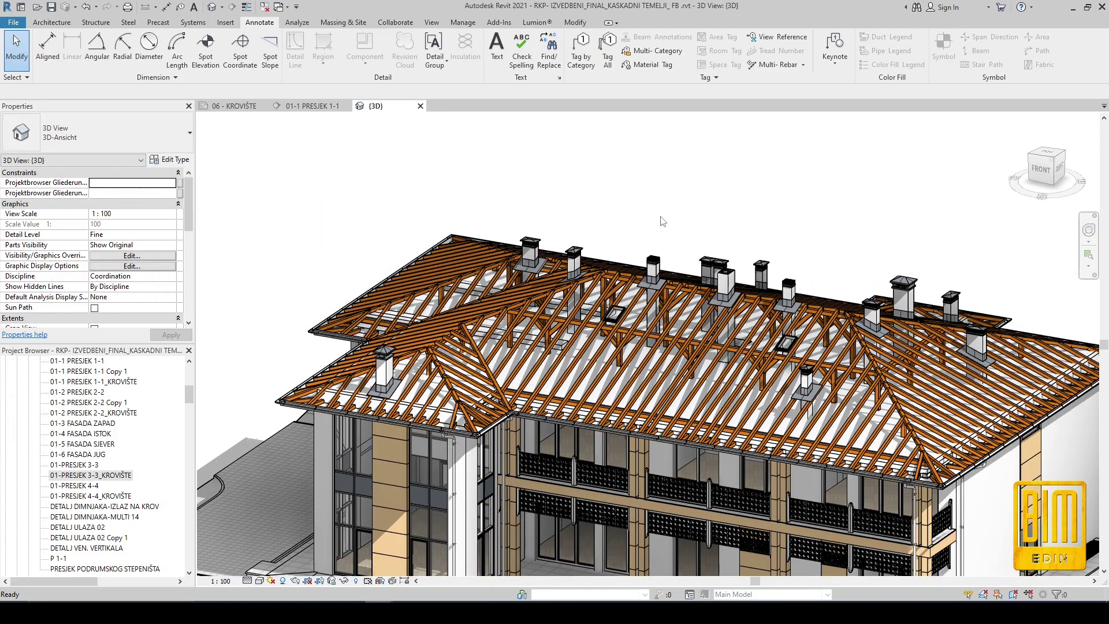
{"action": "key", "text": "r"}
{"action": "key", "text": "h"}
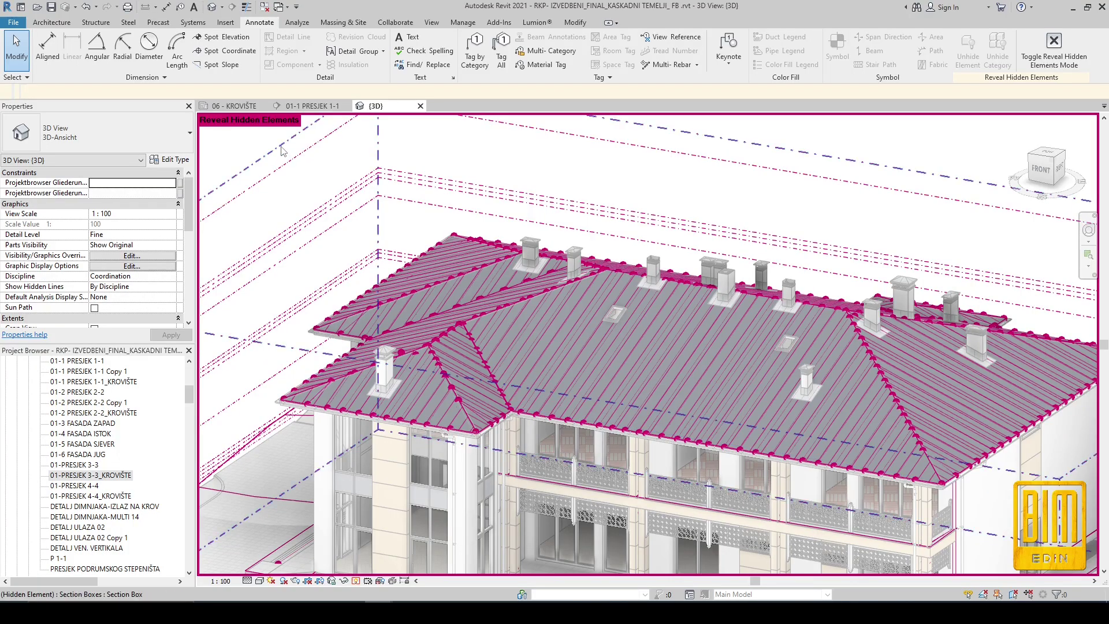
{"action": "left_click", "coordinate": [281, 151]}
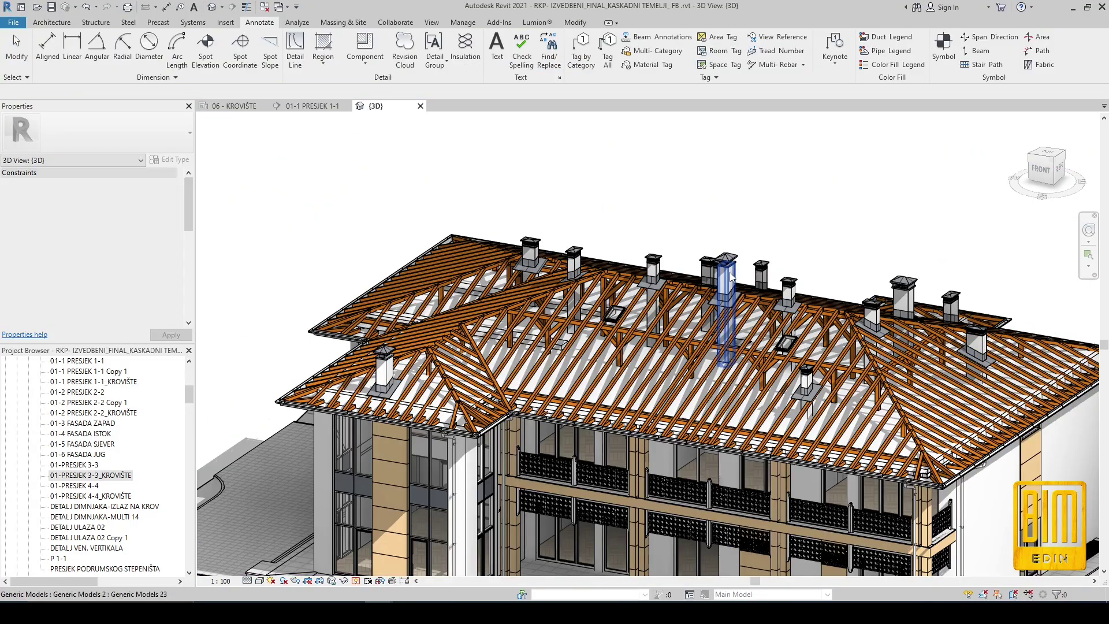
{"action": "scroll", "coordinate": [745, 254], "scroll_direction": "up", "scroll_amount": 4}
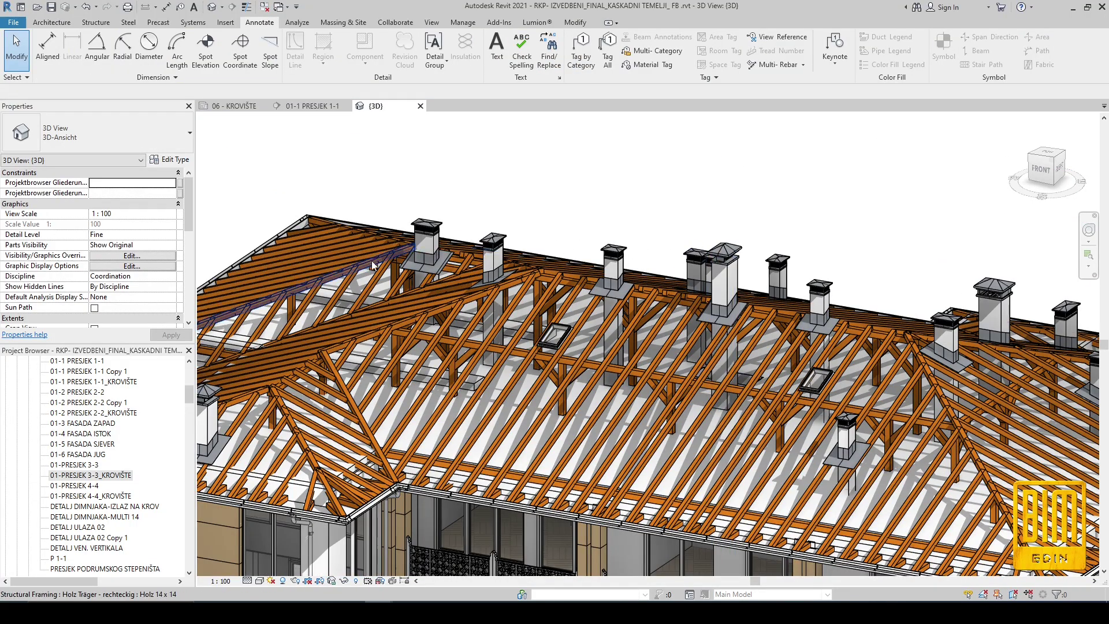
{"action": "scroll", "coordinate": [590, 349], "scroll_direction": "down", "scroll_amount": 1}
{"action": "scroll", "coordinate": [590, 350], "scroll_direction": "down", "scroll_amount": 2}
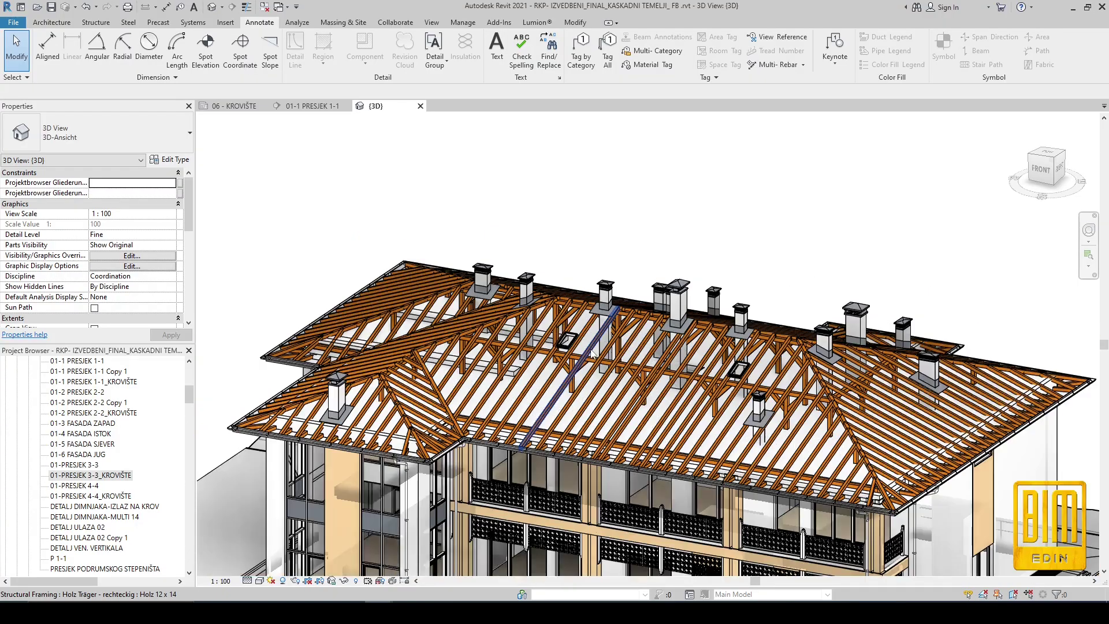
{"action": "scroll", "coordinate": [700, 159], "scroll_direction": "down", "scroll_amount": 2}
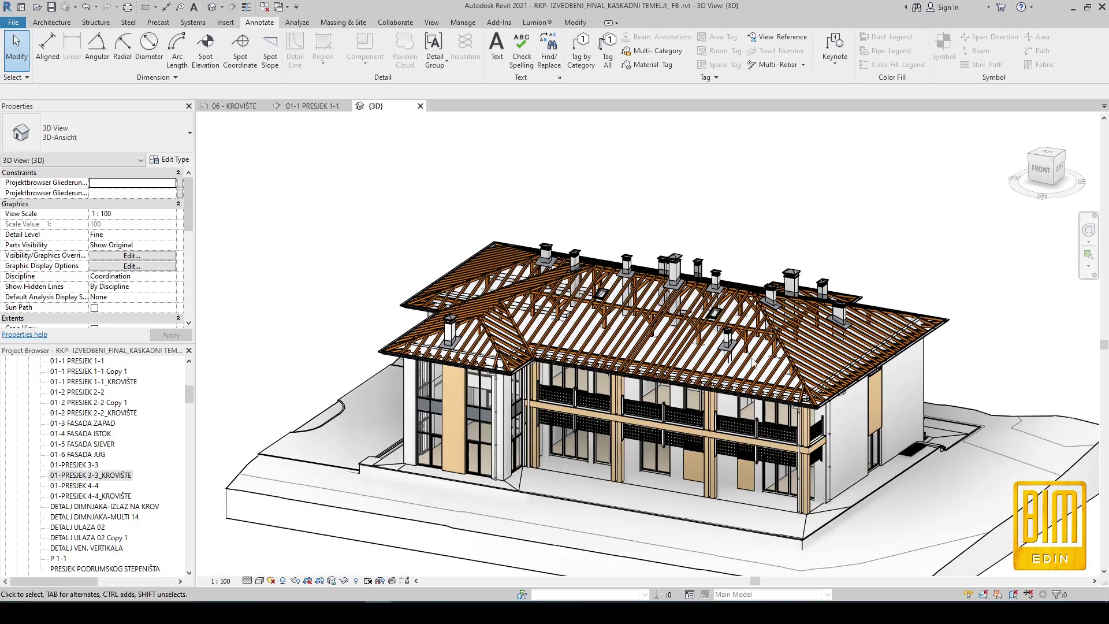
{"action": "scroll", "coordinate": [748, 356], "scroll_direction": "up", "scroll_amount": 2}
{"action": "middle_click_drag", "start_coordinate": [757, 367], "coordinate": [757, 489], "text": "shift"}
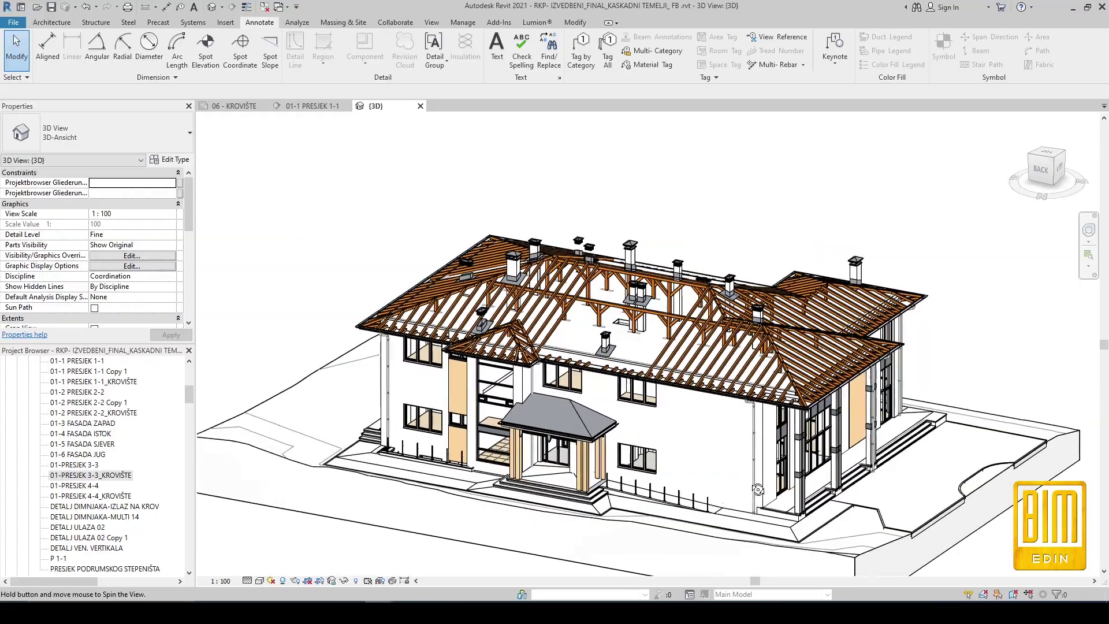
{"action": "scroll", "coordinate": [501, 393], "scroll_direction": "up", "scroll_amount": 4}
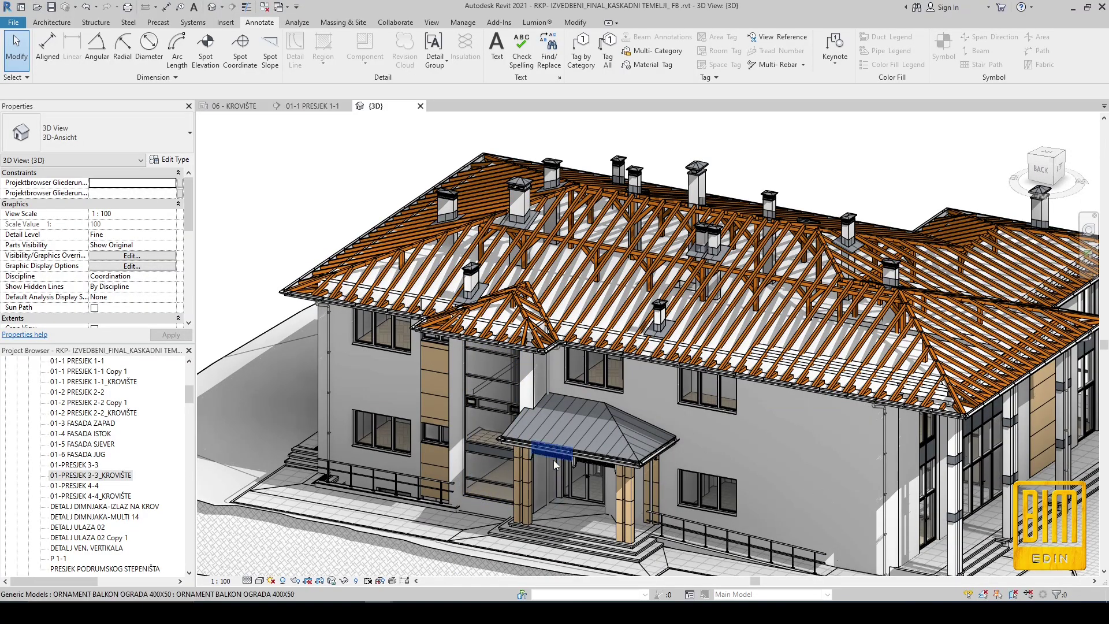
{"action": "scroll", "coordinate": [553, 460], "scroll_direction": "down", "scroll_amount": 2}
{"action": "middle_click_drag", "start_coordinate": [559, 468], "coordinate": [629, 492], "text": "shift"}
{"action": "scroll", "coordinate": [615, 461], "scroll_direction": "up", "scroll_amount": 5}
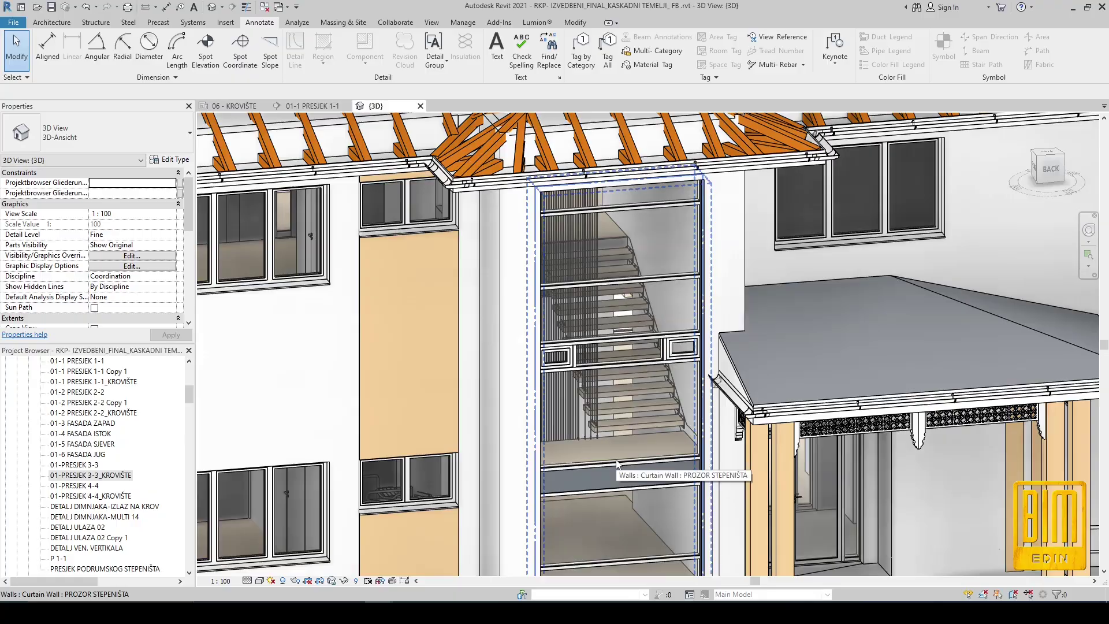
{"action": "scroll", "coordinate": [617, 463], "scroll_direction": "down", "scroll_amount": 5}
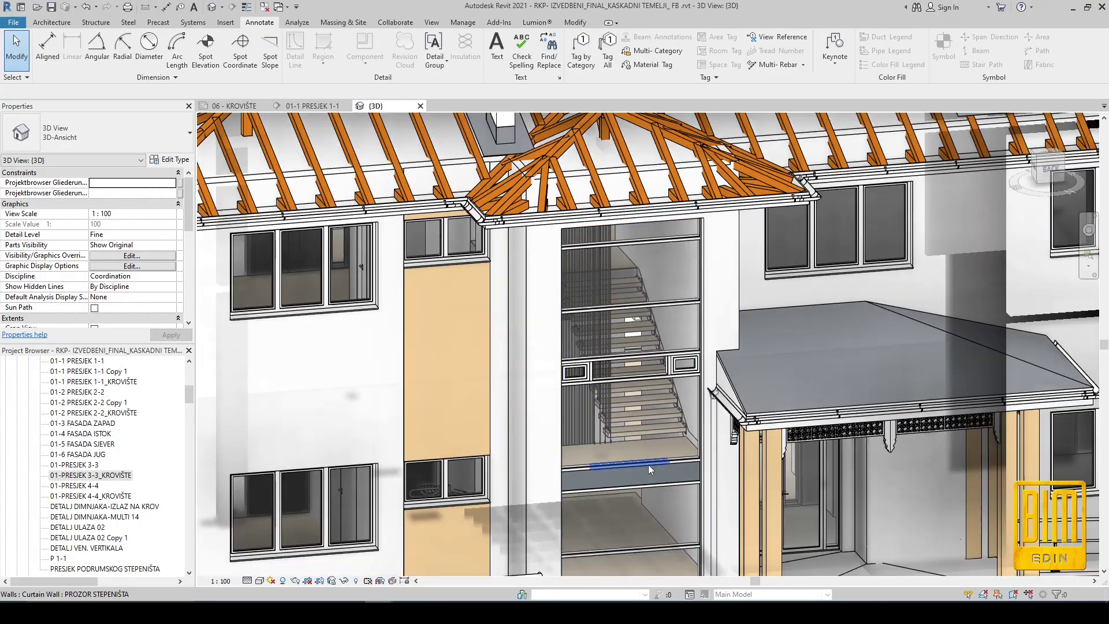
{"action": "scroll", "coordinate": [629, 404], "scroll_direction": "down", "scroll_amount": 8}
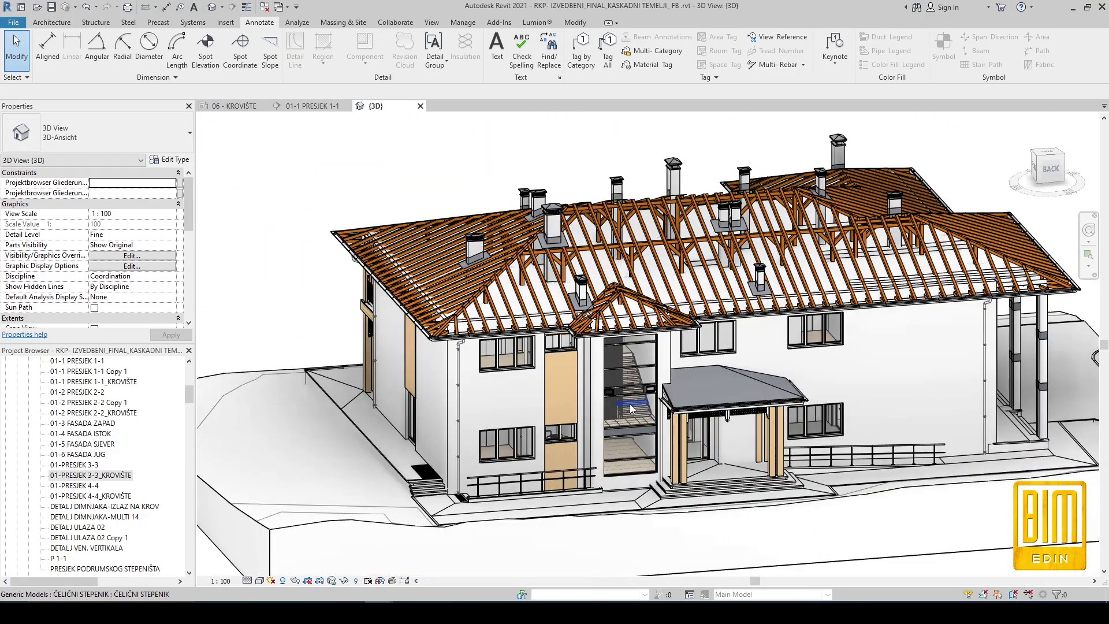